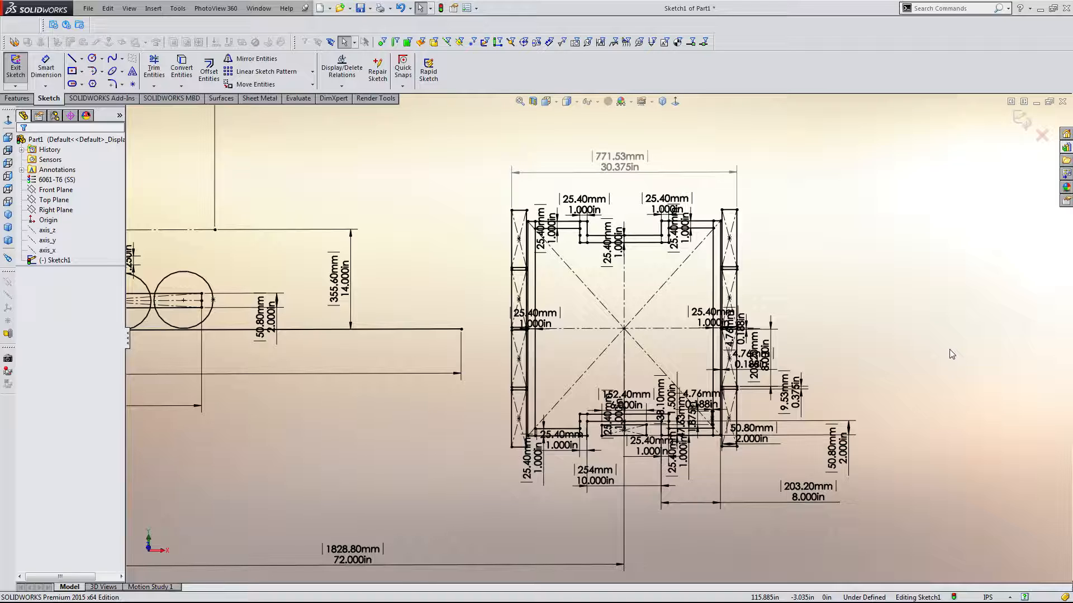
# Move the 8 in horizontal dimension below the frame section up into line with the neighbouring 10 in dimension
pyautogui.scroll(2, 919, 345)
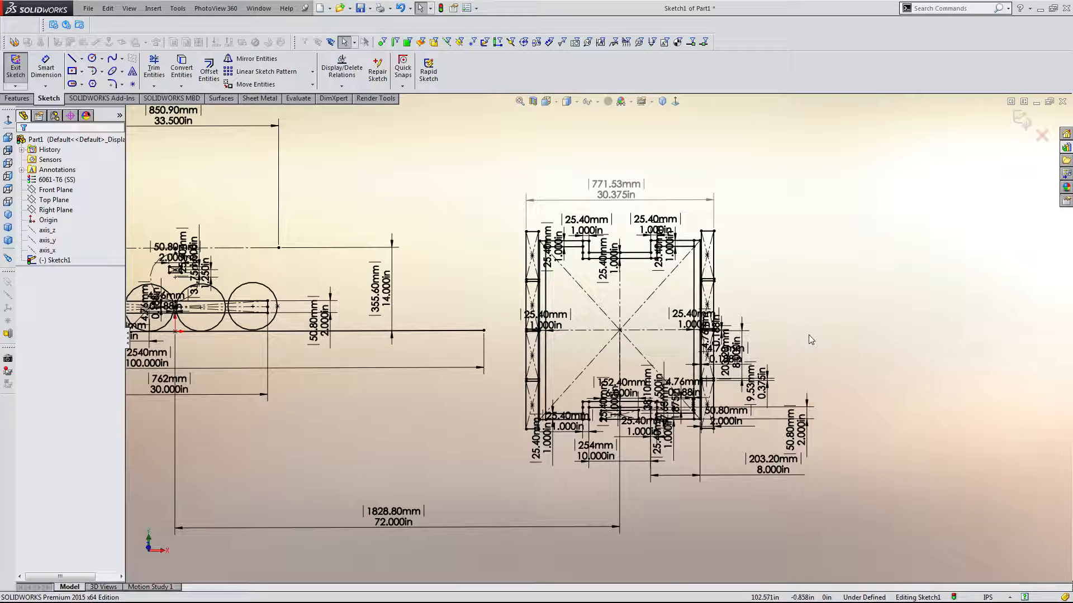
pyautogui.scroll(-2, 620, 452)
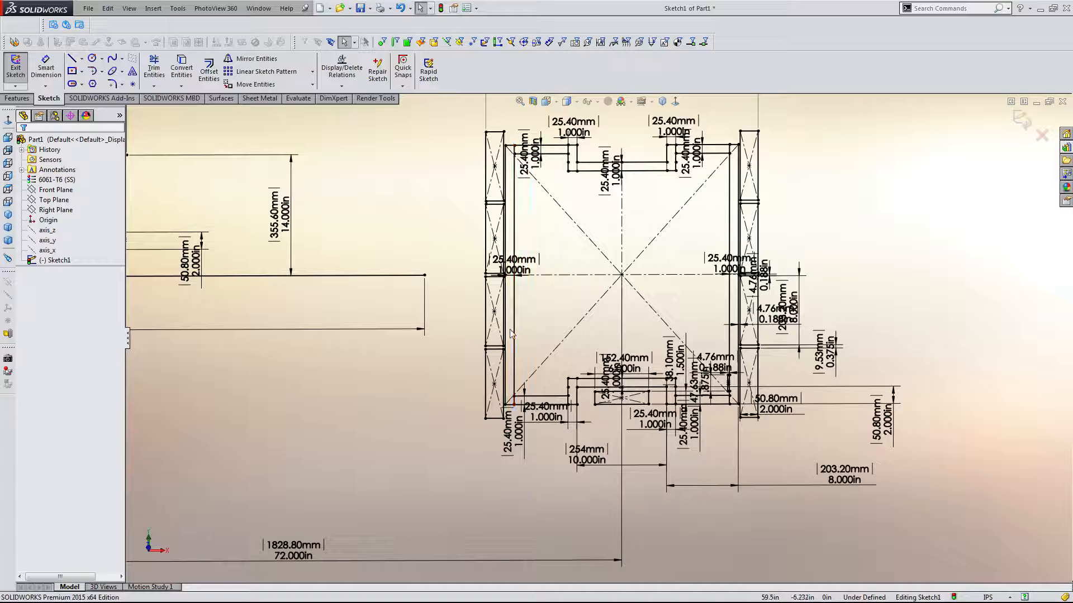
pyautogui.scroll(1, 510, 333)
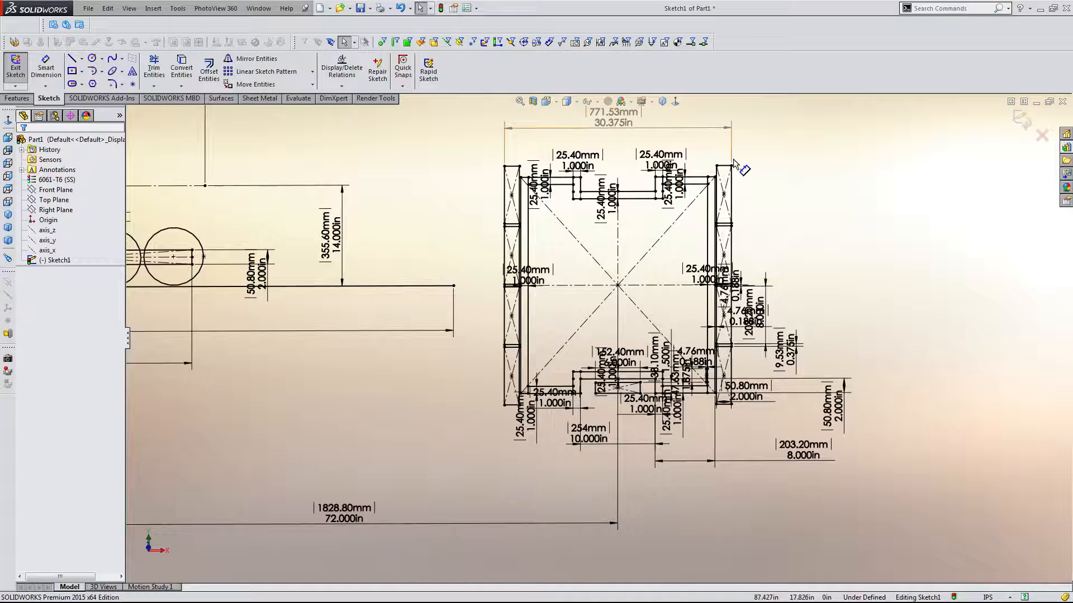
pyautogui.scroll(-1, 751, 420)
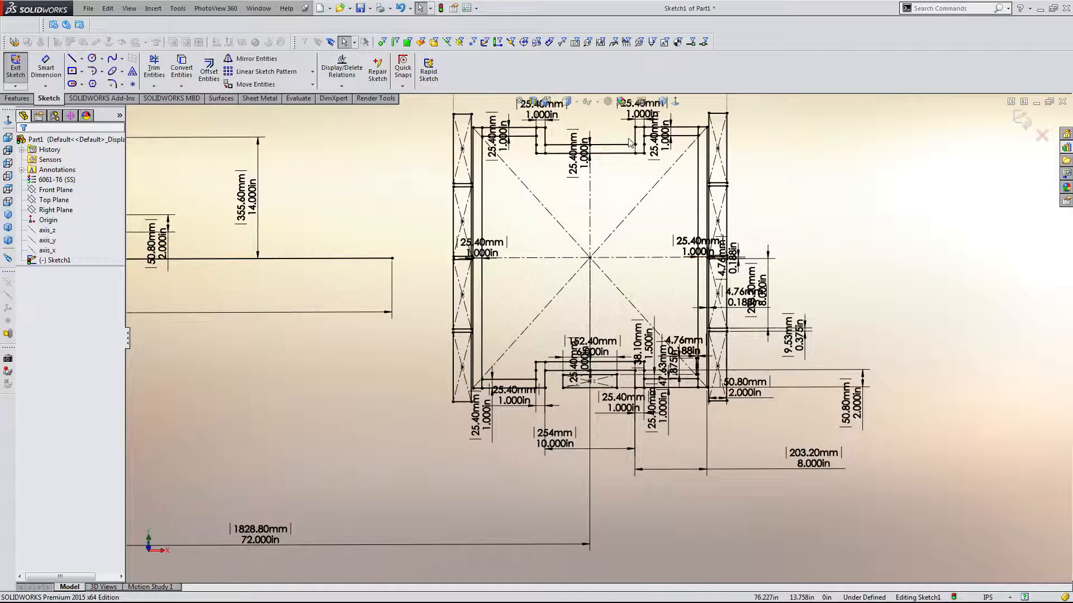
pyautogui.scroll(1, 626, 143)
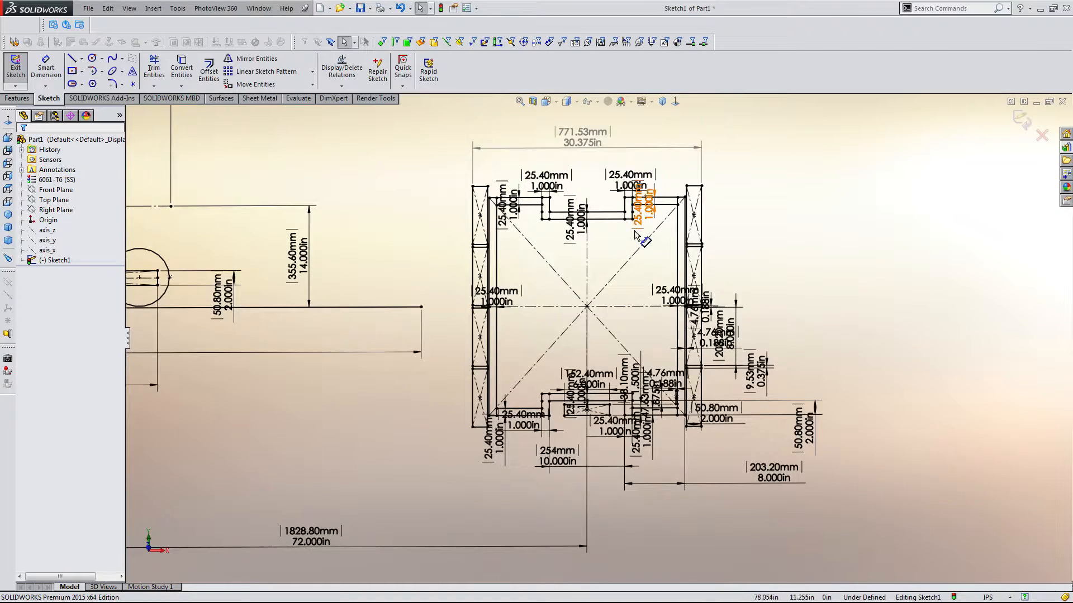
pyautogui.scroll(-1, 641, 206)
pyautogui.scroll(-2, 648, 480)
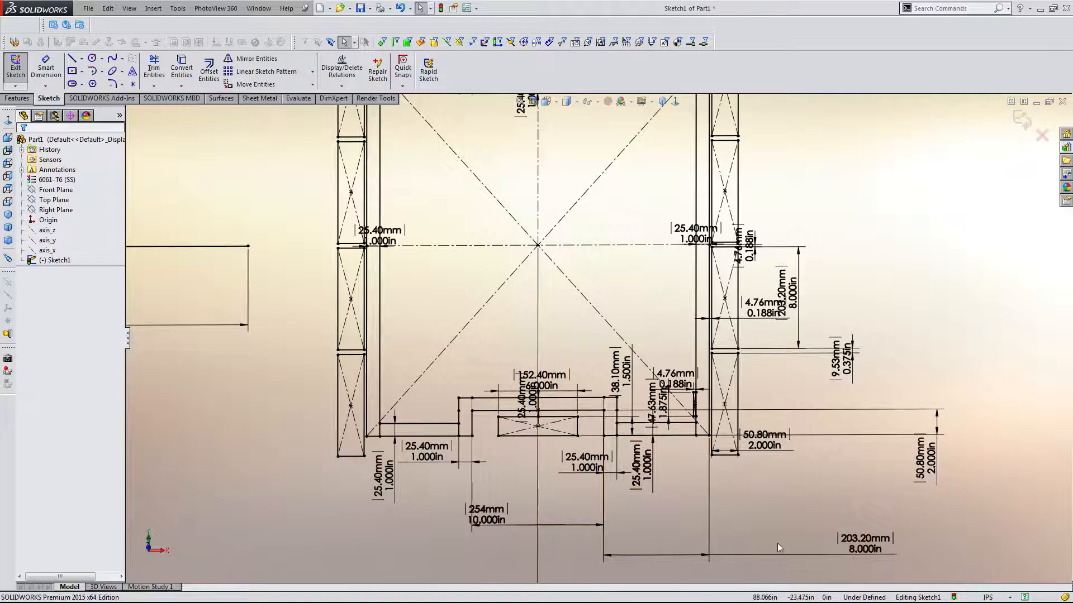
pyautogui.moveTo(849, 539); pyautogui.dragTo(785, 502)
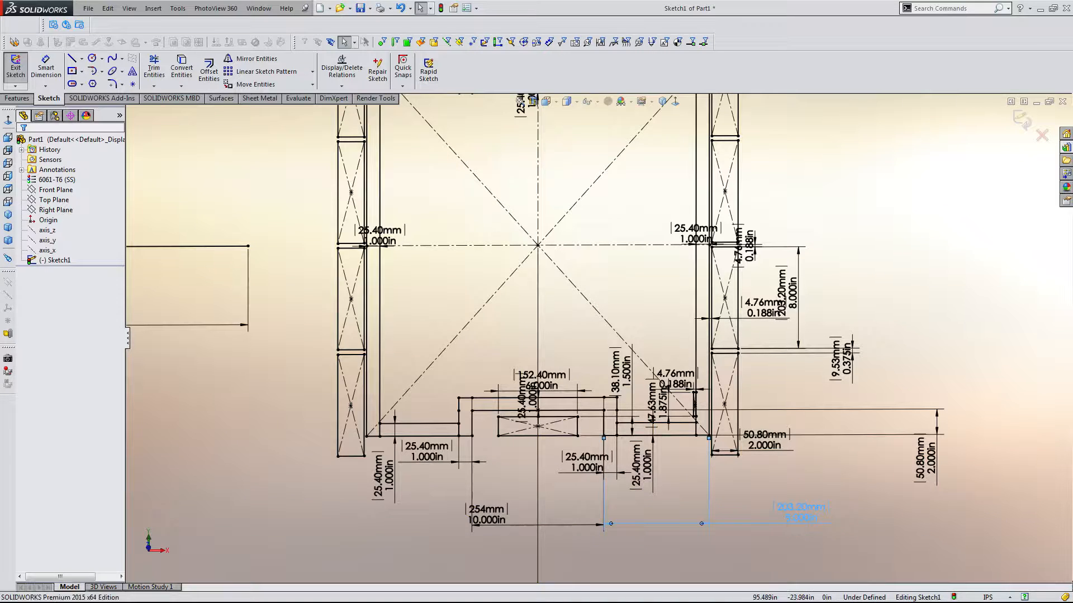
pyautogui.click(743, 540)
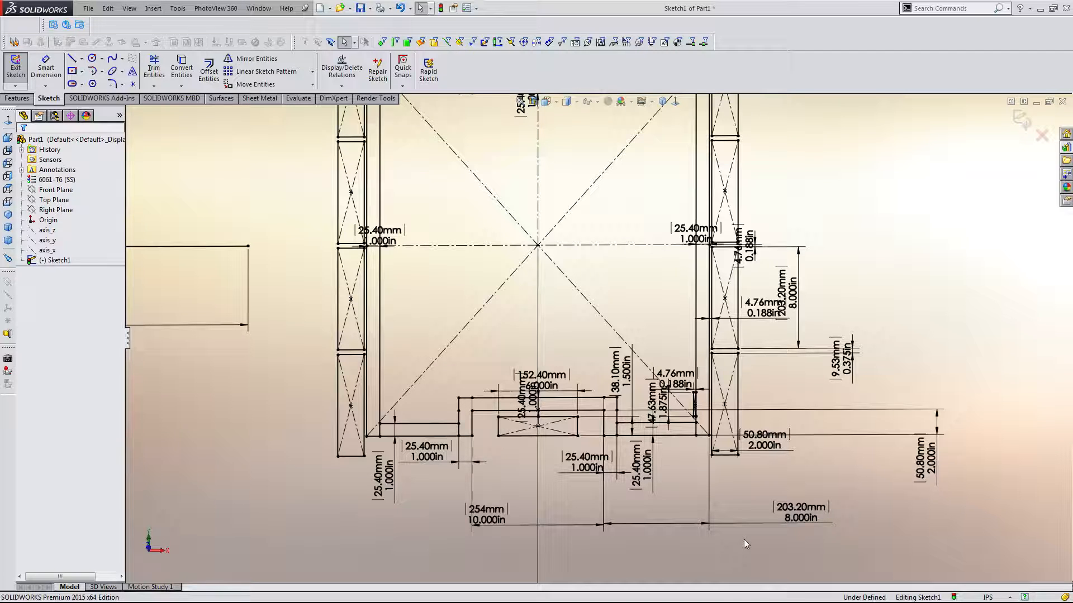
# Examine the frame section and the dimensions around its lower corner and side tubes
pyautogui.scroll(5, 743, 539)
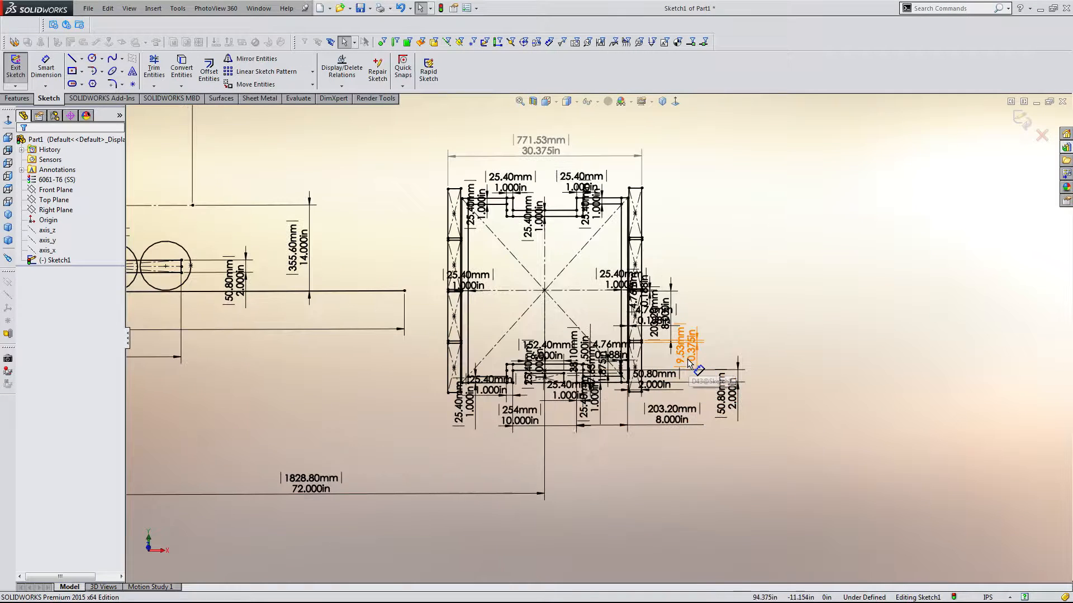
pyautogui.scroll(-3, 675, 374)
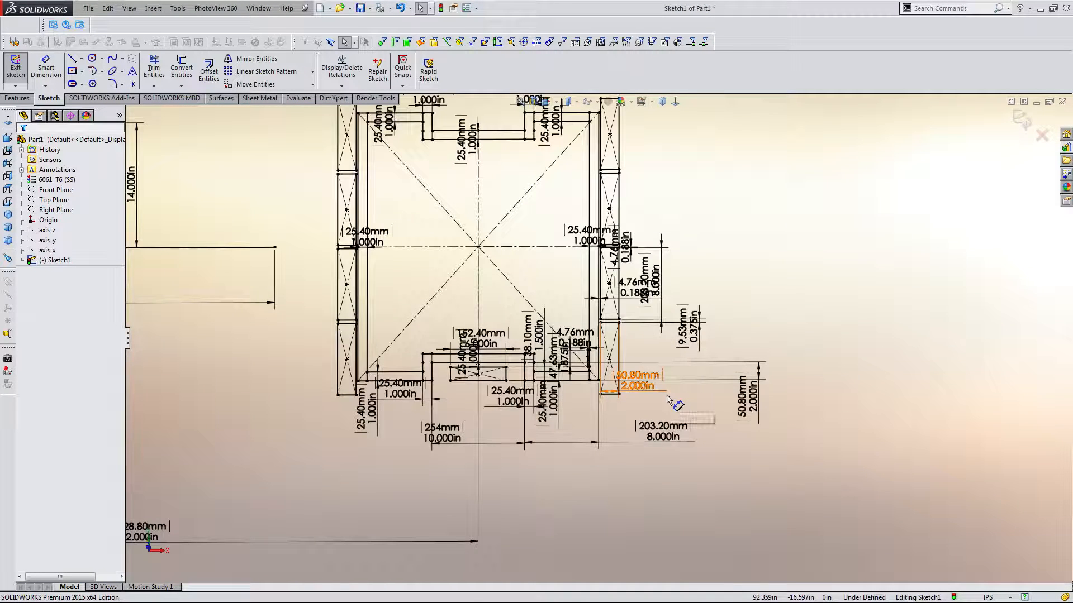
pyautogui.scroll(2, 717, 317)
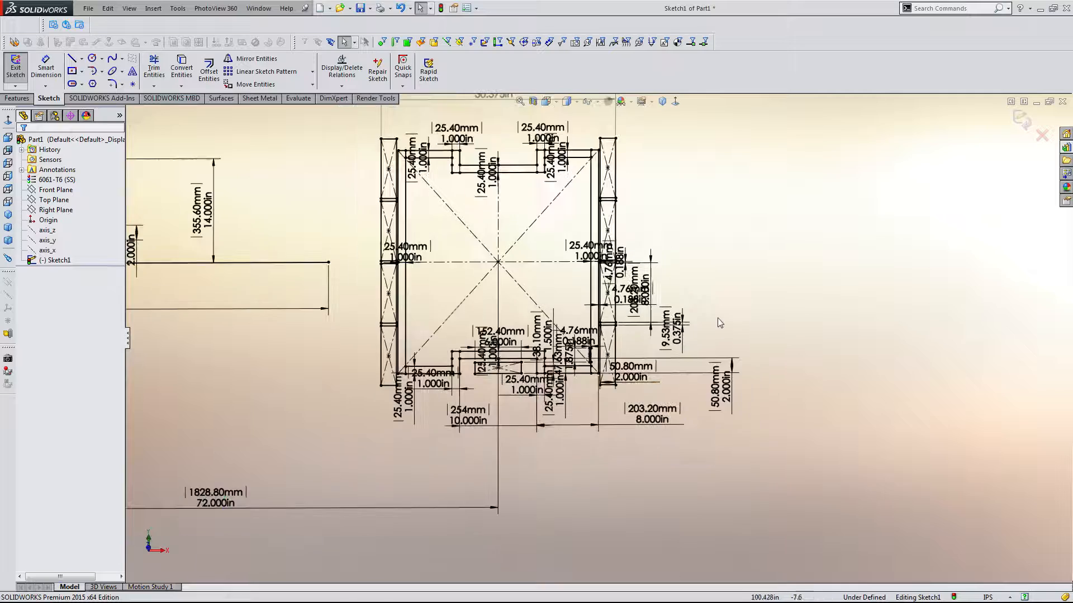
pyautogui.scroll(-2, 701, 313)
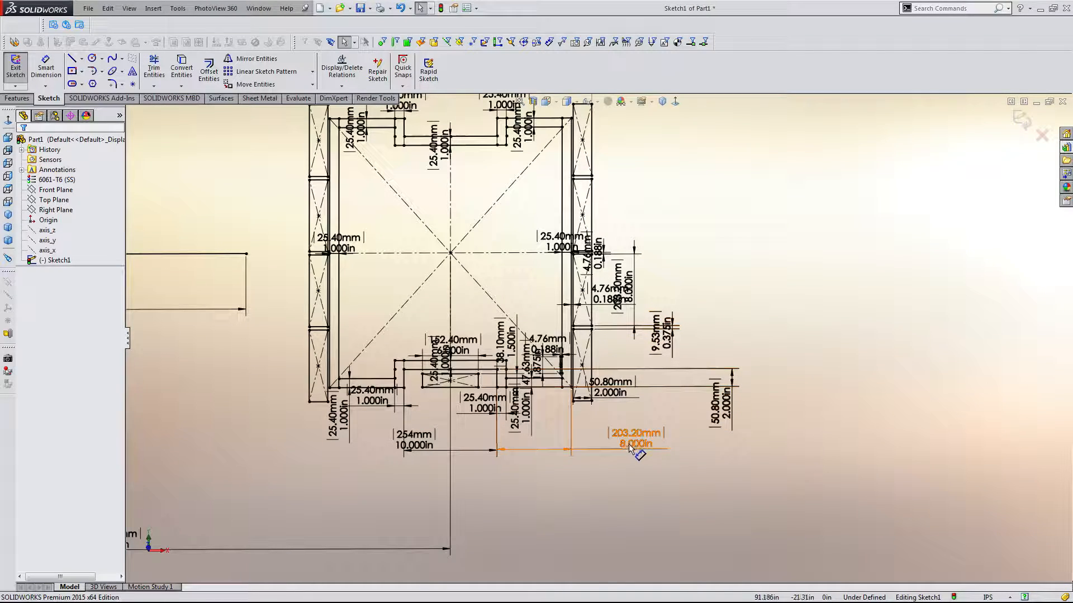
pyautogui.scroll(3, 628, 443)
pyautogui.scroll(-3, 615, 391)
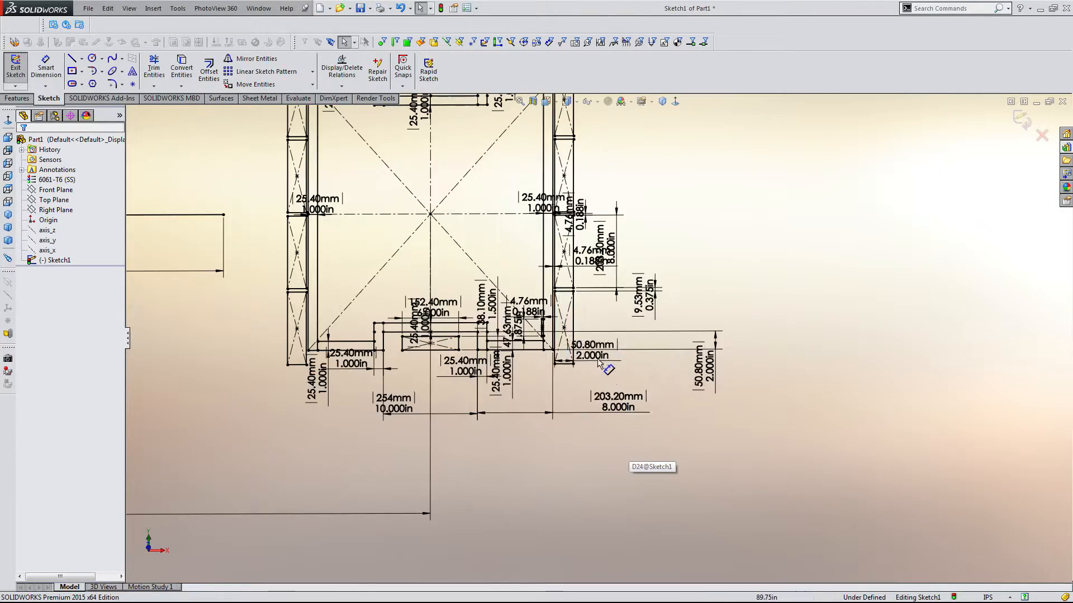
pyautogui.scroll(1, 591, 347)
pyautogui.scroll(-1, 591, 297)
pyautogui.scroll(2, 592, 297)
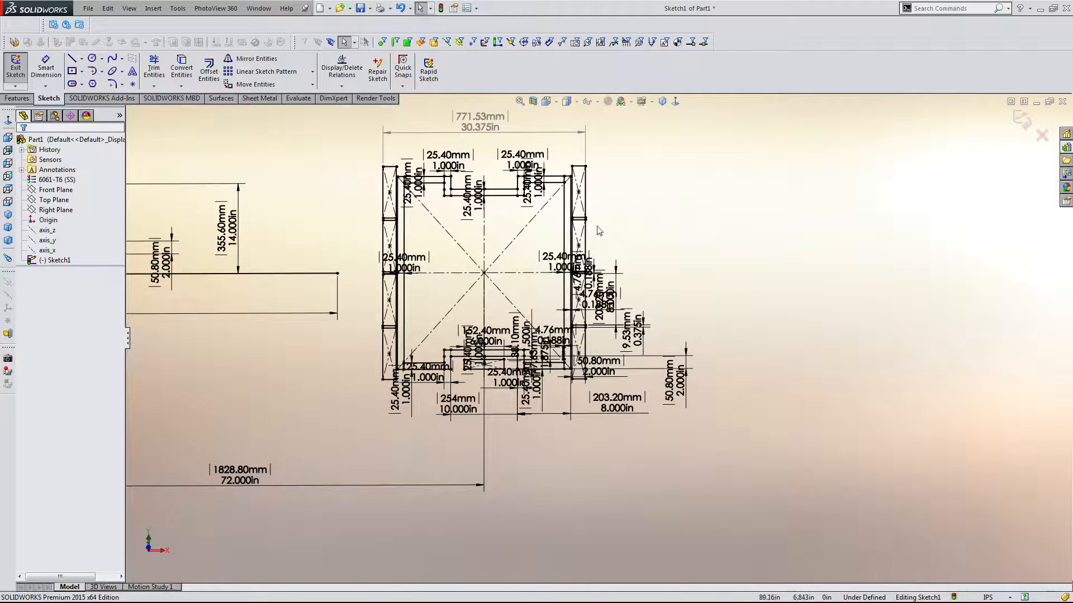
pyautogui.keyDown('ctrl'); pyautogui.moveTo(501, 210); pyautogui.dragTo(552, 289, button='middle'); pyautogui.keyUp('ctrl')
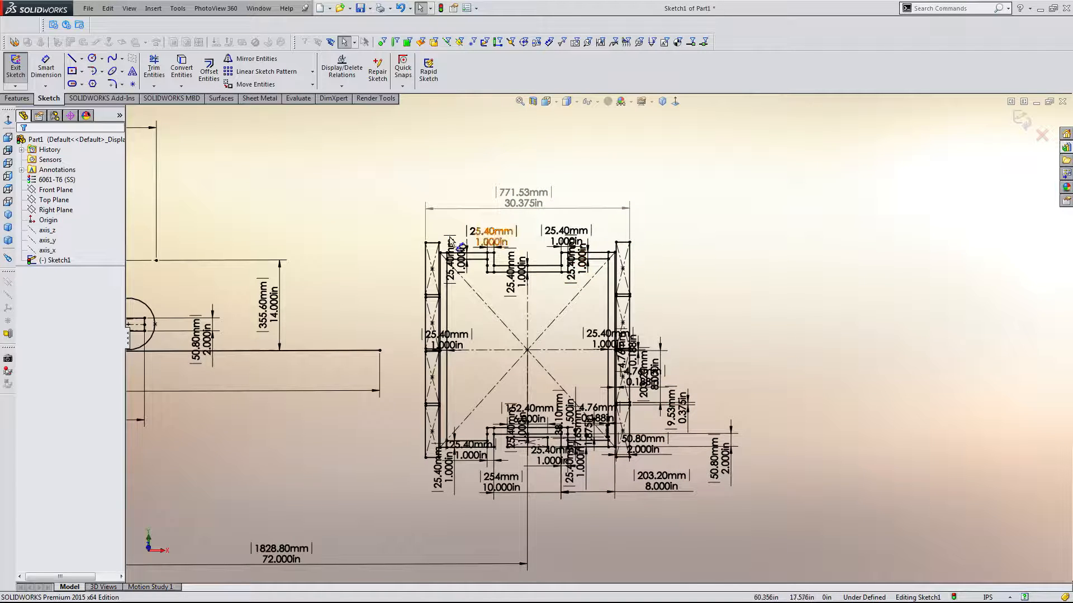
# Try 6 in and then 5 in for the horizontal distance from the bottom notch to the frame's outer side
pyautogui.doubleClick(676, 483)
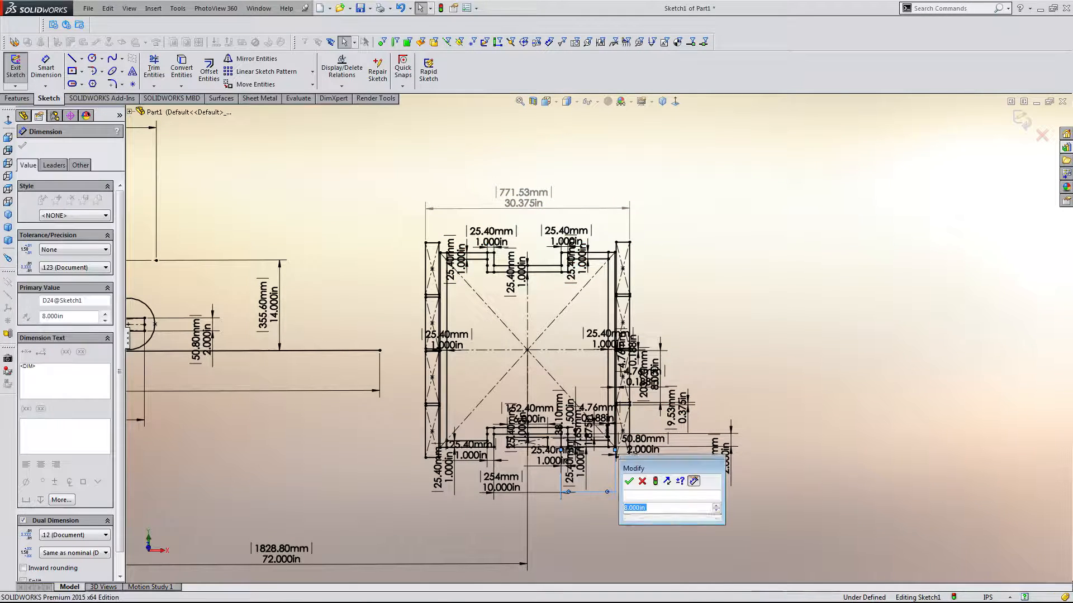
pyautogui.write('6')
pyautogui.press('Return')
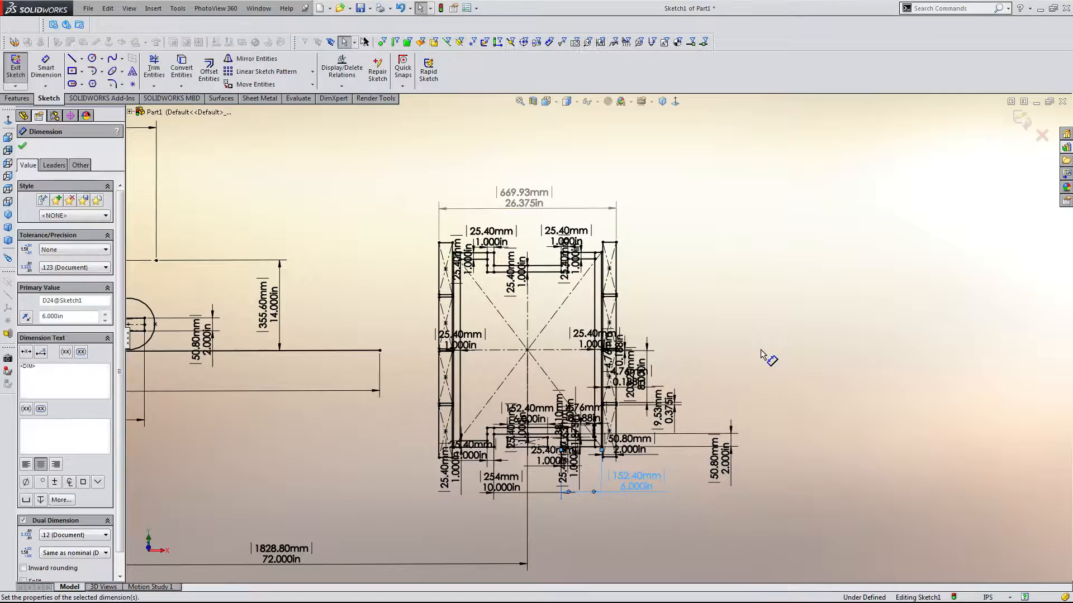
pyautogui.doubleClick(637, 488)
pyautogui.write('5')
pyautogui.press('Return')
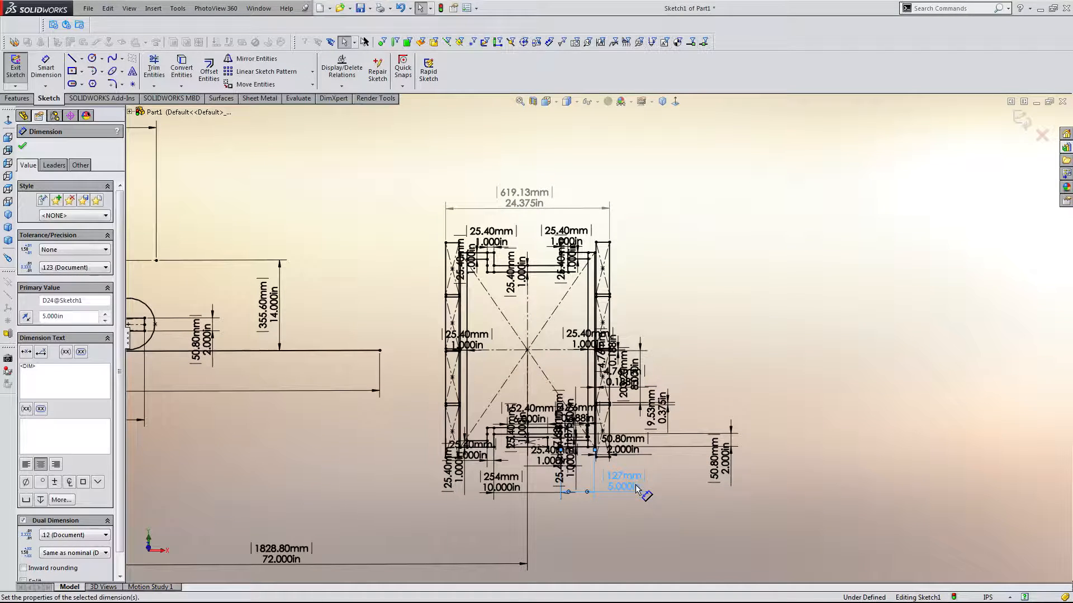
# Set the horizontal distance from the bottom notch to the frame's outer side to 5.5 in
pyautogui.doubleClick(636, 488)
pyautogui.write('5.5')
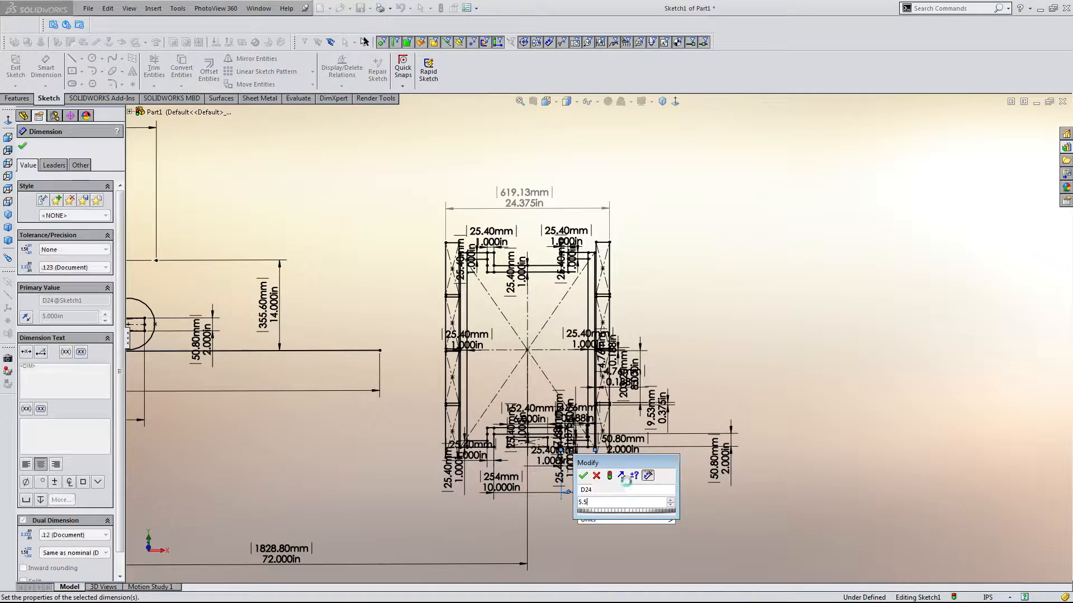
pyautogui.press('Return')
pyautogui.press('Escape')
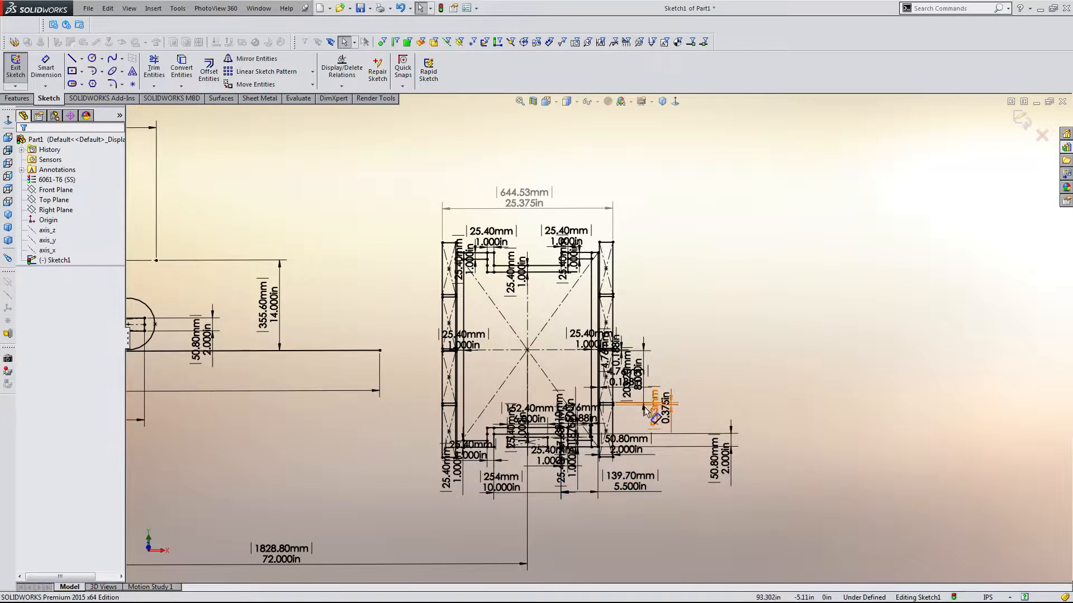
# Examine the frame's lower corner, including the short horizontal line beside the notch, and the overall section
pyautogui.scroll(-3, 643, 410)
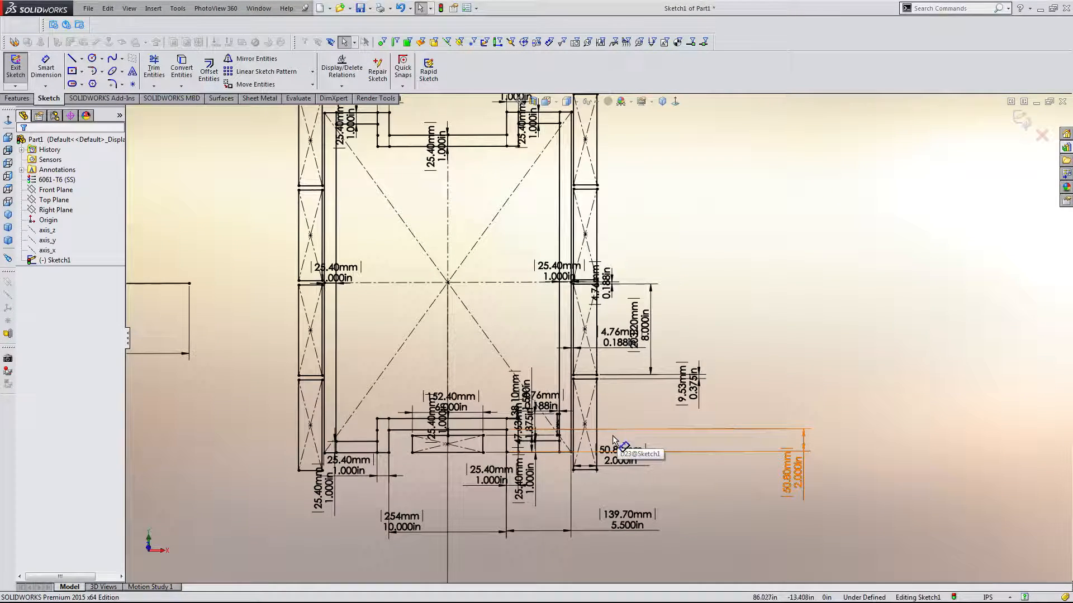
pyautogui.scroll(-4, 557, 458)
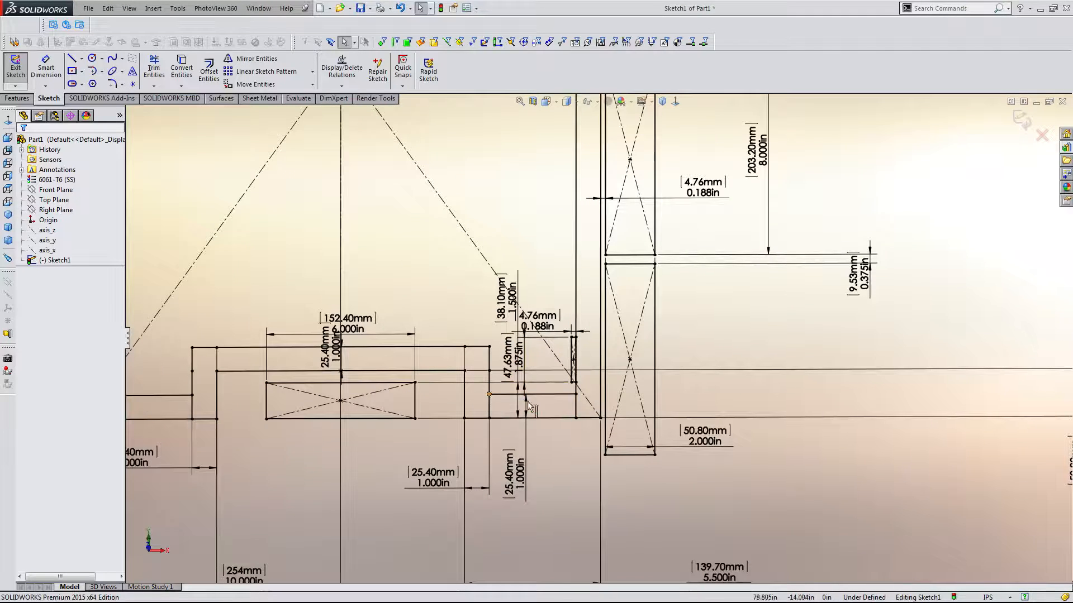
pyautogui.click(552, 395)
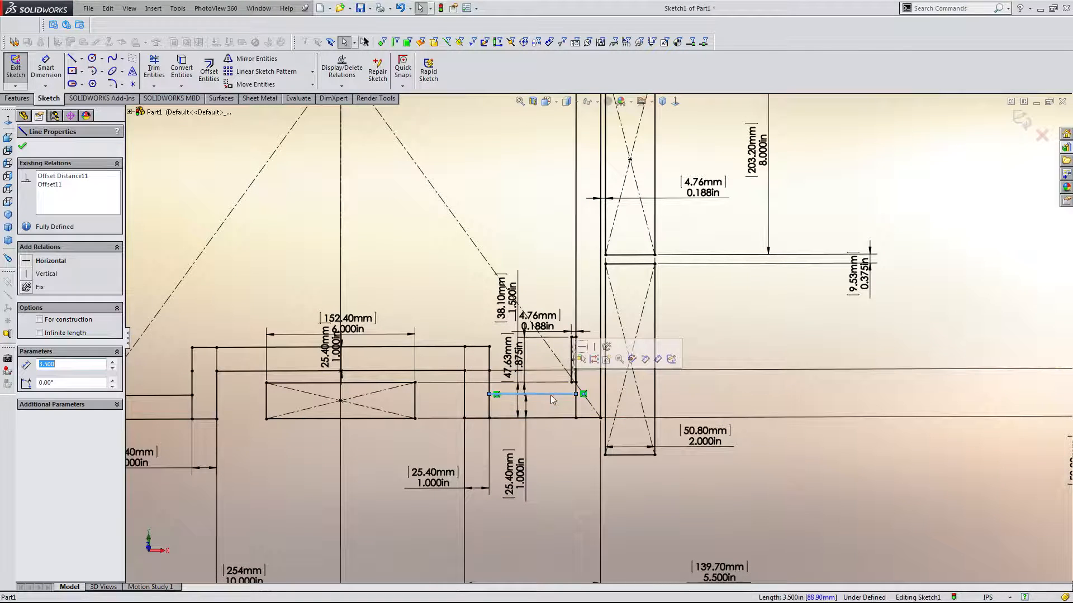
pyautogui.click(552, 462)
pyautogui.scroll(3, 557, 464)
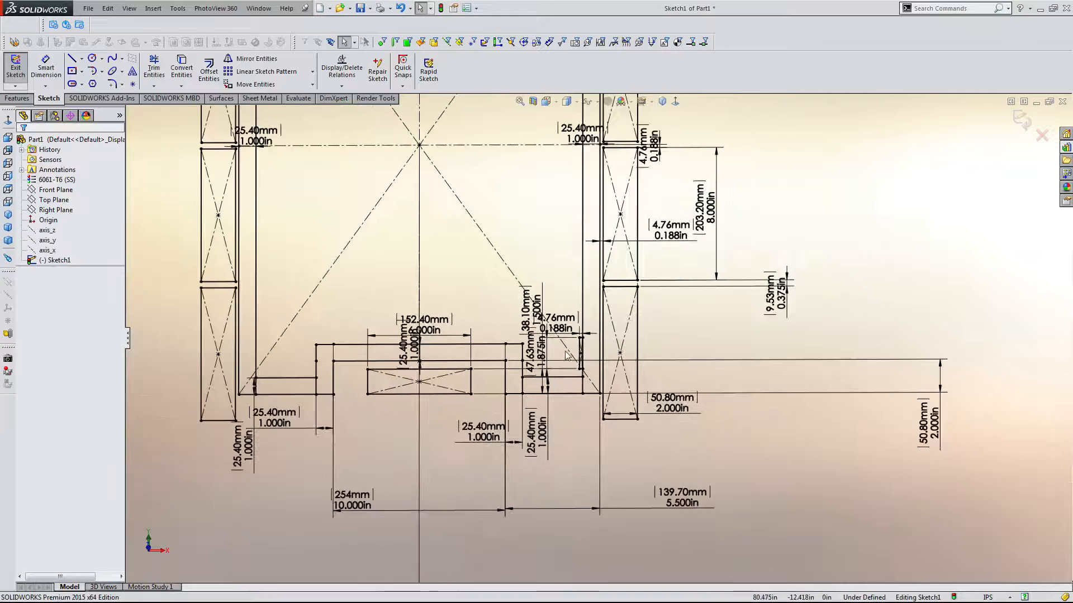
pyautogui.scroll(3, 575, 352)
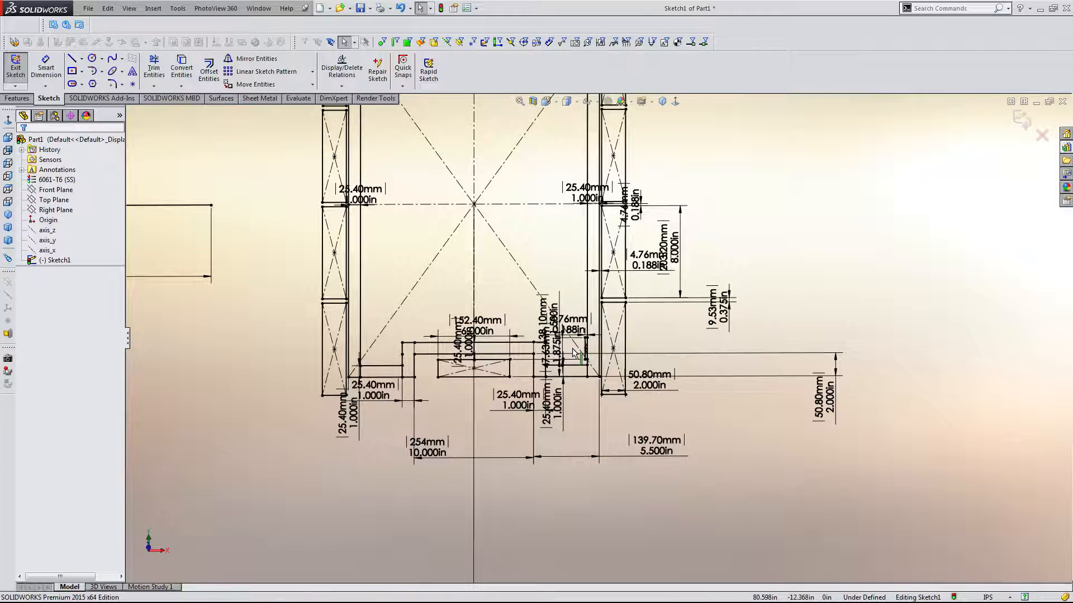
pyautogui.scroll(5, 573, 348)
pyautogui.scroll(-3, 622, 259)
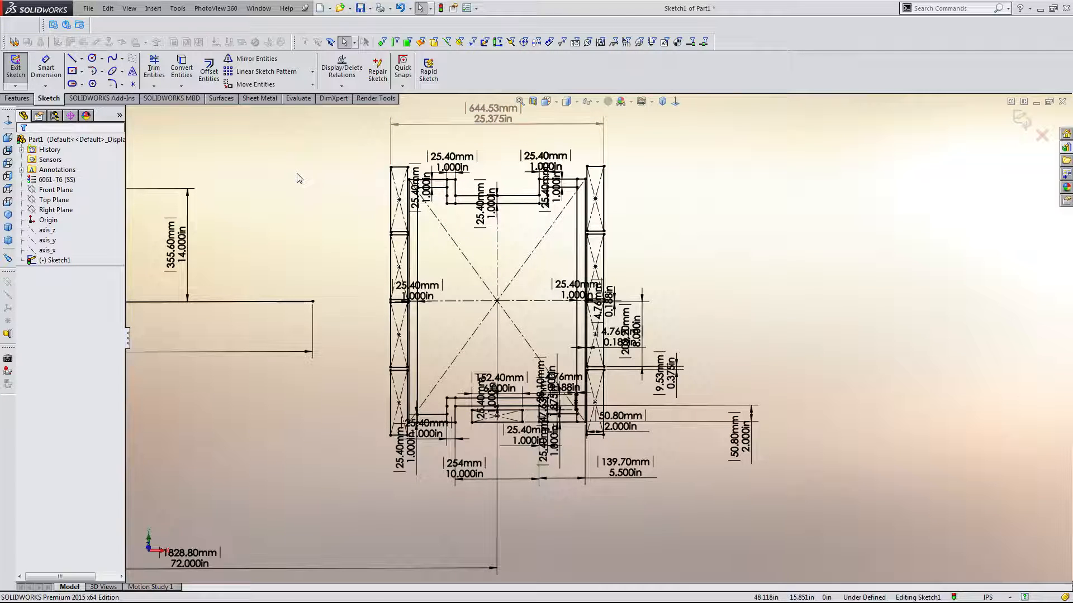
# Sketch a center rectangle about 25.1 in wide and 41.2 in tall in the empty area beside the frame section
pyautogui.scroll(3, 598, 324)
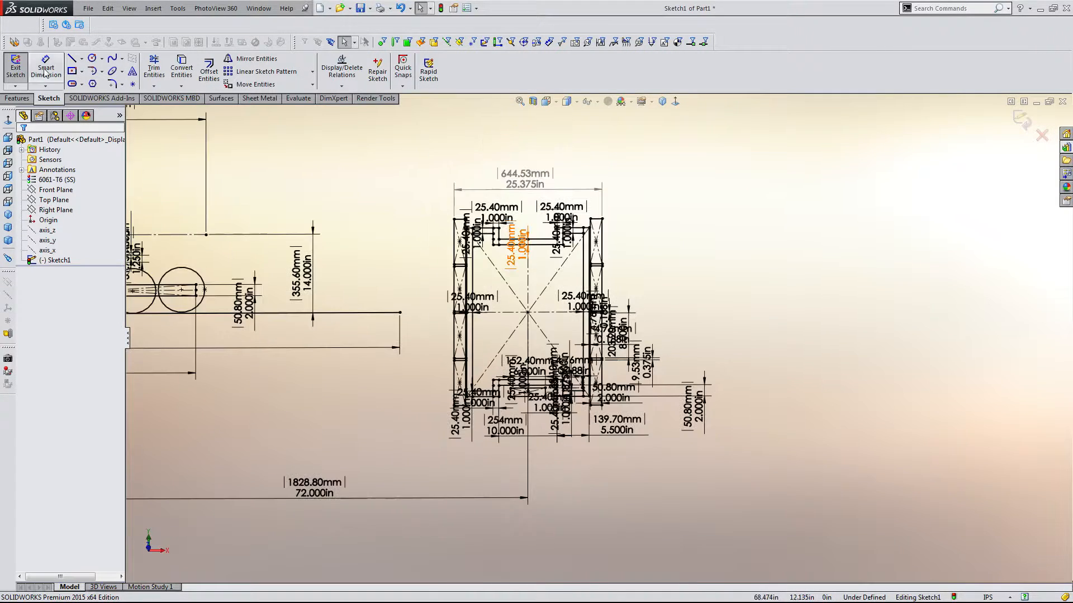
pyautogui.click(72, 72)
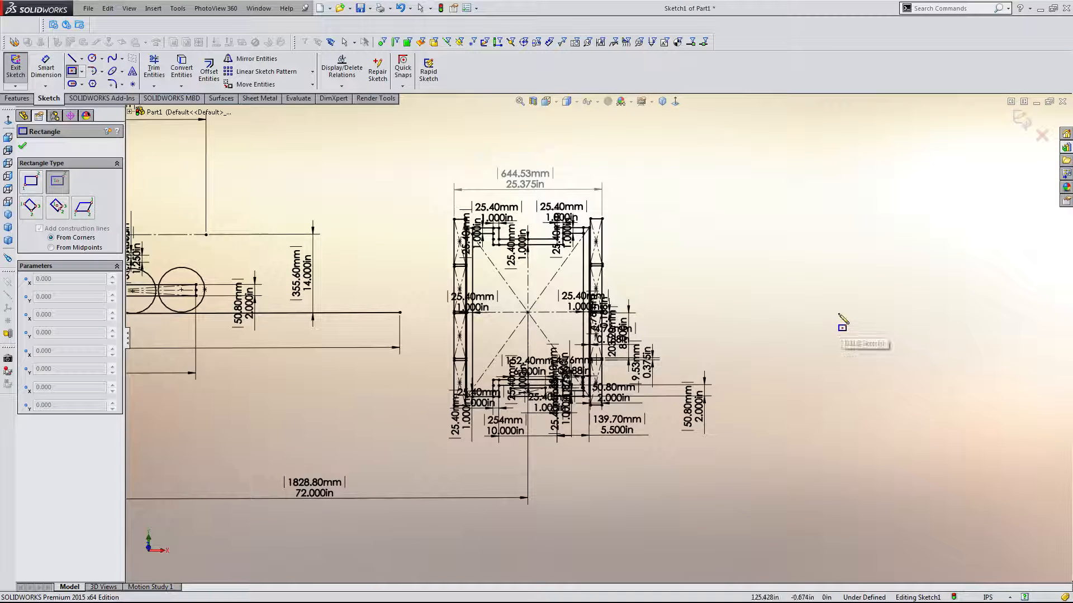
pyautogui.moveTo(763, 197)
pyautogui.mouseDown()
pyautogui.moveTo(900, 430)
pyautogui.moveTo(909, 428)
pyautogui.mouseUp()
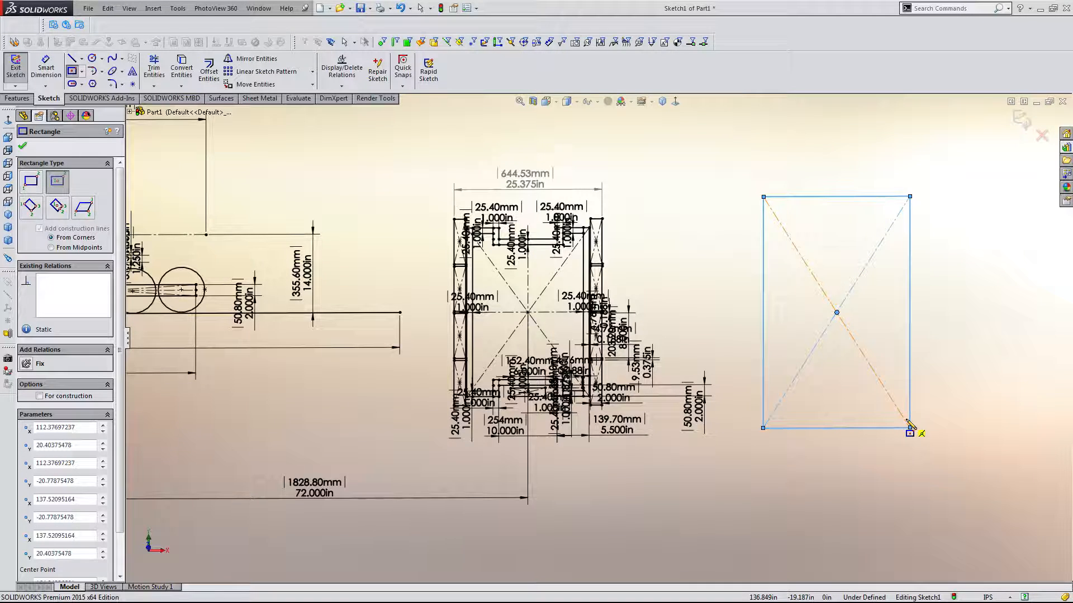
pyautogui.press('Escape')
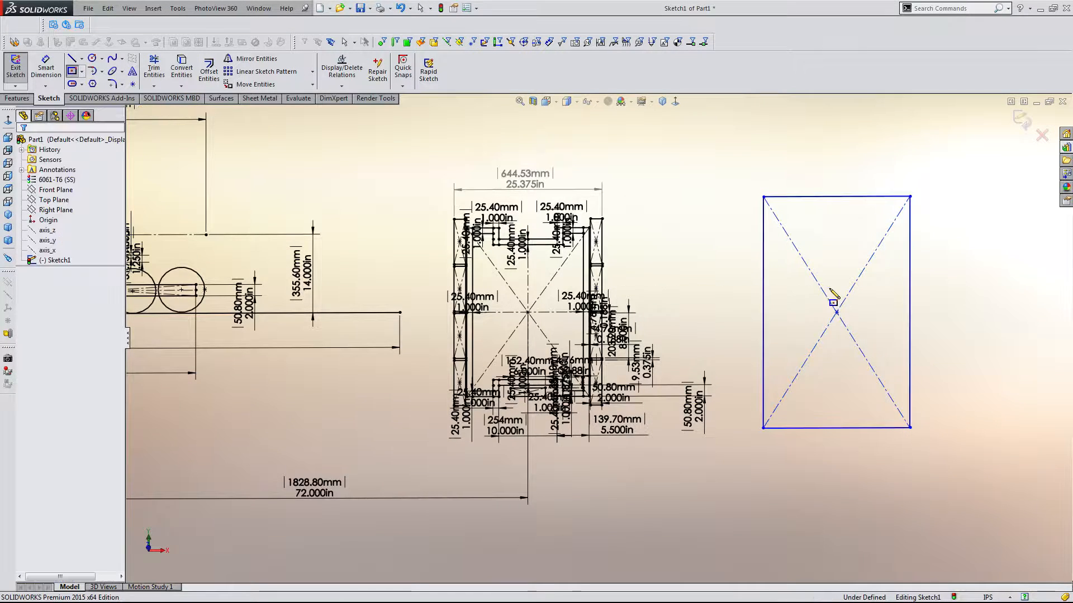
# Add a horizontal relation between the new rectangle's center point and the end of the long horizontal base line
pyautogui.click(836, 313)
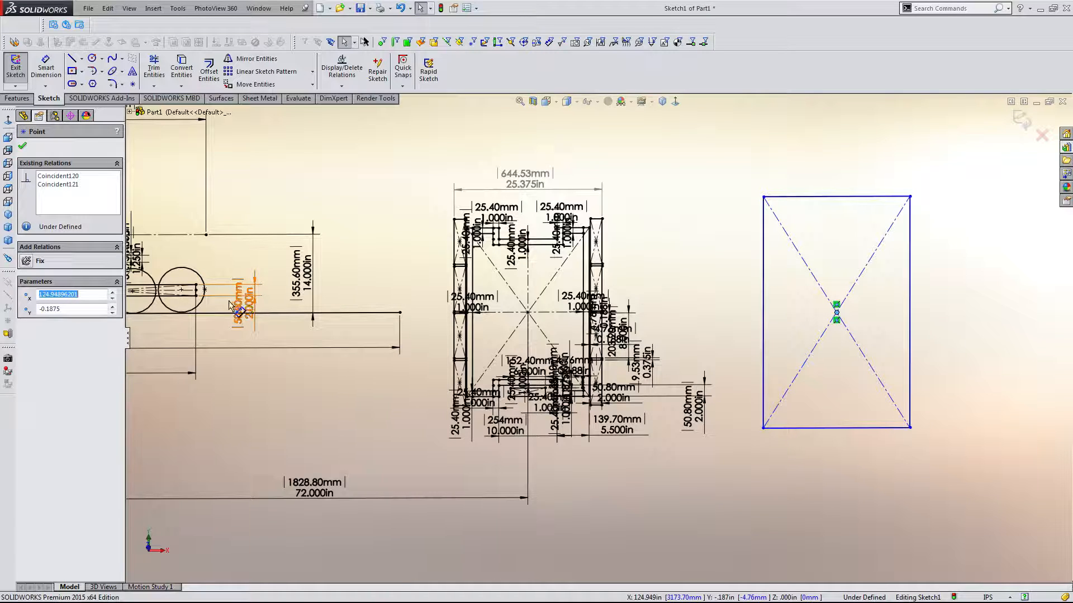
pyautogui.keyDown('ctrl'); pyautogui.click(400, 314); pyautogui.keyUp('ctrl')
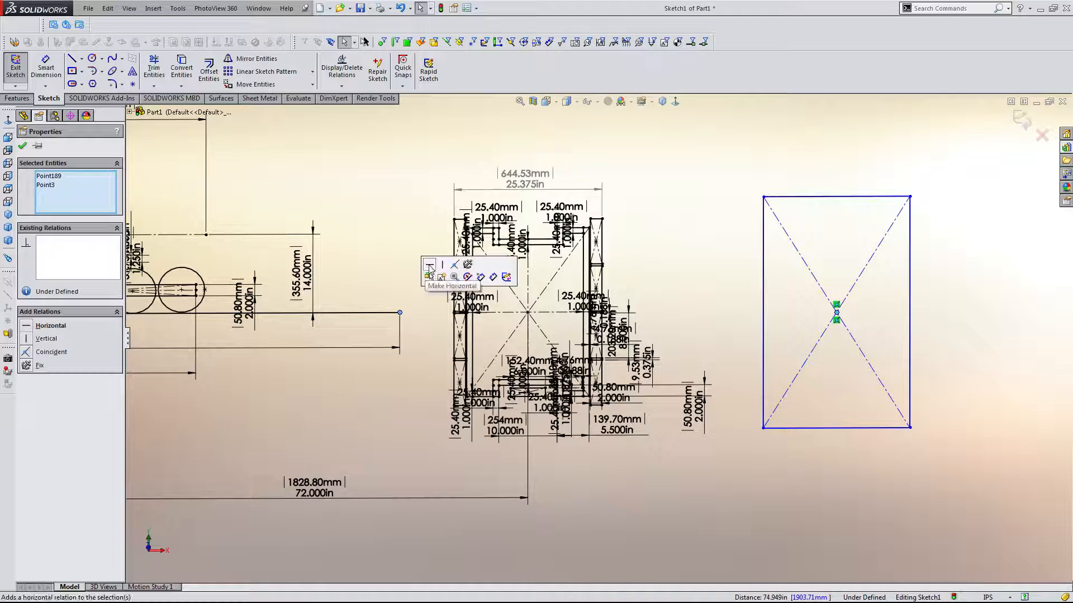
pyautogui.click(422, 269)
# Dimension the new rectangle's top edge and set its width to 26 in
pyautogui.press('d')
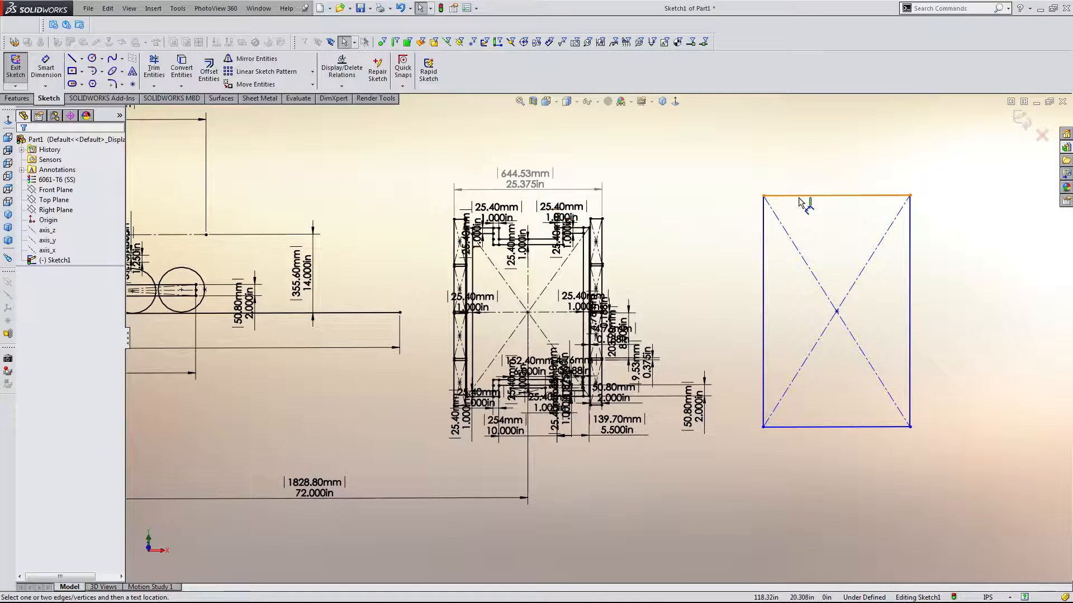
pyautogui.click(813, 195)
pyautogui.click(817, 156)
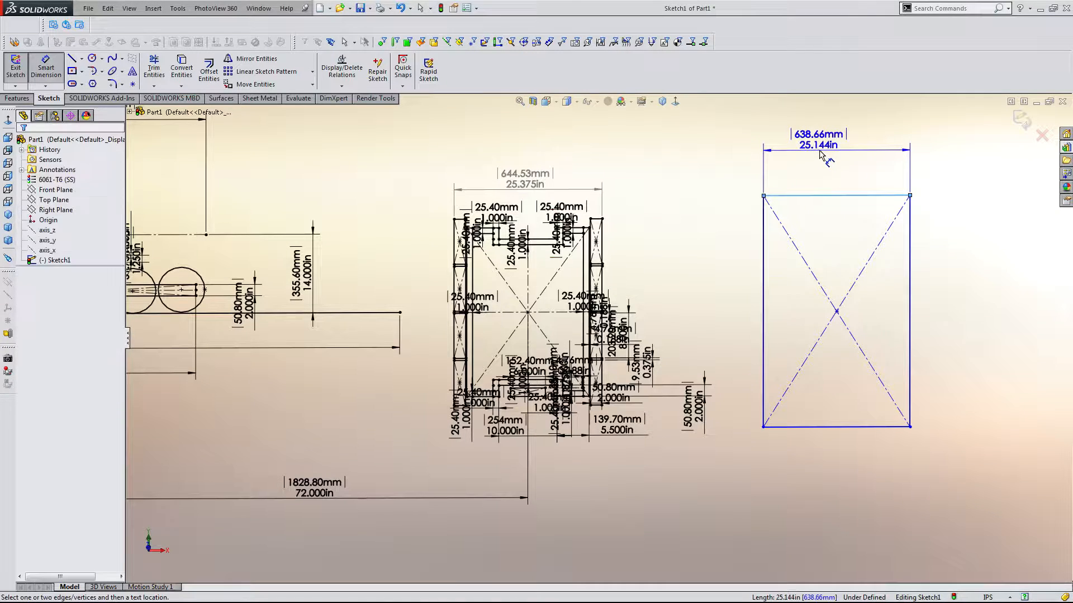
pyautogui.write('26')
pyautogui.press('Return')
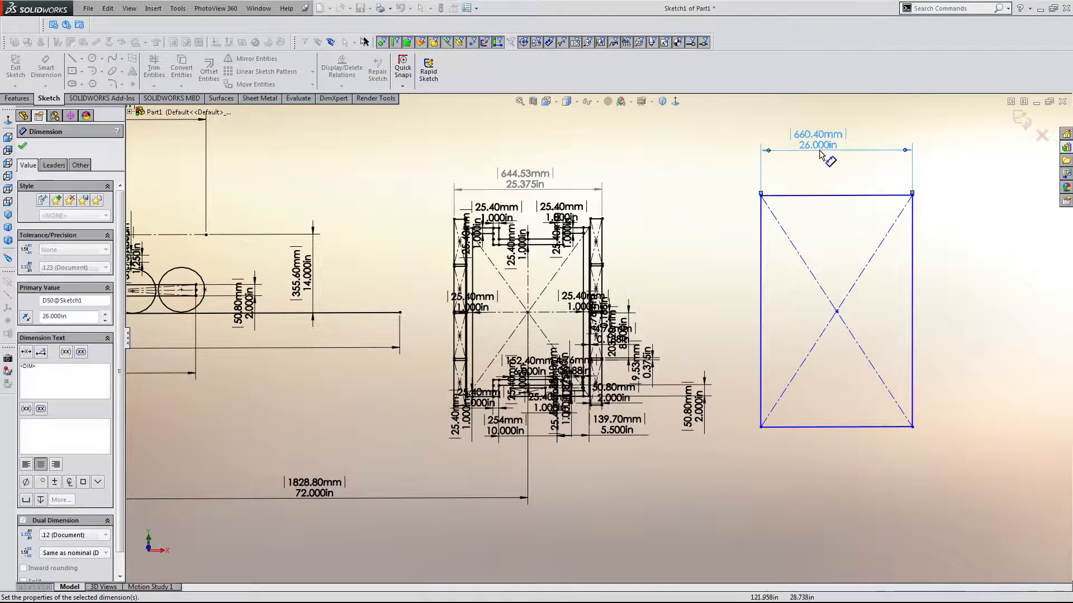
pyautogui.click(915, 262)
pyautogui.click(915, 261)
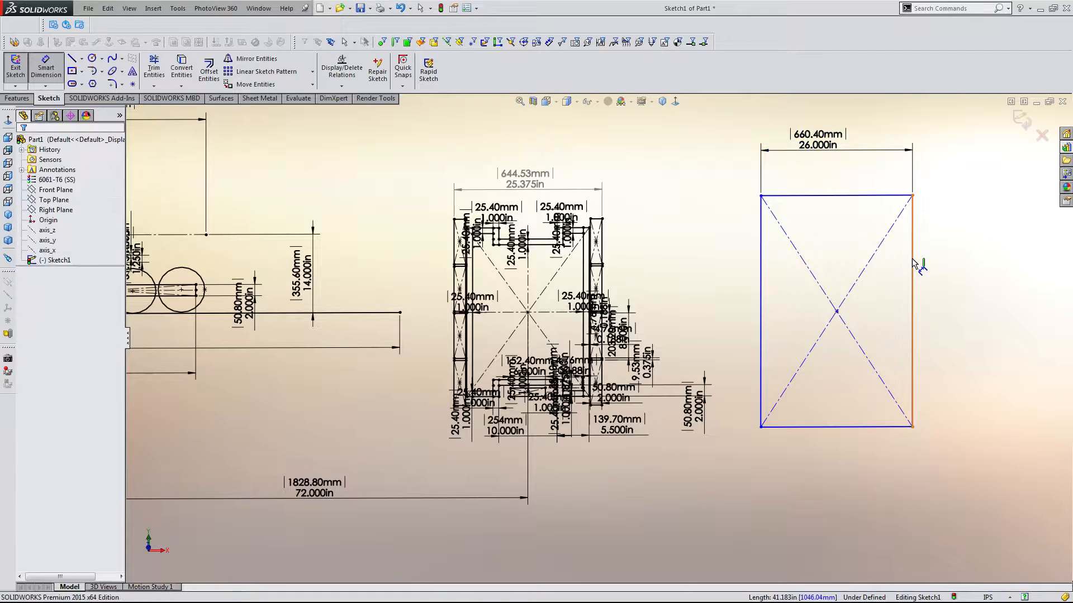
pyautogui.click(914, 262)
pyautogui.click(913, 275)
pyautogui.press('Escape')
# Make the new rectangle's vertical side equal in length to the horizontal 33.5 in construction line above the wheels
pyautogui.click(913, 274)
pyautogui.scroll(3, 894, 279)
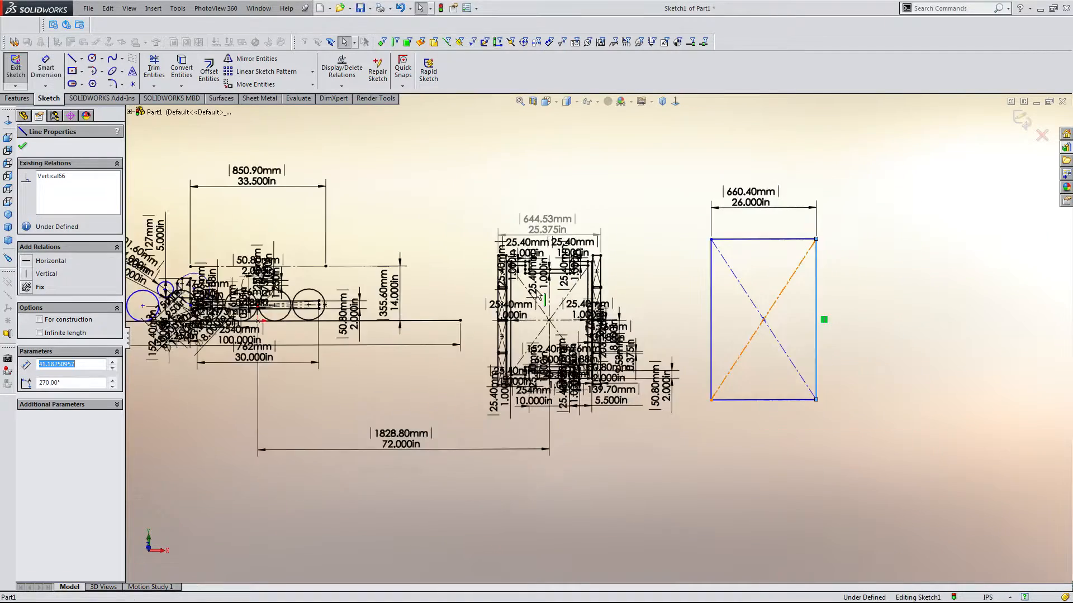
pyautogui.scroll(-5, 402, 290)
pyautogui.keyDown('ctrl'); pyautogui.click(415, 274); pyautogui.keyUp('ctrl')
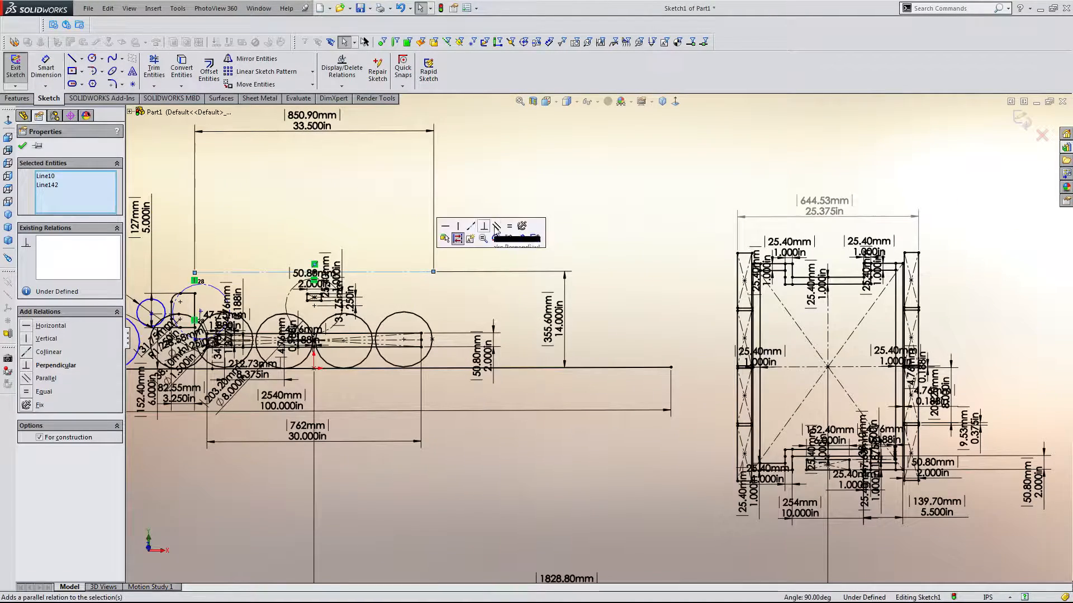
pyautogui.click(506, 230)
pyautogui.click(523, 216)
pyautogui.scroll(2, 545, 215)
pyautogui.scroll(5, 536, 379)
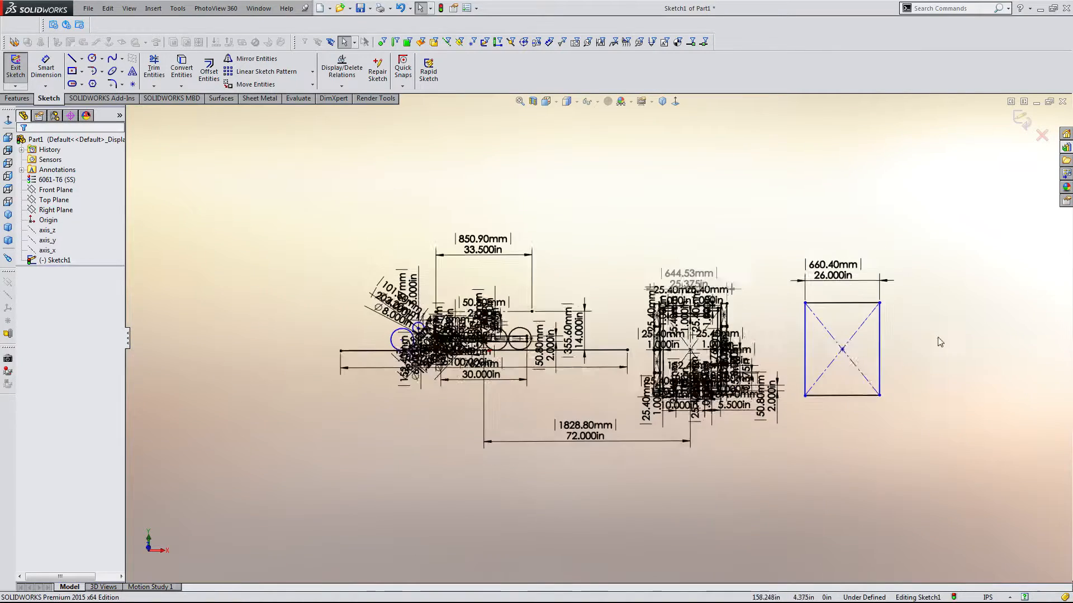
# Dimension the horizontal distance between the frame section's center point and the new rectangle's center point
pyautogui.scroll(-4, 883, 347)
pyautogui.scroll(-1, 836, 360)
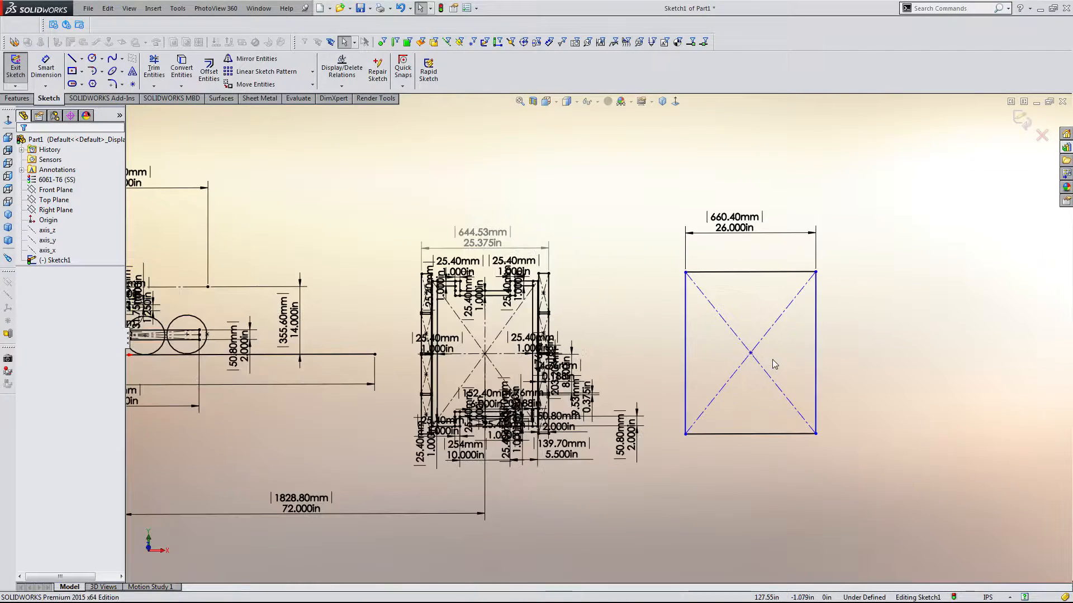
pyautogui.scroll(-1, 777, 363)
pyautogui.moveTo(135, 598)
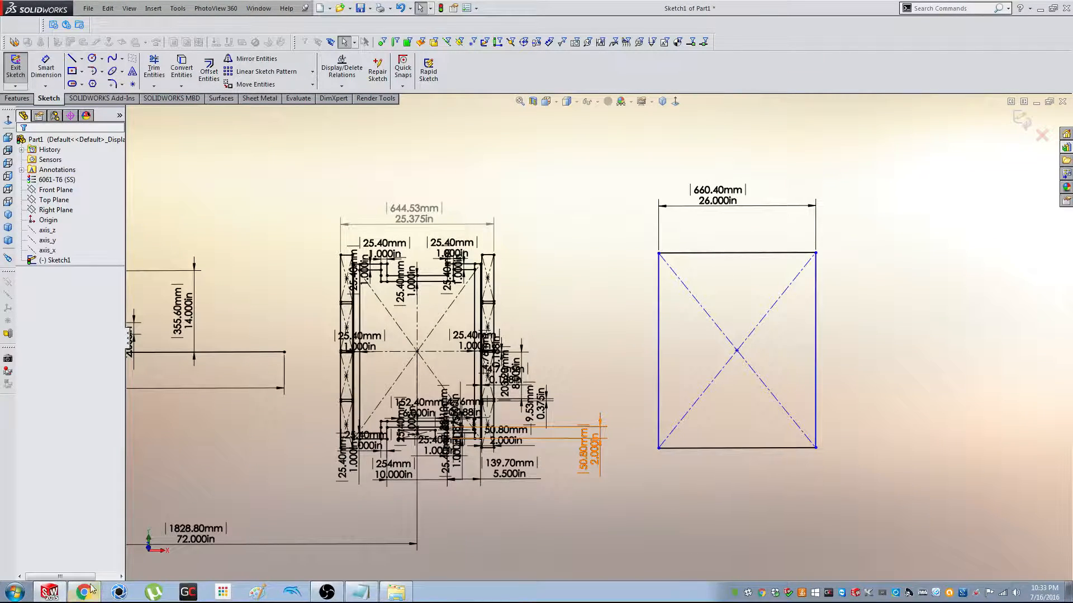
pyautogui.click(417, 352)
pyautogui.click(736, 351)
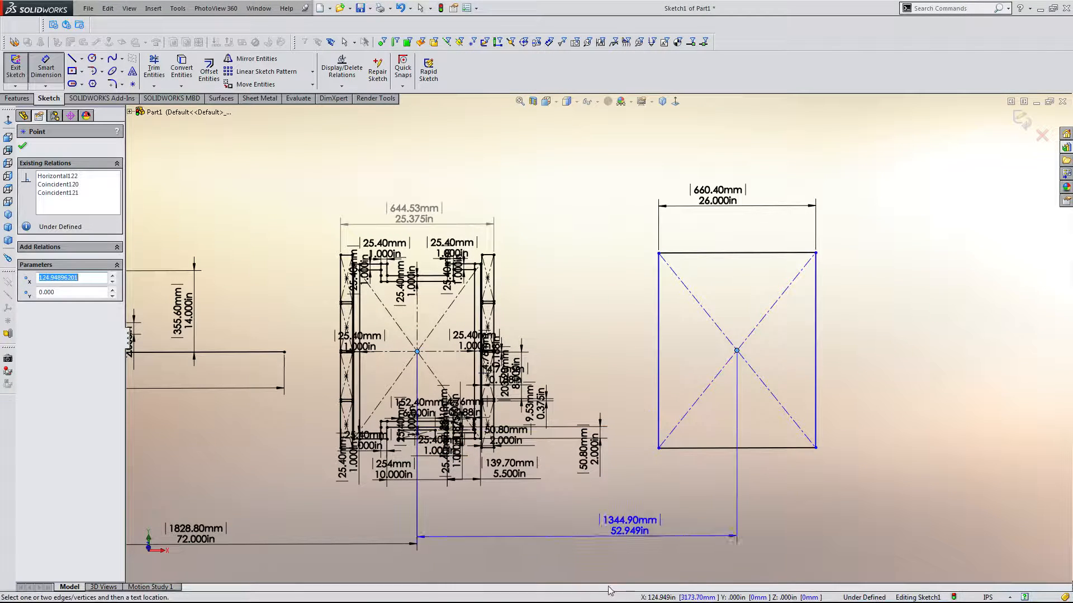
pyautogui.click(608, 550)
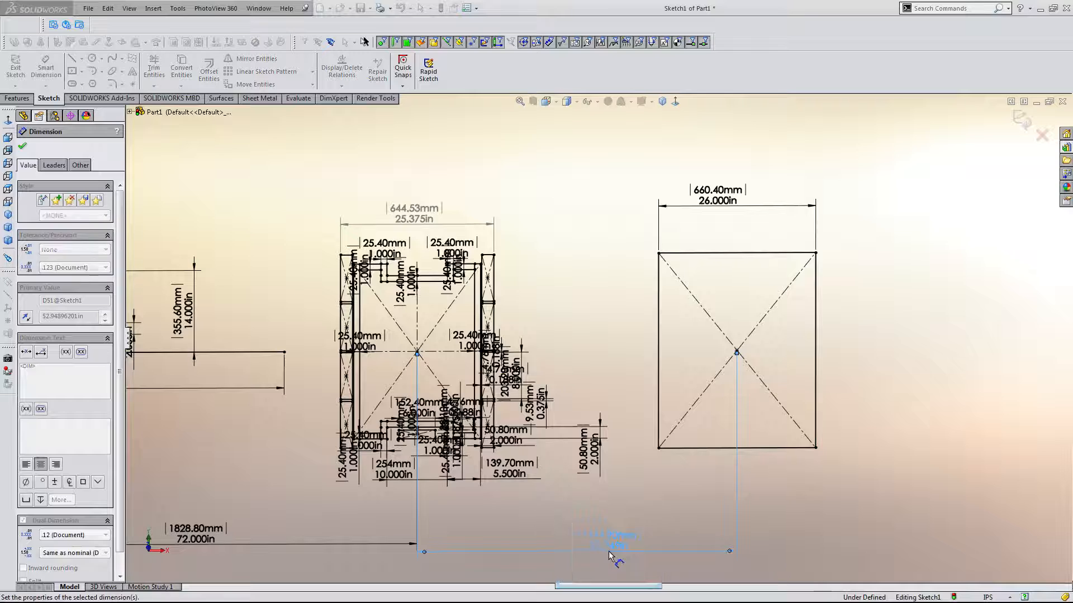
pyautogui.press('Escape')
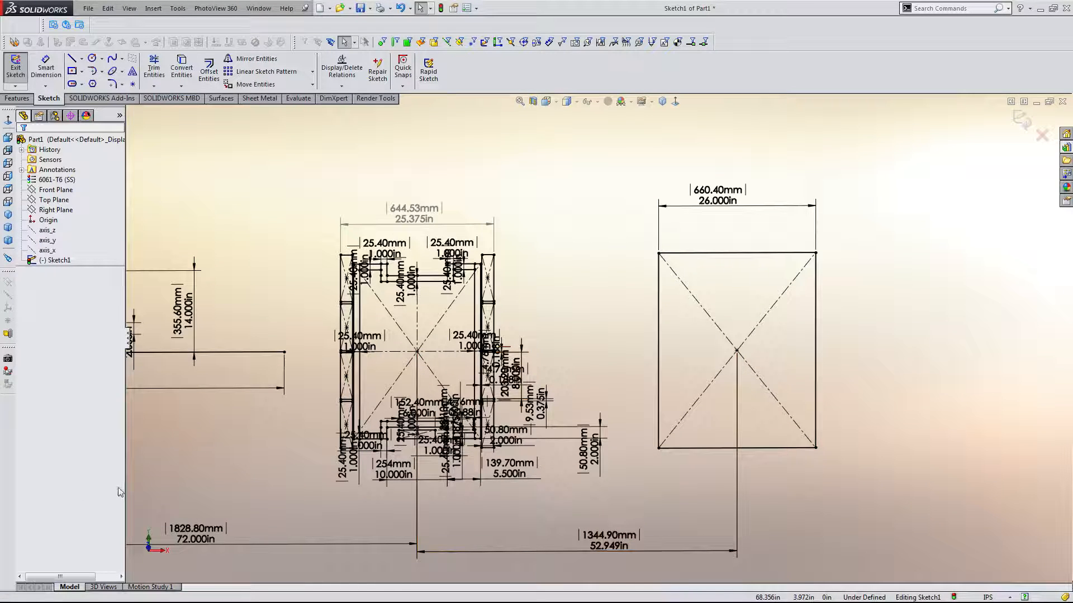
# Dimension the new rectangle's vertical side and make the dimension driven
pyautogui.scroll(2, 536, 340)
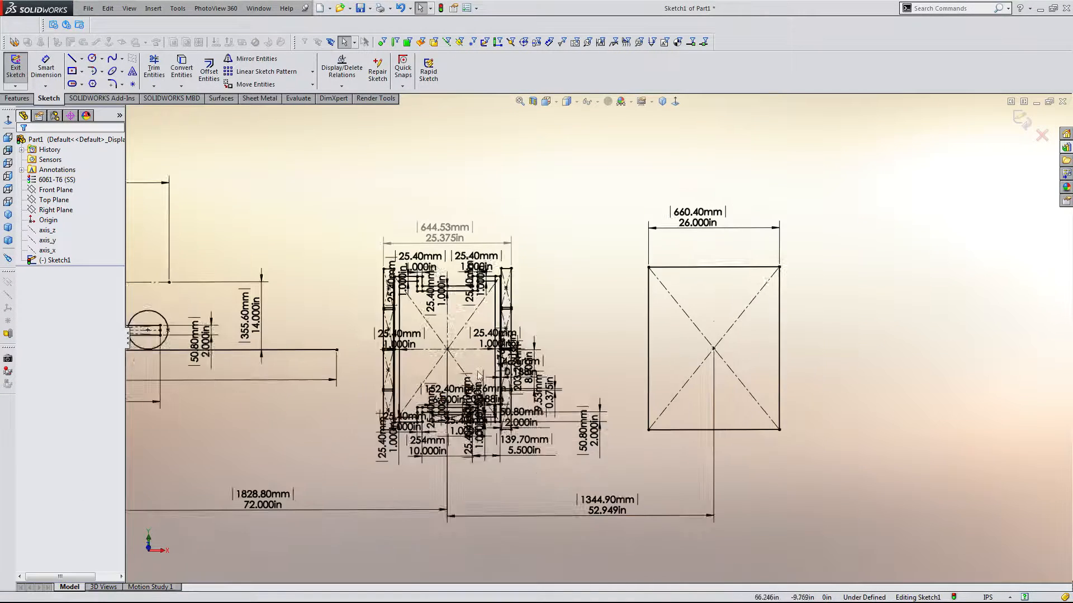
pyautogui.scroll(-2, 572, 317)
pyautogui.scroll(1, 560, 324)
pyautogui.scroll(4, 560, 324)
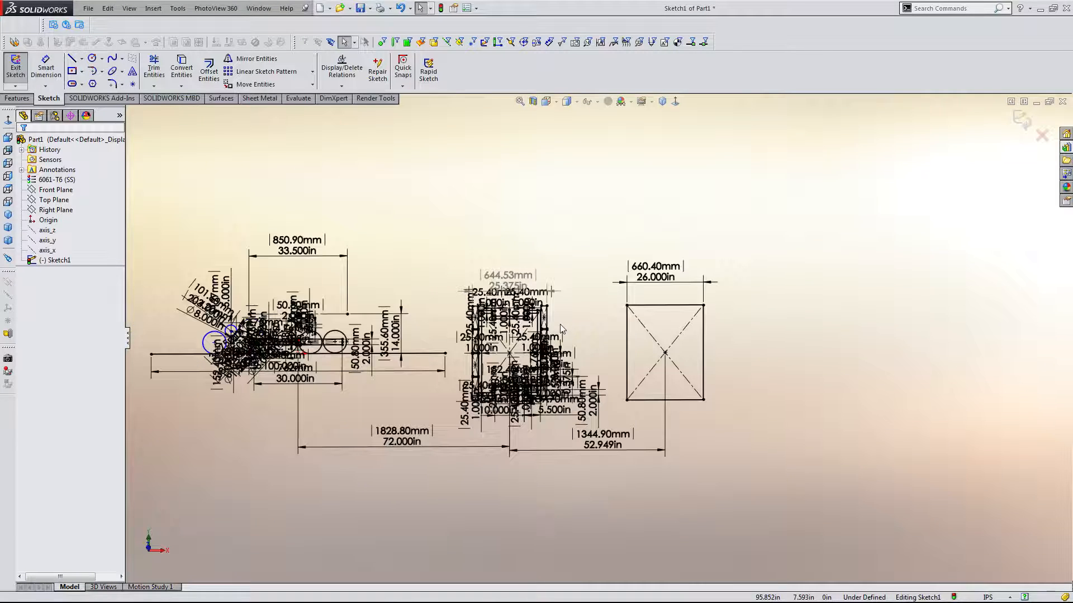
pyautogui.scroll(-3, 712, 359)
pyautogui.press('d')
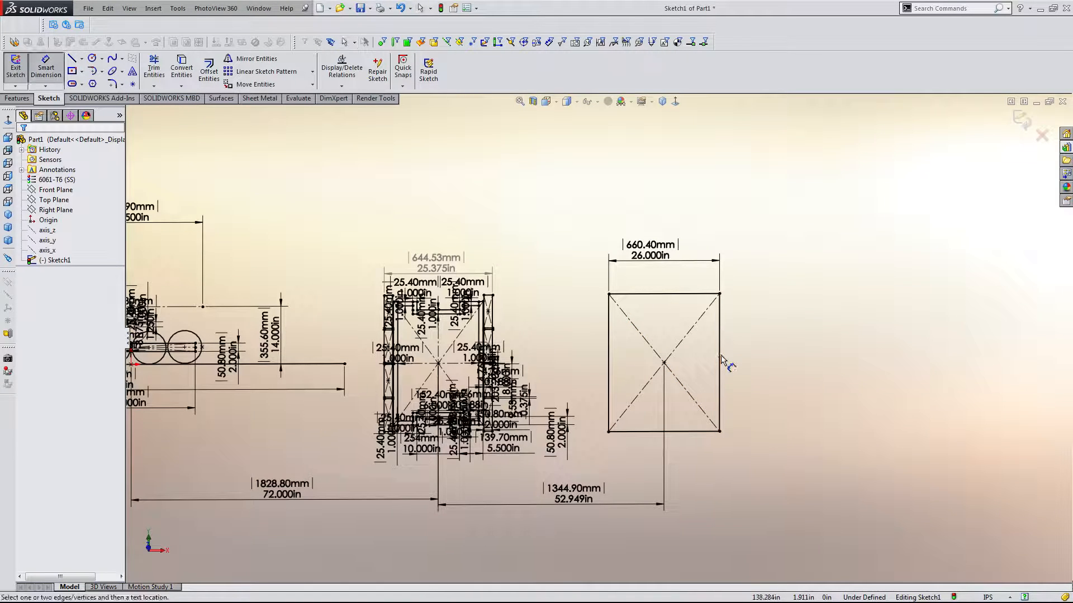
pyautogui.click(720, 361)
pyautogui.click(774, 366)
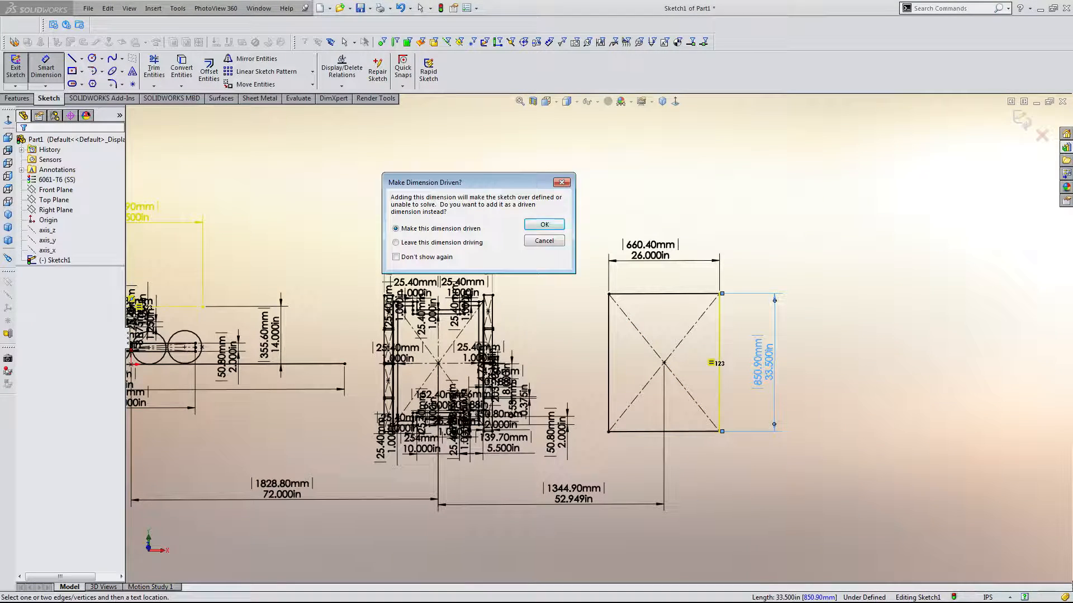
pyautogui.click(544, 225)
pyautogui.press('Escape')
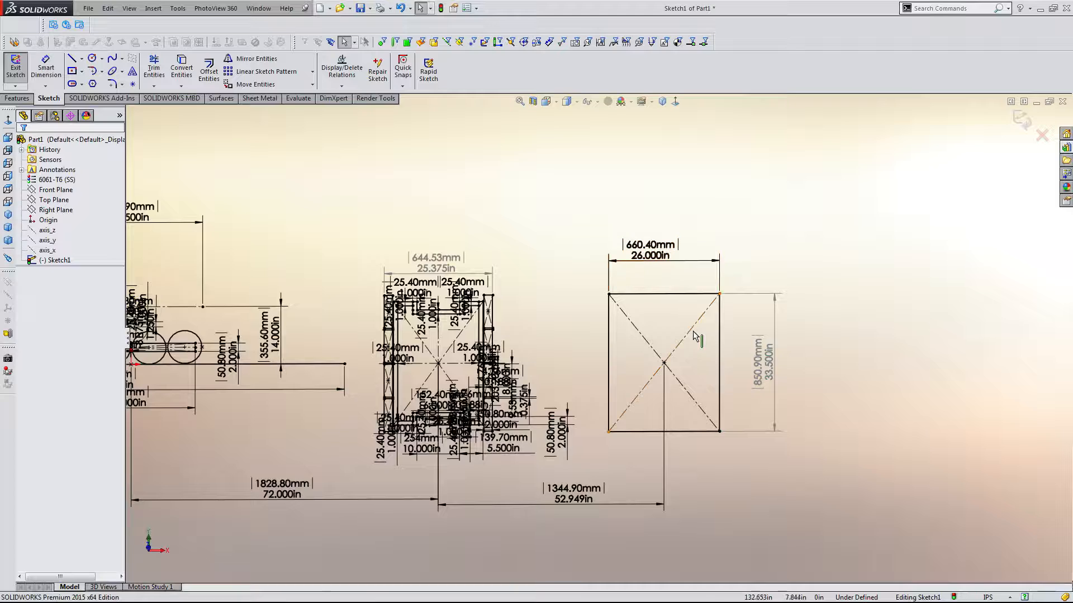
# Add a driven path length dimension around the rectangle's four sides and place its label beside the lower-right corner
pyautogui.scroll(-2, 754, 335)
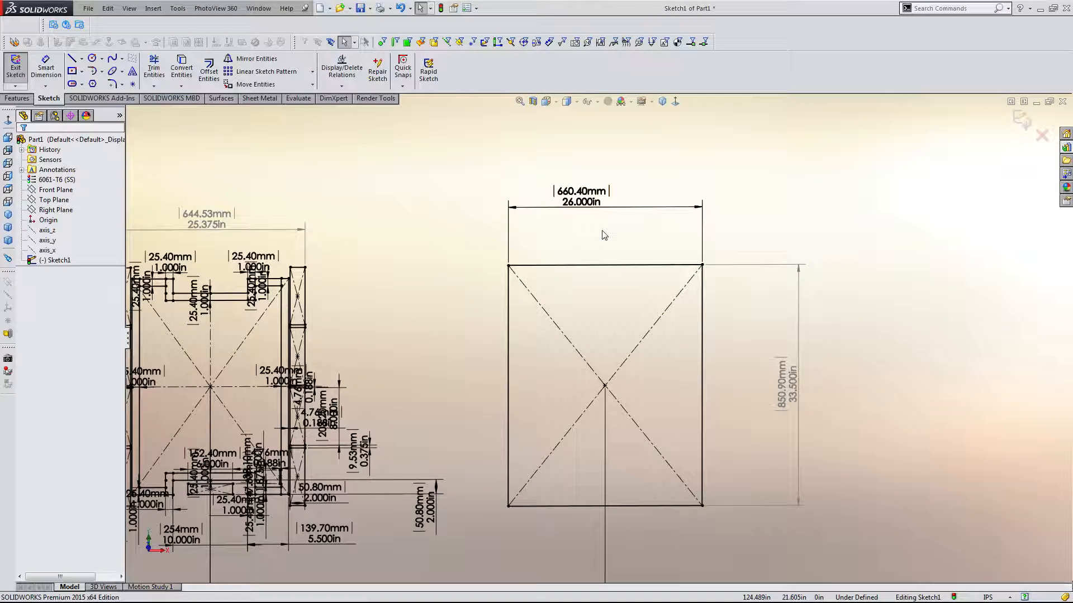
pyautogui.click(45, 86)
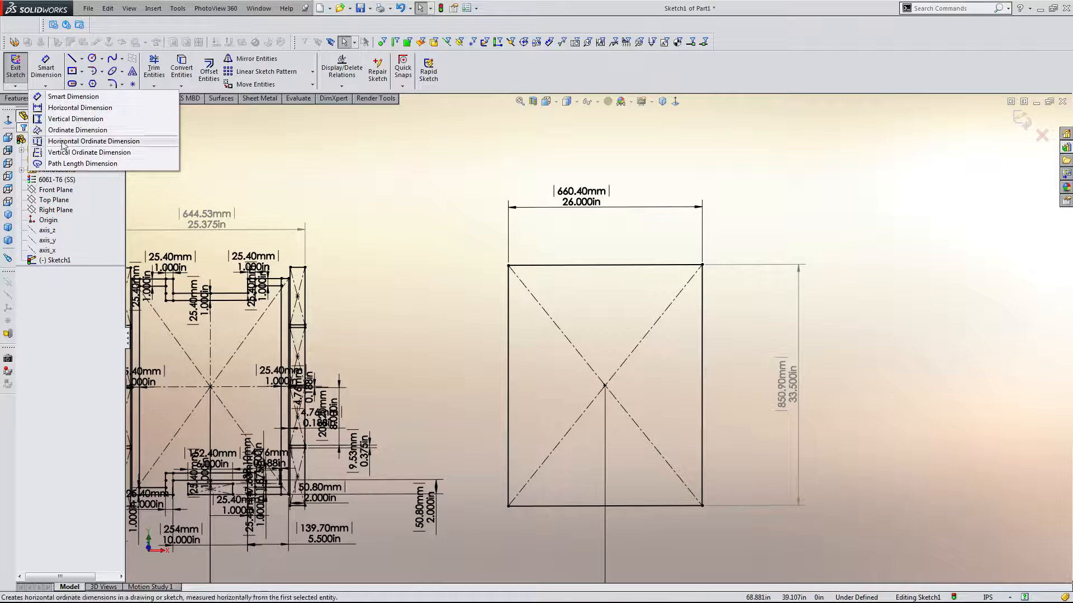
pyautogui.click(72, 164)
pyautogui.click(562, 266)
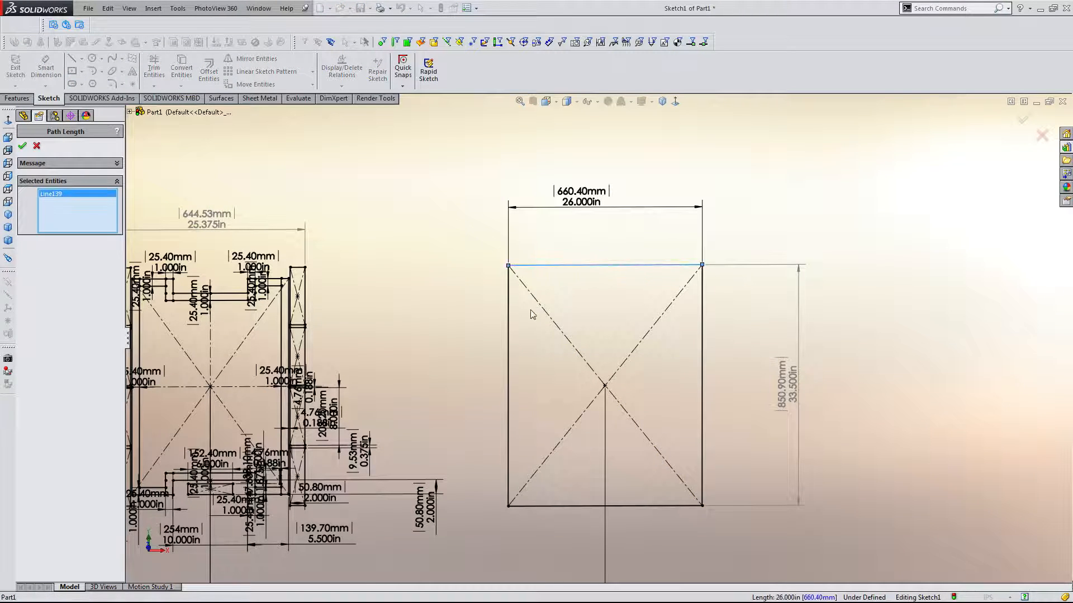
pyautogui.click(506, 332)
pyautogui.click(648, 506)
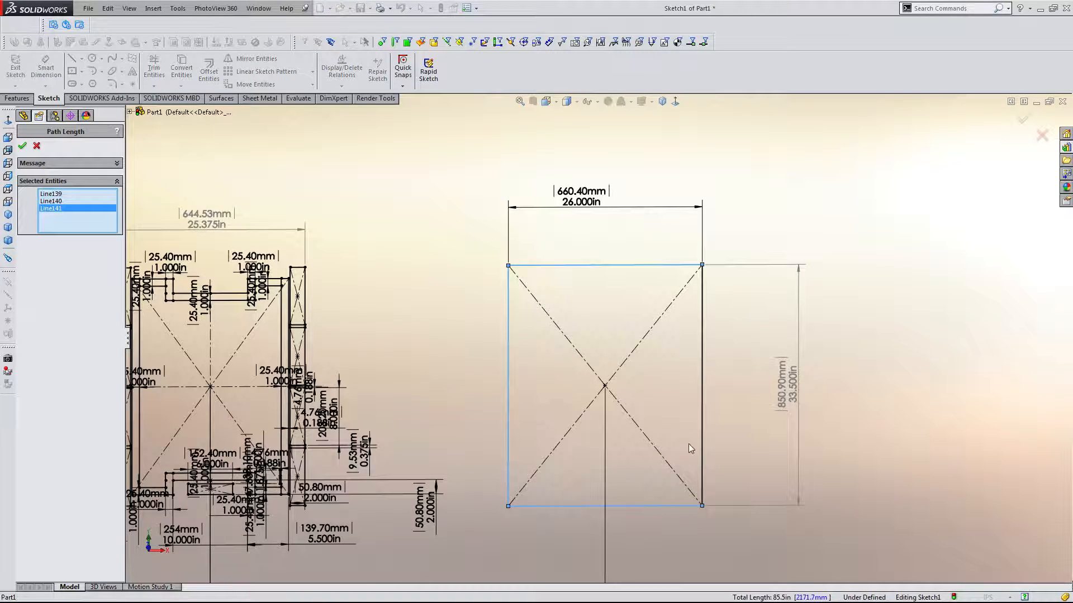
pyautogui.click(702, 424)
pyautogui.press('Return')
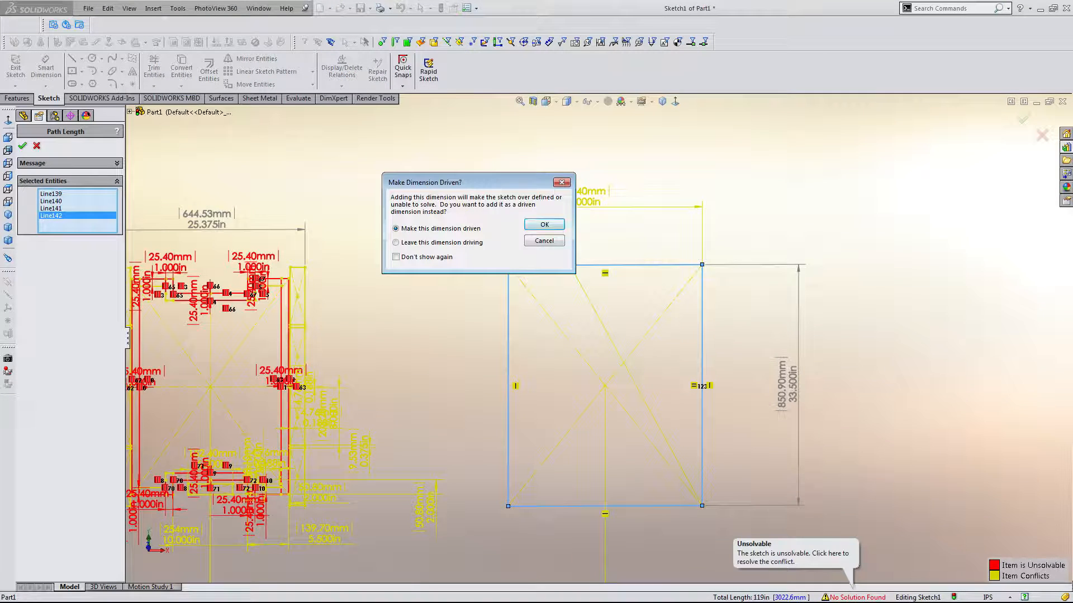
pyautogui.click(544, 224)
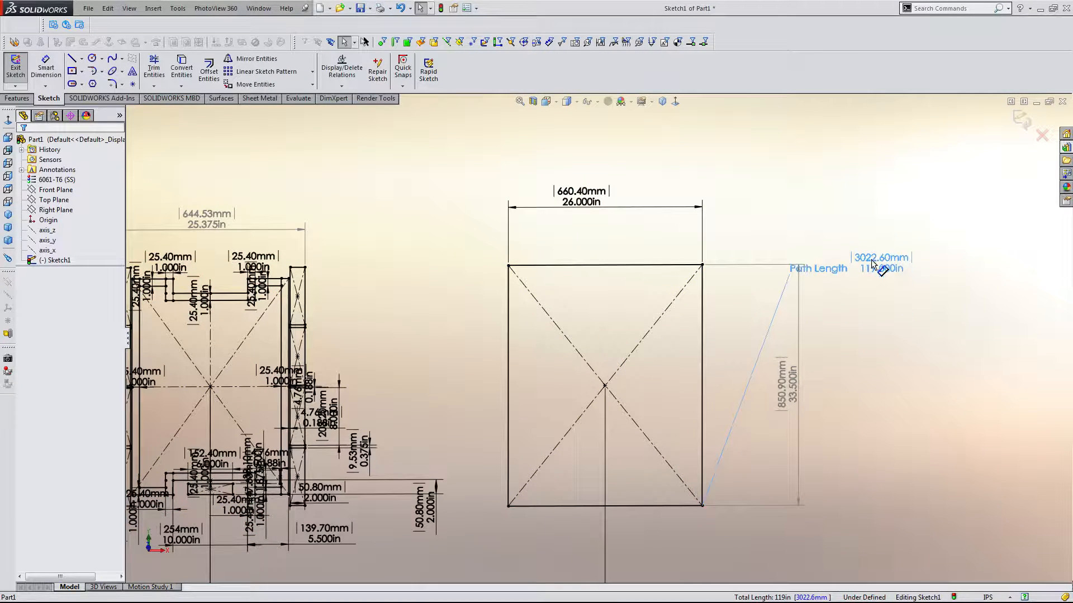
pyautogui.moveTo(873, 257); pyautogui.dragTo(904, 439)
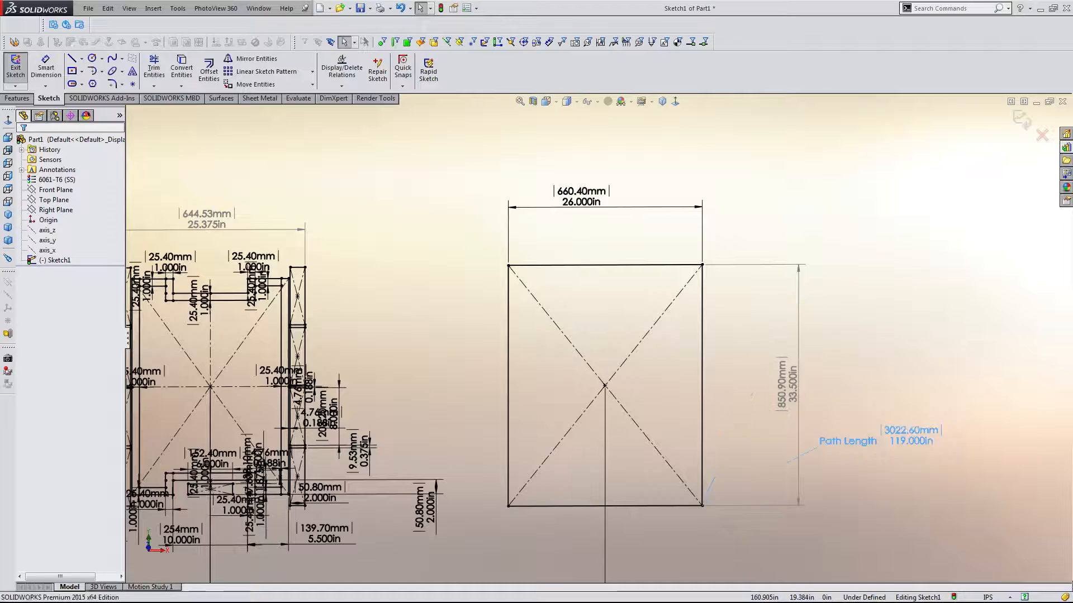
pyautogui.click(903, 439)
# Examine the overall layout, the frame section's lower notch and the wheel side view
pyautogui.scroll(3, 892, 363)
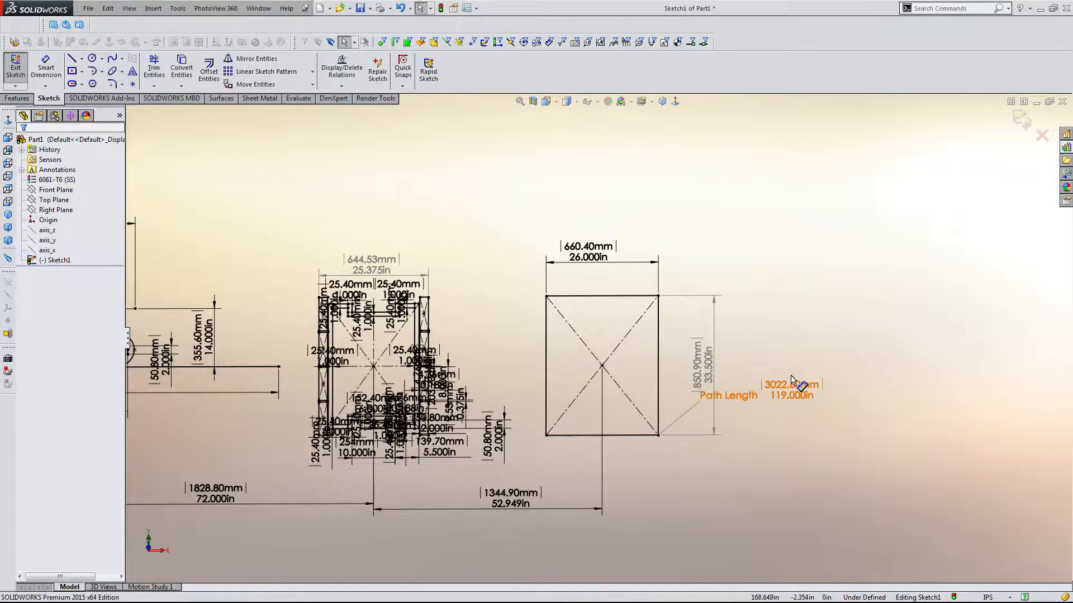
pyautogui.scroll(-1, 790, 375)
pyautogui.scroll(2, 779, 379)
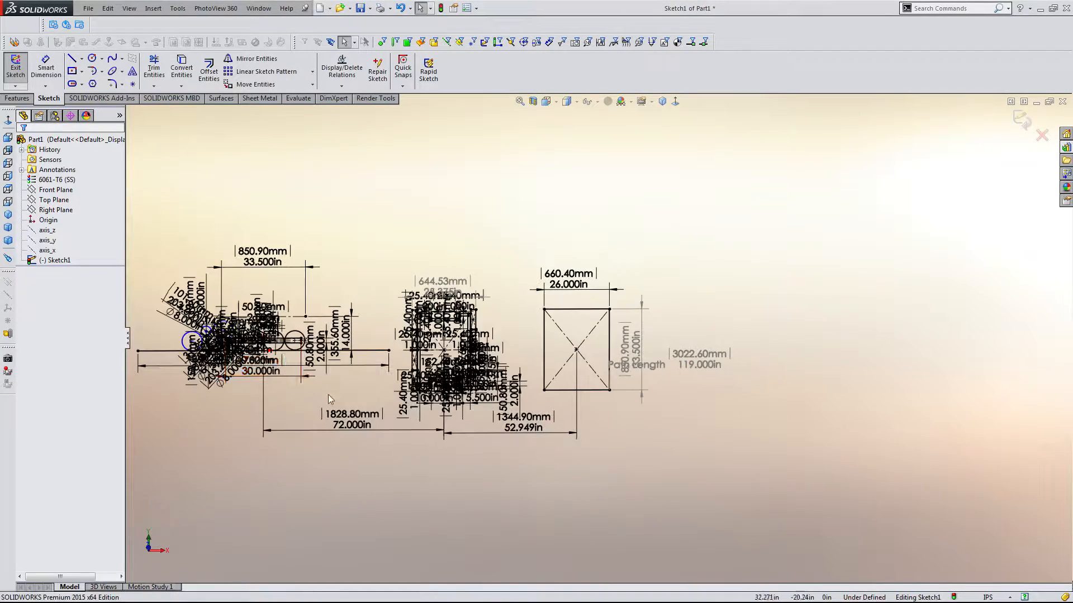
pyautogui.scroll(-6, 614, 333)
pyautogui.scroll(-3, 584, 455)
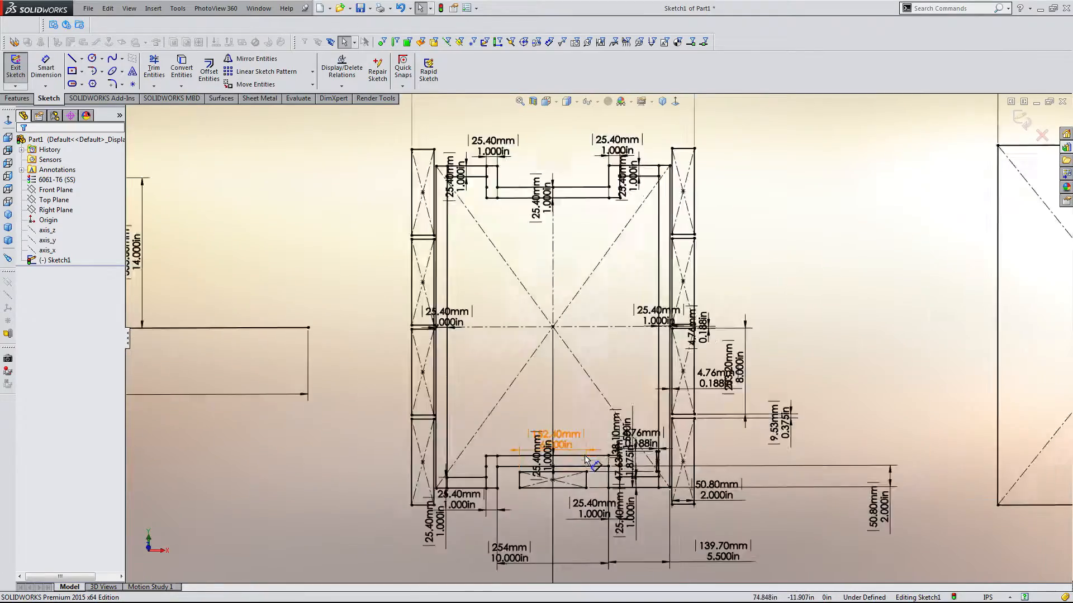
pyautogui.scroll(3, 519, 282)
pyautogui.scroll(2, 520, 282)
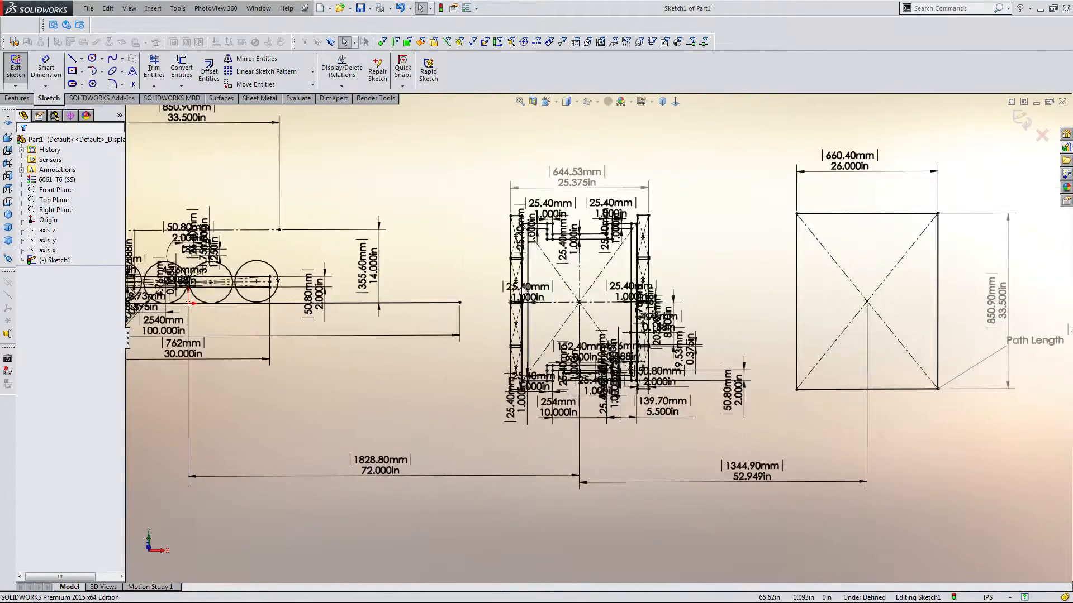
pyautogui.scroll(-4, 357, 280)
pyautogui.scroll(4, 653, 335)
pyautogui.scroll(2, 924, 349)
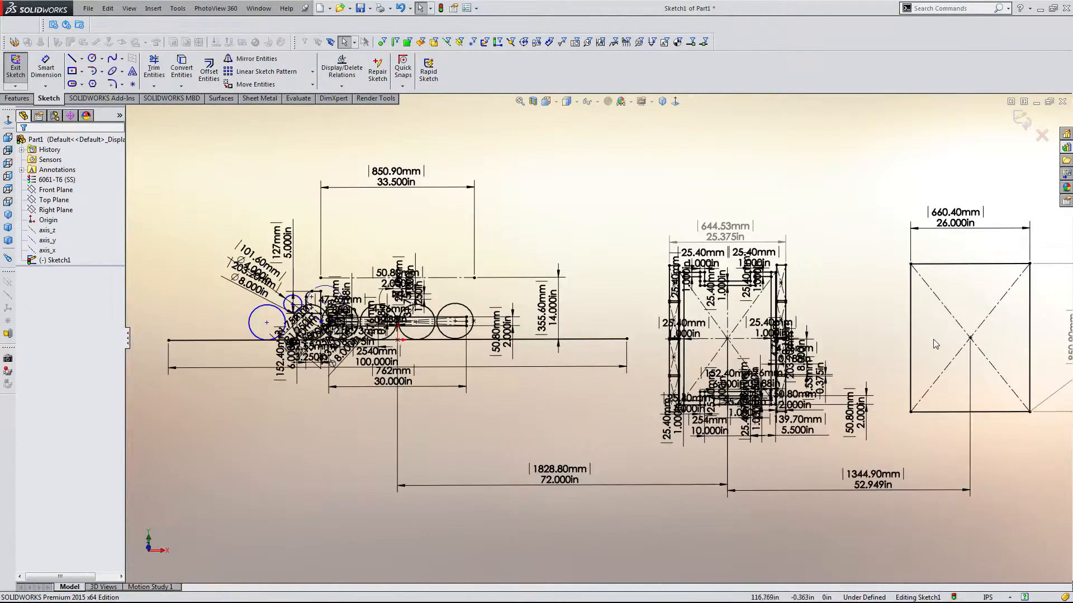
pyautogui.scroll(-6, 896, 366)
pyautogui.scroll(1, 502, 414)
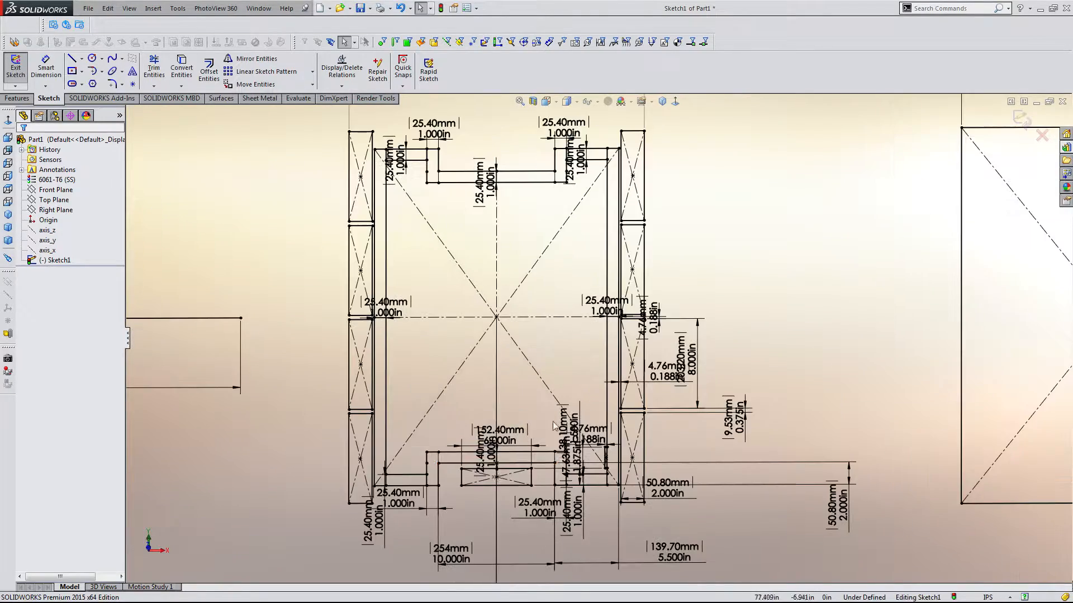
pyautogui.scroll(3, 452, 398)
pyautogui.scroll(2, 452, 398)
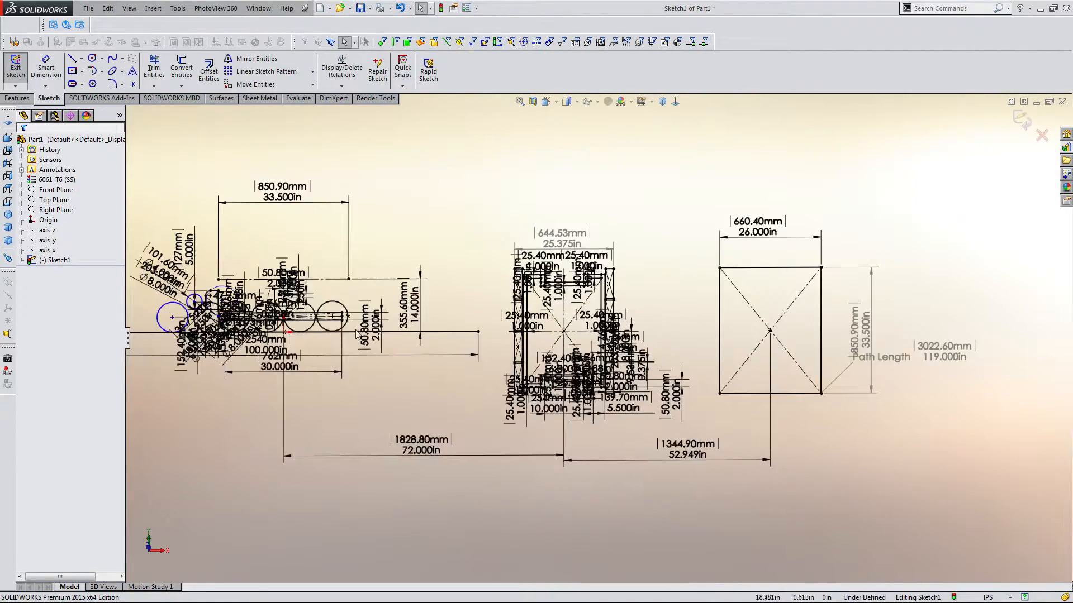
pyautogui.scroll(-5, 205, 285)
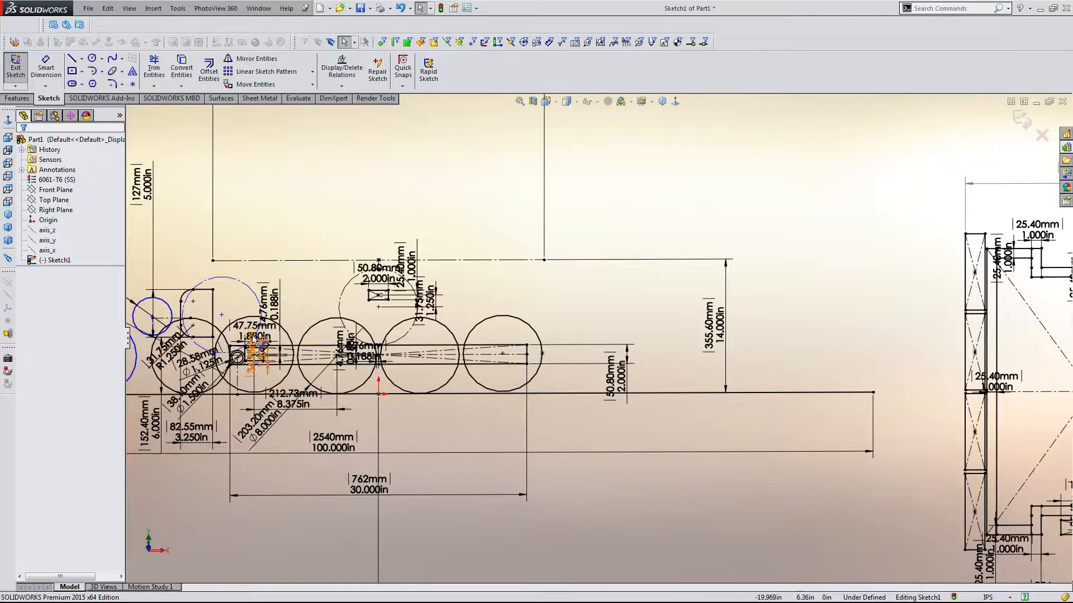
pyautogui.scroll(3, 598, 339)
# Sketch a vertical centerpoint straight slot about 1.37 in wide on the frame section's horizontal centerline, left of center, and stretch it to about 20.69 in between arc centers
pyautogui.scroll(-5, 1010, 409)
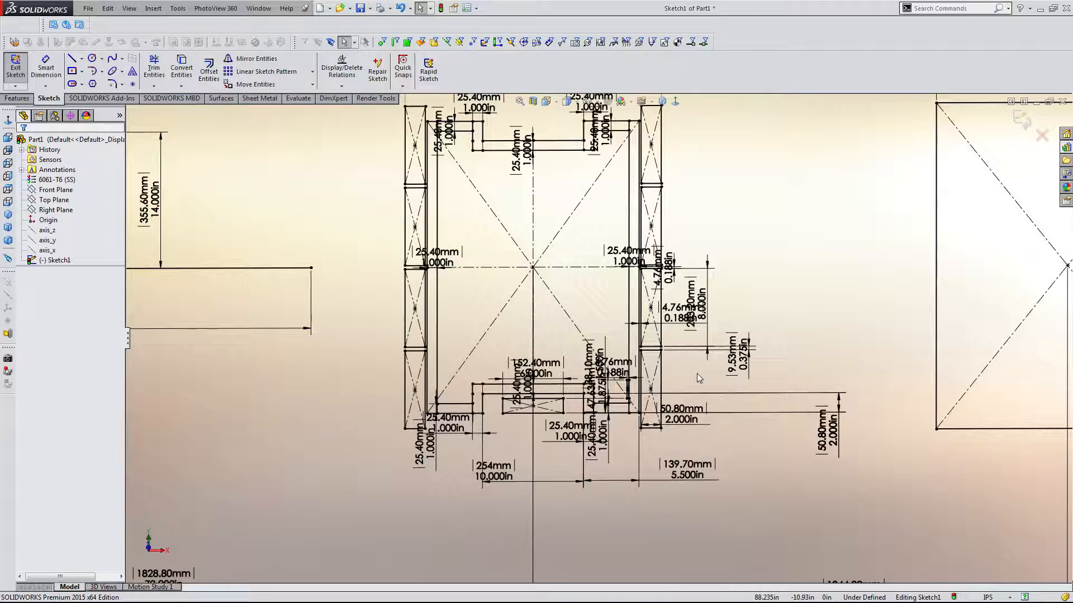
pyautogui.scroll(-3, 594, 306)
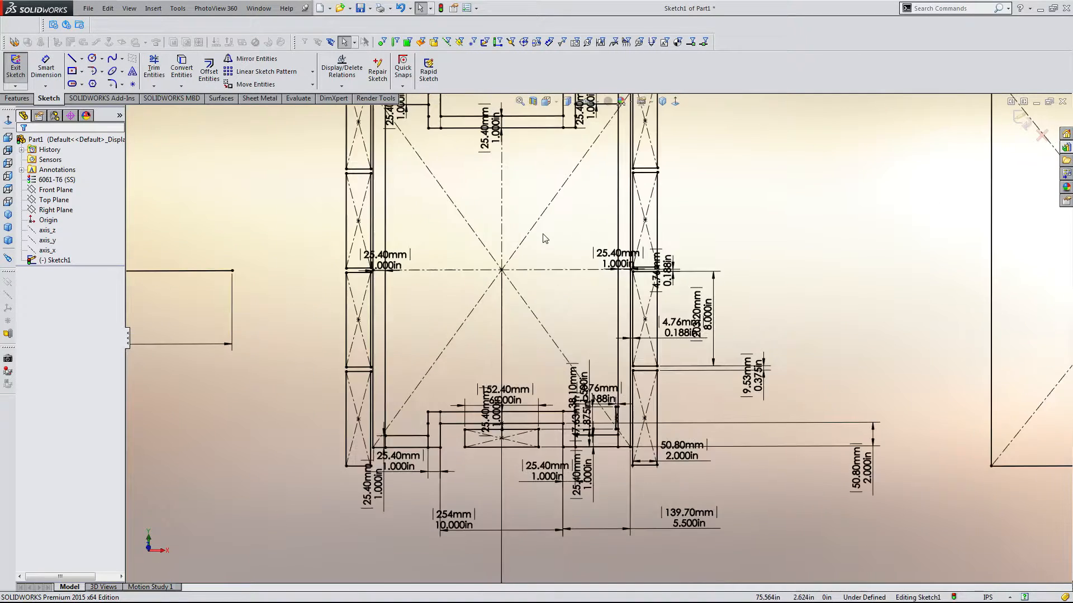
pyautogui.click(74, 83)
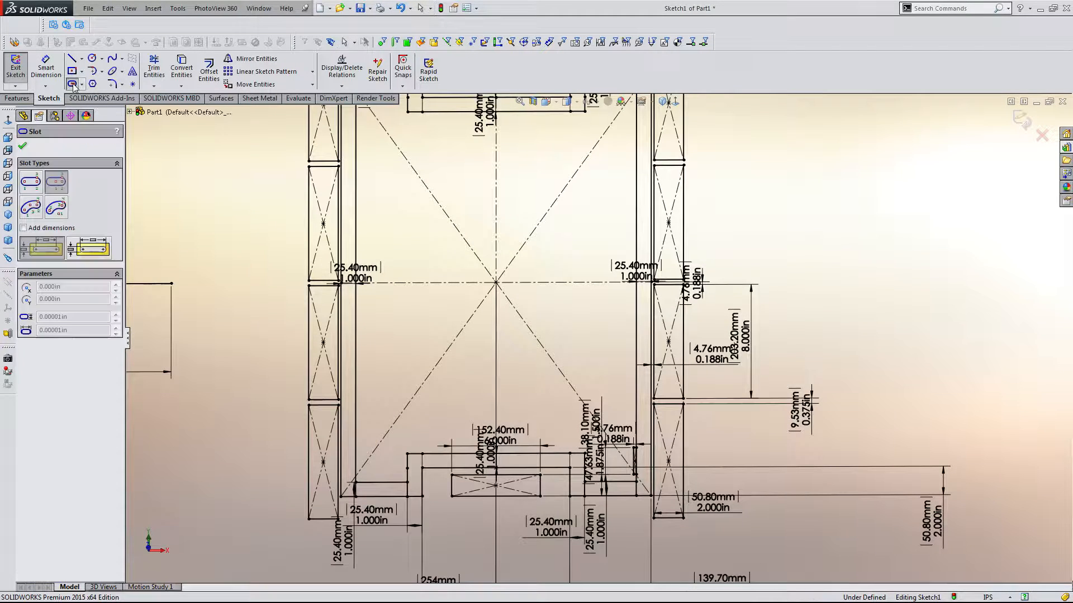
pyautogui.click(81, 84)
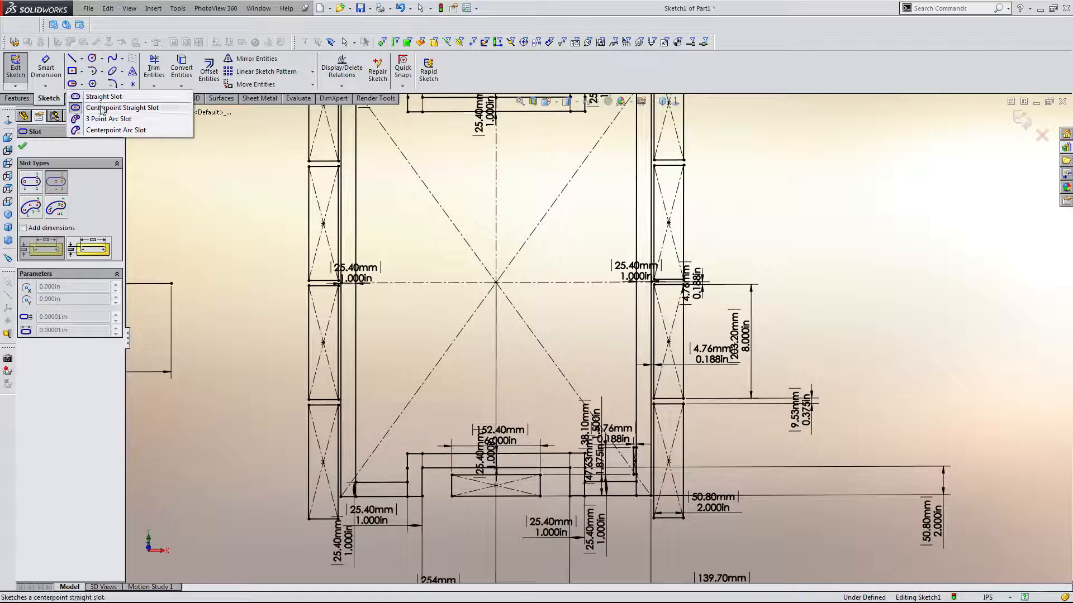
pyautogui.press('Escape')
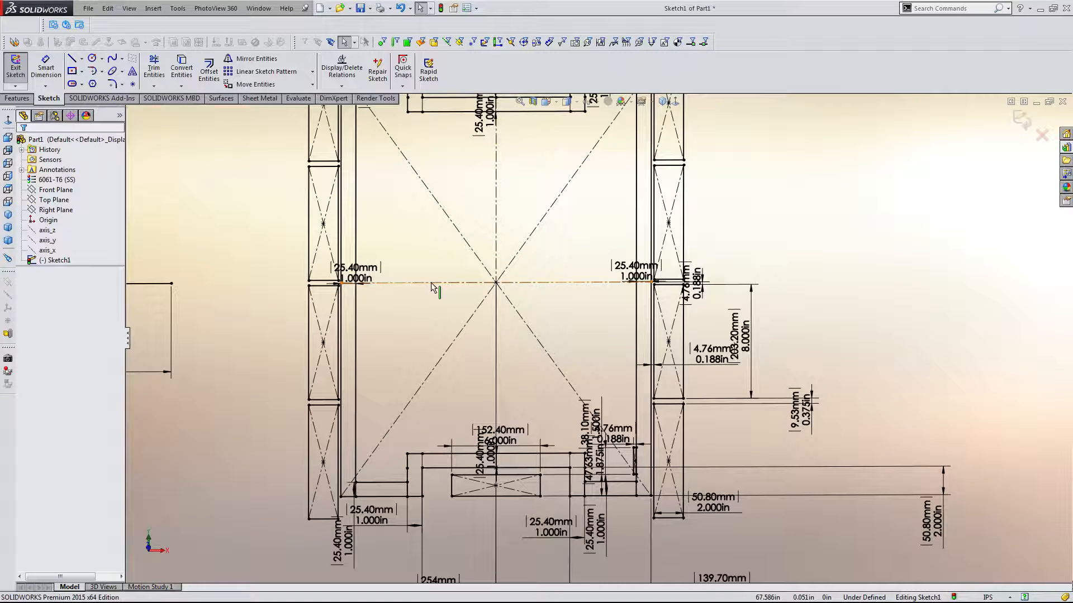
pyautogui.click(72, 84)
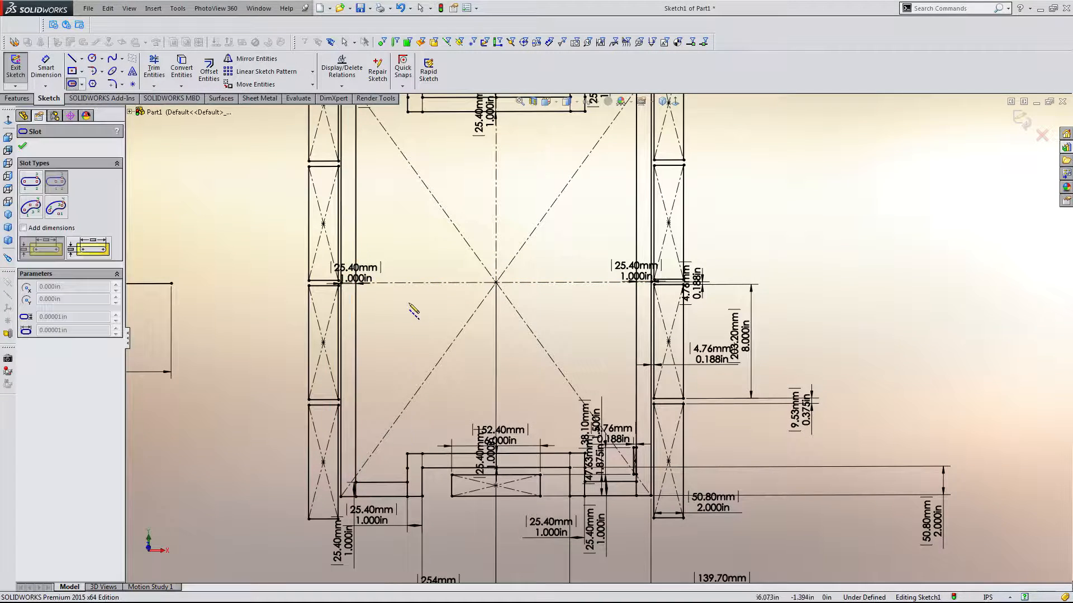
pyautogui.click(421, 283)
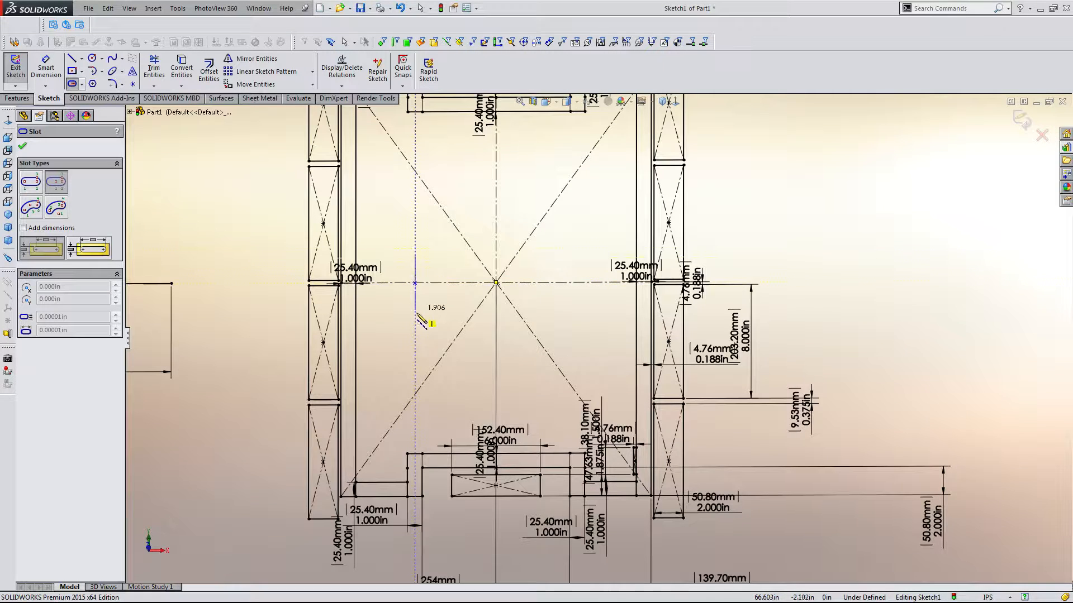
pyautogui.click(425, 351)
pyautogui.click(425, 355)
pyautogui.press('Escape')
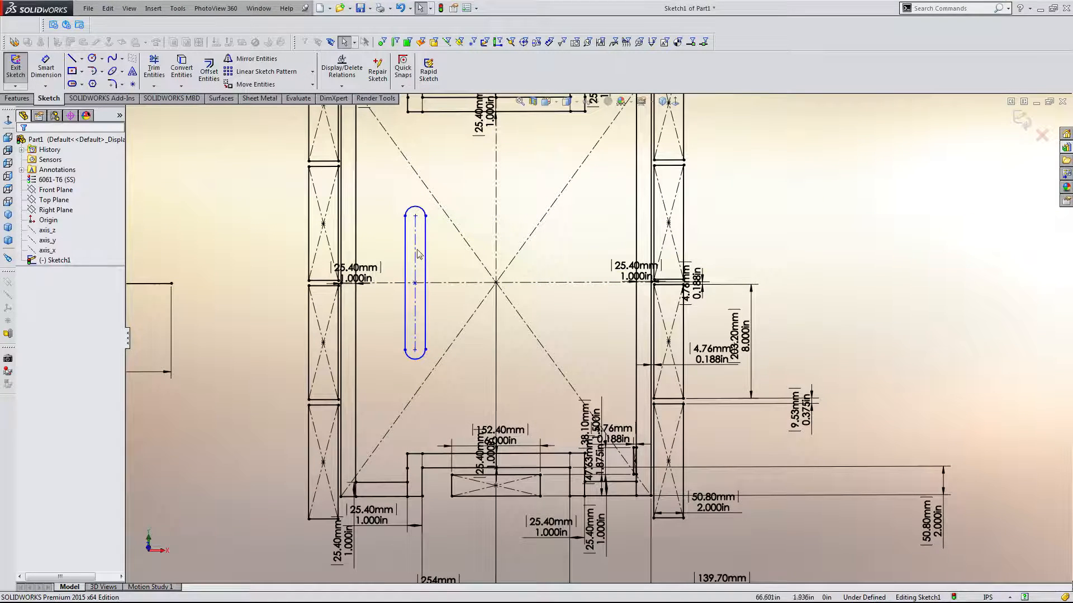
pyautogui.moveTo(414, 217); pyautogui.dragTo(416, 136)
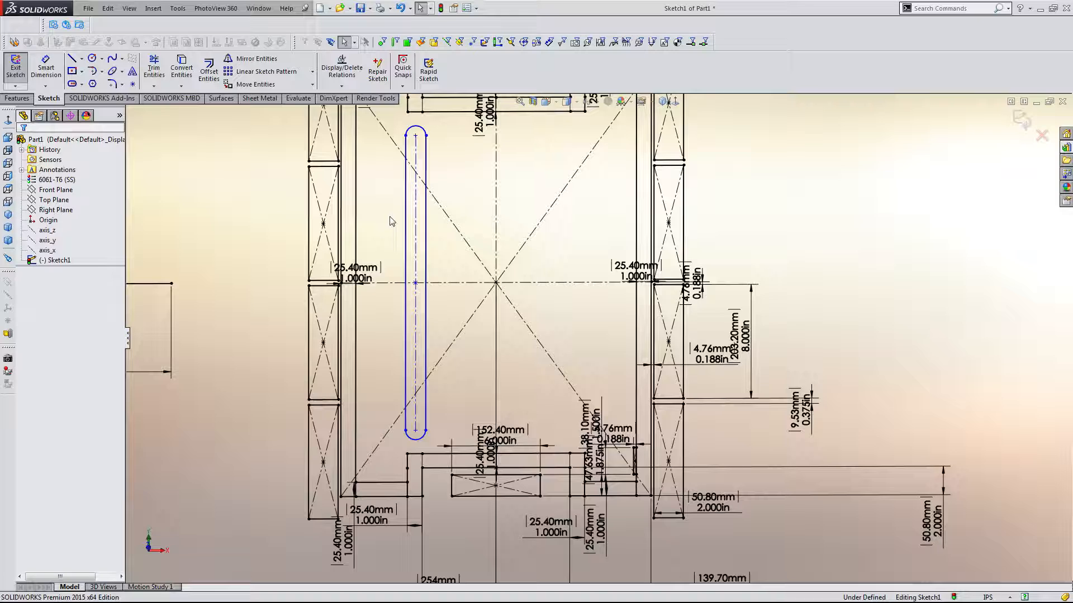
# Try to add a doubled dimension from the slot's inner side across the frame section's vertical centerline
pyautogui.scroll(-3, 529, 269)
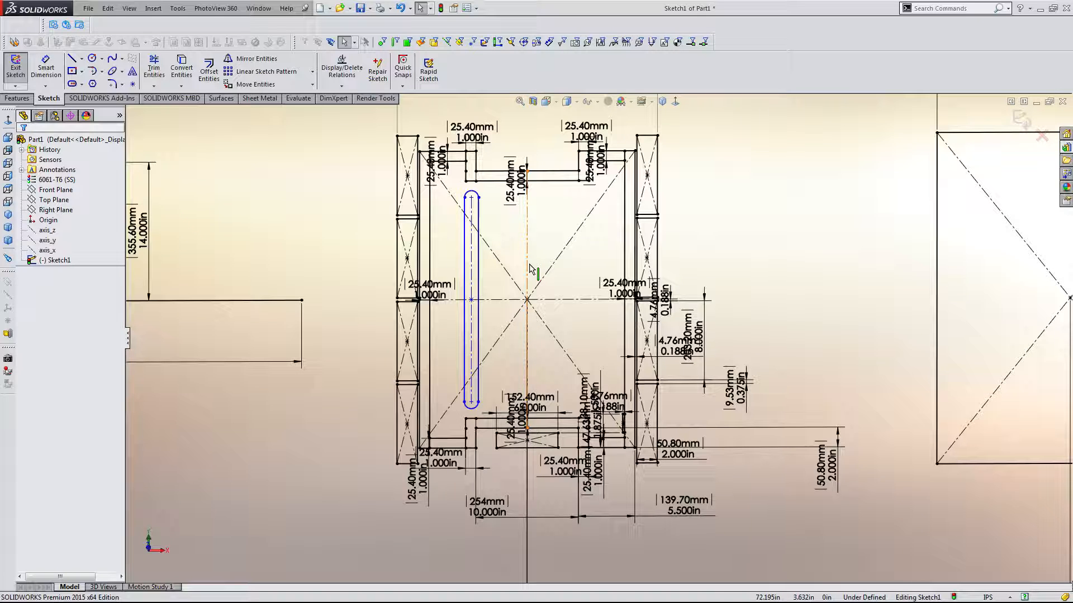
pyautogui.scroll(-5, 537, 246)
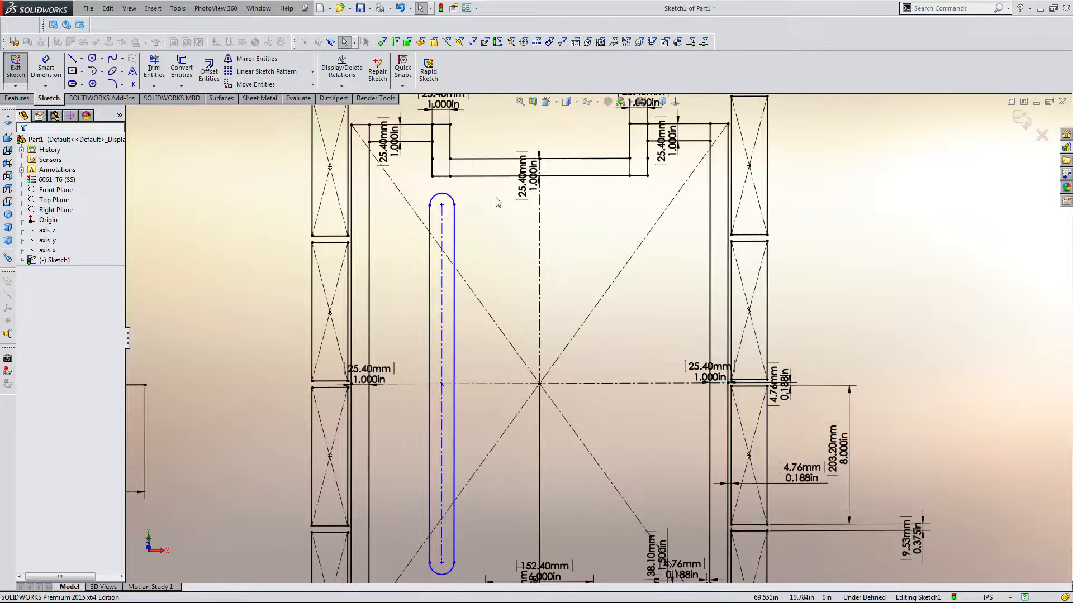
pyautogui.scroll(3, 501, 213)
pyautogui.scroll(-2, 589, 334)
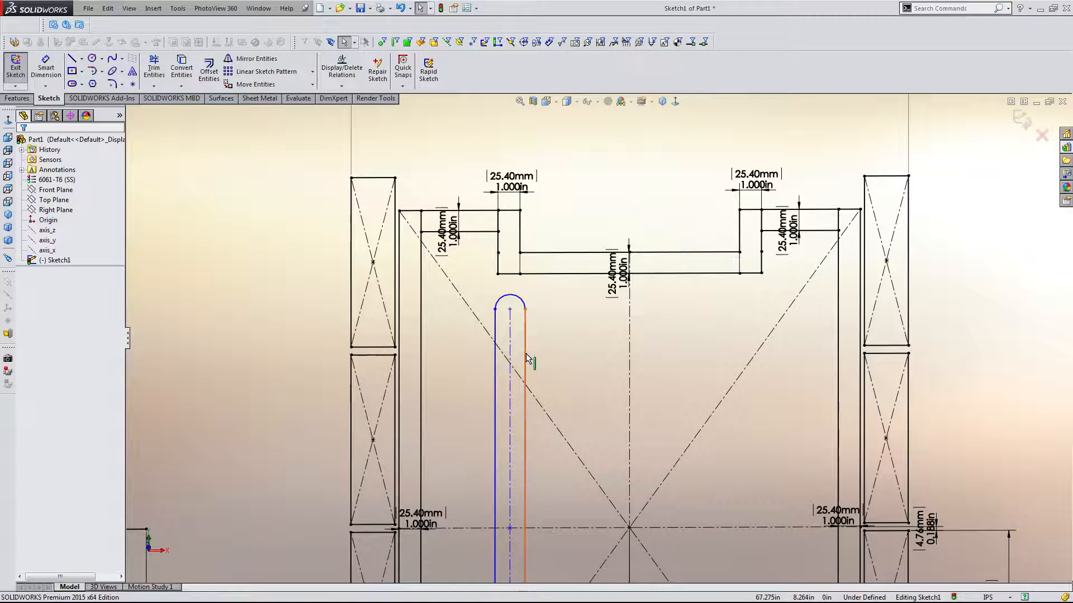
pyautogui.scroll(3, 559, 366)
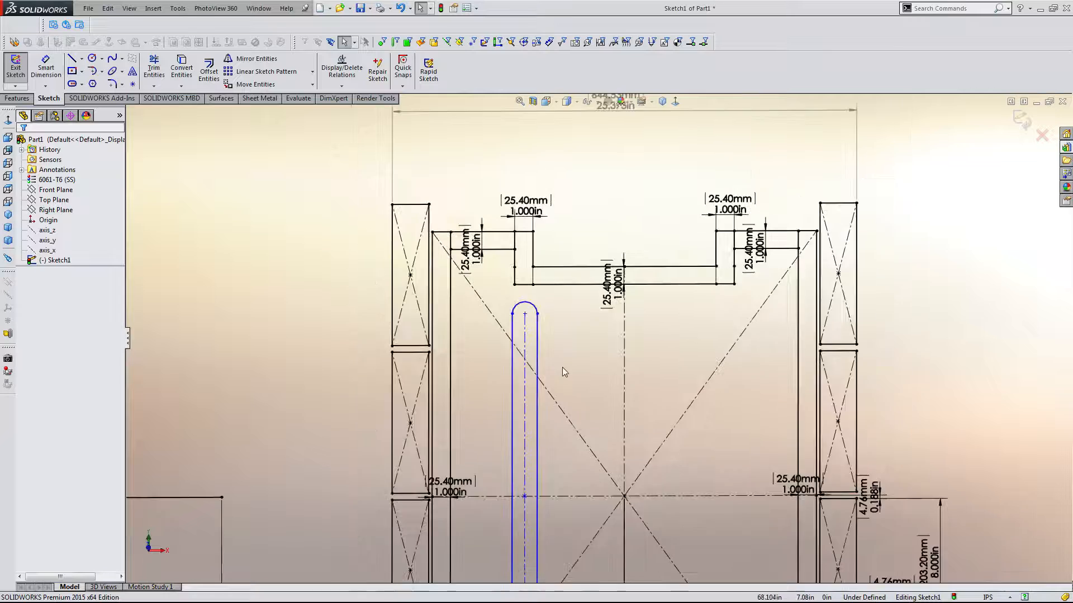
pyautogui.press('d')
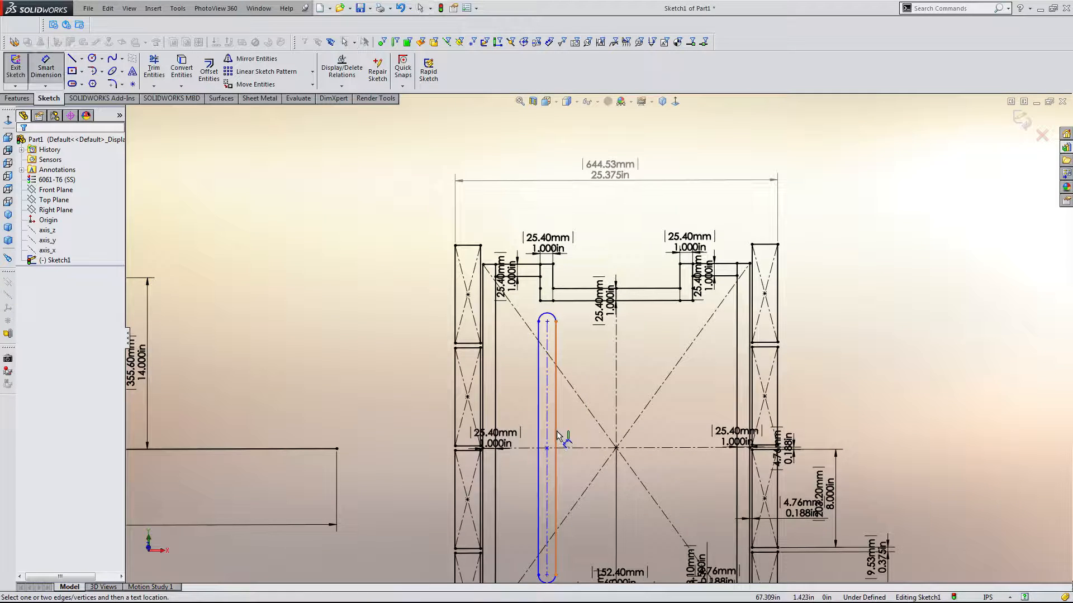
pyautogui.click(555, 434)
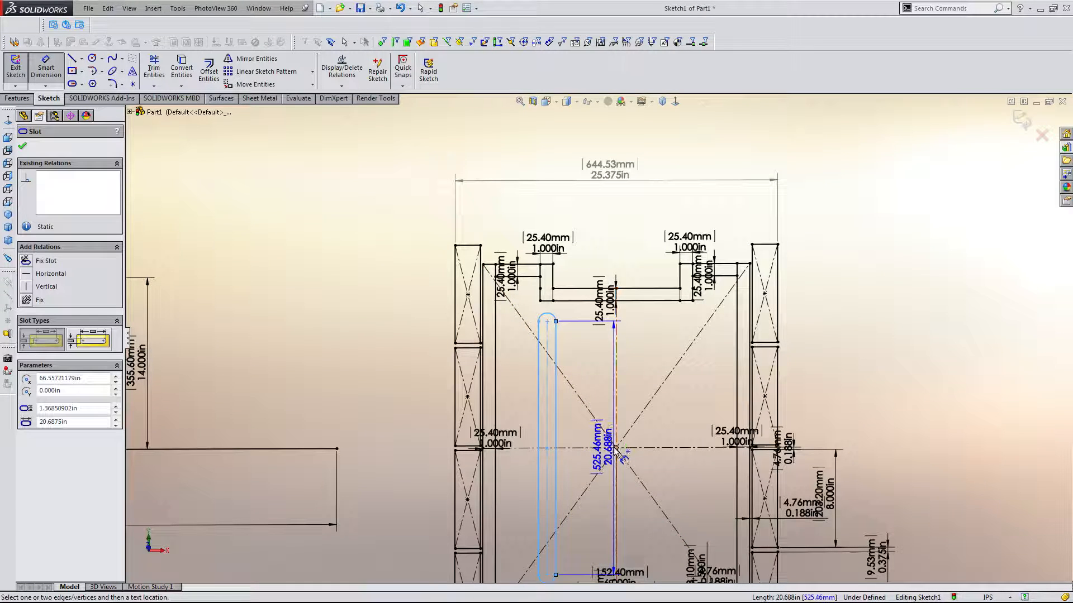
pyautogui.click(617, 426)
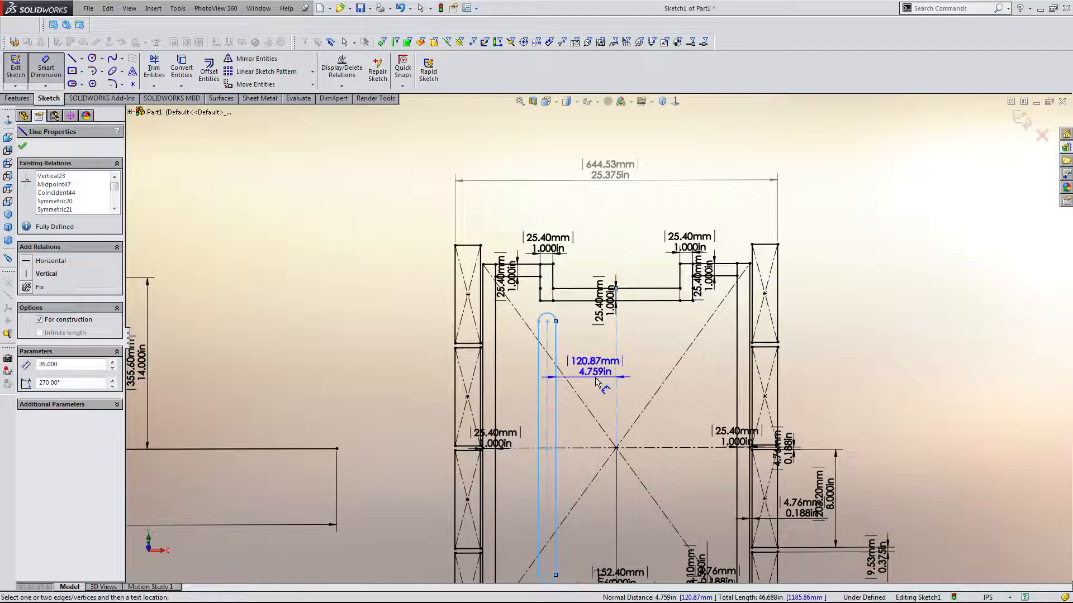
pyautogui.scroll(-4, 589, 385)
pyautogui.scroll(-2, 589, 384)
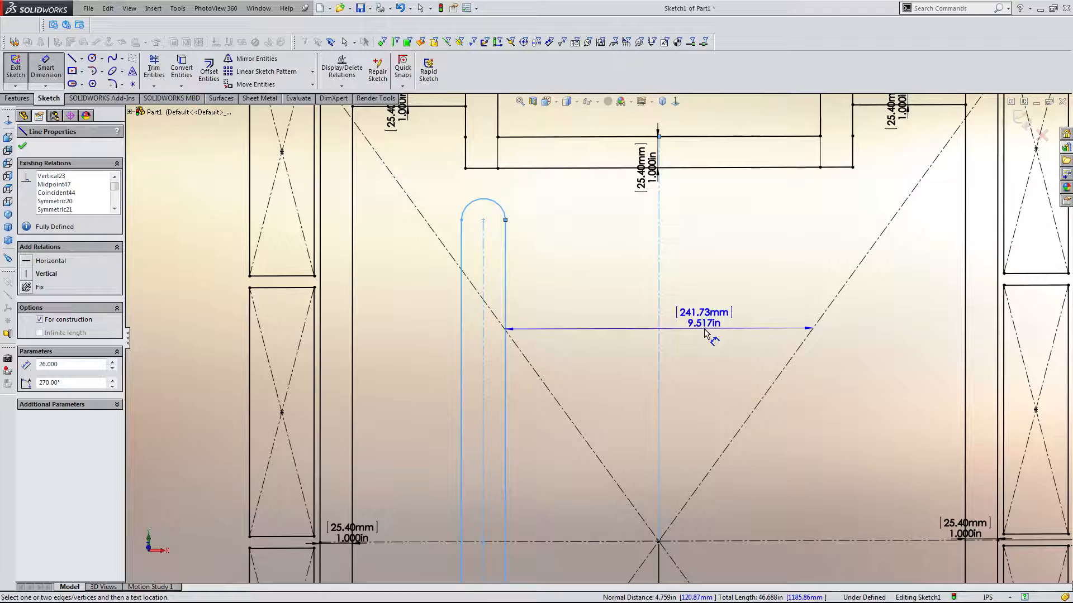
pyautogui.click(705, 334)
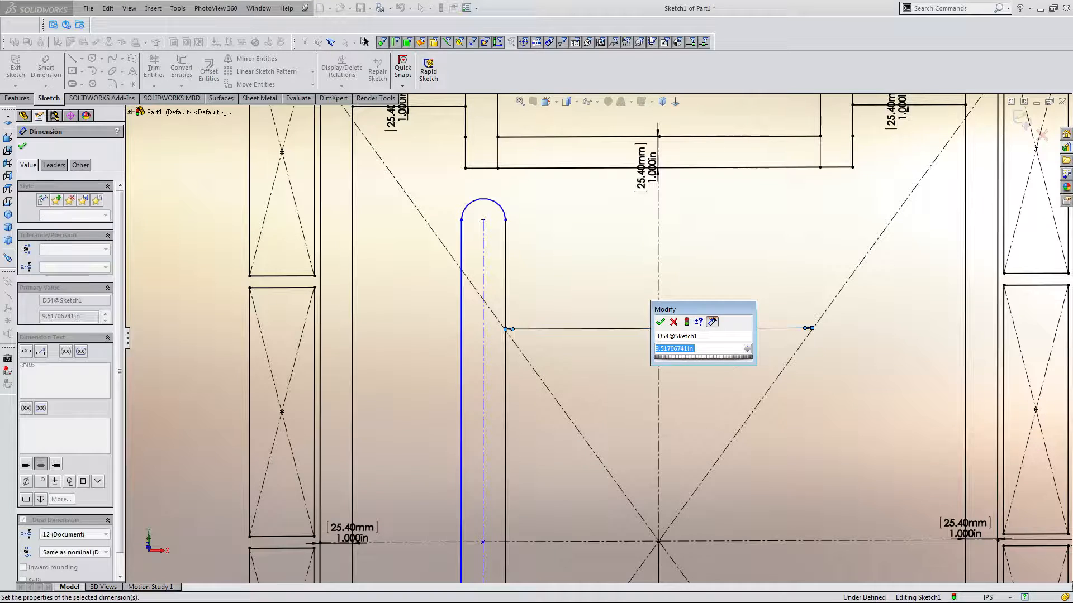
pyautogui.press('Escape')
pyautogui.press('Delete')
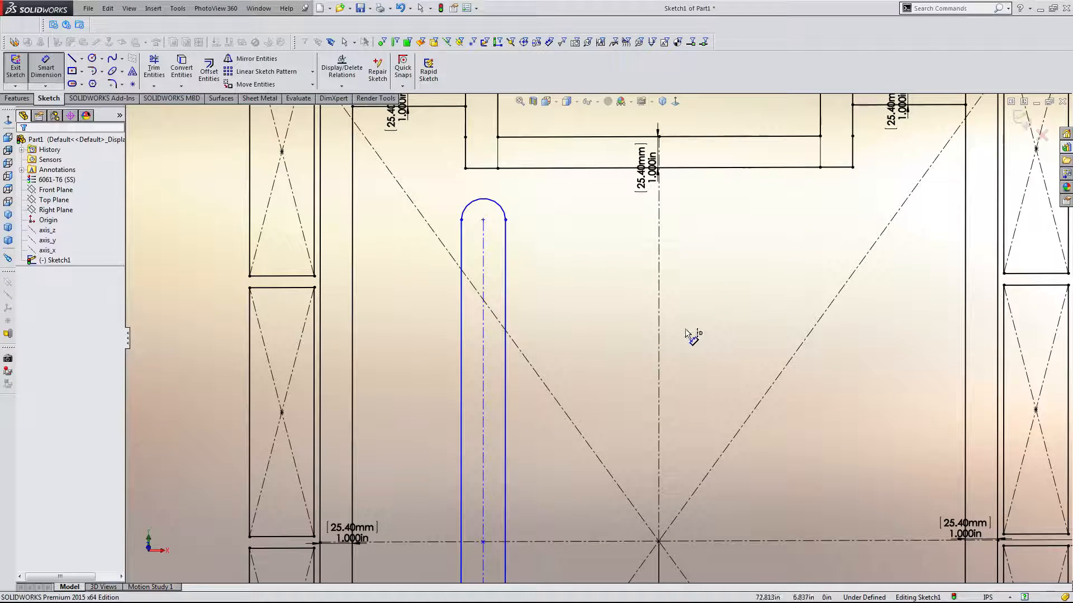
pyautogui.press('Escape')
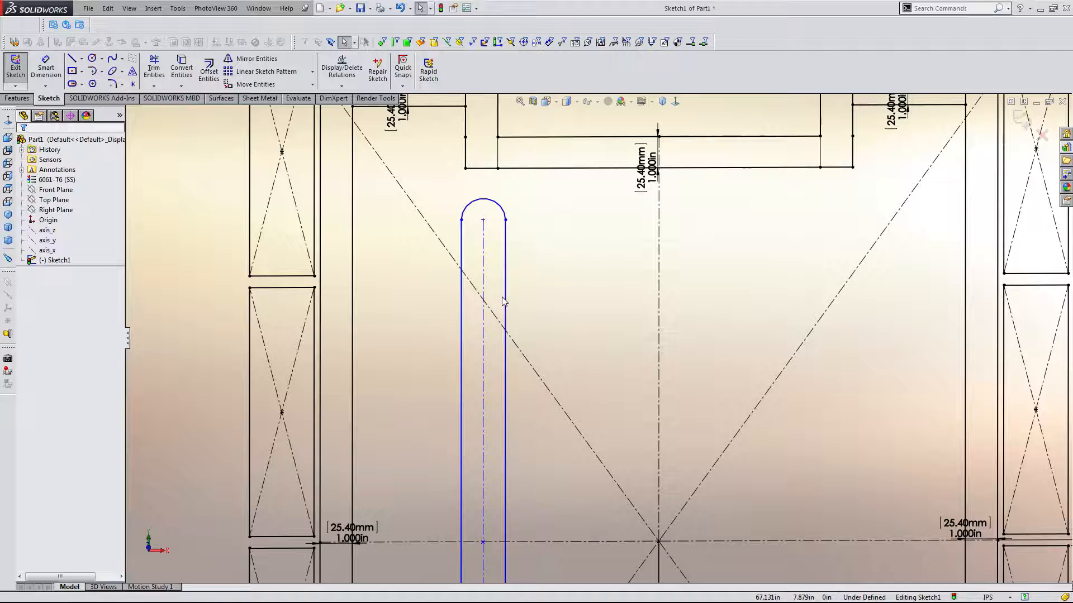
# Try to dimension the slot's inner side directly to the vertical centerline with the value 7.25/2
pyautogui.press('d')
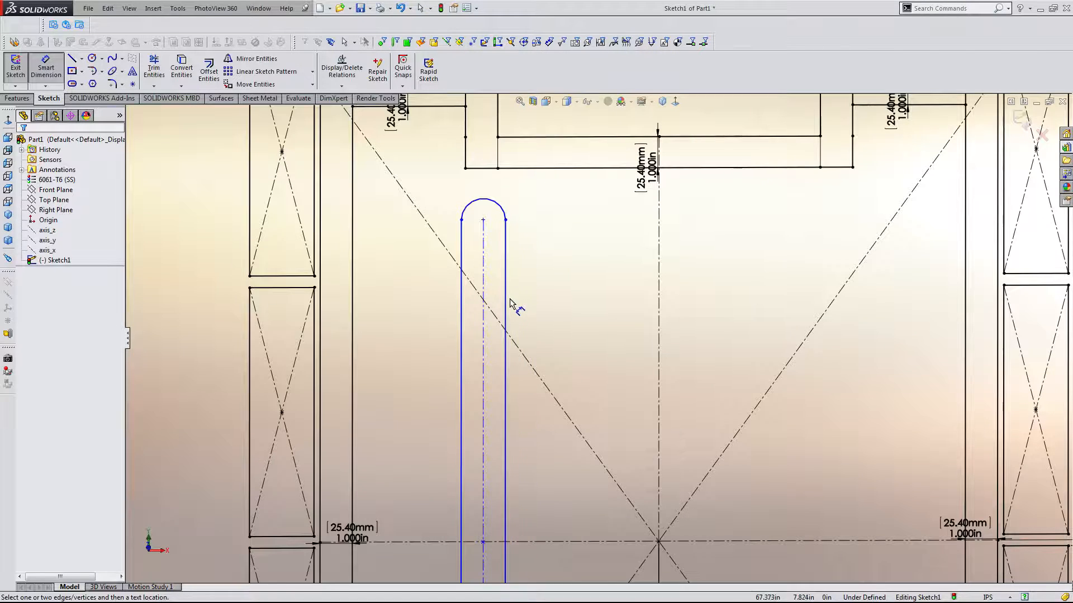
pyautogui.click(507, 304)
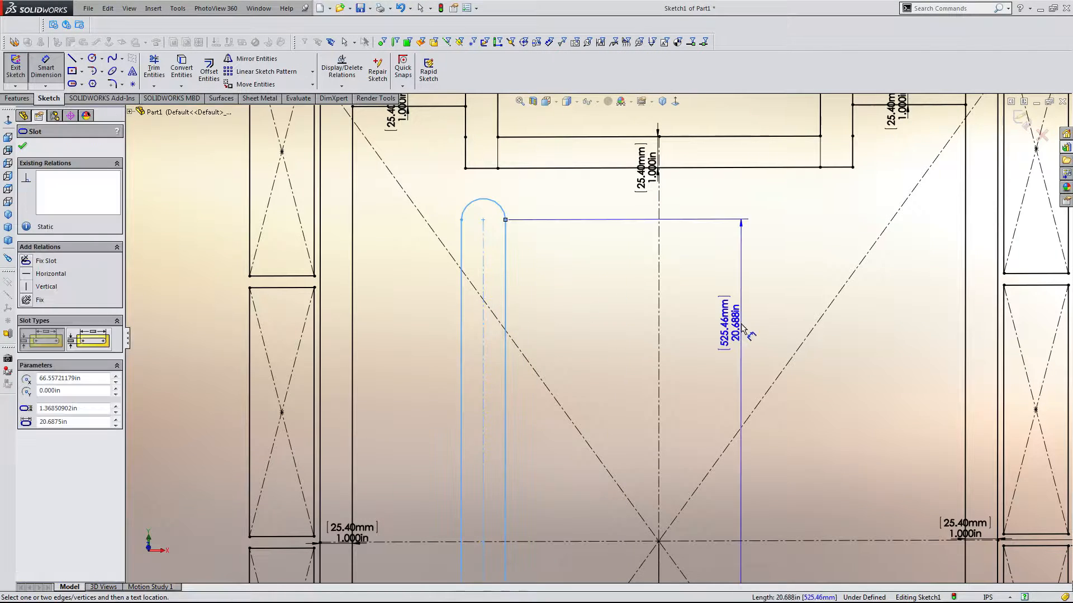
pyautogui.click(660, 336)
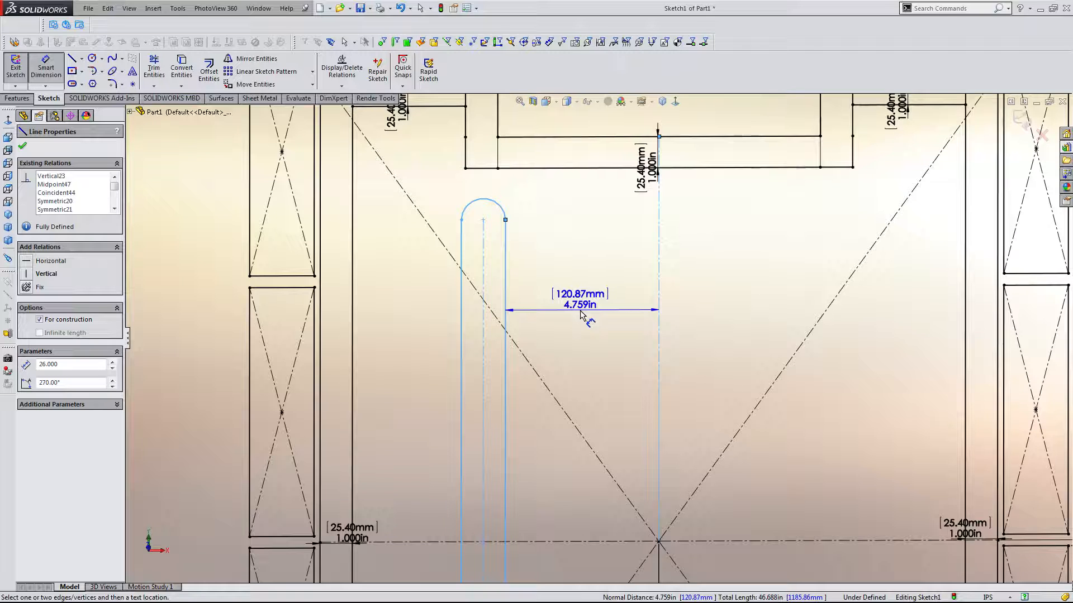
pyautogui.click(581, 316)
pyautogui.write('7.25/2')
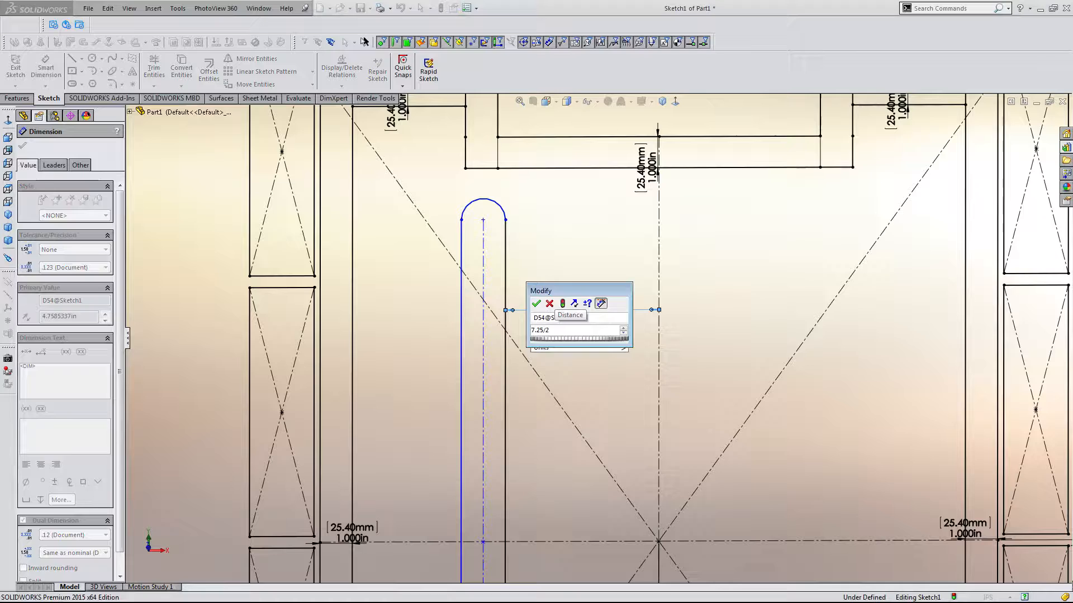
pyautogui.press('Escape')
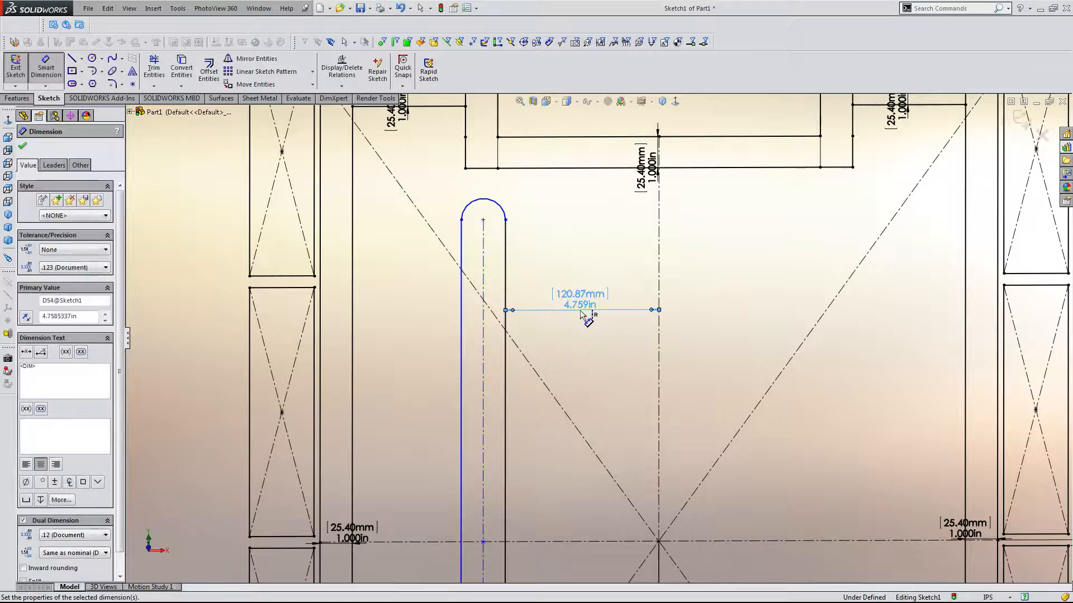
pyautogui.press('Delete')
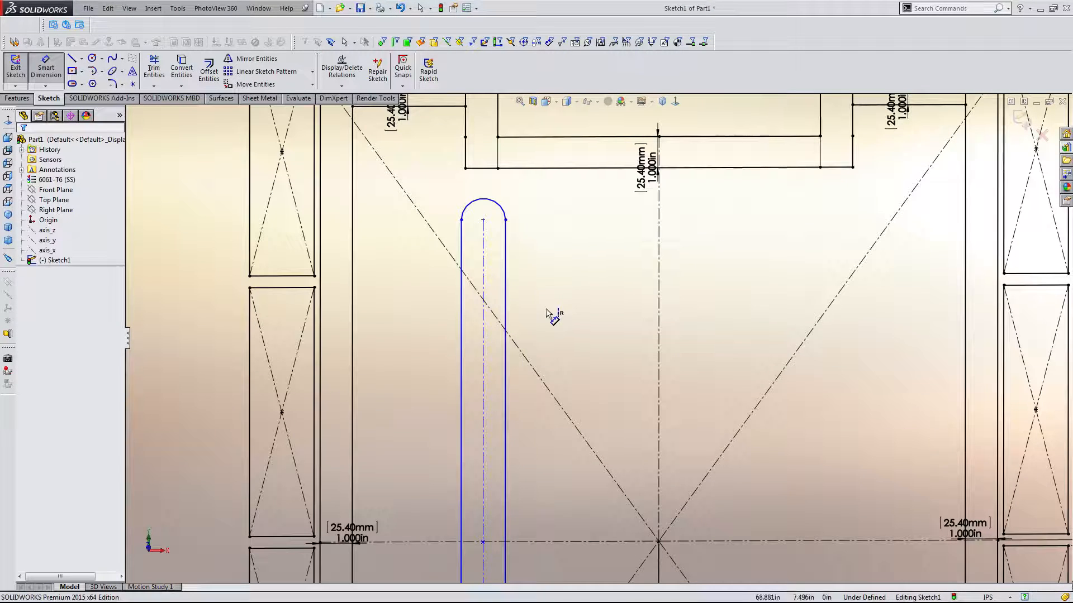
# Add a doubled dimension of 7.25 in from the slot's inner side across the frame section's vertical centerline
pyautogui.click(506, 302)
pyautogui.click(659, 306)
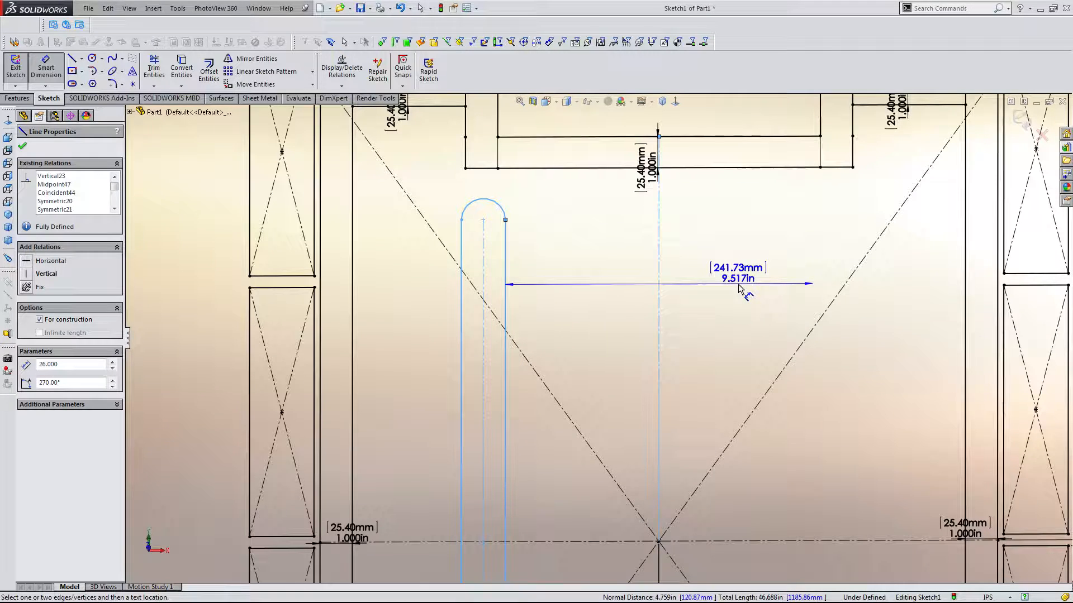
pyautogui.click(743, 289)
pyautogui.write('7.25')
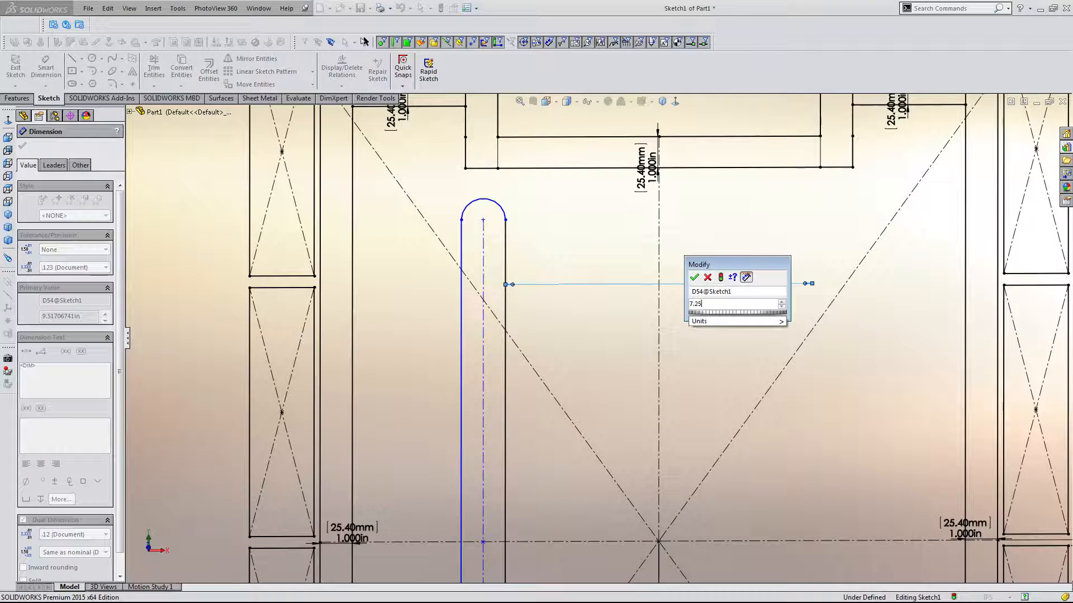
pyautogui.press('Return')
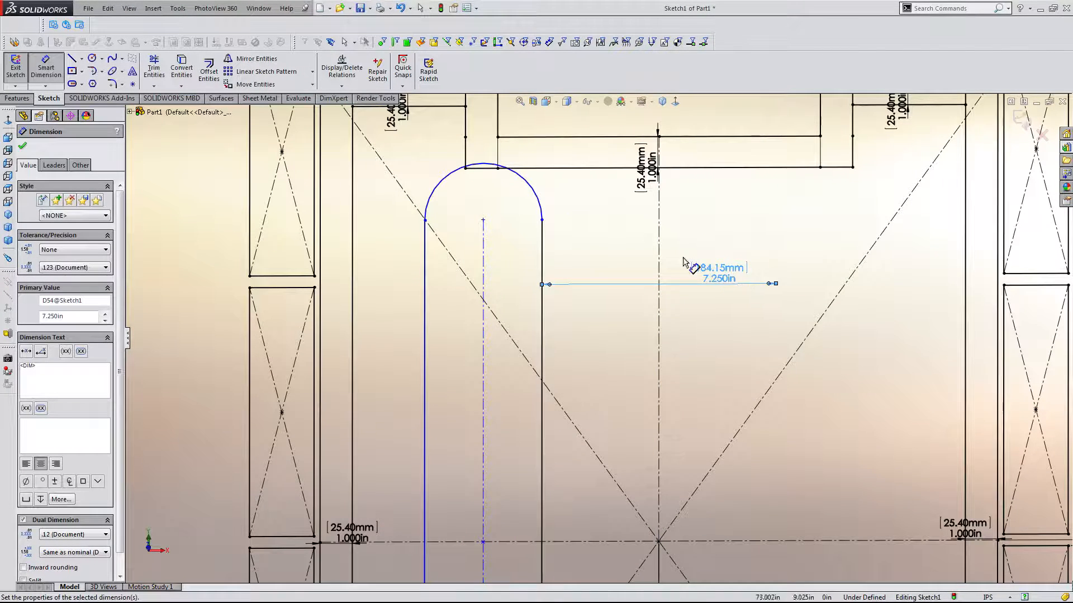
# Narrow the slot and lengthen it until its upper end sits just below the frame section's upper notch
pyautogui.click(426, 220)
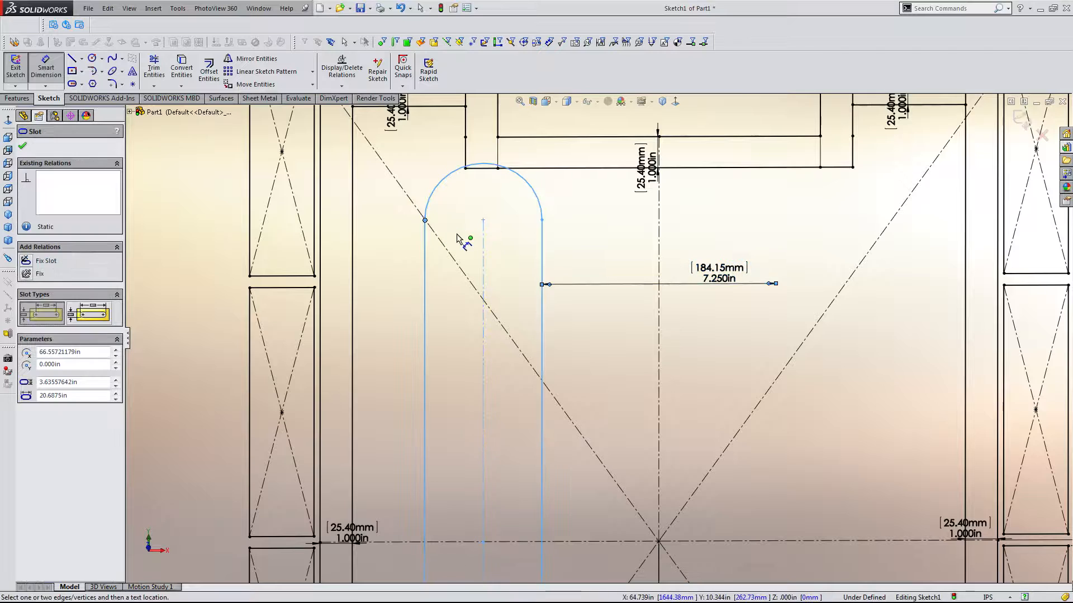
pyautogui.press('Escape')
pyautogui.moveTo(425, 222)
pyautogui.mouseDown()
pyautogui.moveTo(494, 249)
pyautogui.moveTo(519, 222)
pyautogui.moveTo(520, 200)
pyautogui.mouseUp()
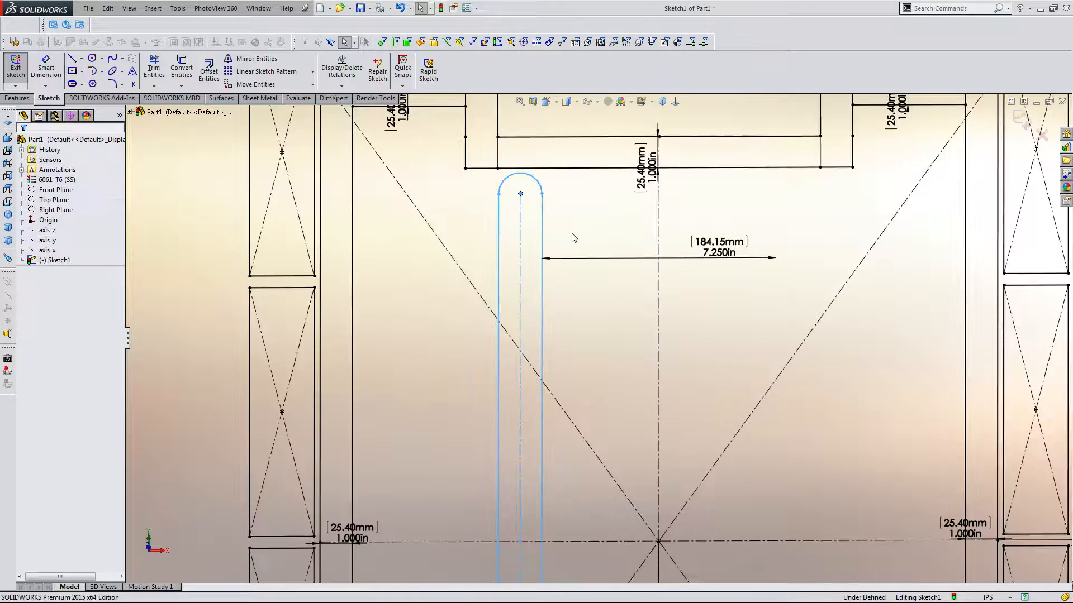
# Examine the gaps between the slot's rounded ends and the frame section's upper and lower notches
pyautogui.scroll(2, 614, 245)
pyautogui.scroll(-1, 615, 244)
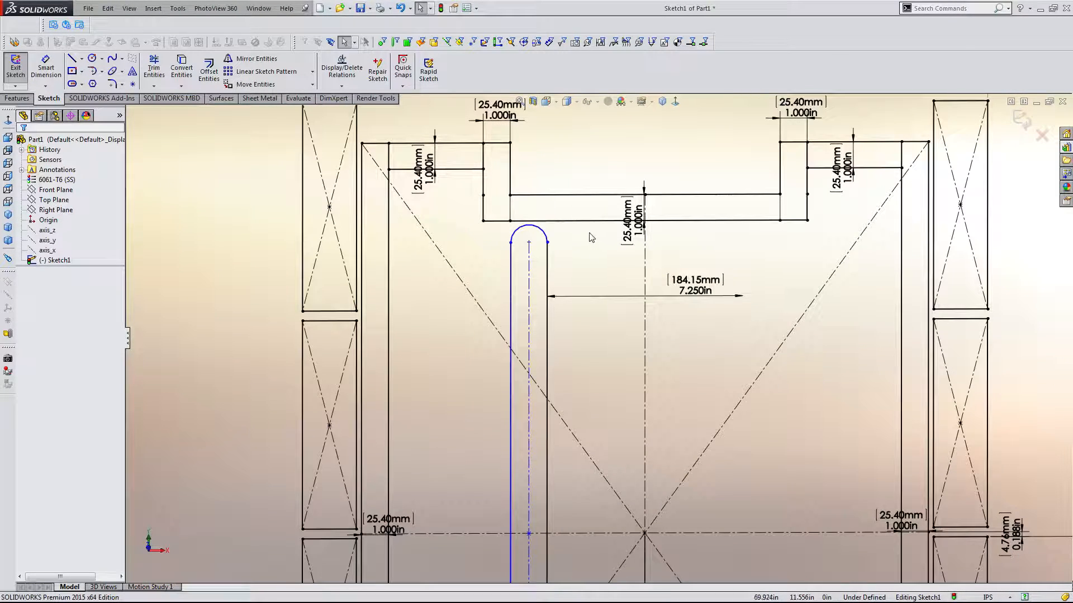
pyautogui.scroll(-1, 584, 234)
pyautogui.scroll(1, 582, 237)
pyautogui.scroll(5, 583, 241)
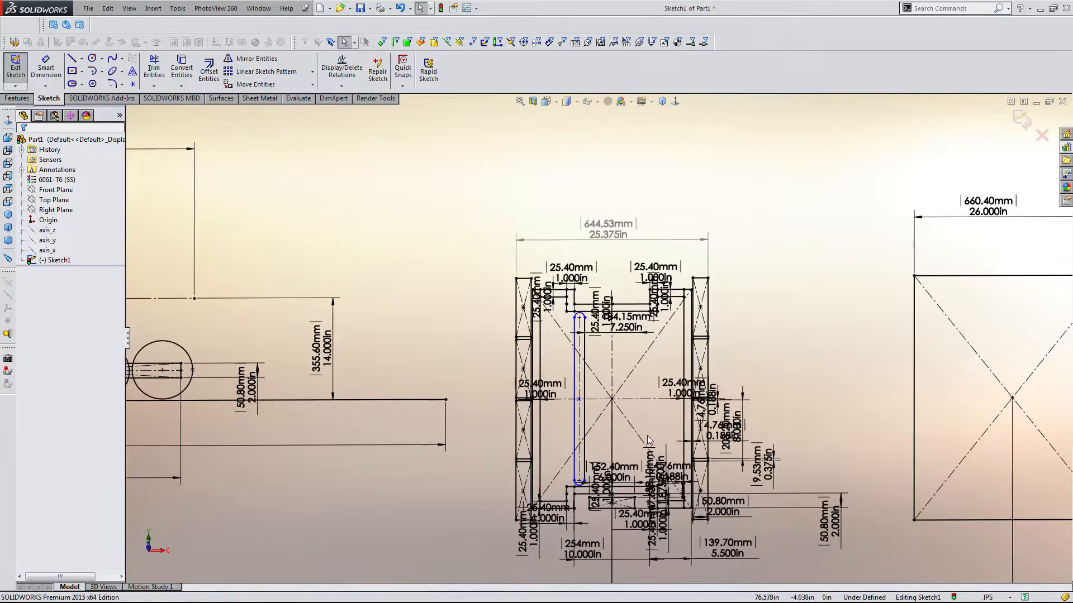
pyautogui.scroll(-5, 615, 444)
pyautogui.scroll(-2, 511, 492)
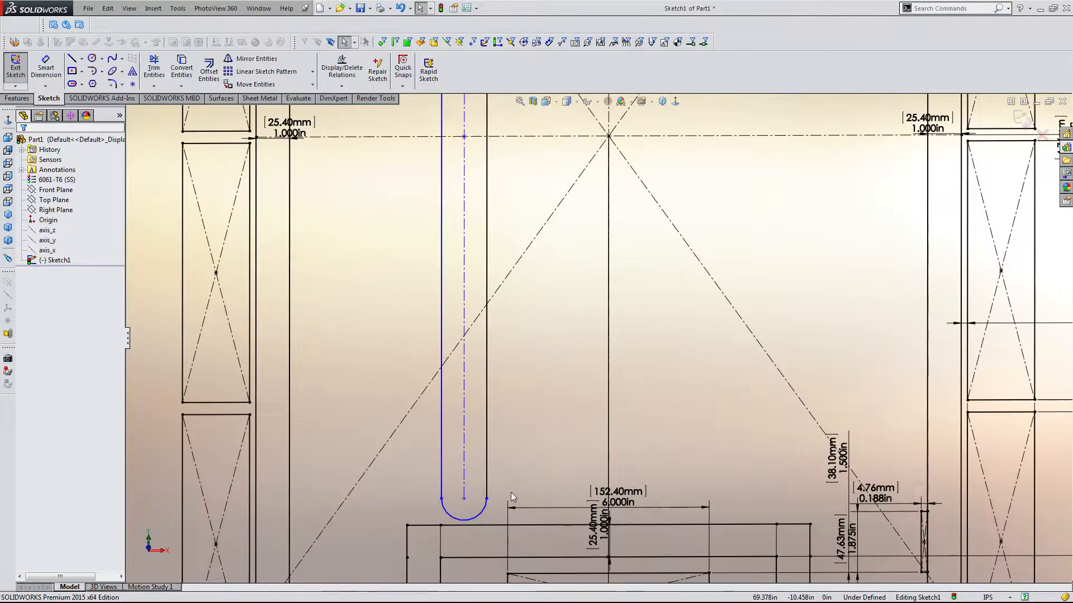
pyautogui.scroll(2, 511, 486)
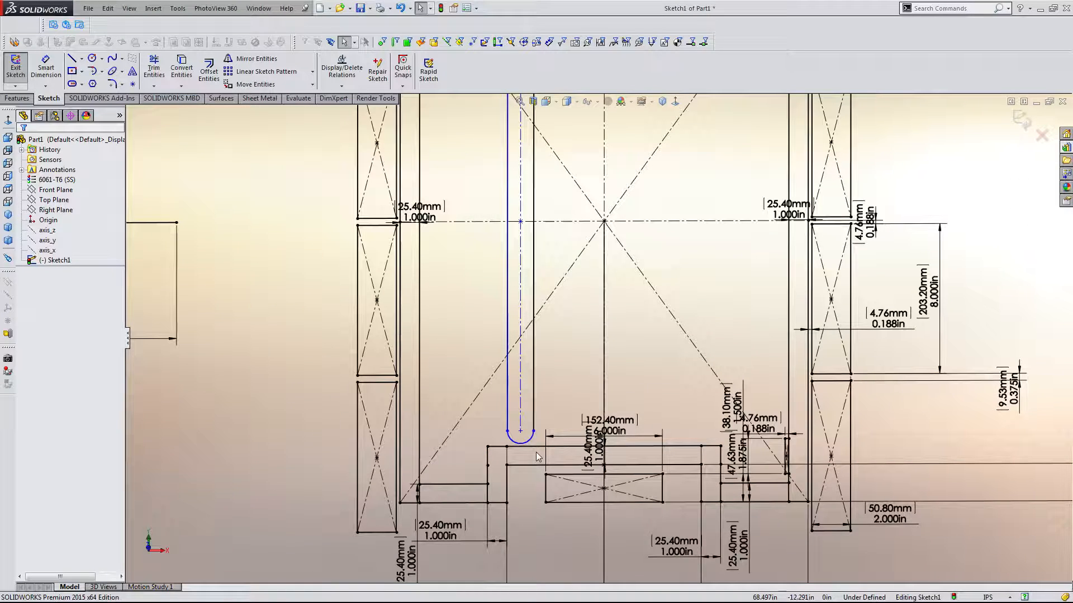
# Try to dimension the center of the slot's upper arc from the lower edge of the frame section's upper notch
pyautogui.scroll(3, 538, 452)
pyautogui.scroll(-4, 602, 249)
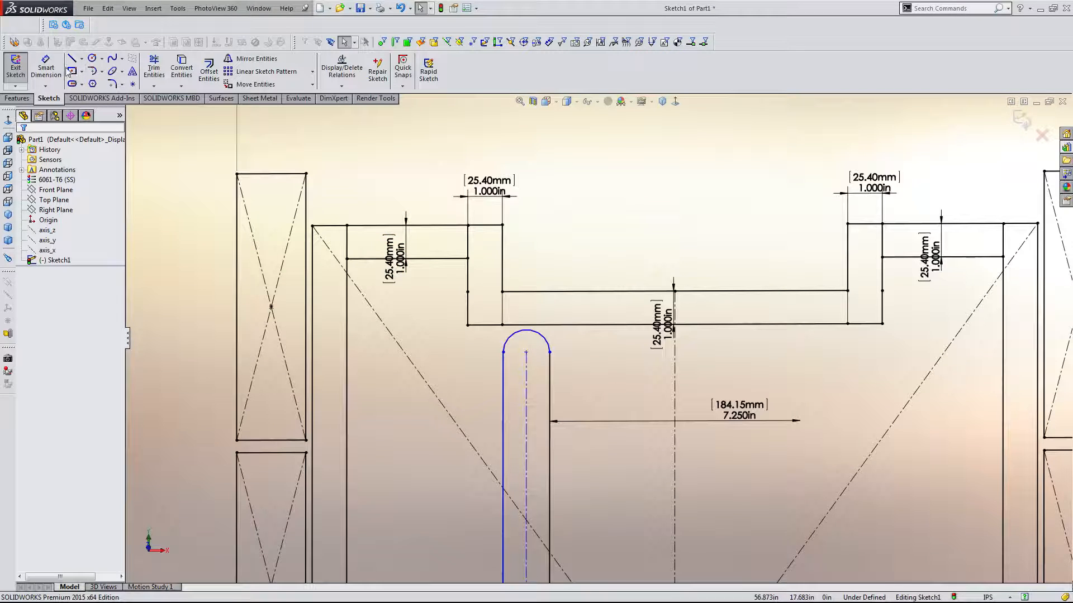
pyautogui.click(46, 67)
pyautogui.click(526, 353)
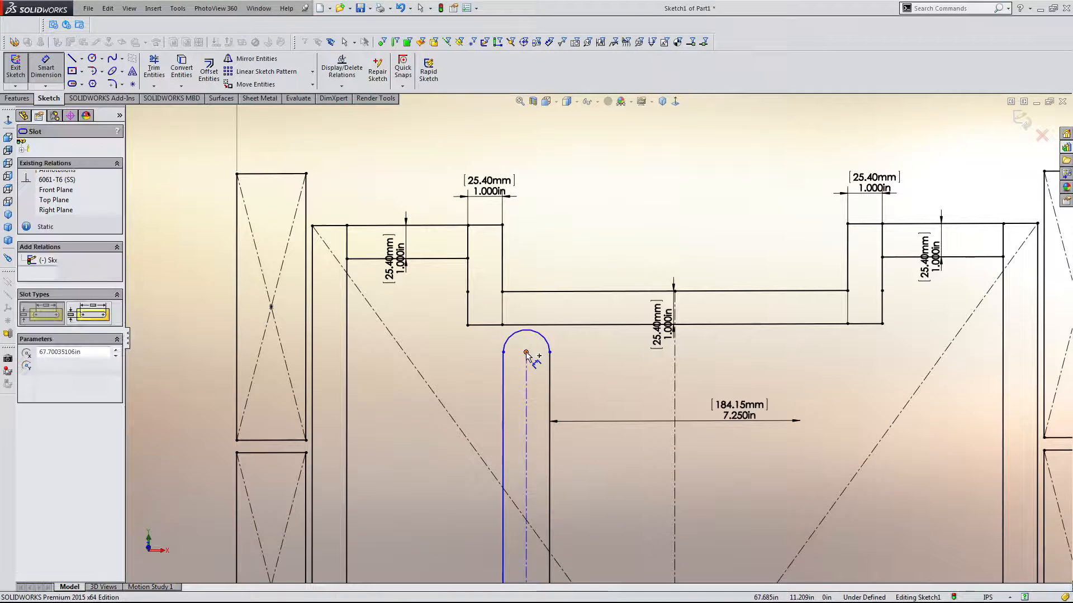
pyautogui.press('Escape')
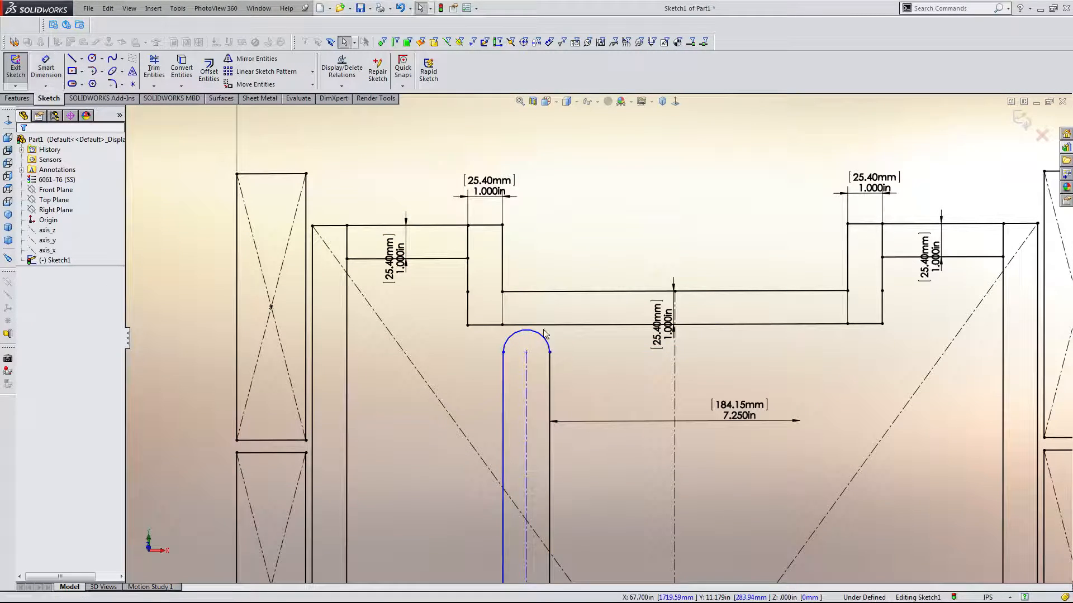
pyautogui.scroll(-1, 528, 346)
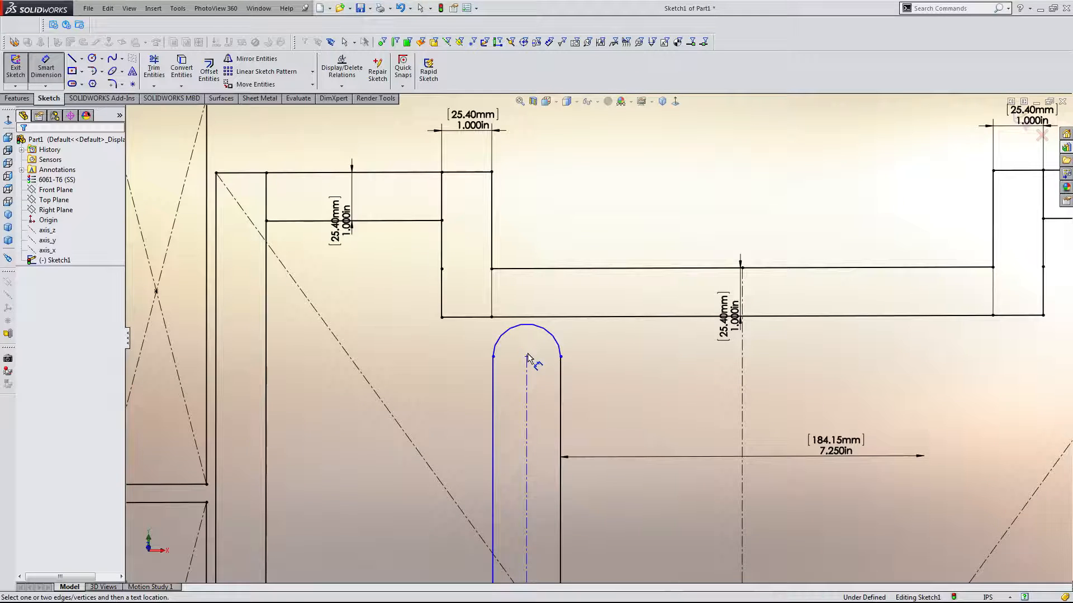
pyautogui.click(527, 357)
pyautogui.click(582, 316)
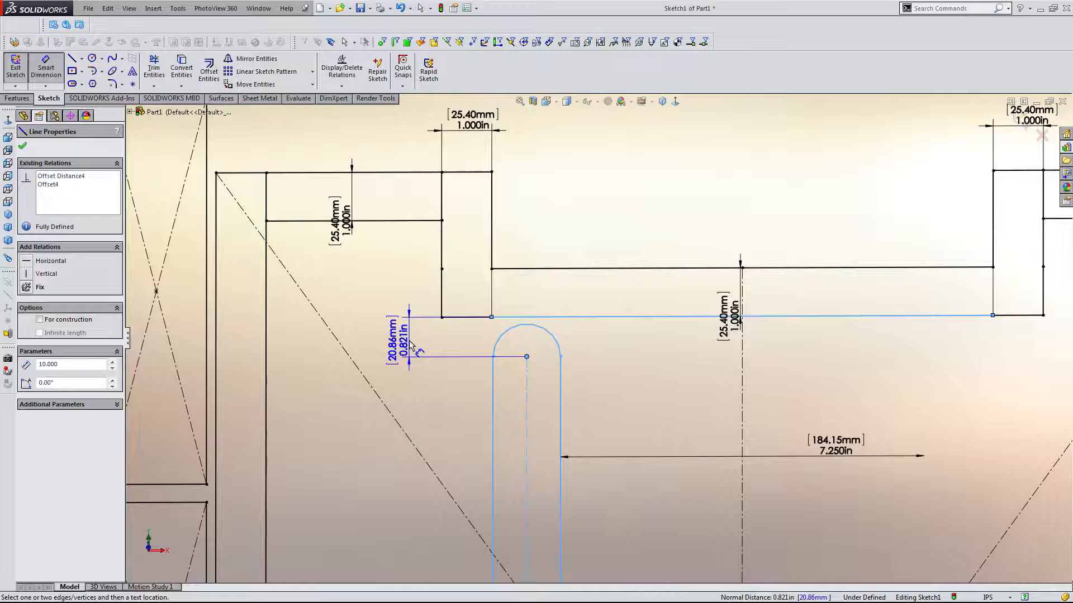
pyautogui.click(410, 345)
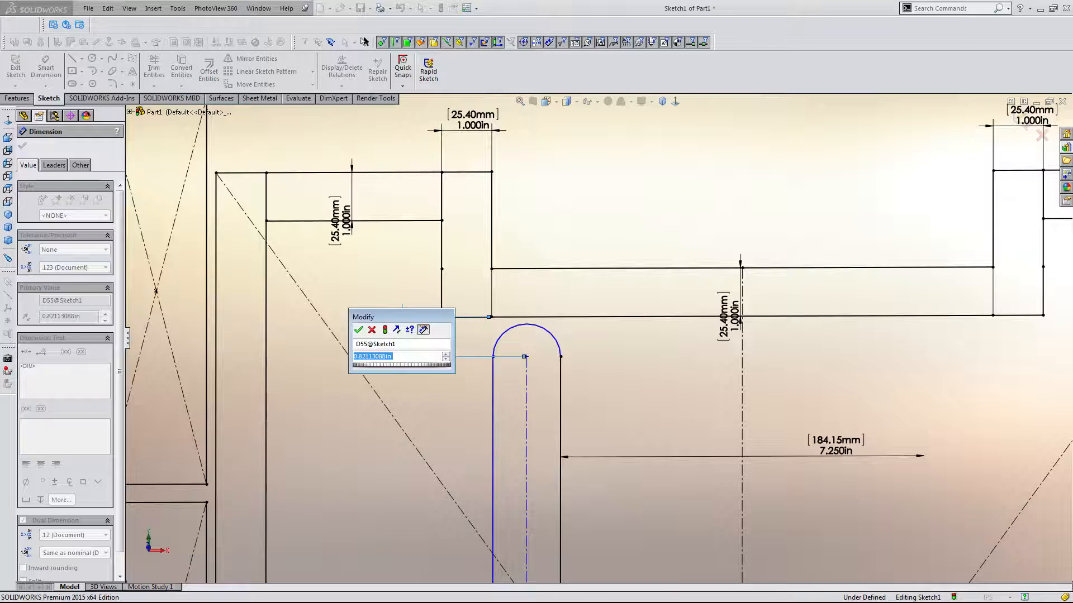
pyautogui.press('Return')
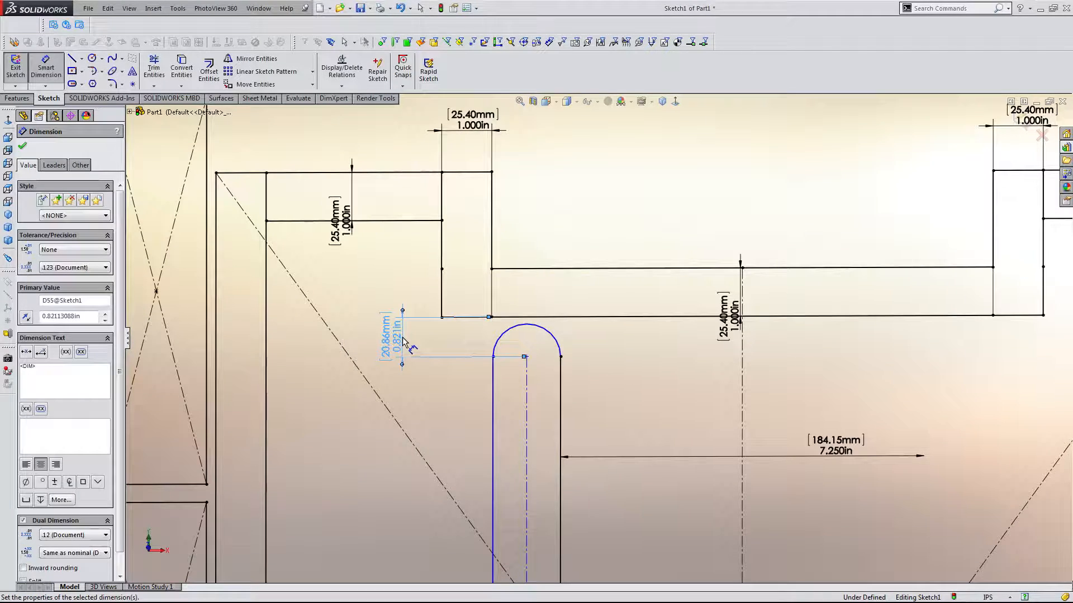
pyautogui.press('Escape')
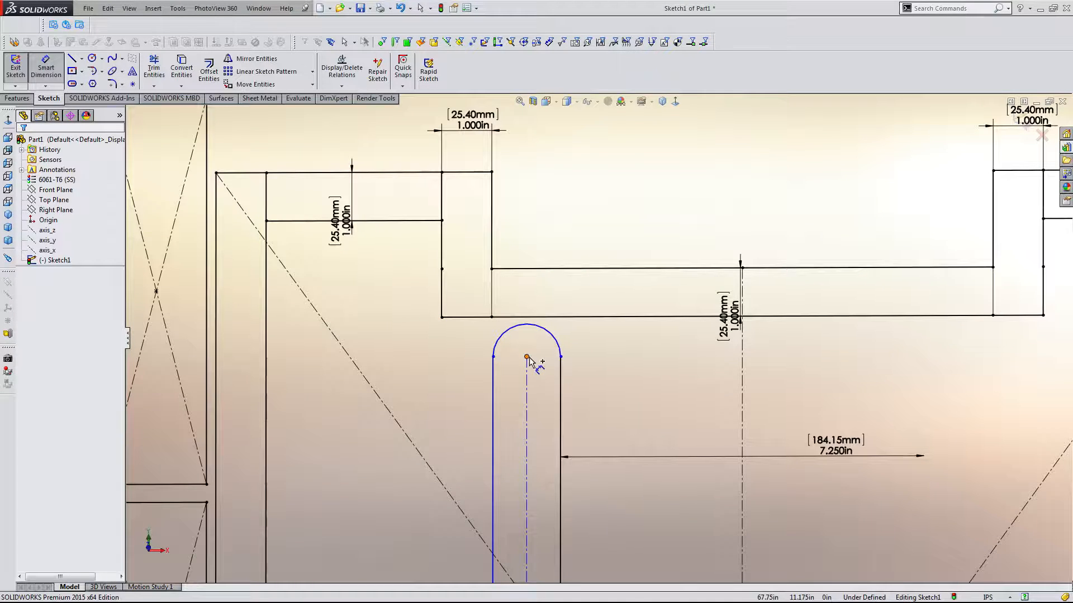
# Stretch the slot upward past the upper notch's horizontal edges to about 28.26 in long, narrowing it to about 1.17 in
pyautogui.press('Escape')
pyautogui.moveTo(526, 356); pyautogui.dragTo(528, 201)
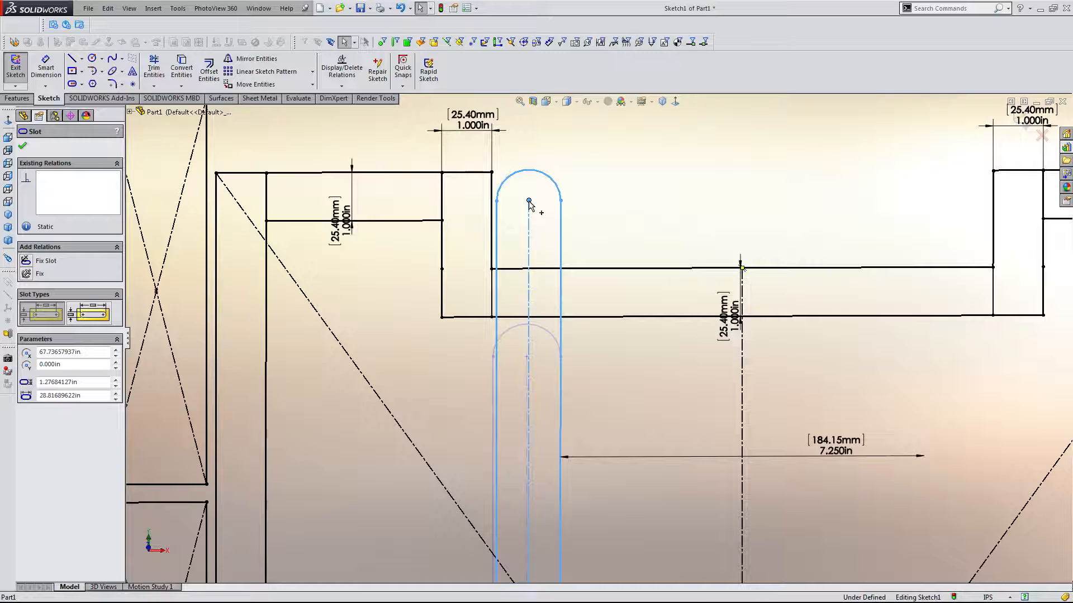
pyautogui.moveTo(529, 204); pyautogui.dragTo(532, 214)
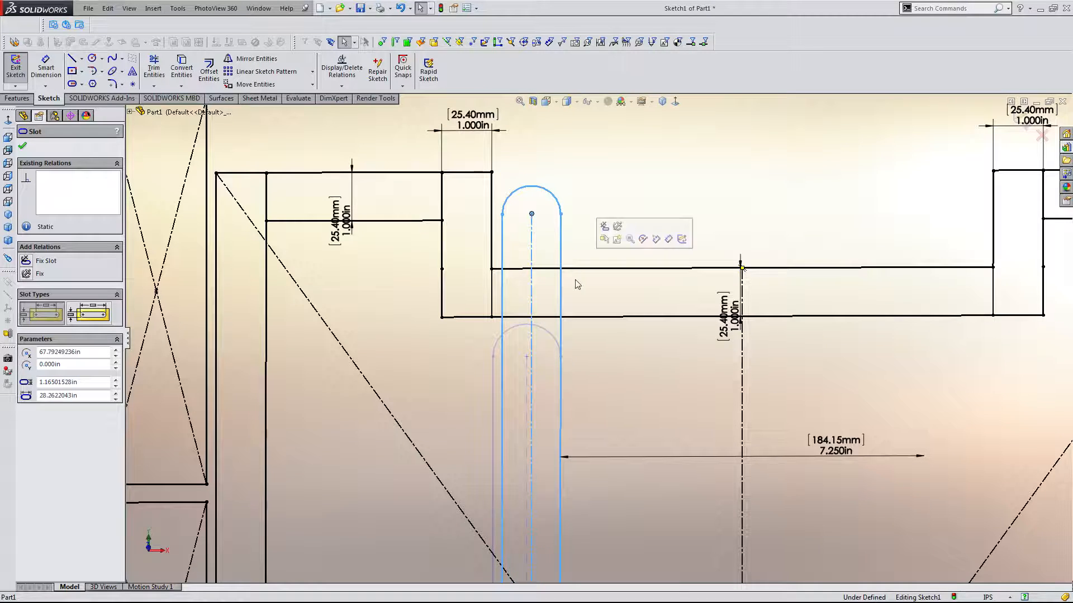
pyautogui.click(577, 284)
pyautogui.scroll(3, 587, 264)
pyautogui.scroll(-2, 672, 303)
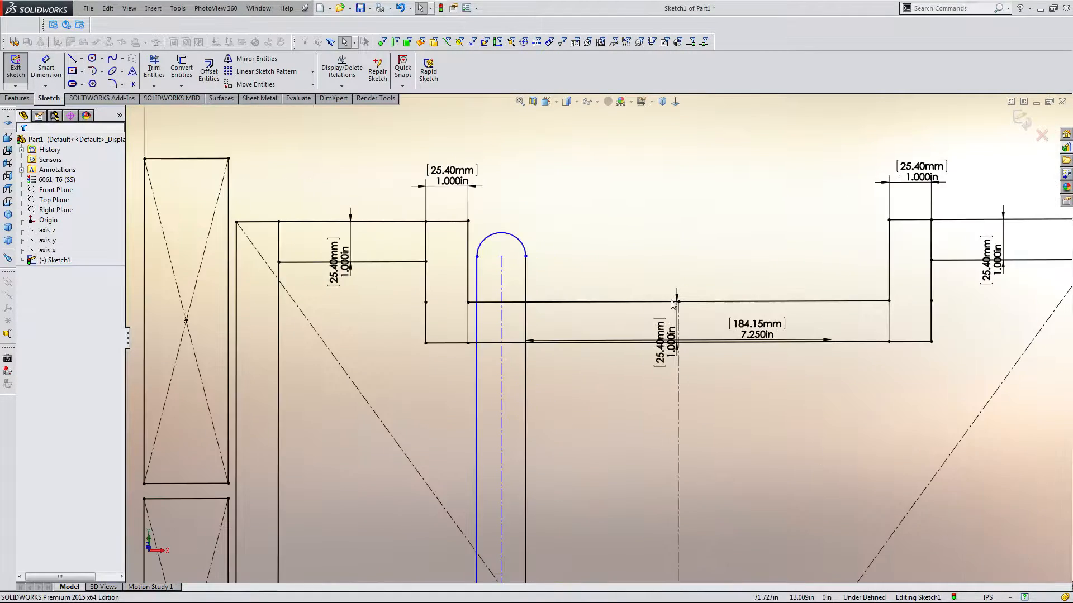
pyautogui.scroll(1, 627, 271)
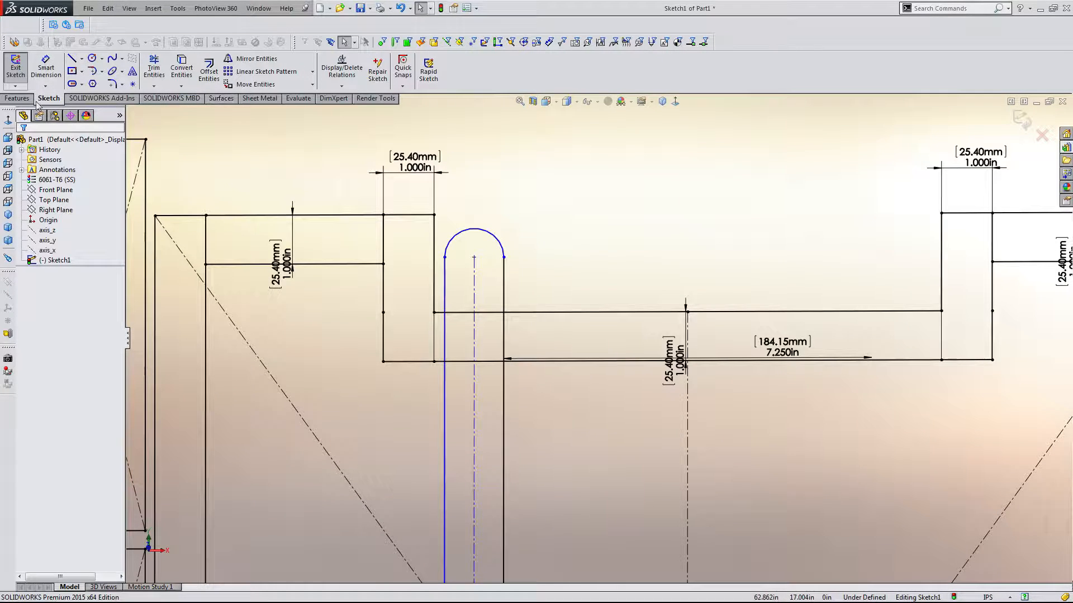
# Add a sketch point at the crown of the slot's upper arc and pull that end slightly down
pyautogui.click(46, 67)
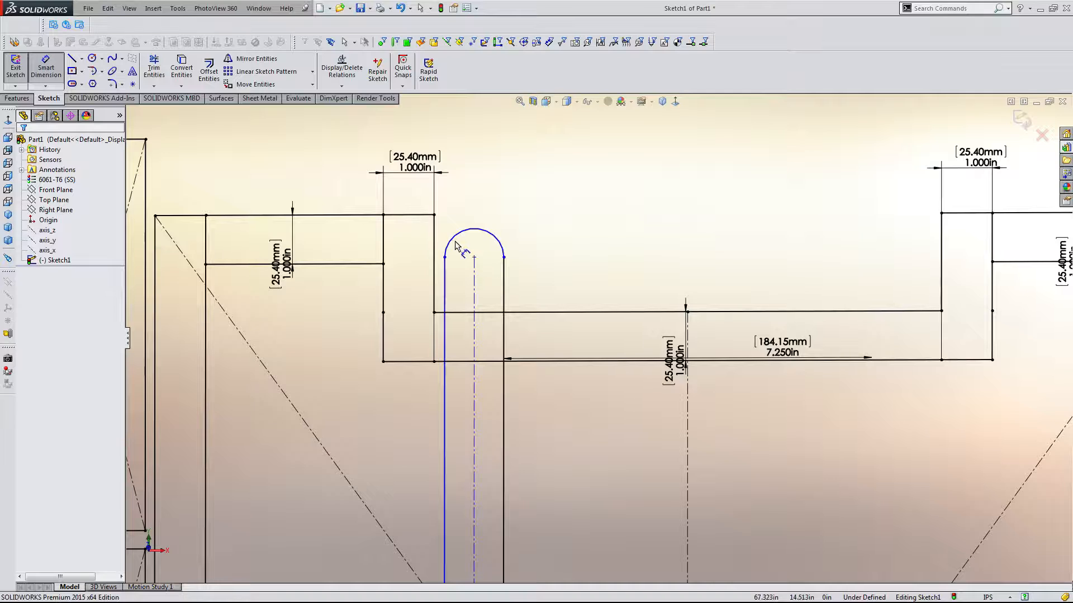
pyautogui.click(133, 84)
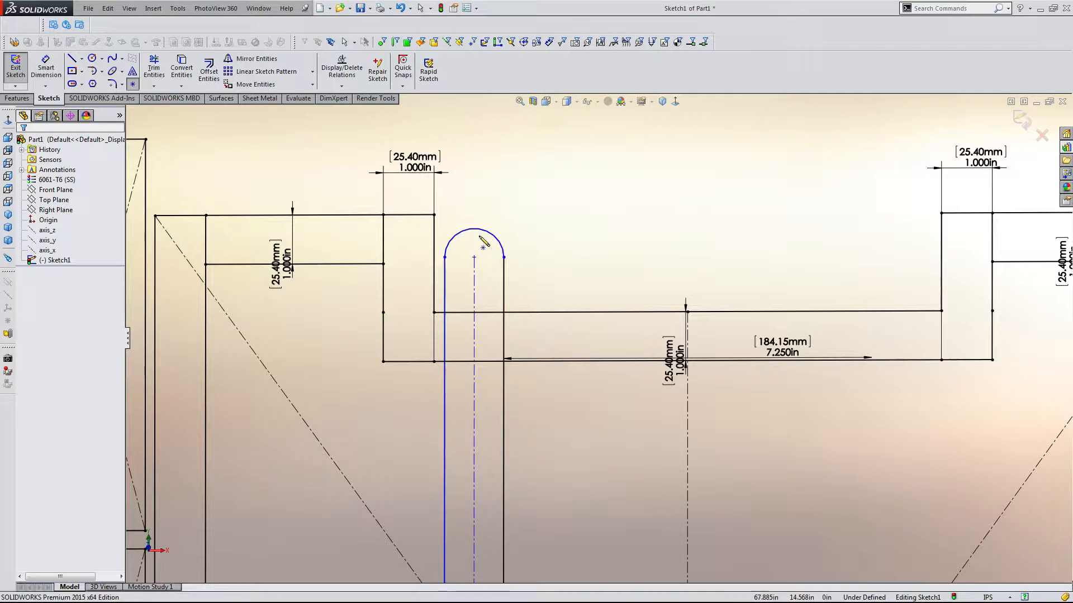
pyautogui.click(473, 229)
pyautogui.press('Escape')
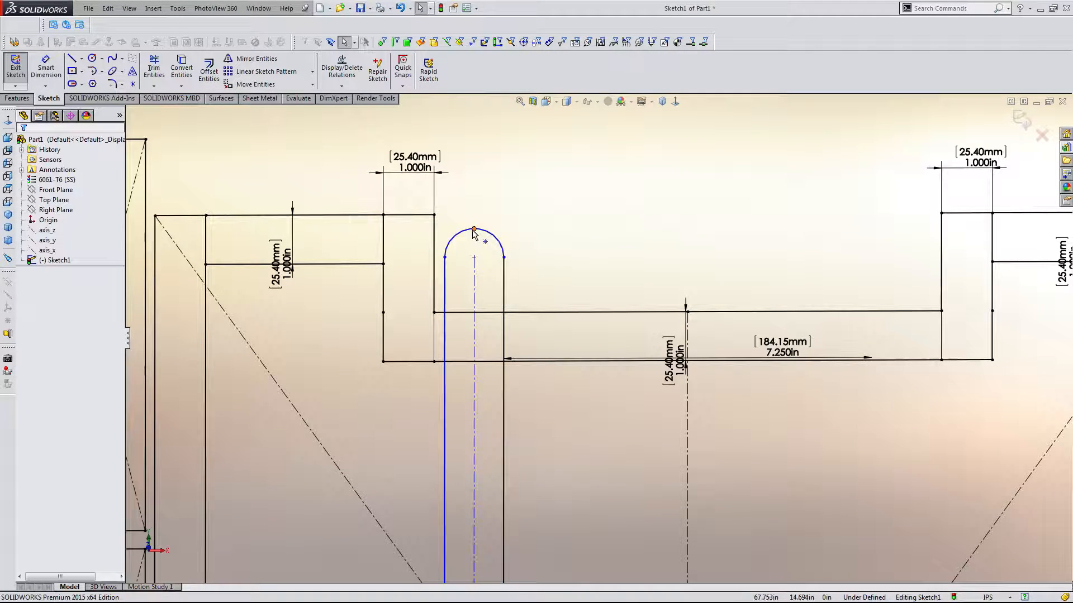
pyautogui.moveTo(474, 230); pyautogui.dragTo(473, 250)
# Dimension the slot's crown point 0.75 in vertically below the notch's upper corner
pyautogui.moveTo(473, 250); pyautogui.dragTo(473, 233, button='right')
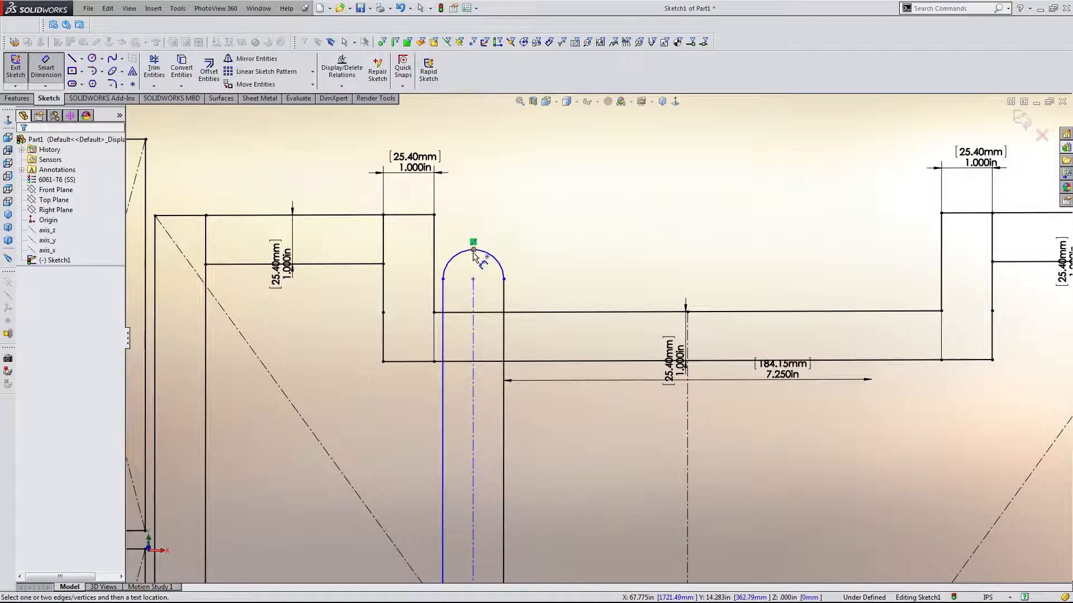
pyautogui.click(473, 249)
pyautogui.click(434, 215)
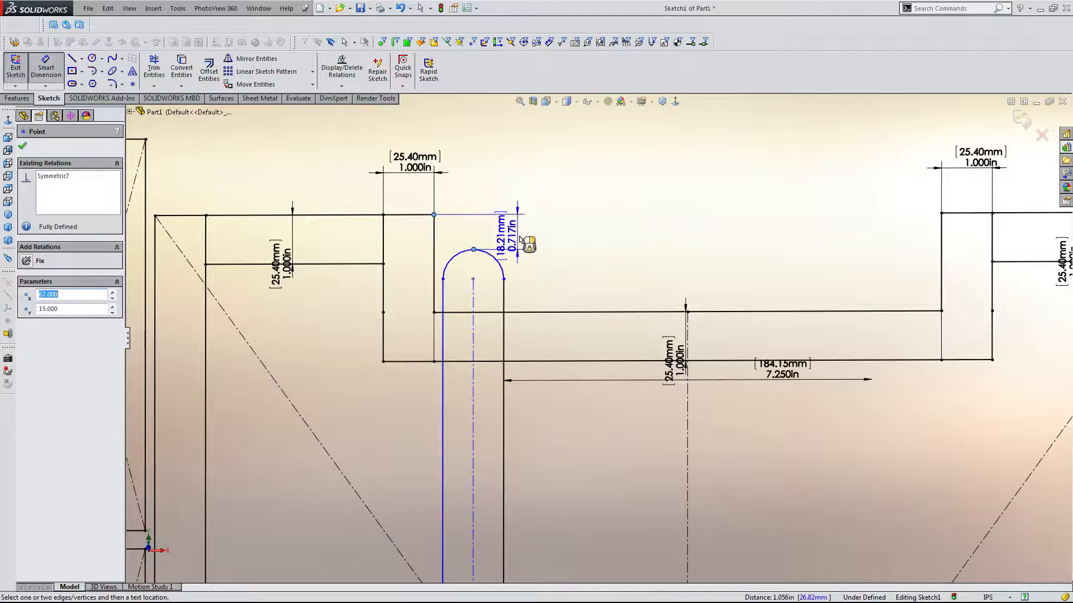
pyautogui.click(538, 235)
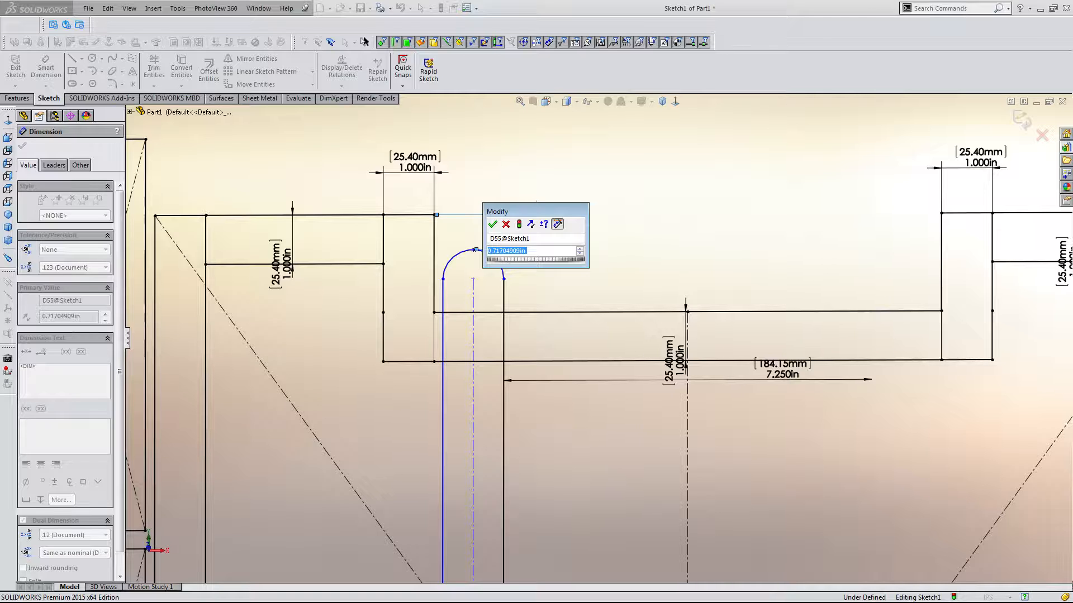
pyautogui.write('.75')
pyautogui.press('Return')
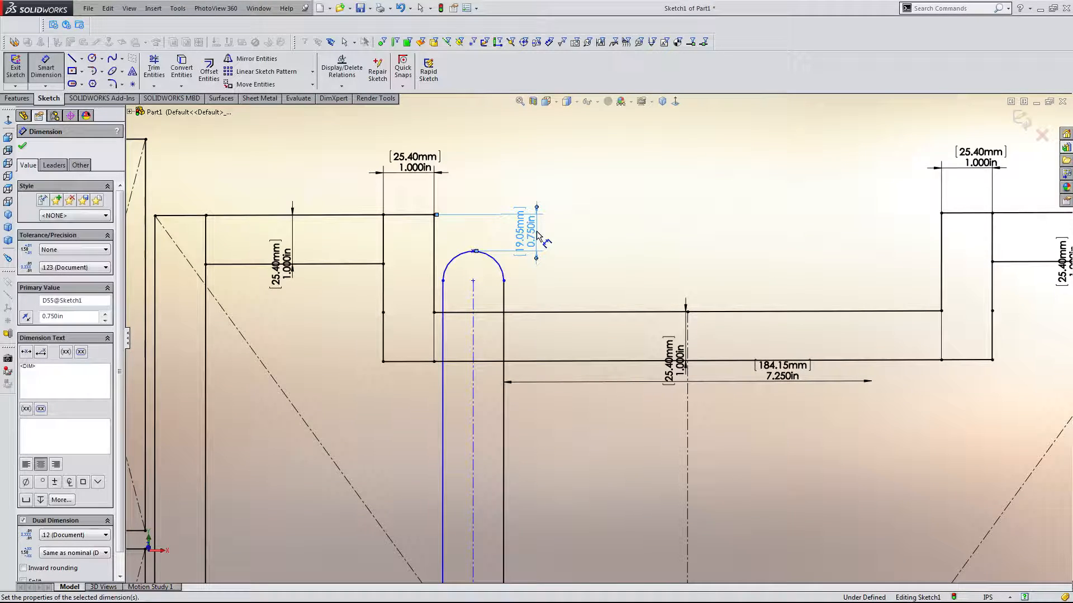
pyautogui.press('Escape')
# Examine how the slot's upper and lower ends sit relative to the frame section's notches and the small lower rectangle
pyautogui.scroll(3, 564, 334)
pyautogui.scroll(-3, 608, 357)
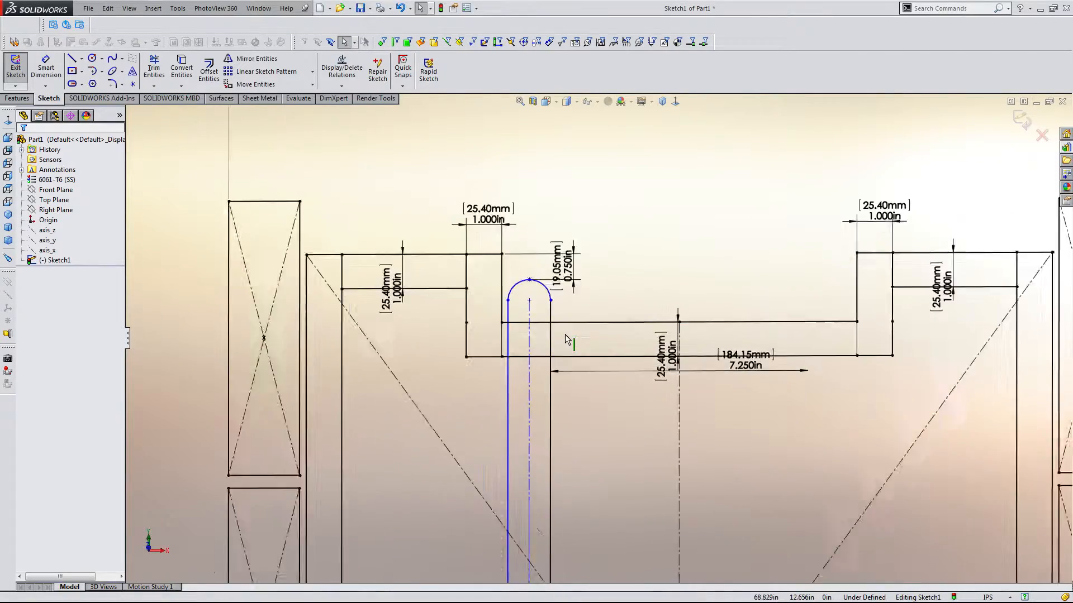
pyautogui.scroll(3, 608, 358)
pyautogui.scroll(-1, 649, 421)
pyautogui.scroll(-3, 648, 492)
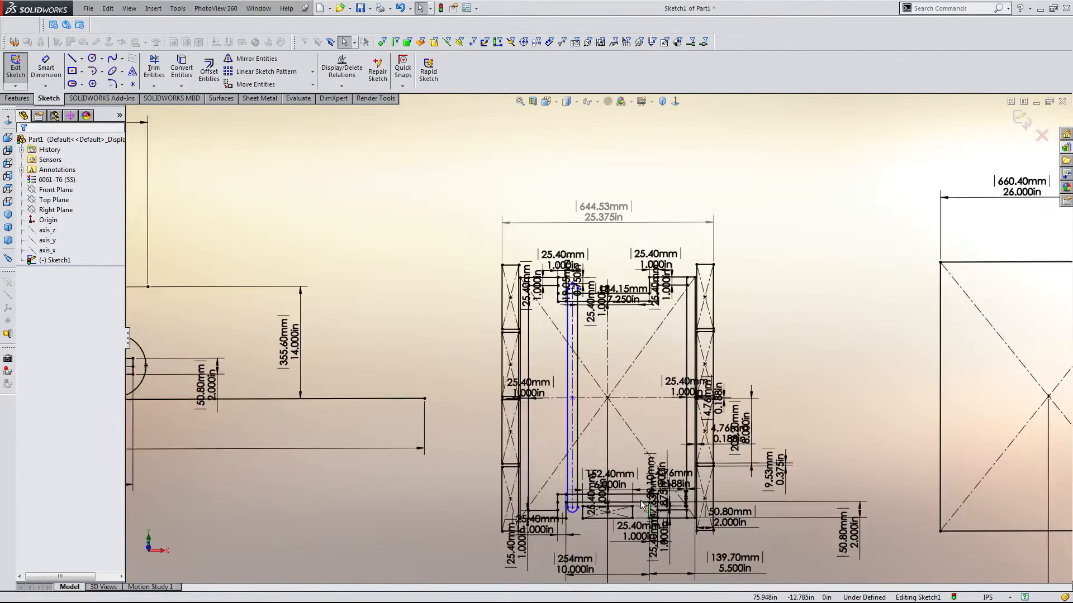
pyautogui.scroll(-2, 586, 514)
pyautogui.scroll(2, 726, 340)
pyautogui.scroll(-4, 582, 269)
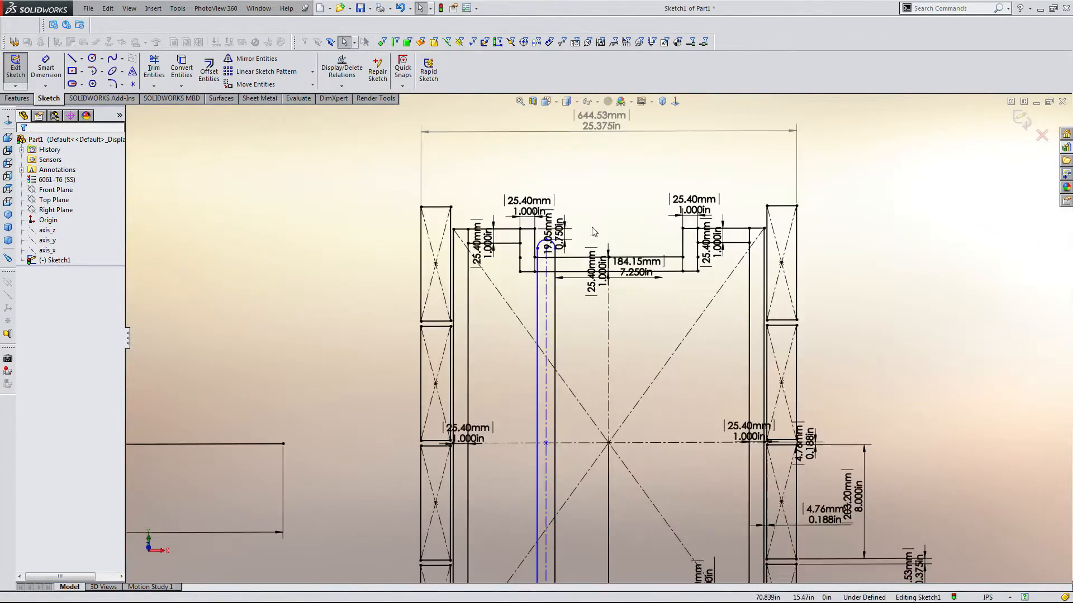
pyautogui.scroll(-3, 581, 268)
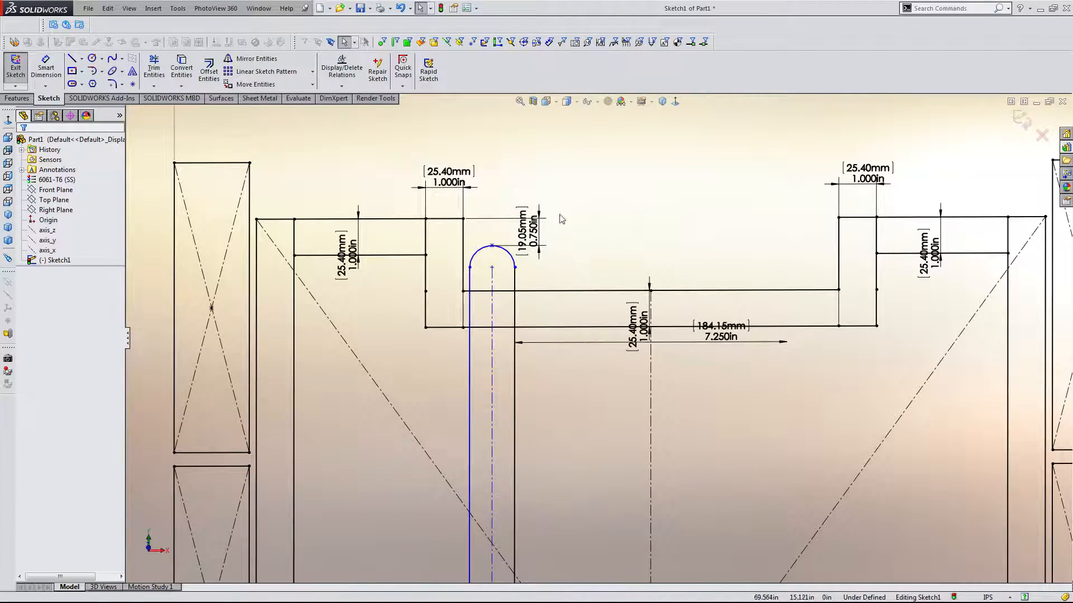
pyautogui.scroll(4, 557, 236)
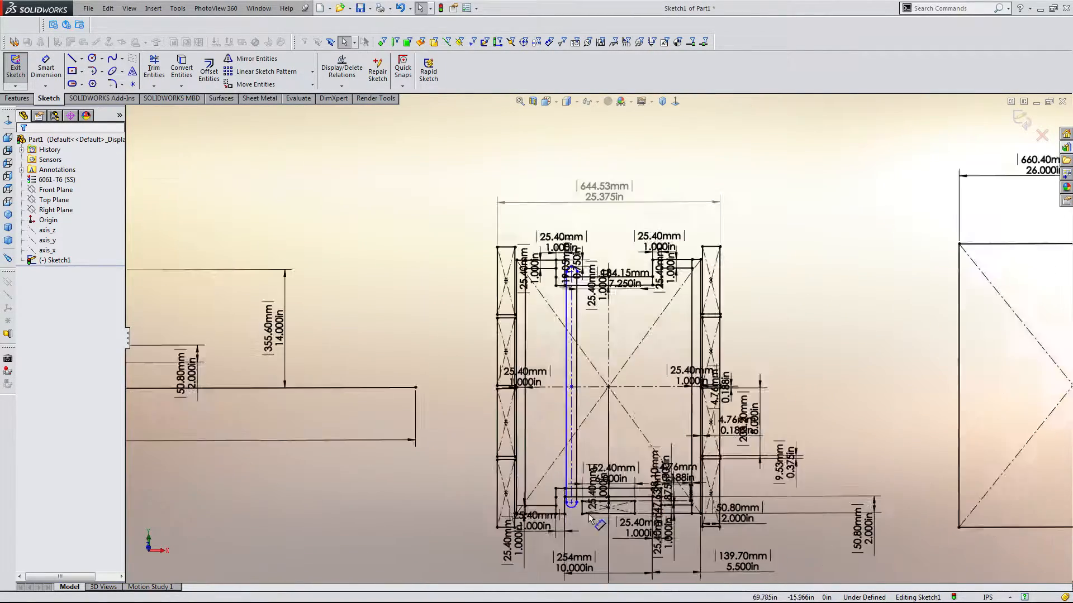
pyautogui.scroll(-4, 583, 474)
pyautogui.scroll(-3, 583, 474)
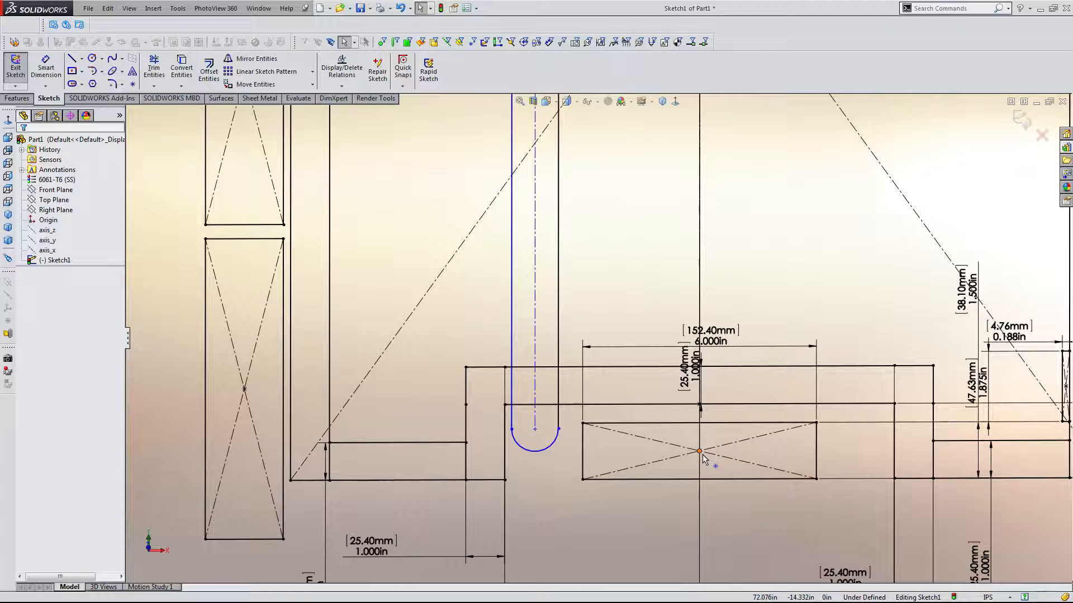
pyautogui.scroll(5, 703, 454)
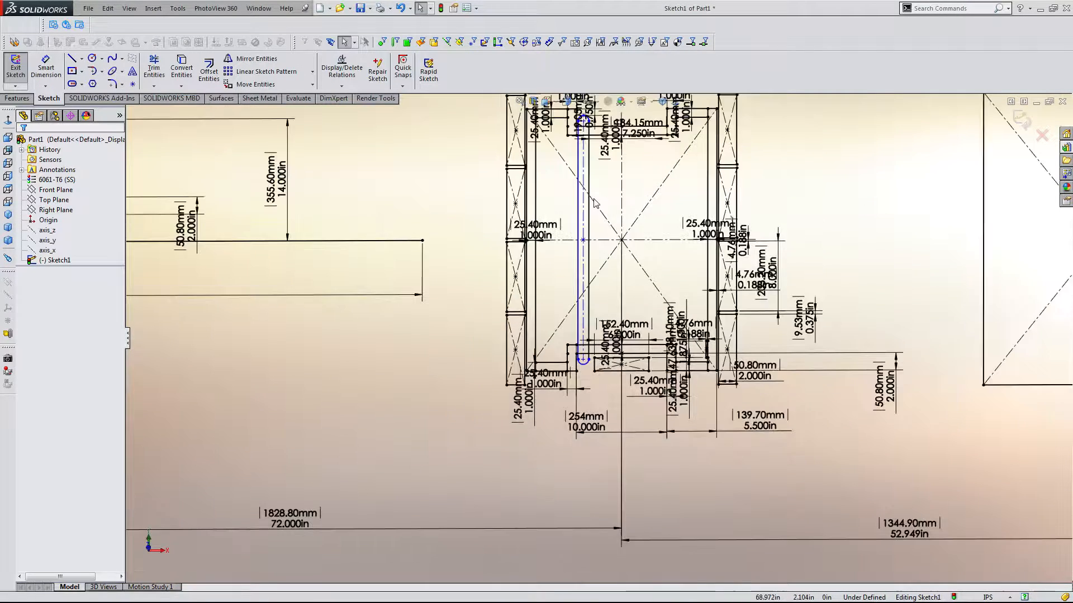
pyautogui.scroll(-5, 605, 228)
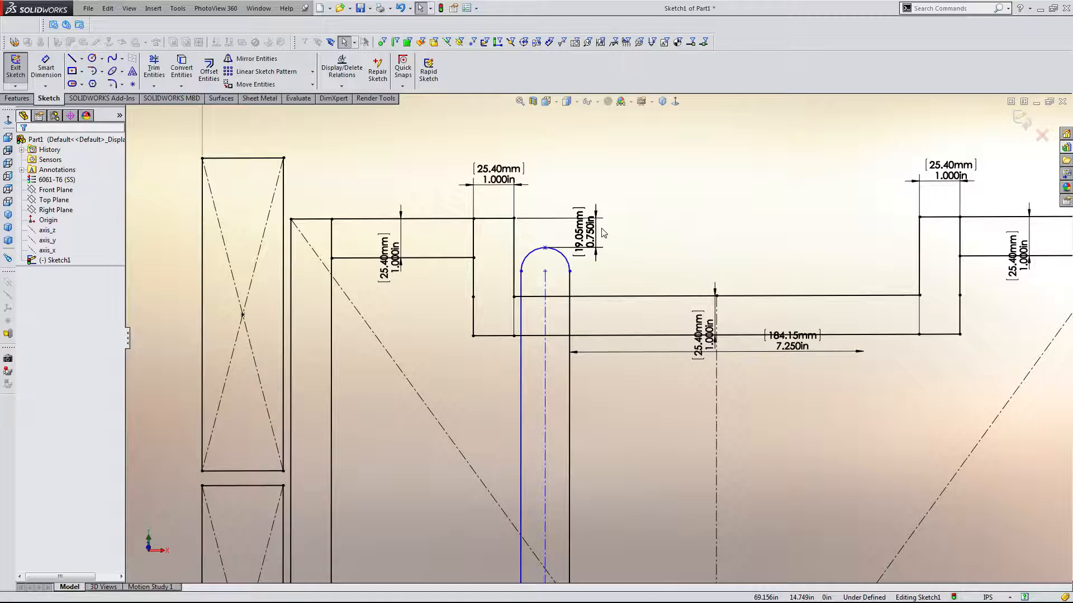
pyautogui.scroll(-3, 561, 271)
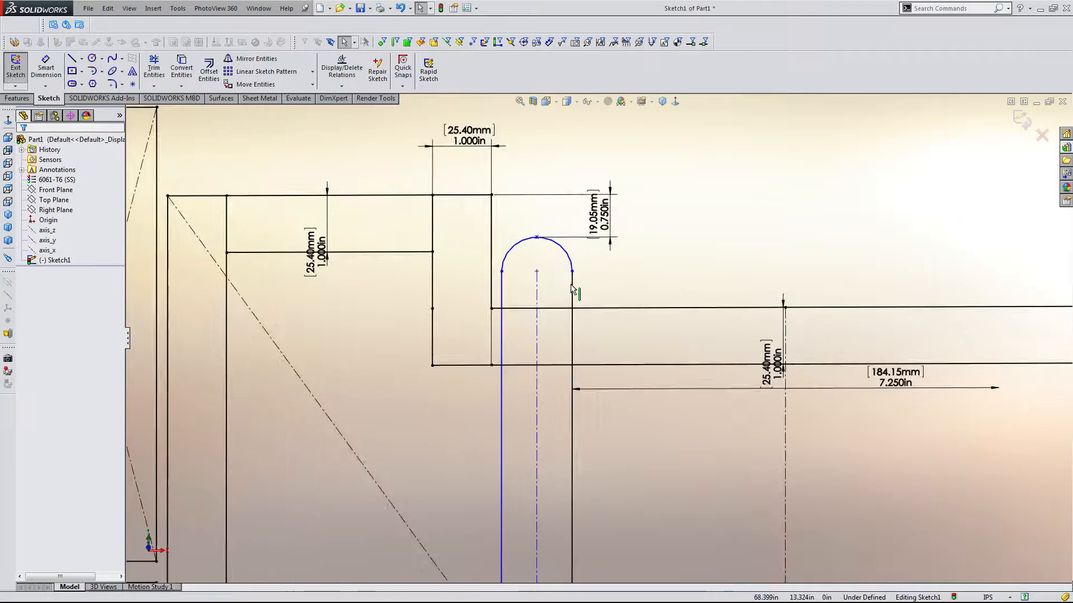
pyautogui.scroll(6, 531, 282)
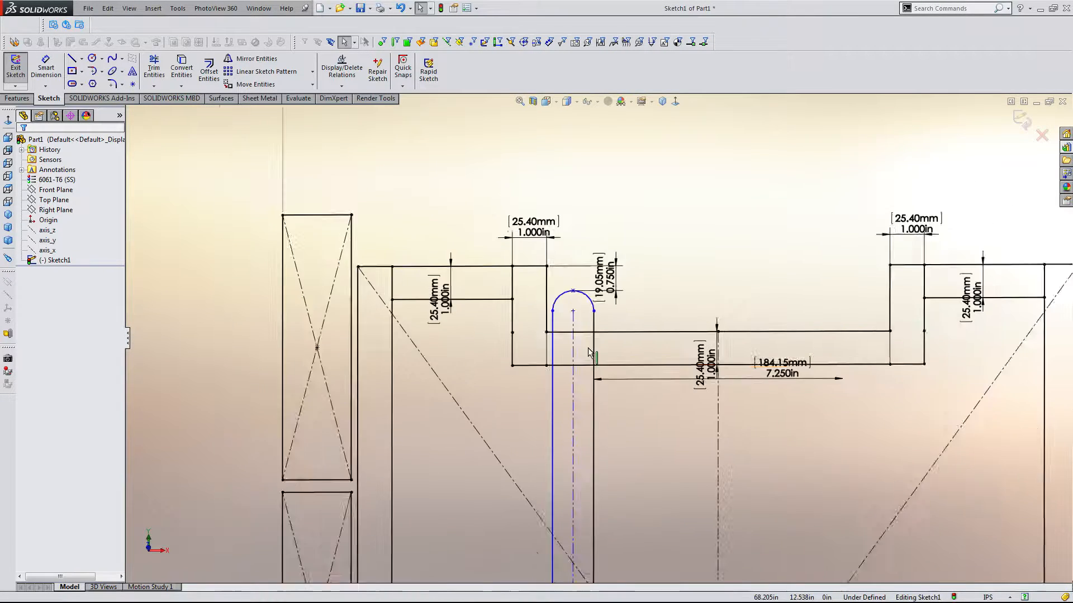
pyautogui.scroll(-4, 601, 366)
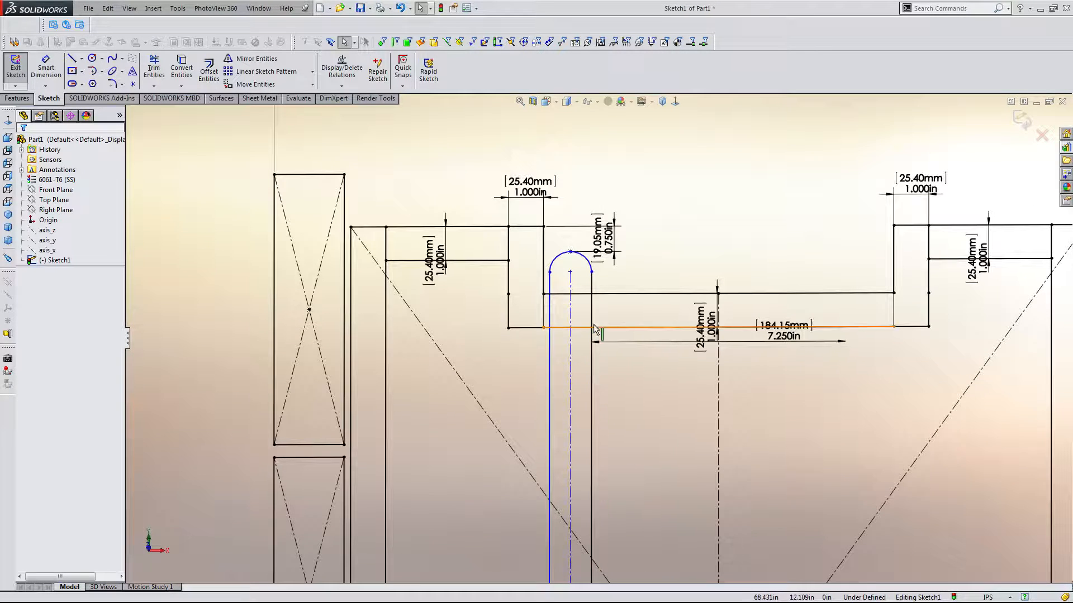
# Add a radius dimension of 1.5 in to the slot's upper arc
pyautogui.scroll(-1, 590, 268)
pyautogui.click(588, 267)
pyautogui.press('d')
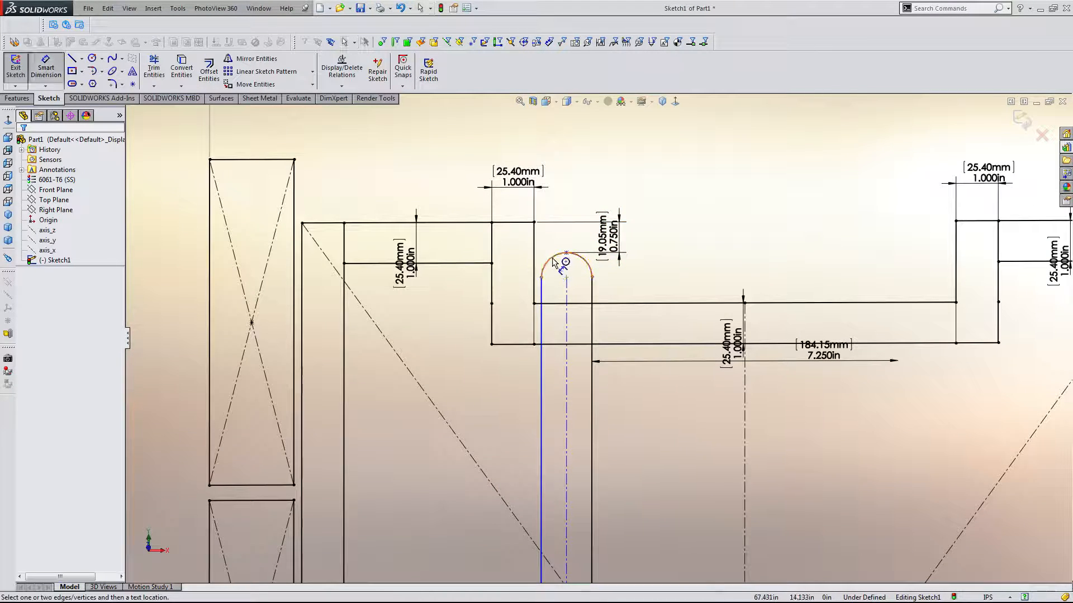
pyautogui.click(635, 177)
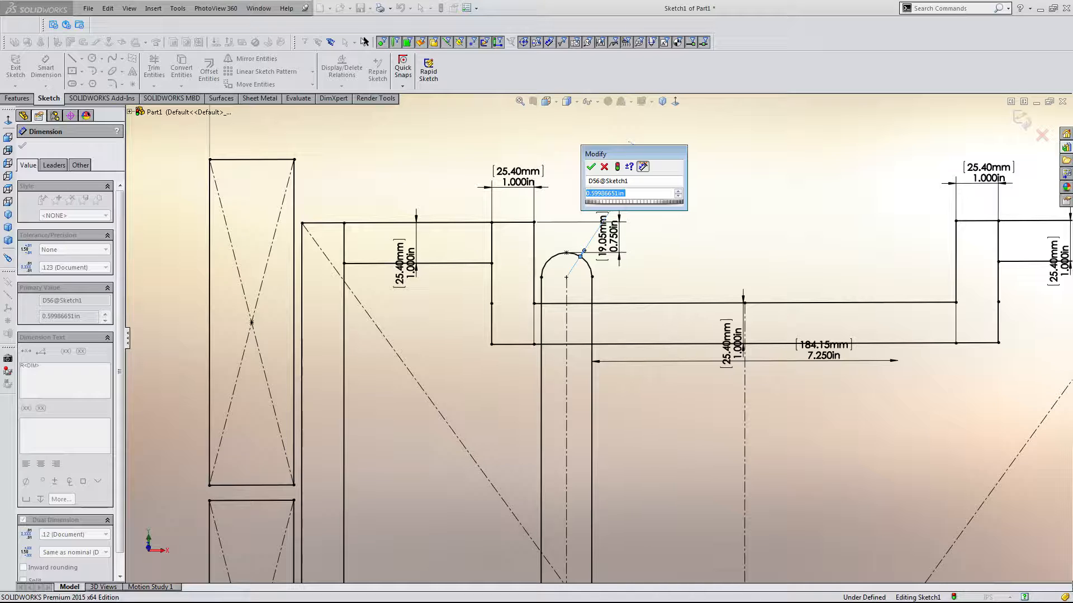
pyautogui.write('1.5')
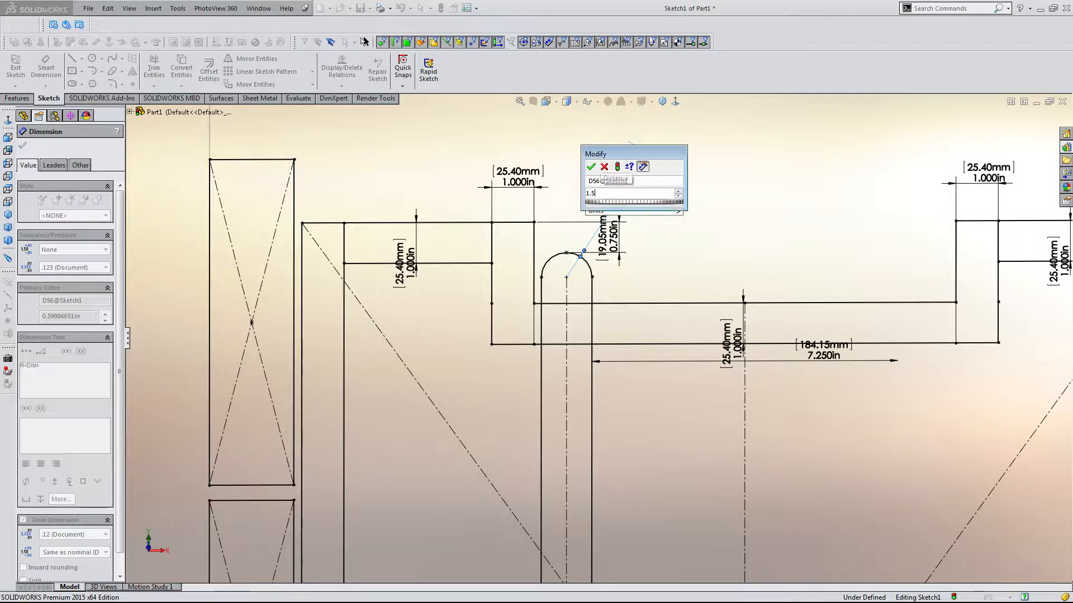
pyautogui.press('Return')
# Change the slot's upper arc radius to 1.5/2 in
pyautogui.doubleClick(608, 171)
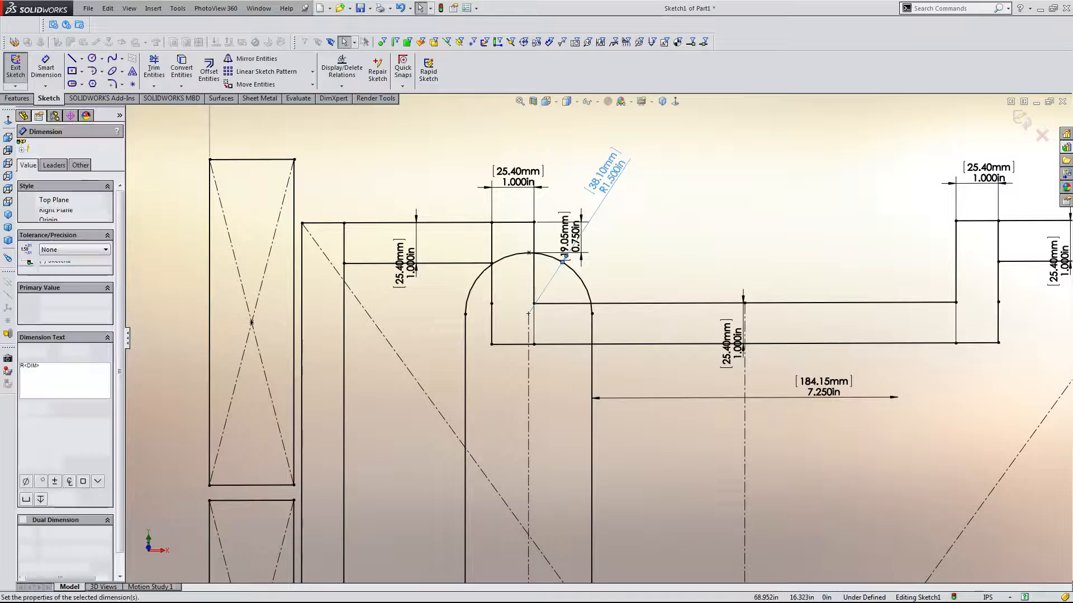
pyautogui.write('1.5/2')
pyautogui.press('Return')
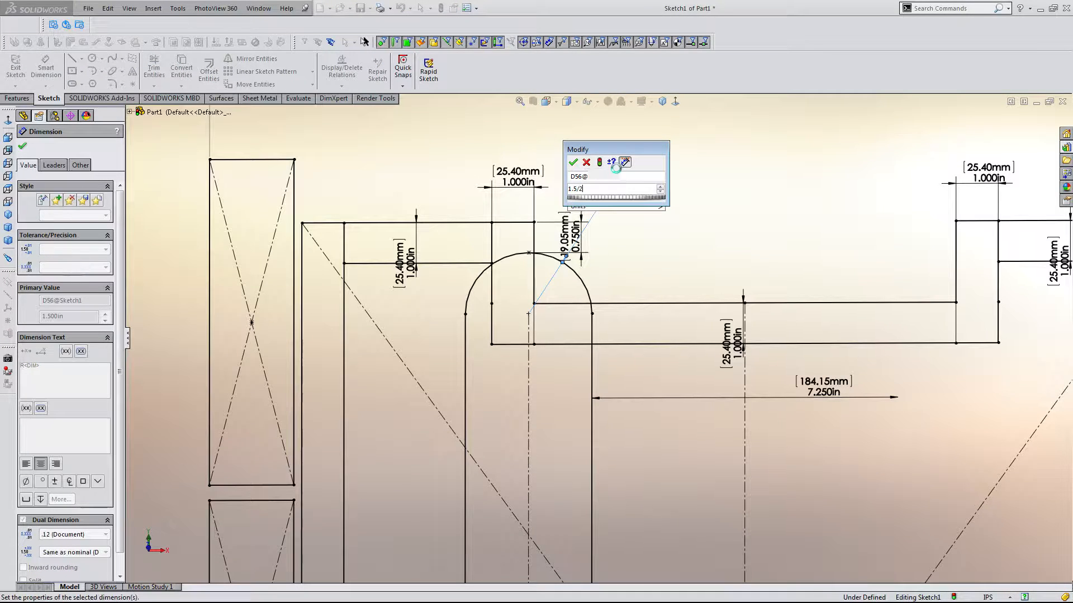
# Mirror the dimensioned vertical slot about the frame section's vertical centerline, keeping the original
pyautogui.scroll(3, 720, 279)
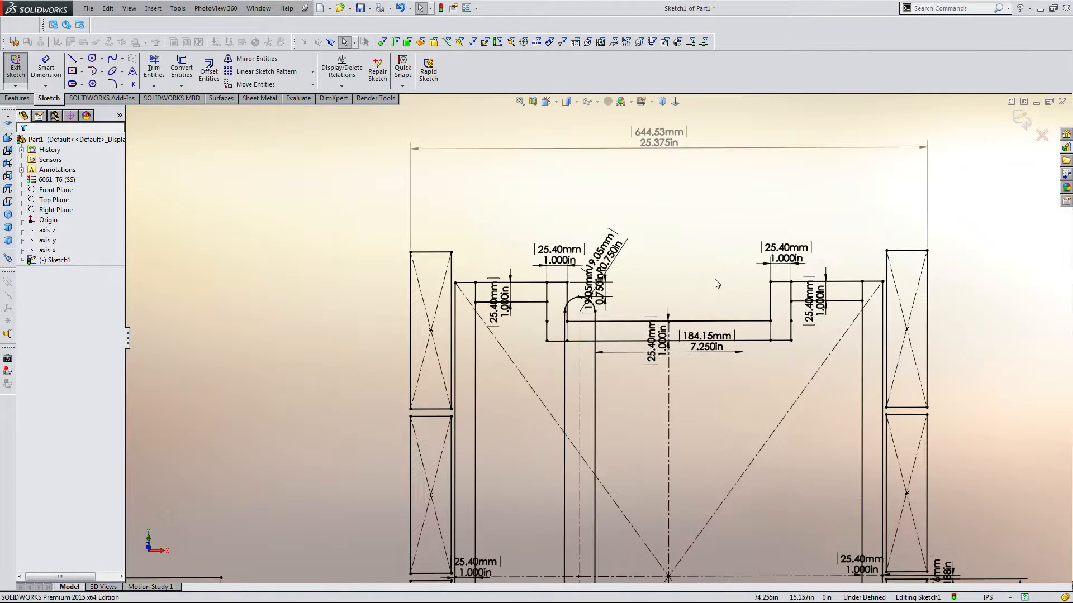
pyautogui.scroll(-2, 652, 296)
pyautogui.scroll(-1, 653, 296)
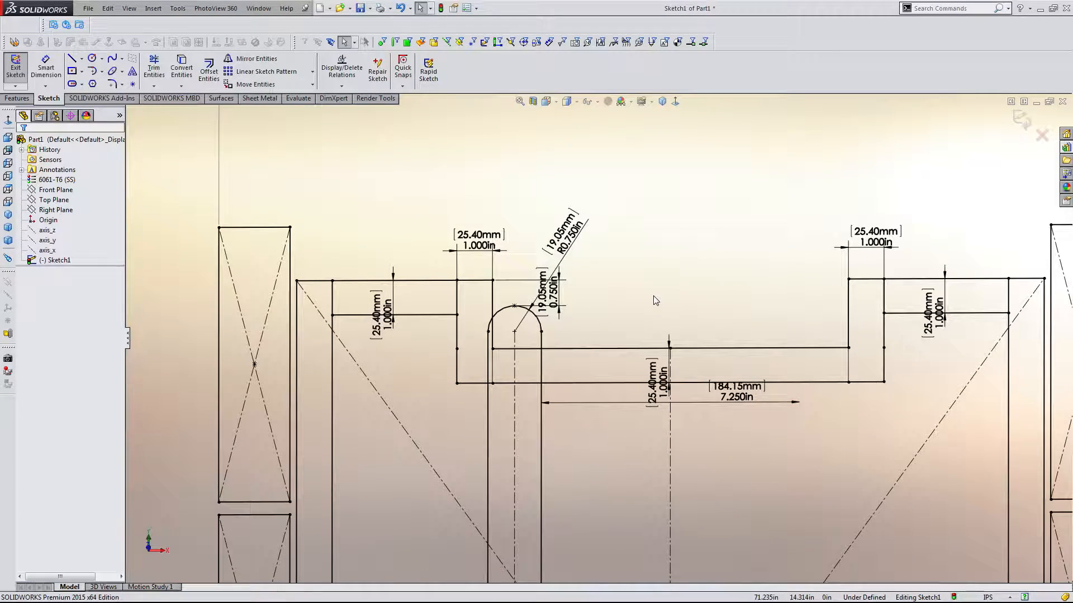
pyautogui.scroll(6, 655, 300)
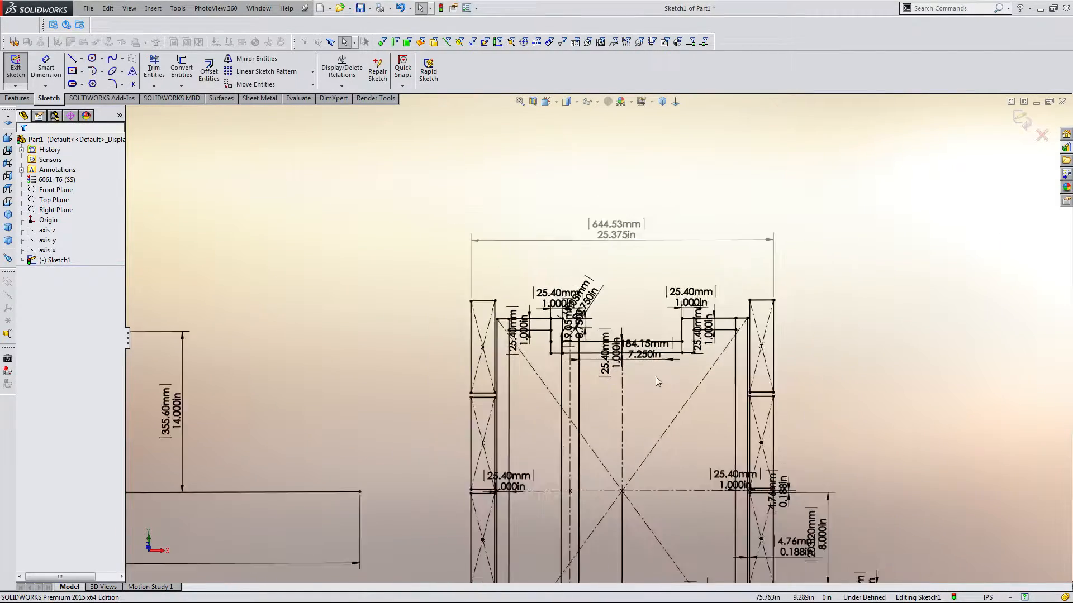
pyautogui.scroll(-2, 595, 471)
pyautogui.scroll(2, 601, 385)
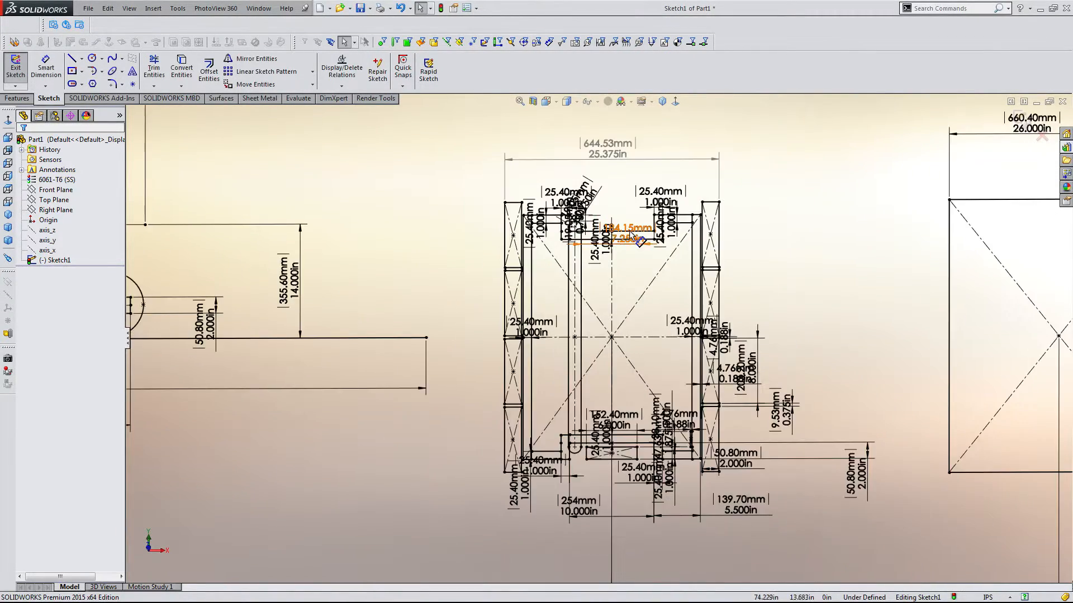
pyautogui.scroll(-4, 612, 267)
pyautogui.scroll(-2, 615, 273)
pyautogui.scroll(1, 655, 315)
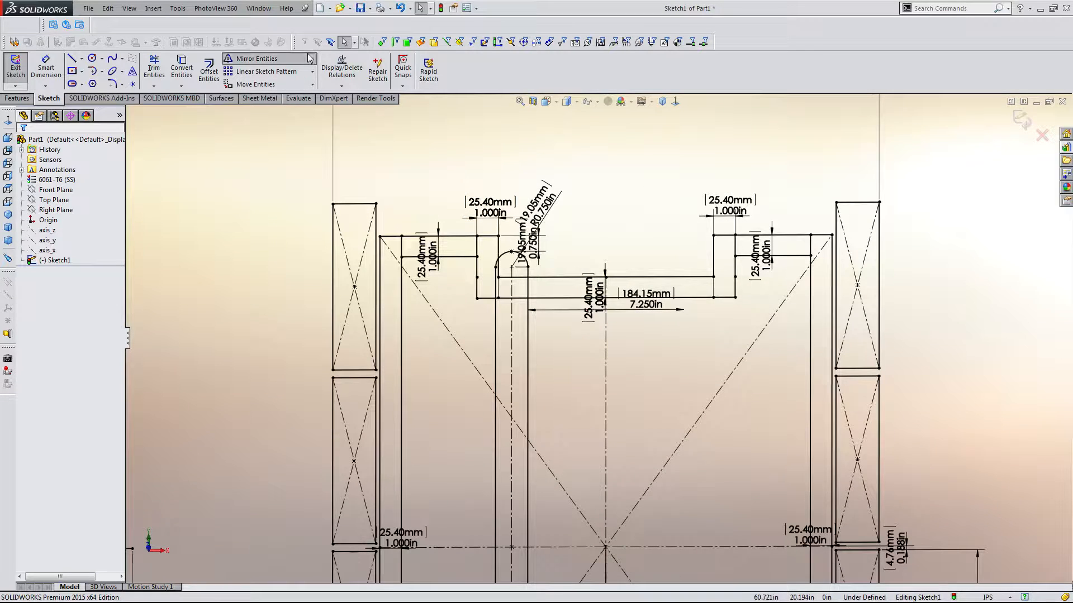
pyautogui.click(252, 58)
pyautogui.click(525, 335)
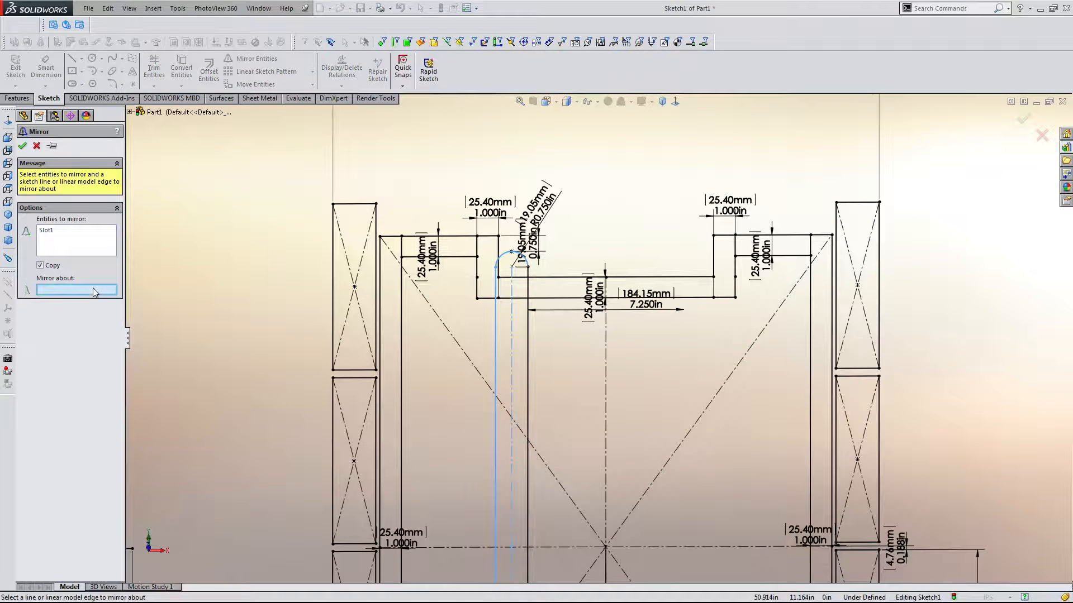
pyautogui.click(606, 418)
pyautogui.press('Return')
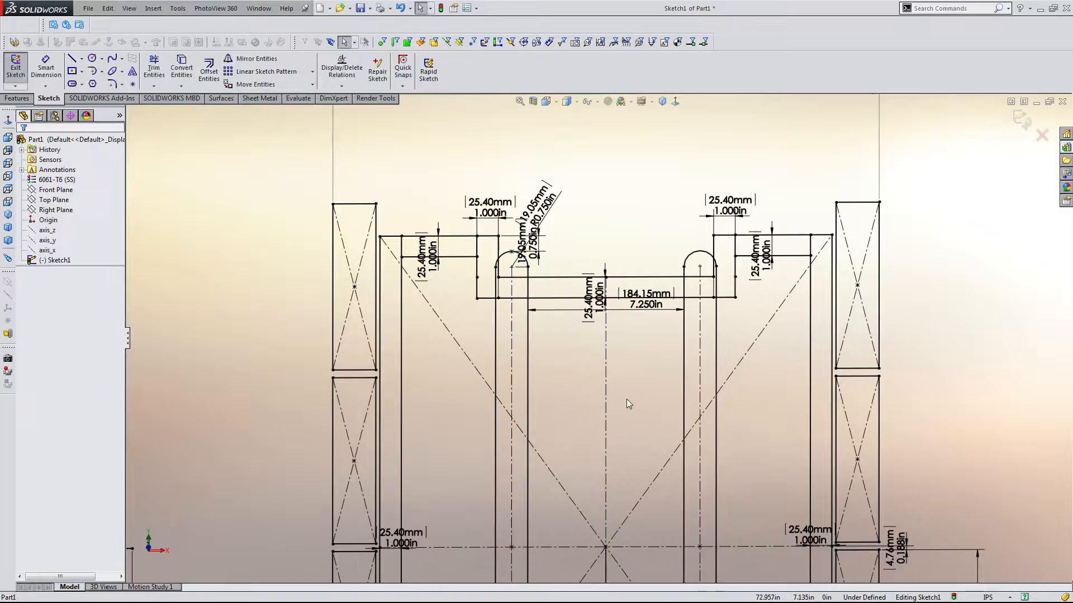
# Examine the pair of vertical slots inside the frame section and compare their layout with the side view of the wheels
pyautogui.scroll(6, 625, 399)
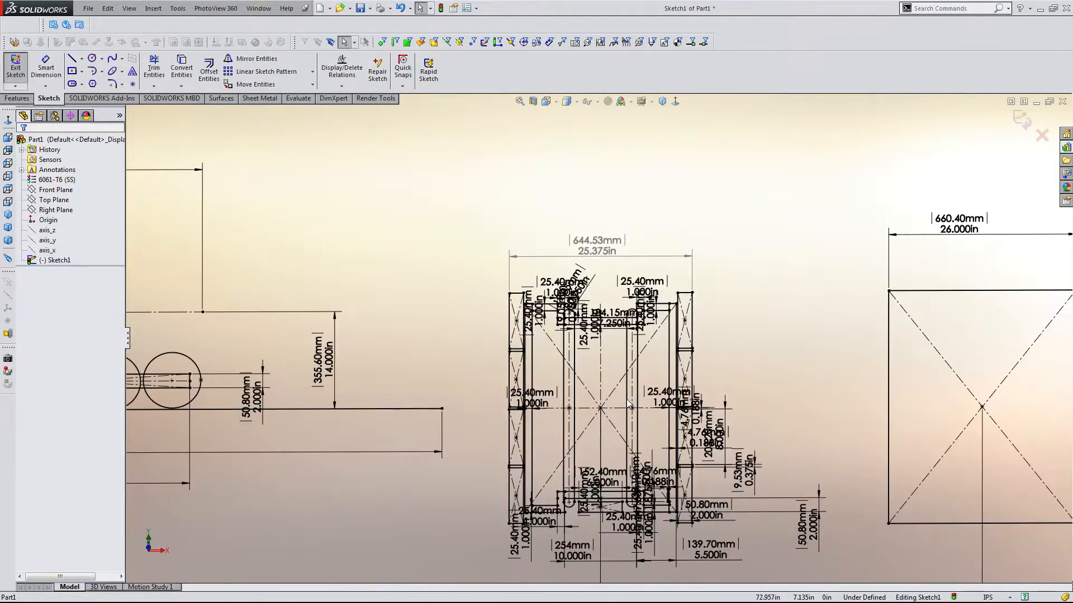
pyautogui.scroll(2, 474, 360)
pyautogui.scroll(-7, 458, 351)
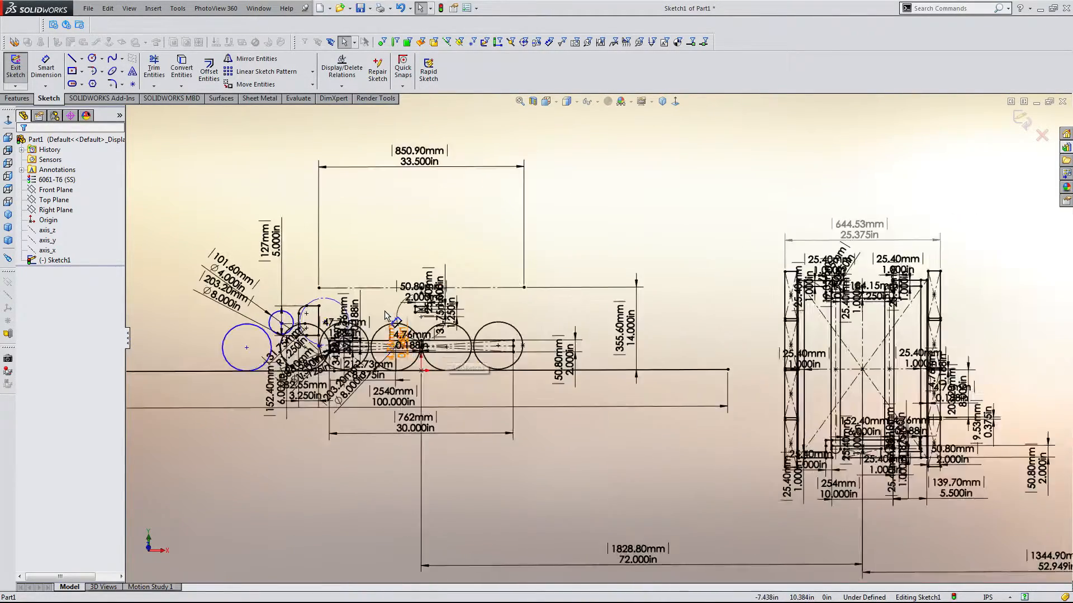
pyautogui.scroll(5, 391, 322)
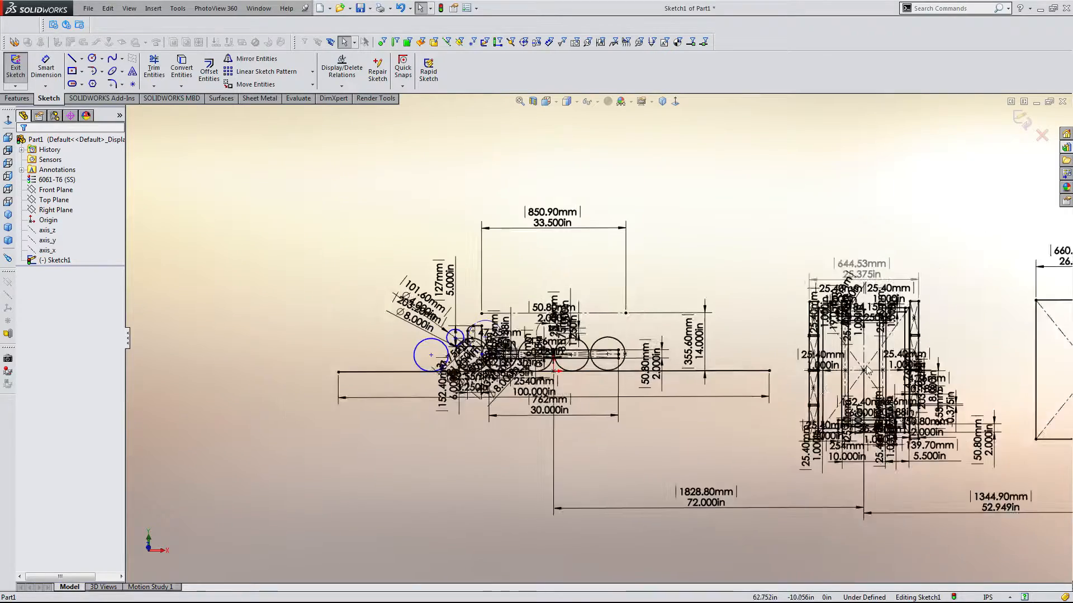
pyautogui.scroll(-10, 810, 361)
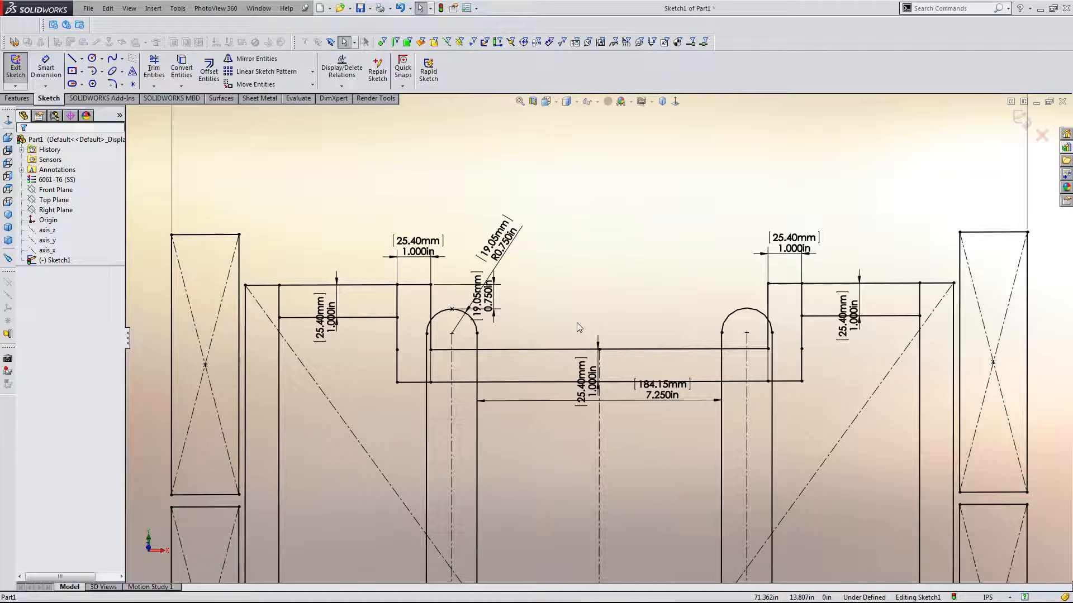
pyautogui.scroll(6, 577, 323)
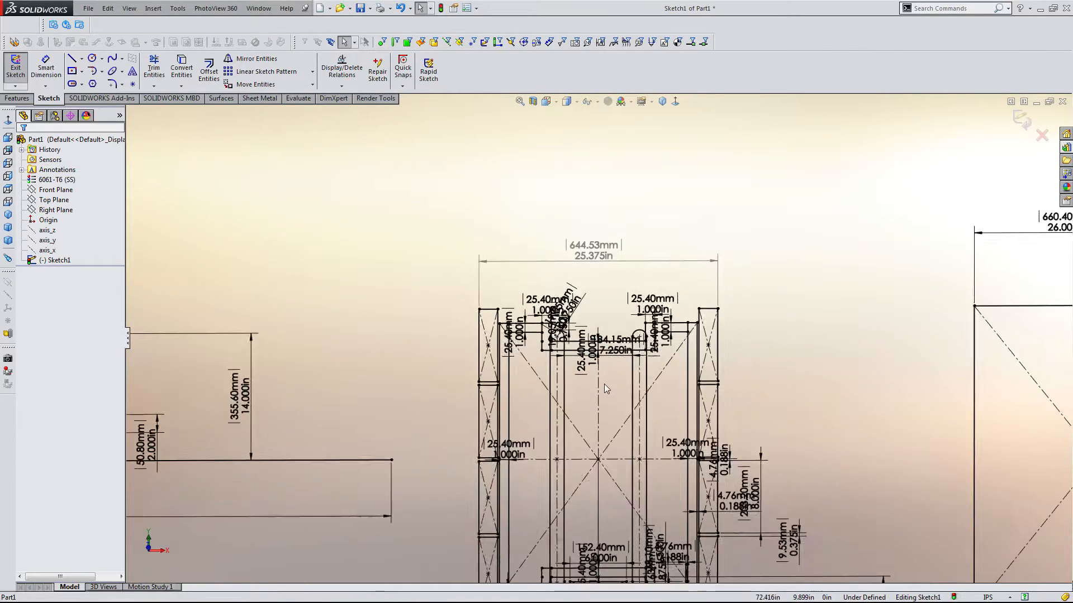
pyautogui.scroll(1, 615, 405)
pyautogui.scroll(-1, 615, 404)
pyautogui.scroll(1, 705, 409)
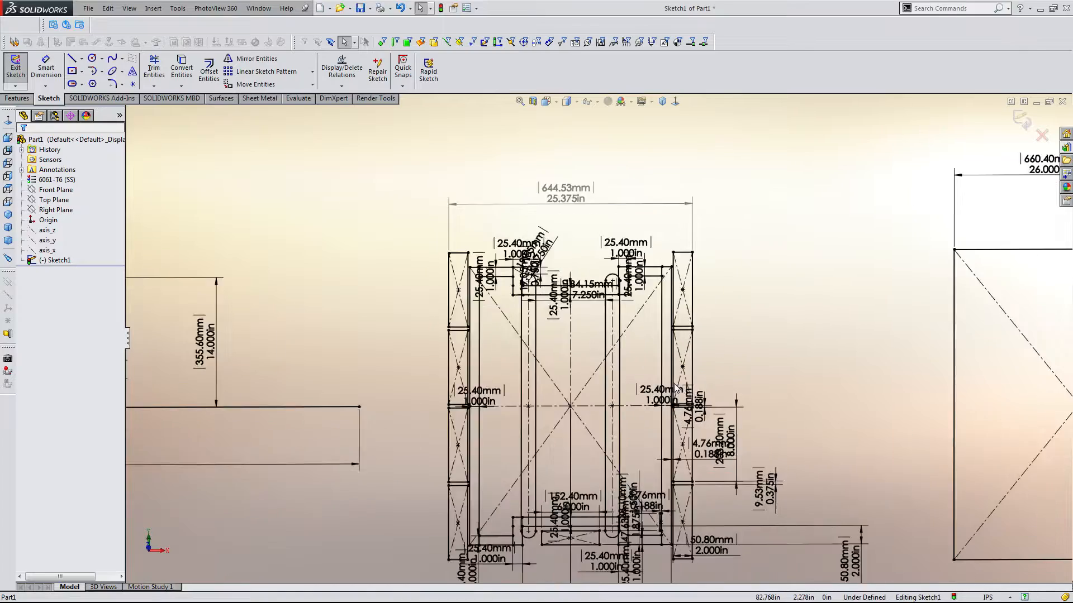
pyautogui.scroll(-1, 701, 409)
pyautogui.scroll(-3, 571, 413)
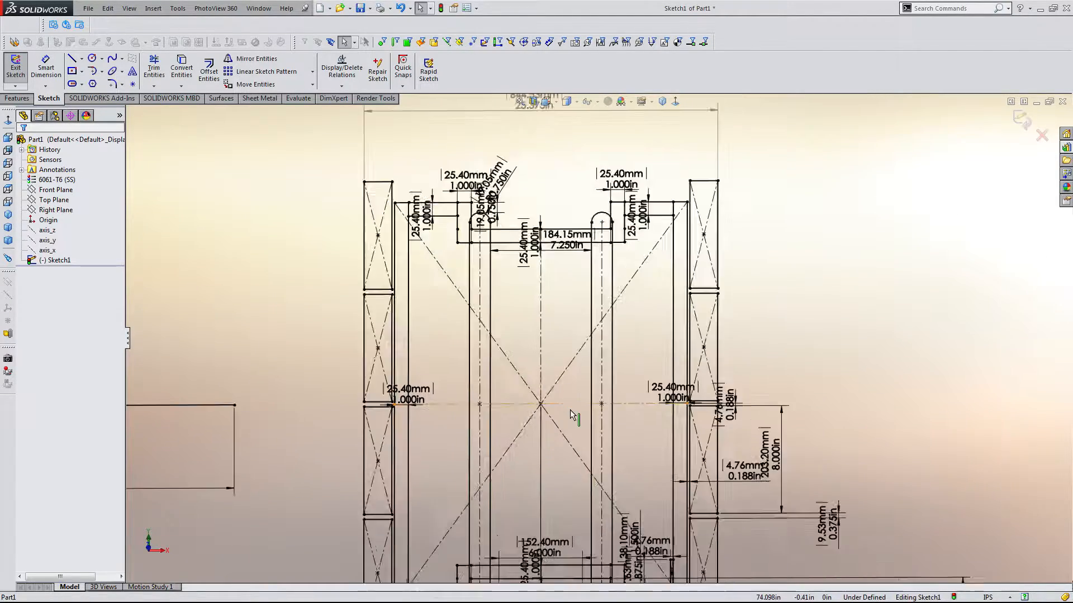
pyautogui.scroll(3, 573, 415)
pyautogui.scroll(1, 574, 409)
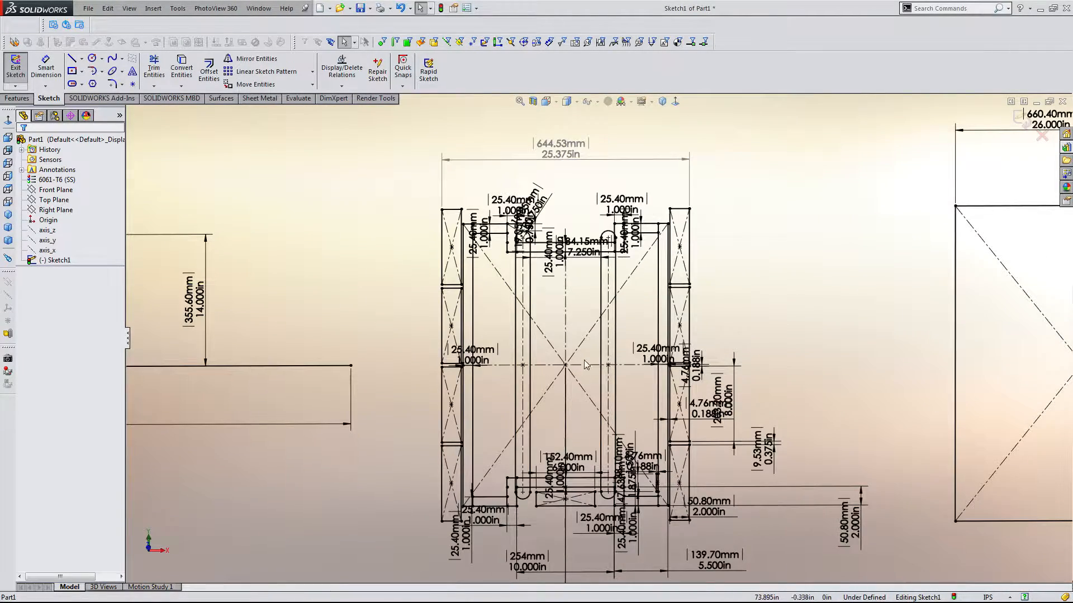
pyautogui.scroll(-2, 585, 358)
pyautogui.scroll(-2, 584, 354)
pyautogui.scroll(4, 573, 338)
pyautogui.scroll(-2, 579, 301)
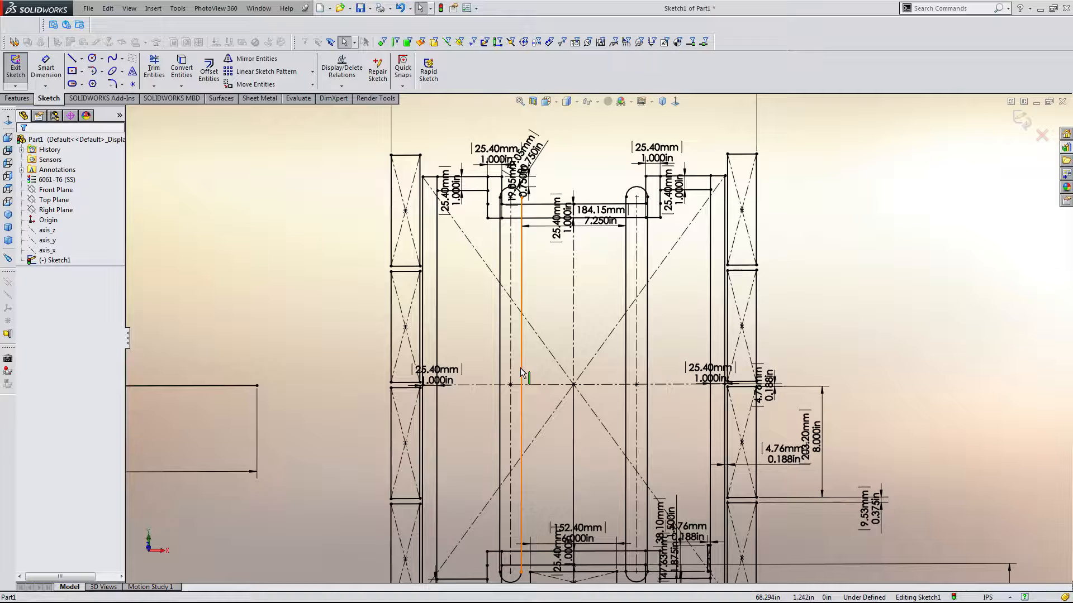
pyautogui.scroll(-5, 521, 367)
pyautogui.scroll(3, 535, 173)
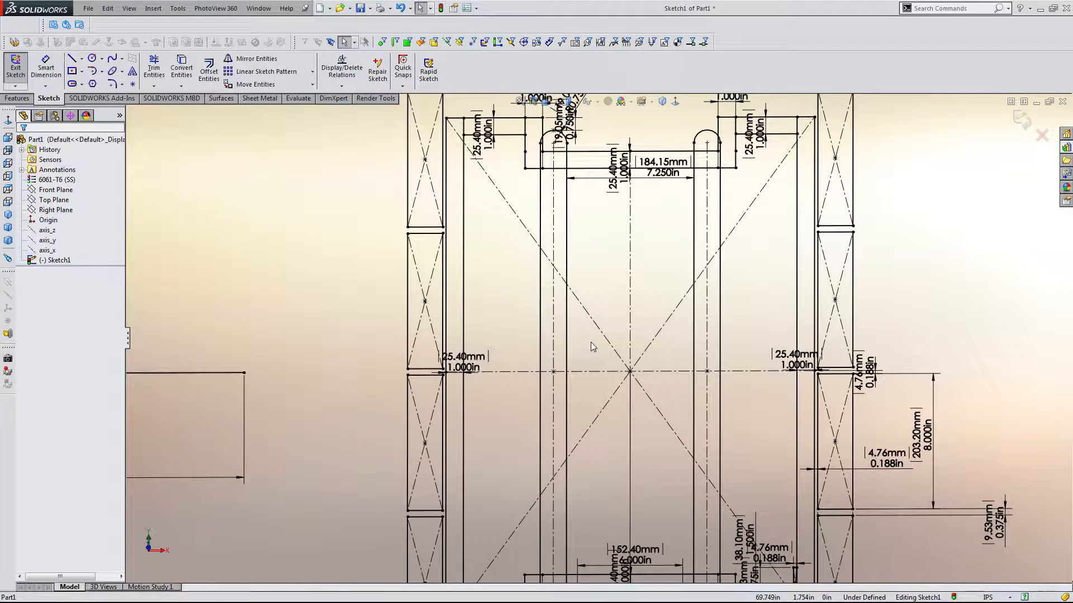
pyautogui.scroll(3, 592, 347)
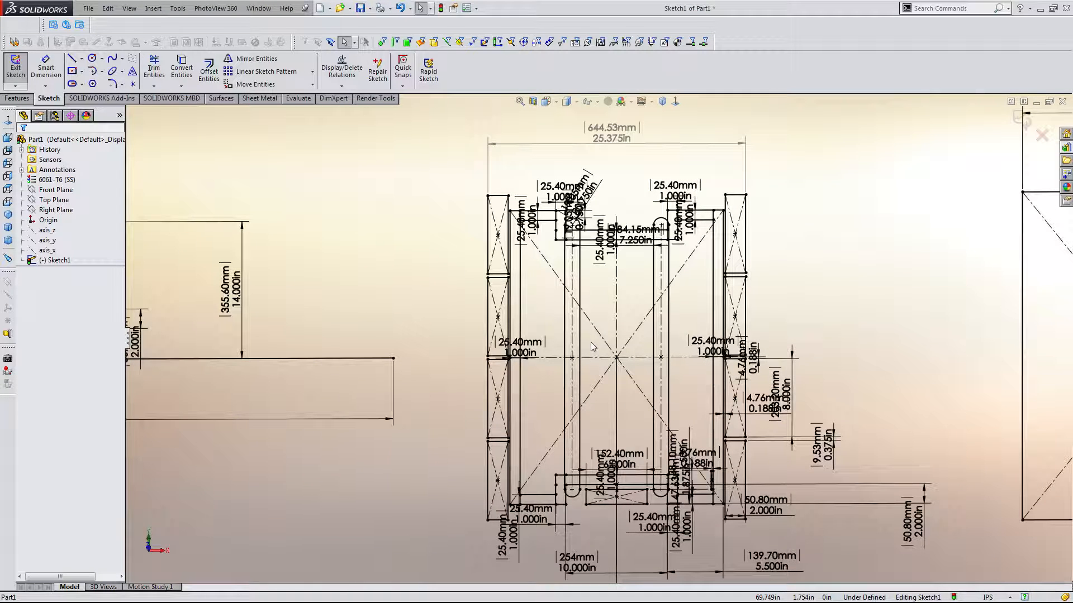
pyautogui.scroll(2, 593, 347)
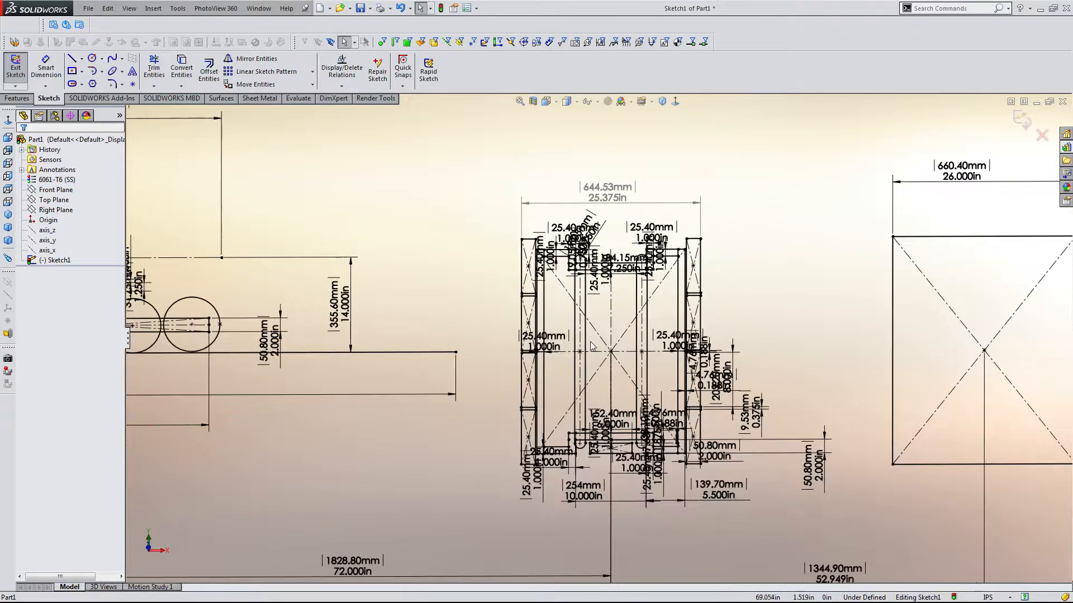
pyautogui.scroll(-5, 545, 321)
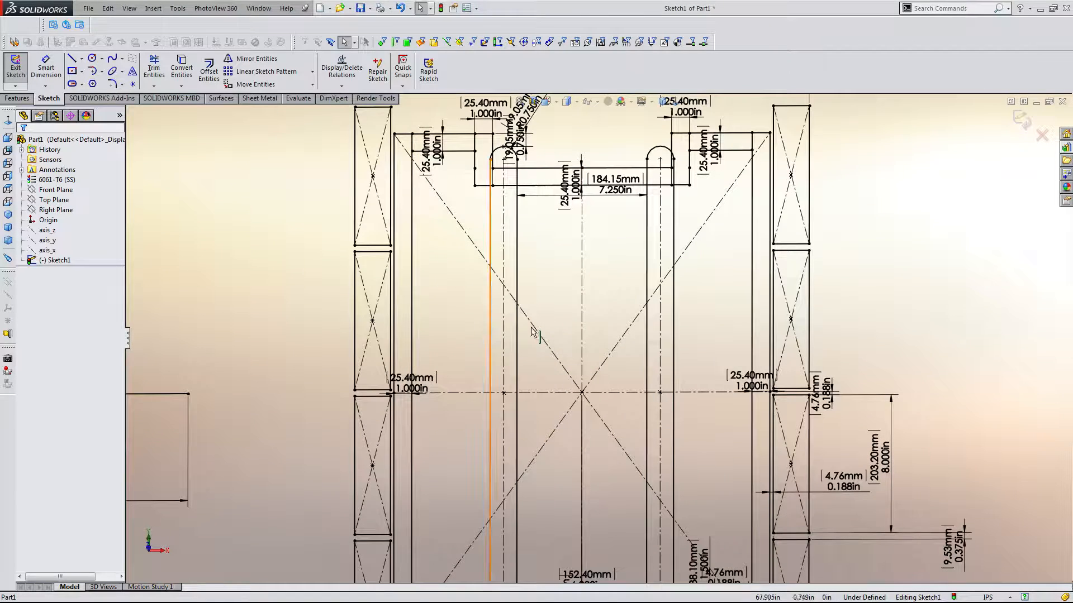
pyautogui.scroll(-4, 511, 385)
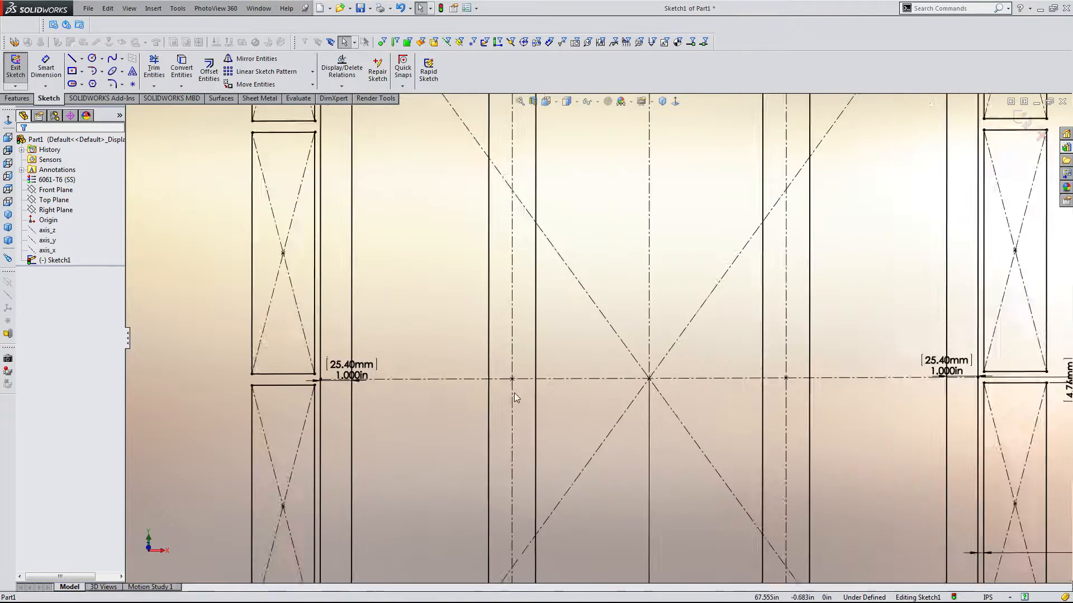
pyautogui.press('c')
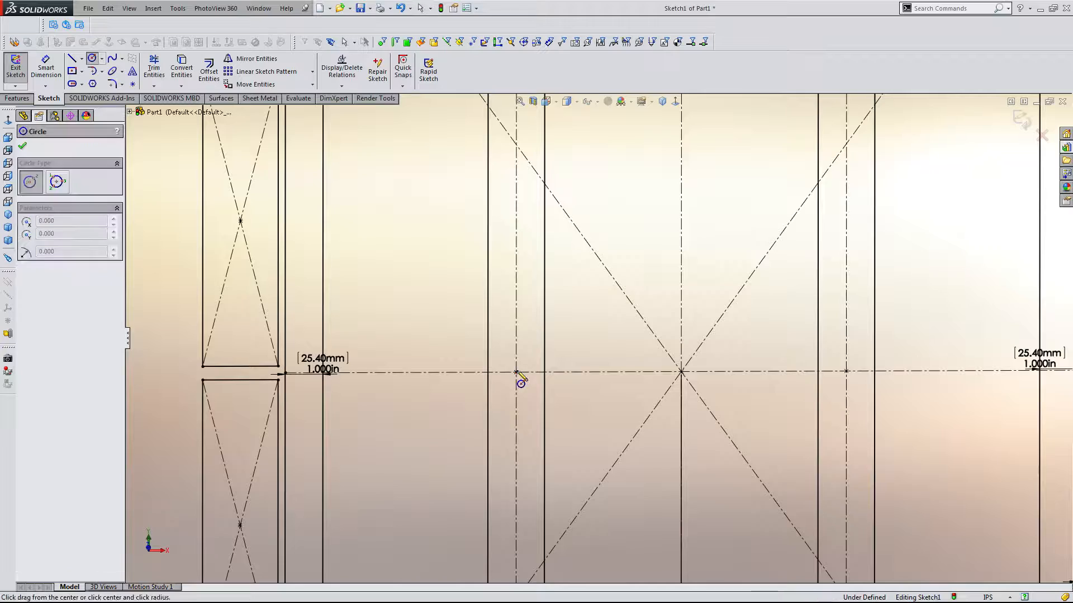
pyautogui.click(516, 372)
pyautogui.press('Escape')
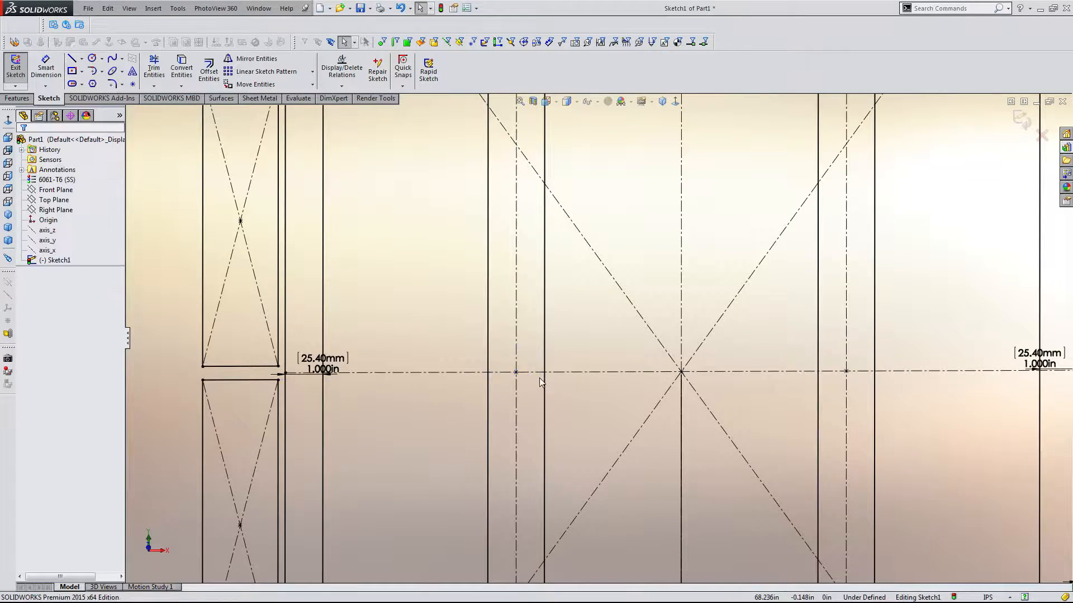
# Inspect the original slot's width and length parameters, then clear the selection
pyautogui.scroll(6, 581, 271)
pyautogui.scroll(-6, 583, 271)
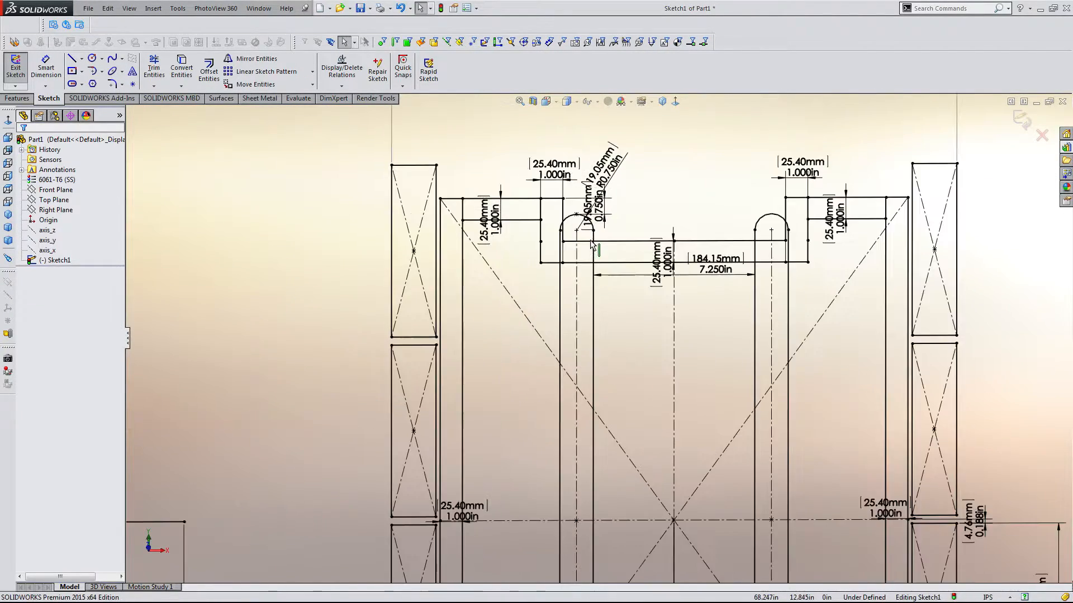
pyautogui.click(585, 249)
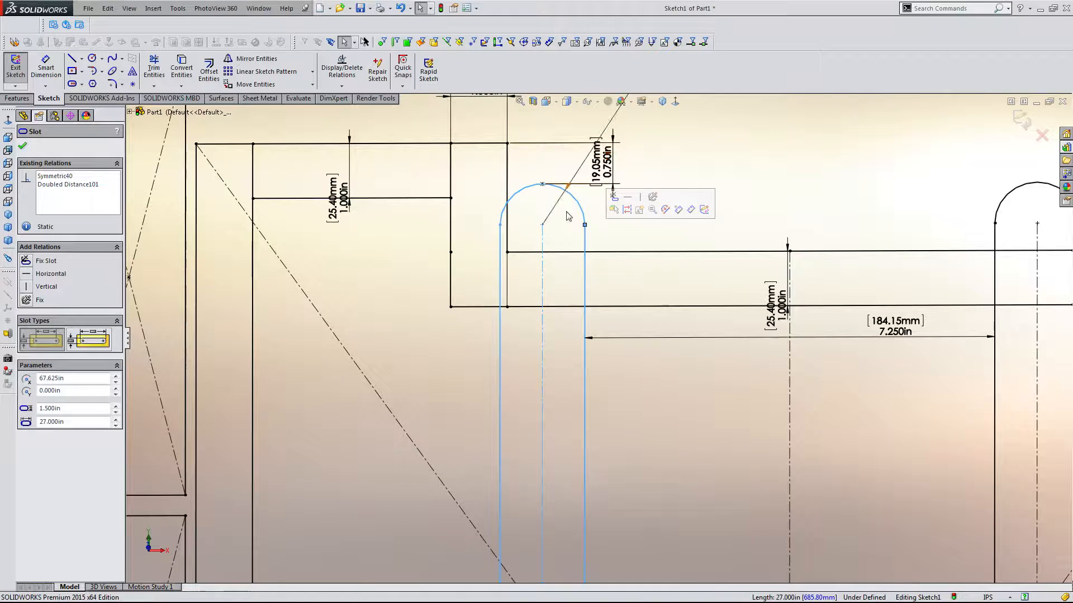
pyautogui.click(616, 400)
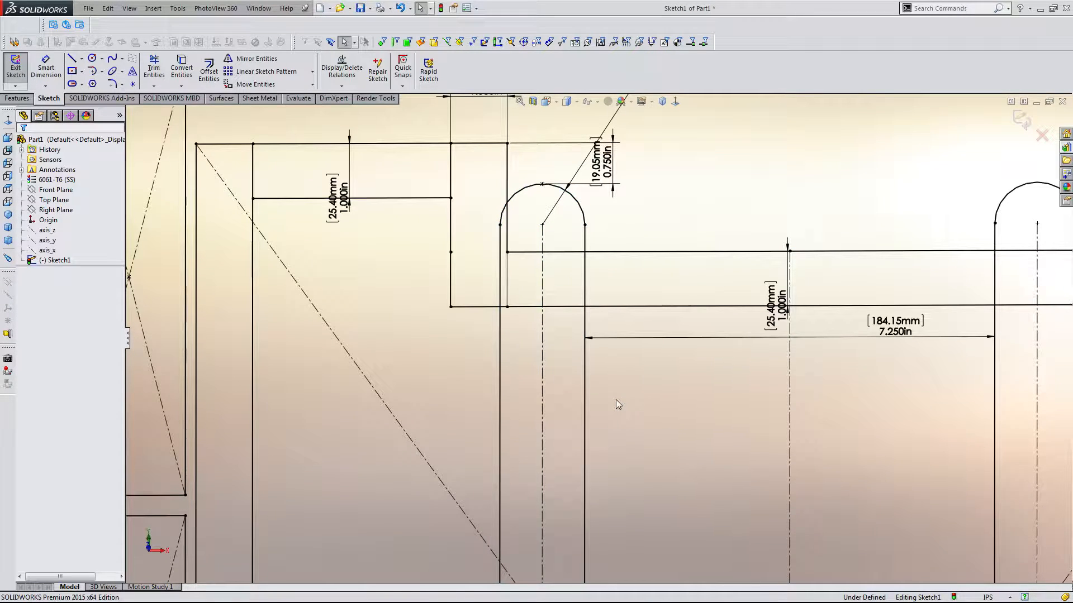
# Move the spacing dimension between the two slots lower, clear of the notched crossbar lines
pyautogui.scroll(5, 616, 399)
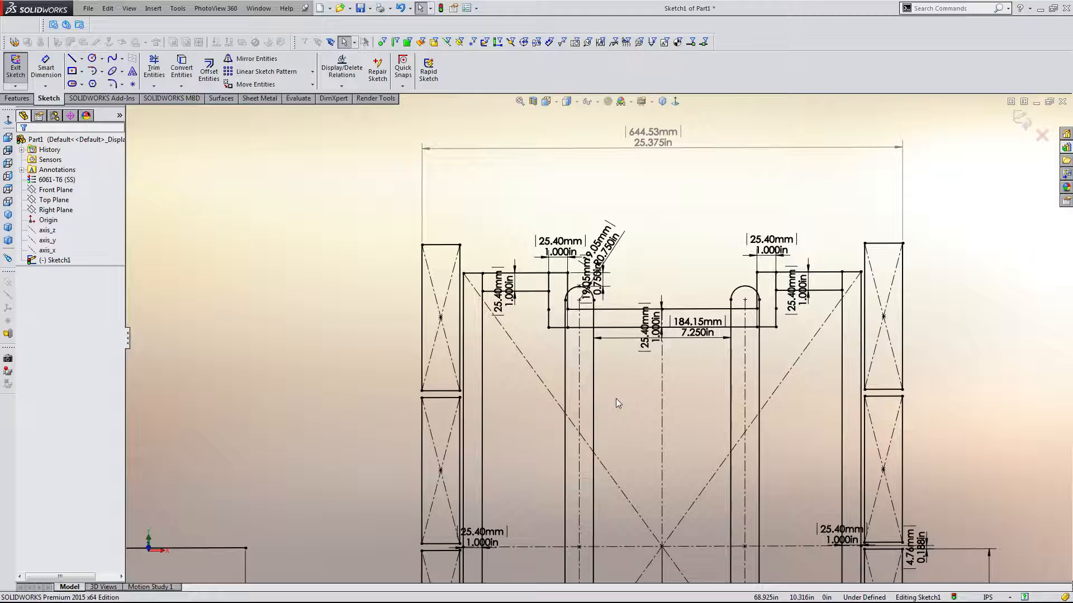
pyautogui.scroll(-3, 616, 399)
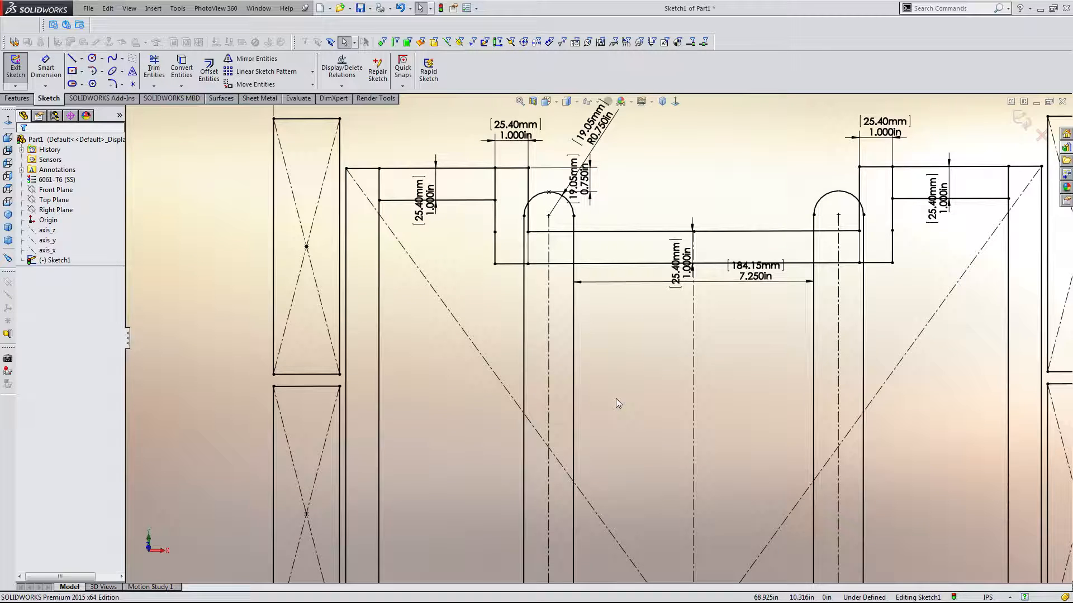
pyautogui.scroll(3, 599, 425)
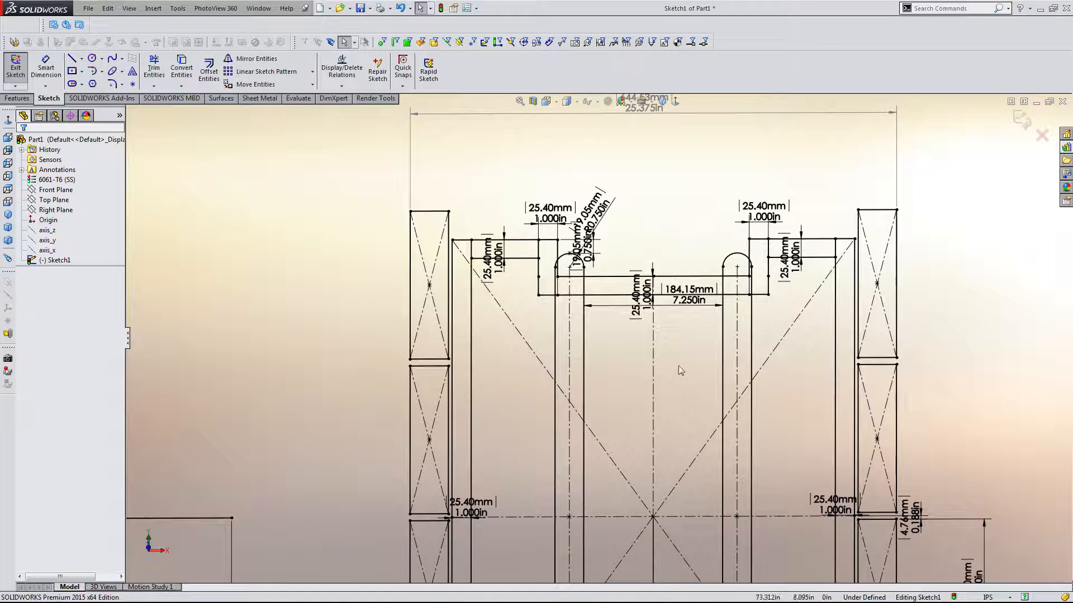
pyautogui.scroll(4, 680, 374)
pyautogui.scroll(-2, 596, 285)
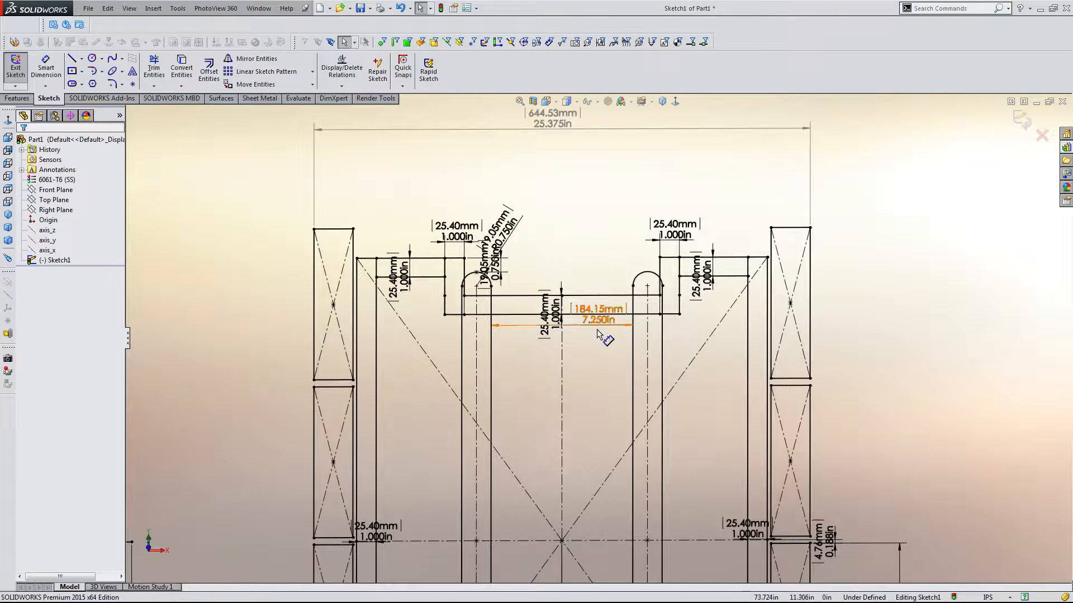
pyautogui.moveTo(605, 319); pyautogui.dragTo(598, 362)
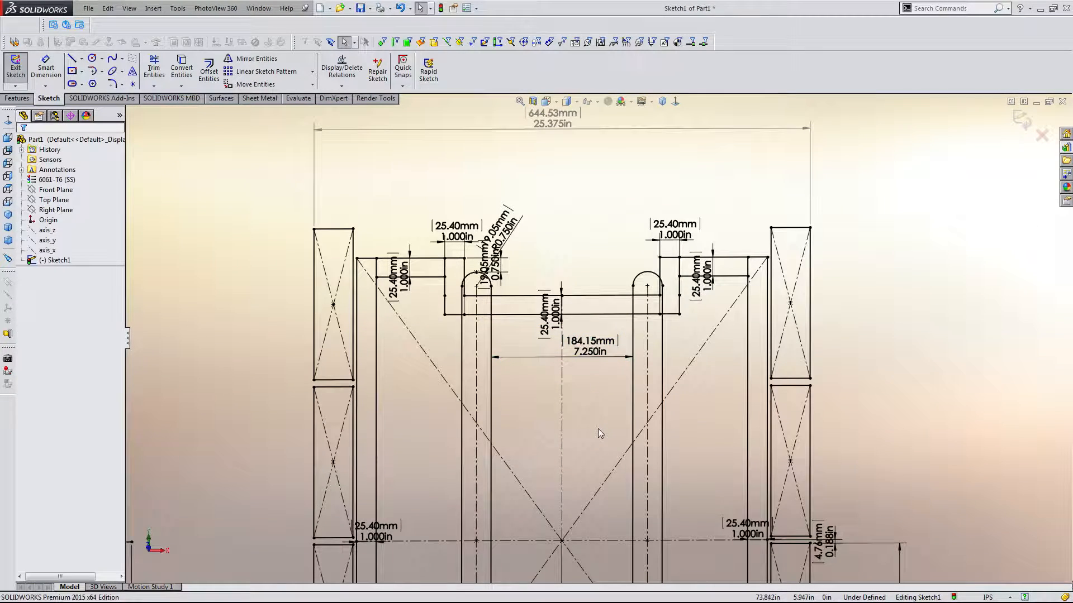
# Examine the frame section within the overall layout and the small rectangle above the wheels in the side view
pyautogui.scroll(6, 597, 428)
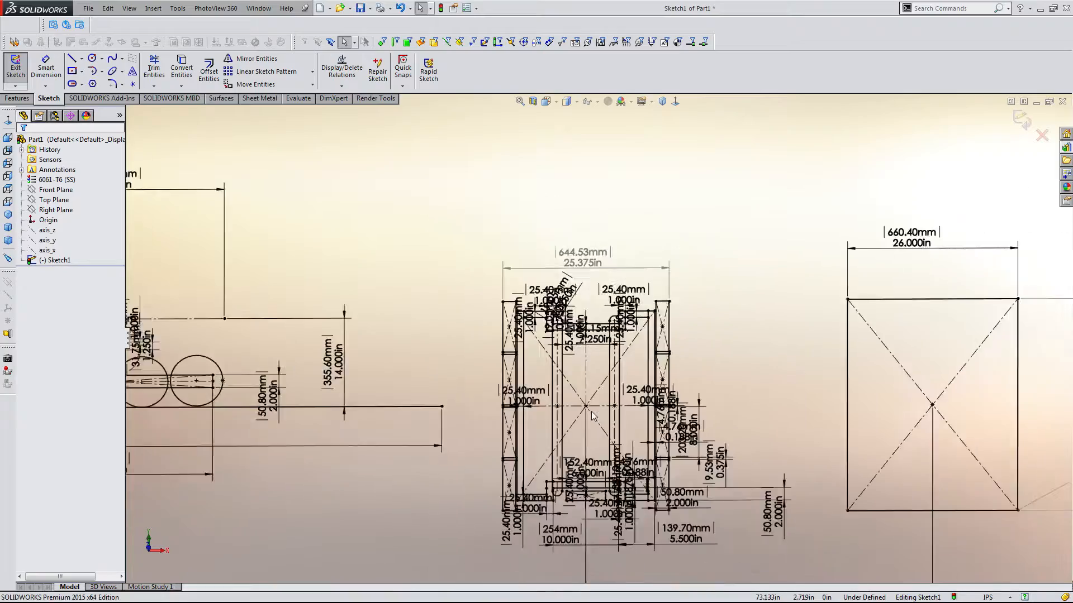
pyautogui.scroll(-3, 408, 407)
pyautogui.scroll(4, 581, 346)
pyautogui.scroll(-4, 581, 346)
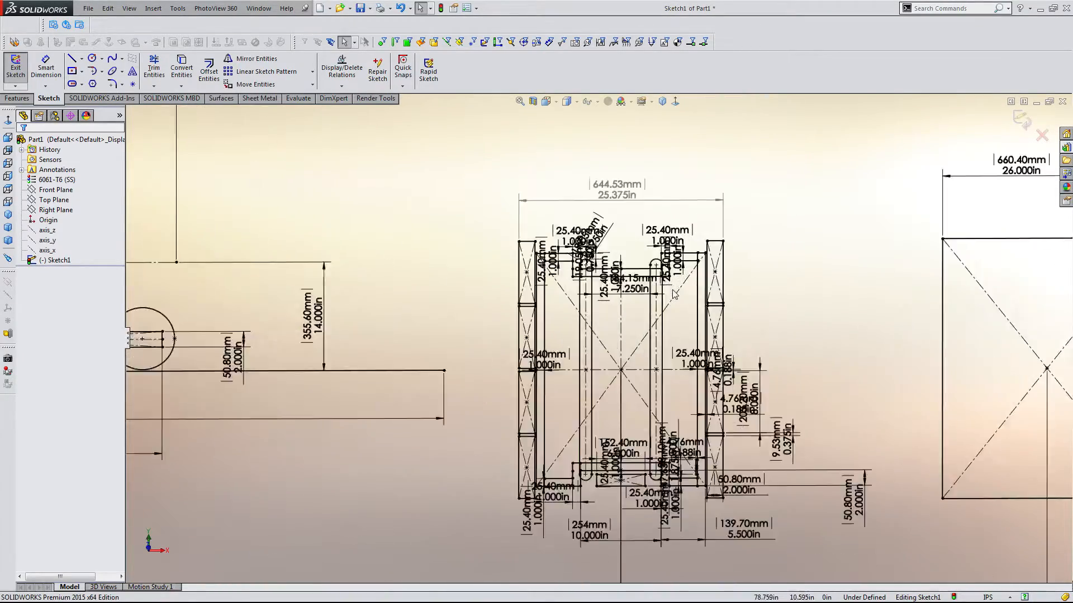
pyautogui.scroll(4, 581, 346)
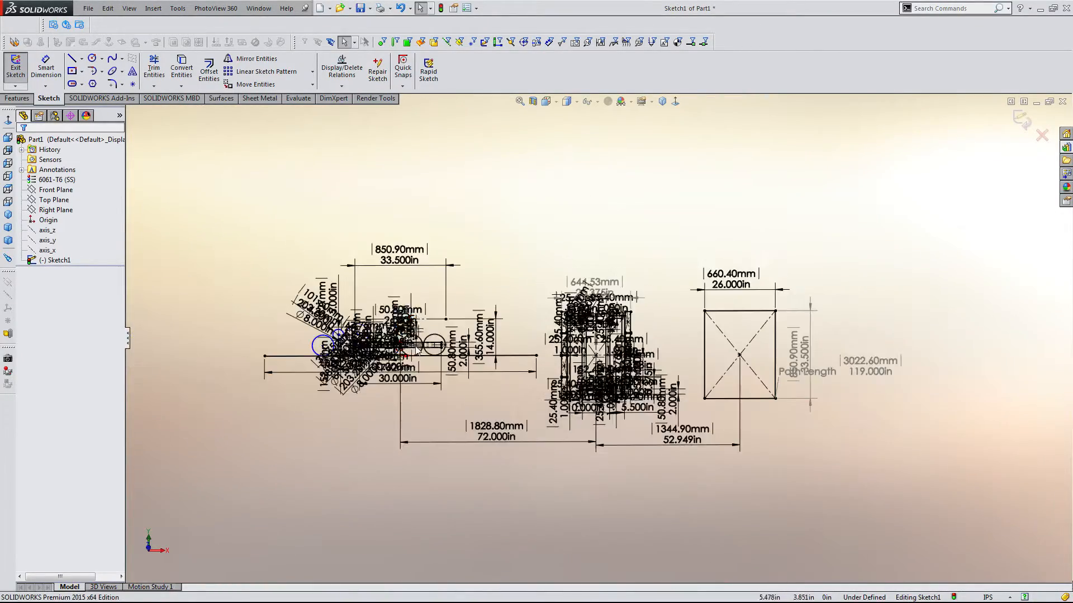
pyautogui.scroll(-4, 505, 323)
pyautogui.scroll(2, 505, 323)
pyautogui.scroll(-4, 492, 329)
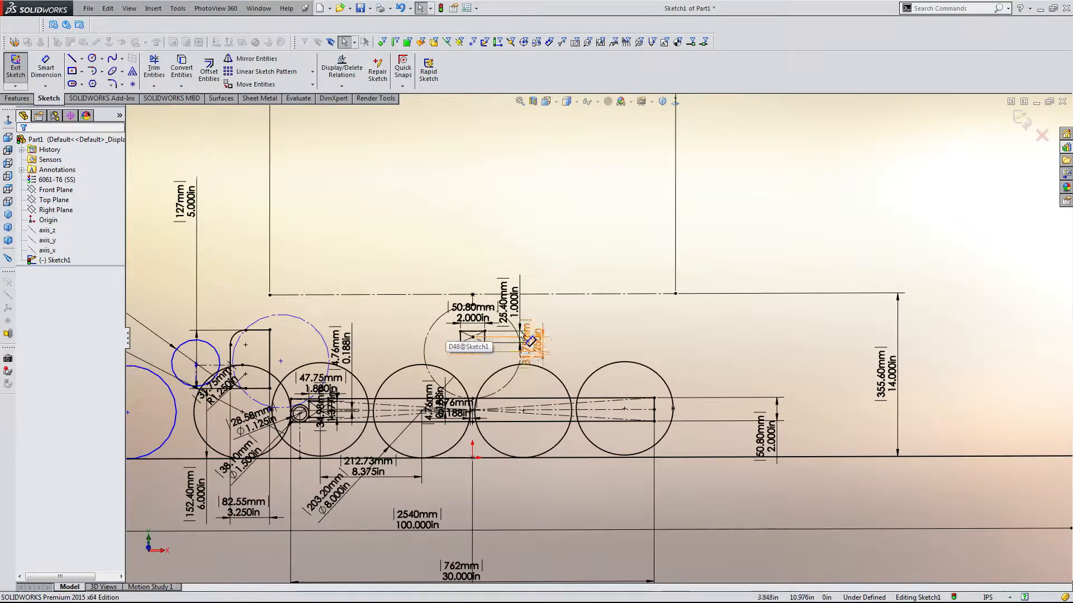
# Delete the 2-inch width dimension of the small rectangle above the wheels and make its upper edge equal to the vertical slot's straight side
pyautogui.click(474, 324)
pyautogui.press('Escape')
pyautogui.click(474, 329)
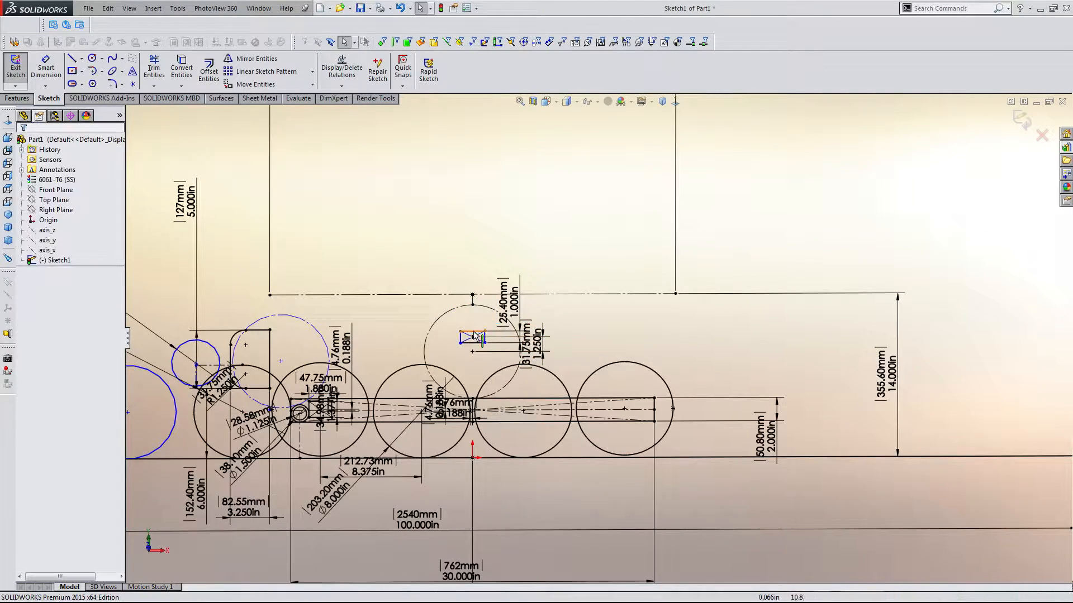
pyautogui.scroll(3, 419, 342)
pyautogui.scroll(-2, 908, 373)
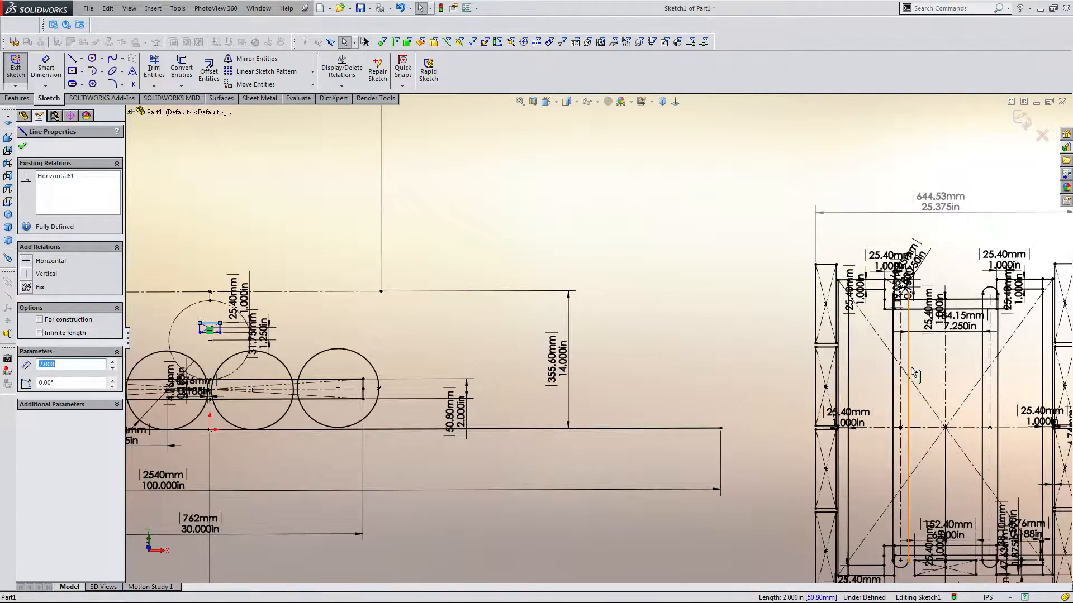
pyautogui.keyDown('ctrl'); pyautogui.click(908, 373); pyautogui.keyUp('ctrl')
pyautogui.click(1018, 319)
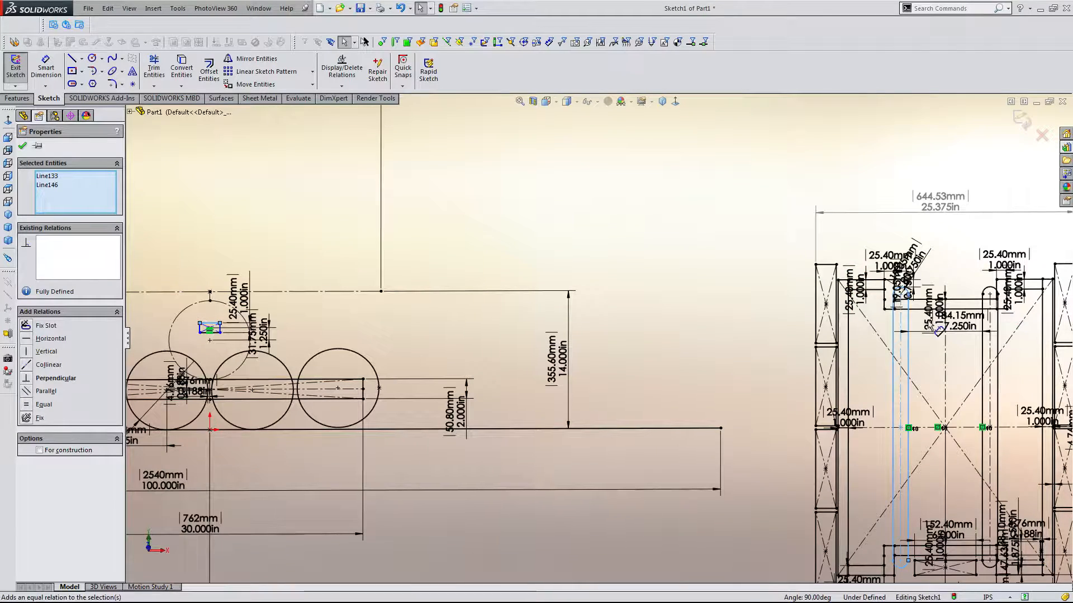
pyautogui.click(701, 210)
# Examine the lengthened rectangle above the wheels and compare it with the slots in the frame section
pyautogui.scroll(5, 581, 266)
pyautogui.scroll(-6, 478, 386)
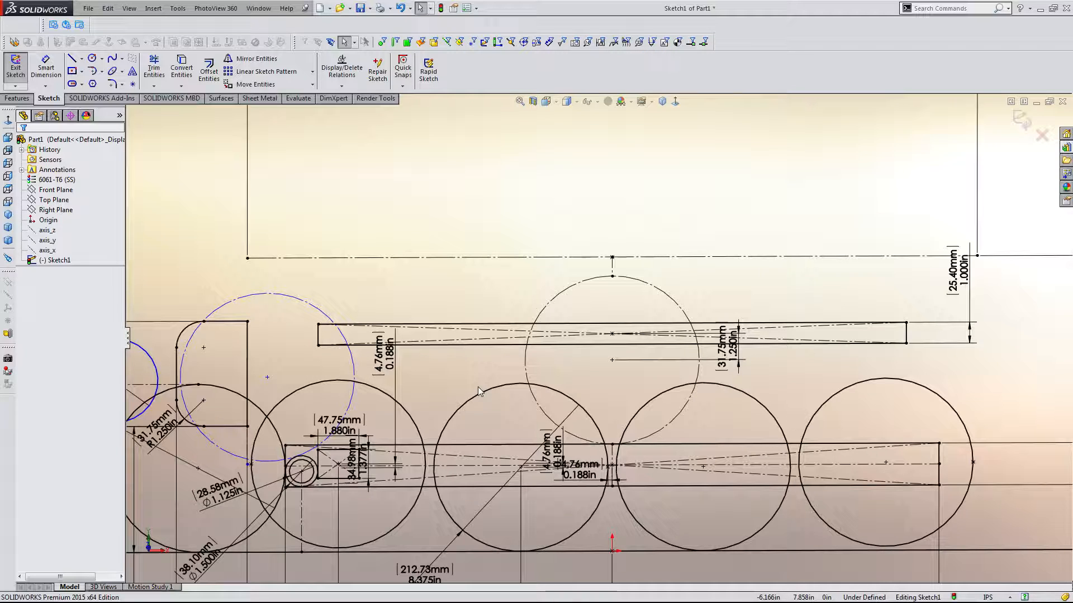
pyautogui.scroll(5, 478, 387)
pyautogui.scroll(-1, 681, 336)
pyautogui.scroll(5, 682, 336)
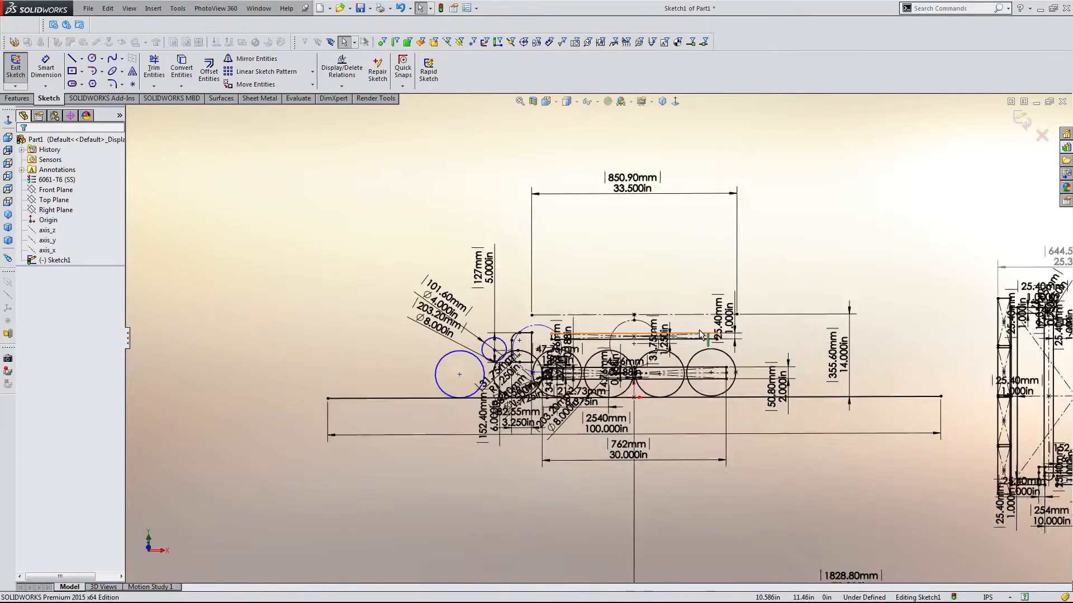
pyautogui.scroll(-5, 898, 342)
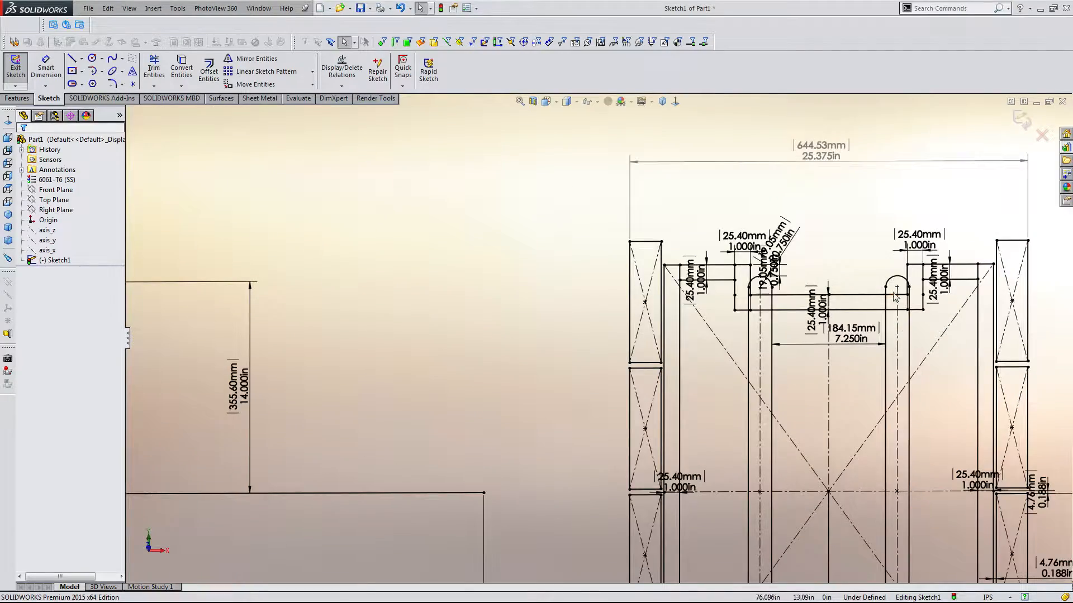
pyautogui.scroll(4, 558, 366)
pyautogui.scroll(-7, 316, 370)
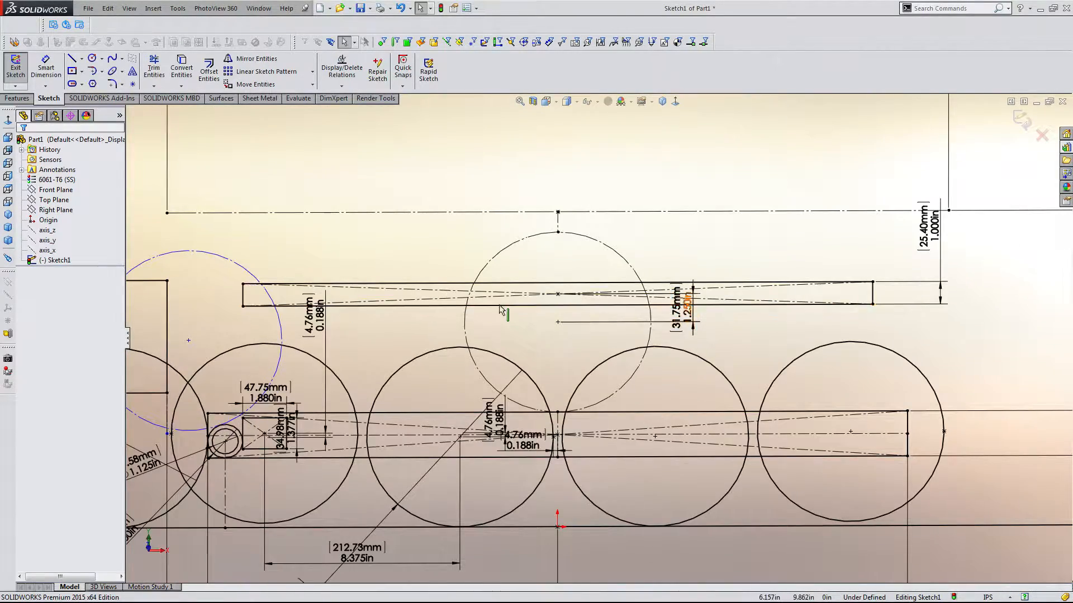
pyautogui.scroll(2, 569, 334)
pyautogui.scroll(-2, 475, 357)
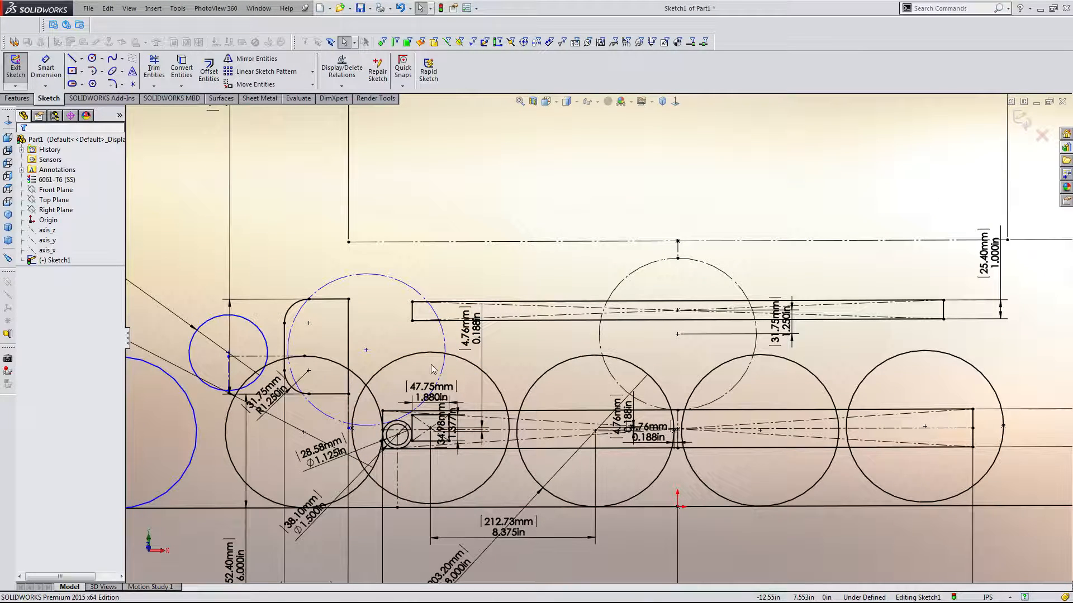
# Examine the clearance between the dashed wheel circle, the long rectangle and the neighbouring wheels in the side view
pyautogui.scroll(3, 431, 369)
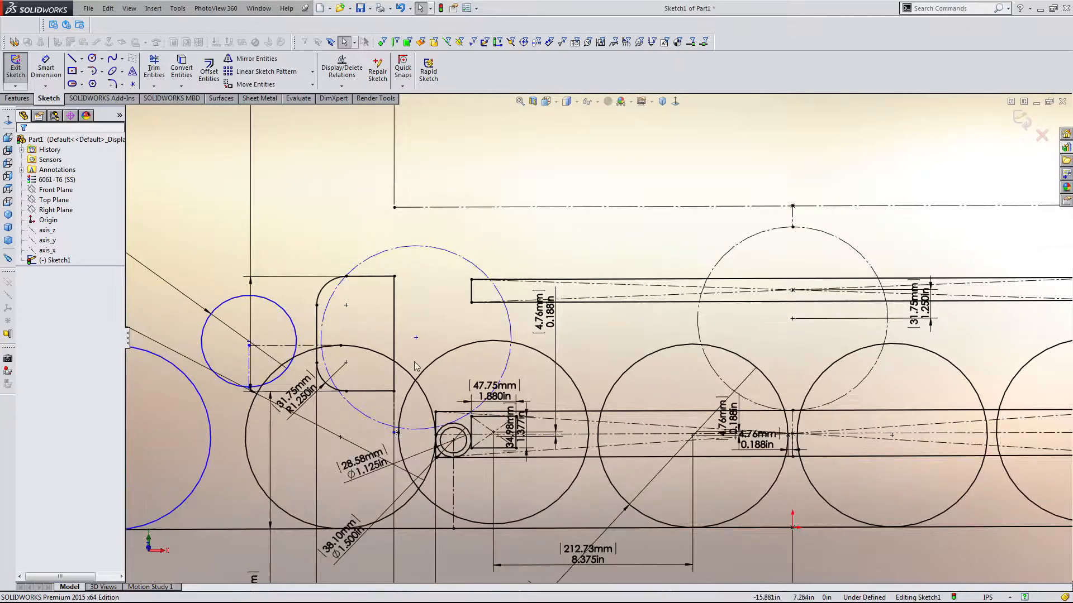
pyautogui.scroll(3, 723, 336)
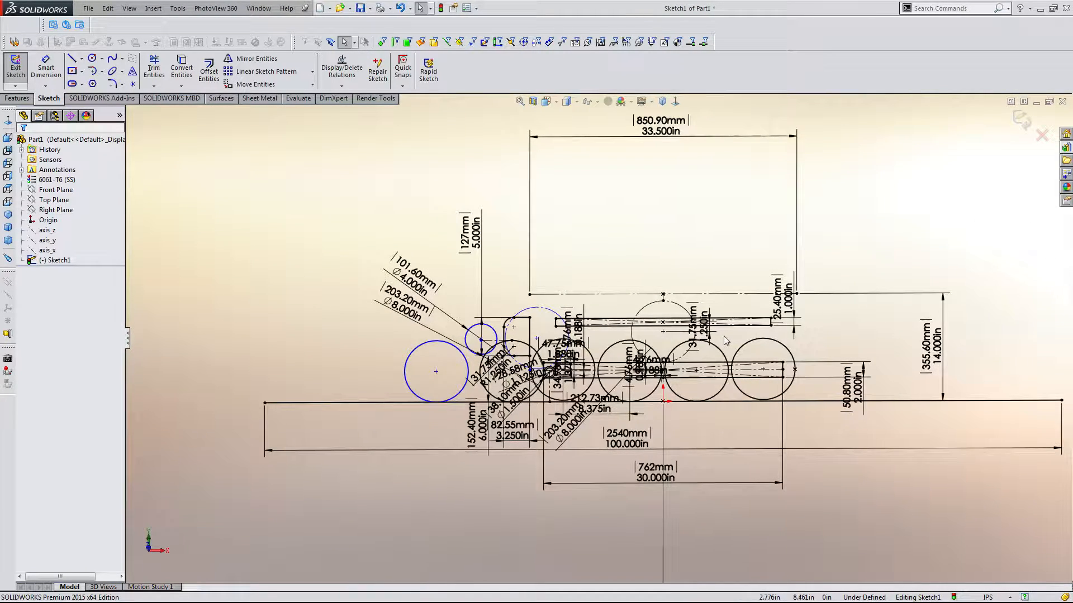
pyautogui.scroll(3, 723, 336)
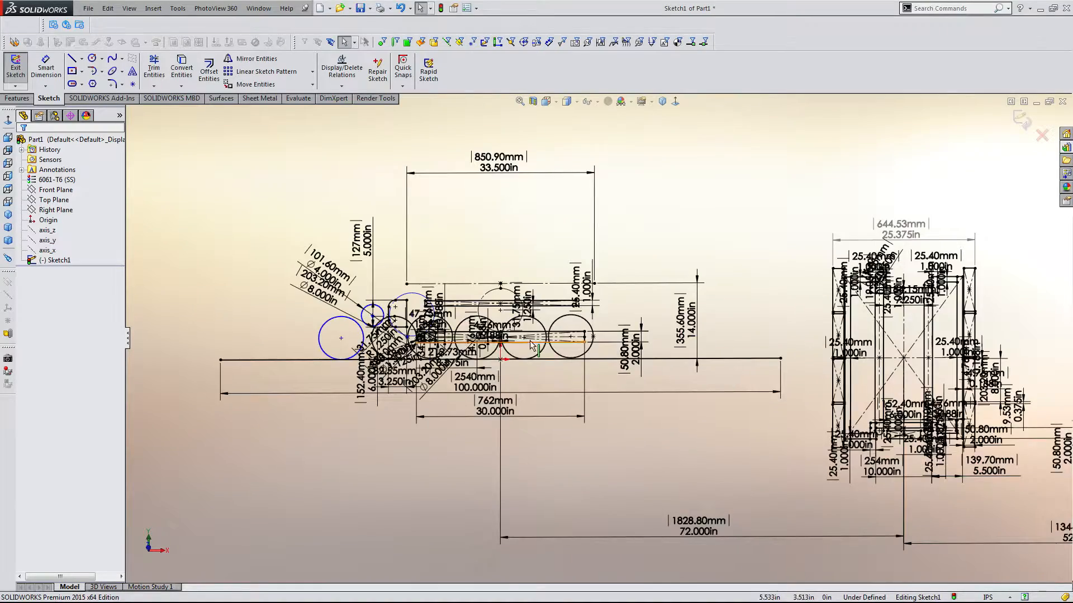
pyautogui.scroll(-3, 531, 345)
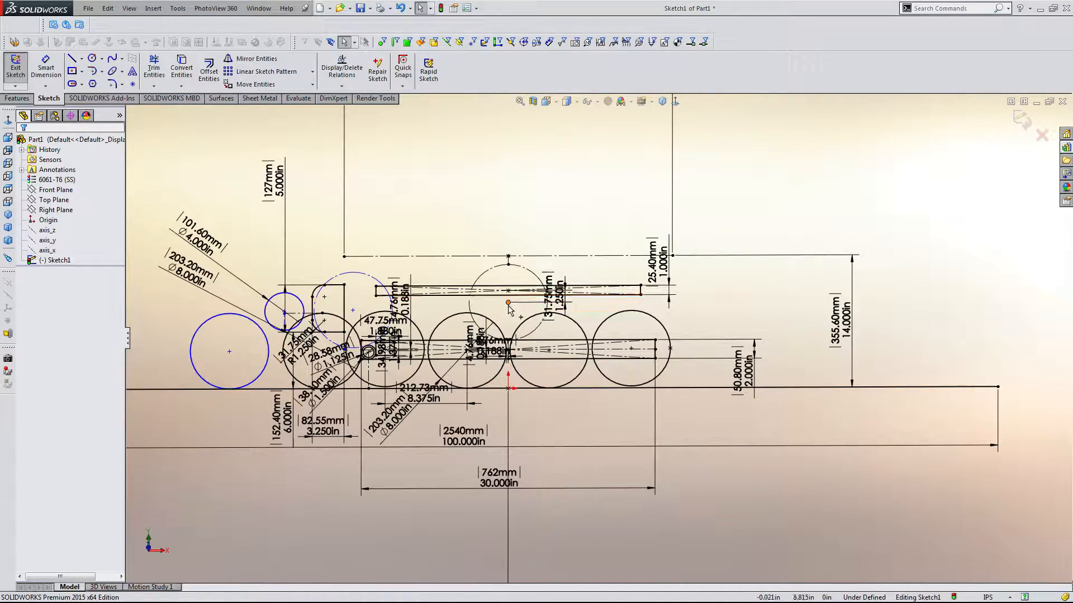
pyautogui.scroll(-3, 514, 297)
pyautogui.scroll(5, 541, 317)
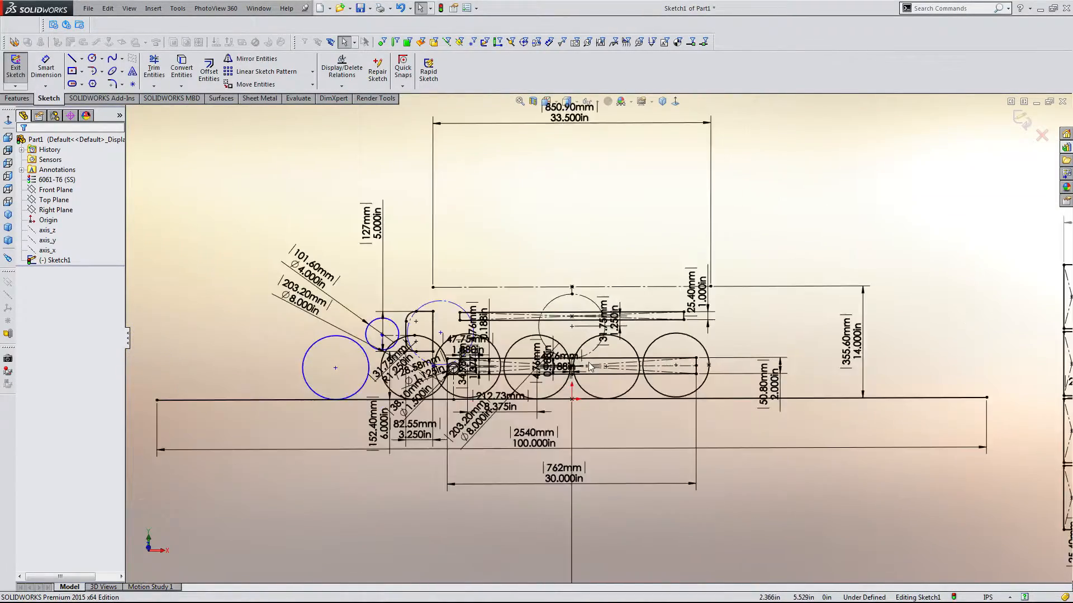
pyautogui.scroll(2, 829, 348)
pyautogui.scroll(-3, 838, 313)
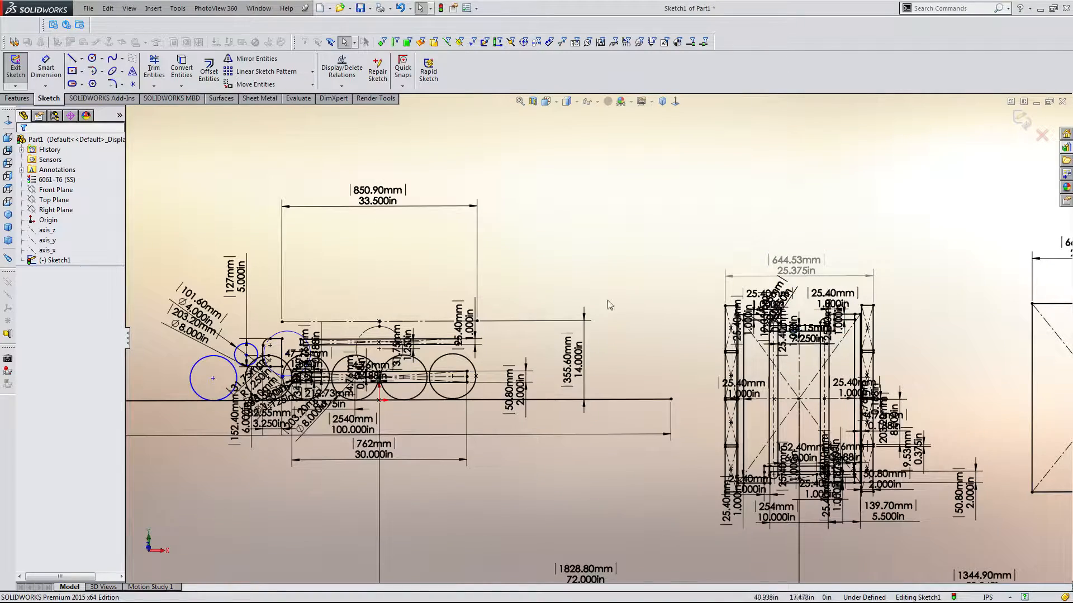
pyautogui.scroll(-8, 385, 347)
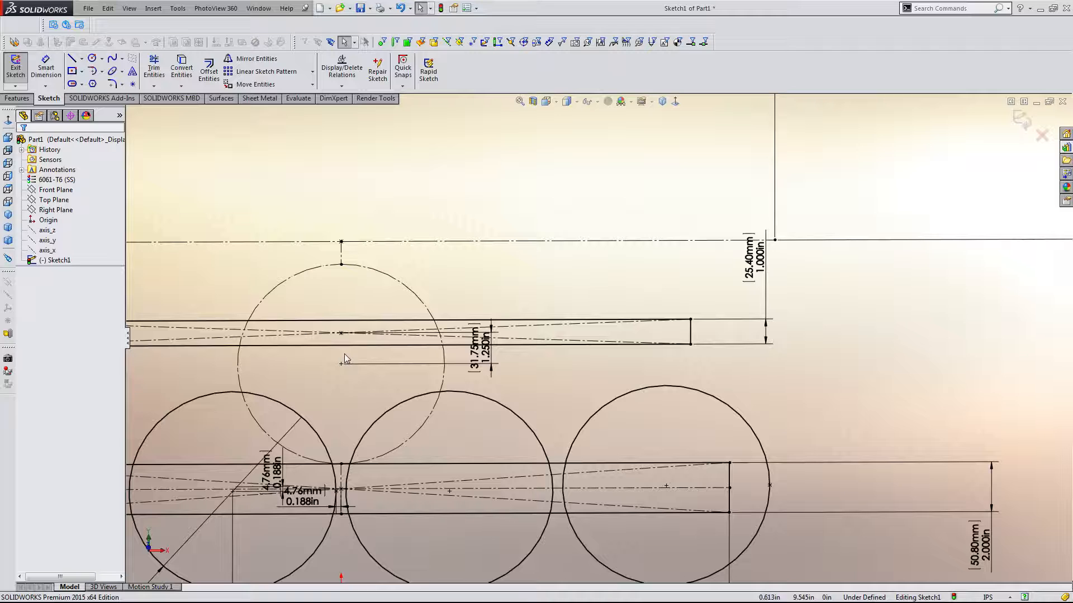
pyautogui.scroll(2, 344, 354)
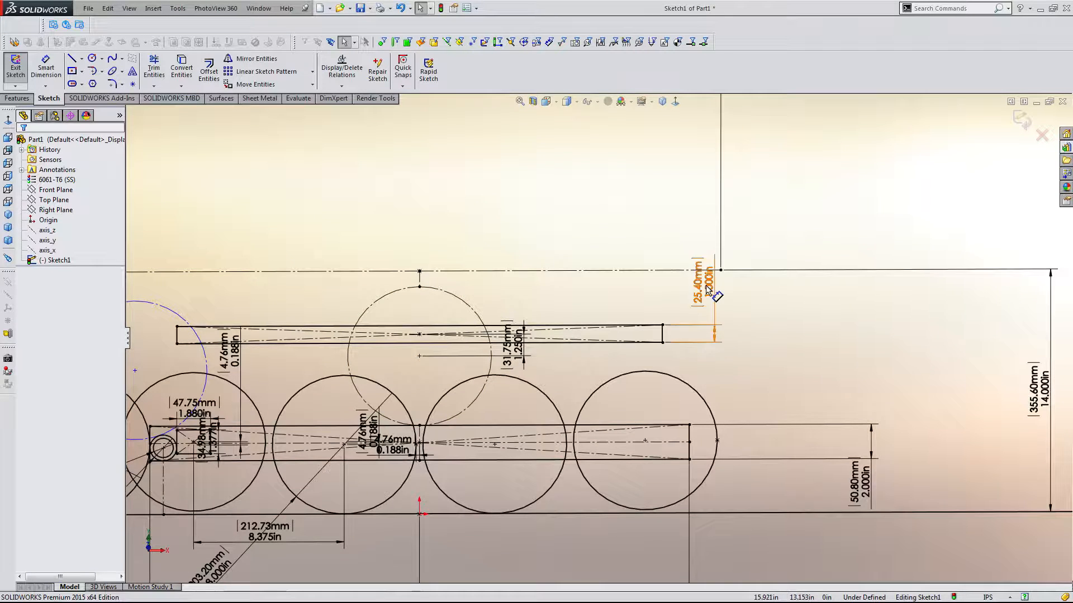
pyautogui.scroll(1, 533, 326)
pyautogui.scroll(-2, 533, 327)
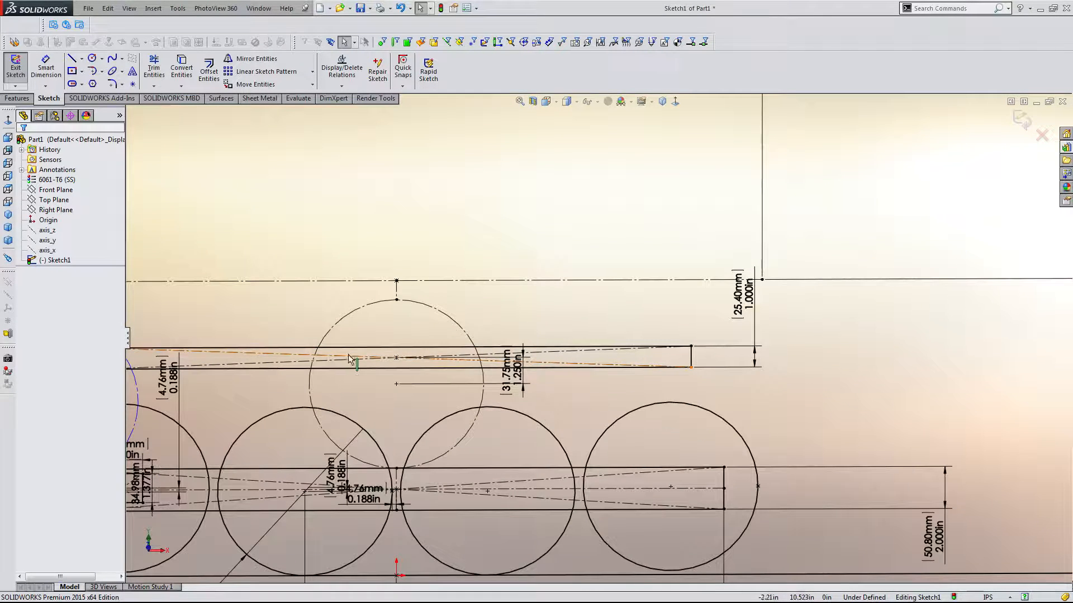
# Place two sketch points on opposite sides of the dashed construction circle, inside the long rectangle at its centre height
pyautogui.click(133, 84)
pyautogui.scroll(-2, 371, 326)
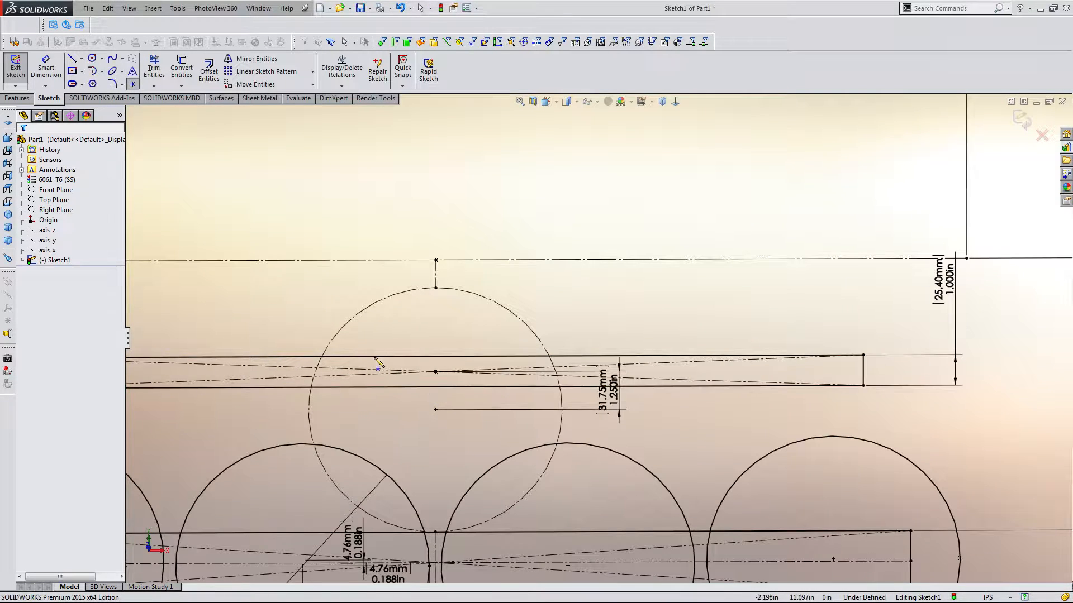
pyautogui.scroll(-2, 378, 366)
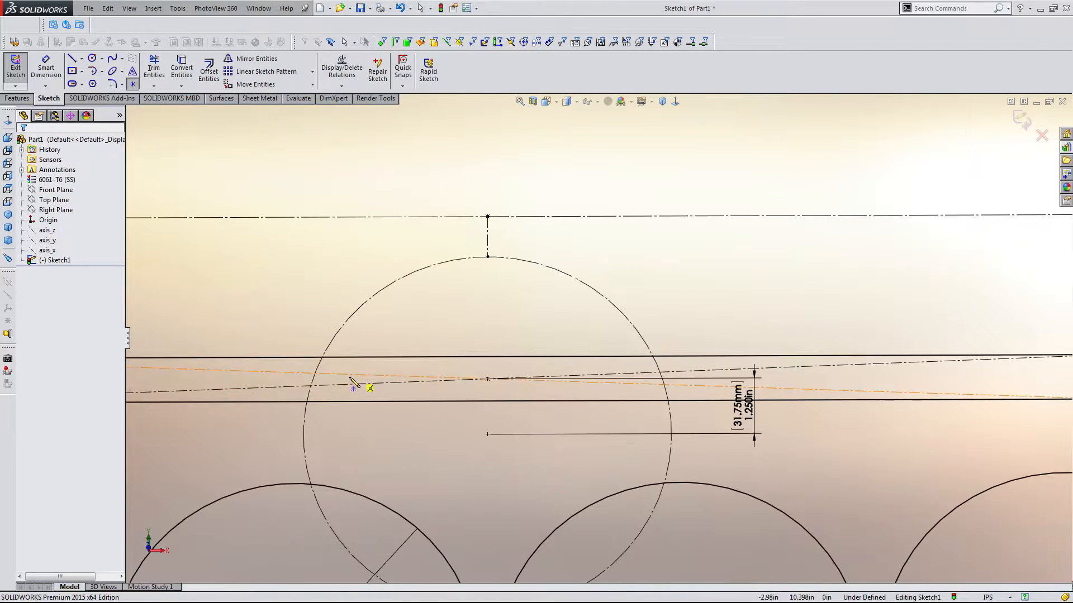
pyautogui.click(311, 380)
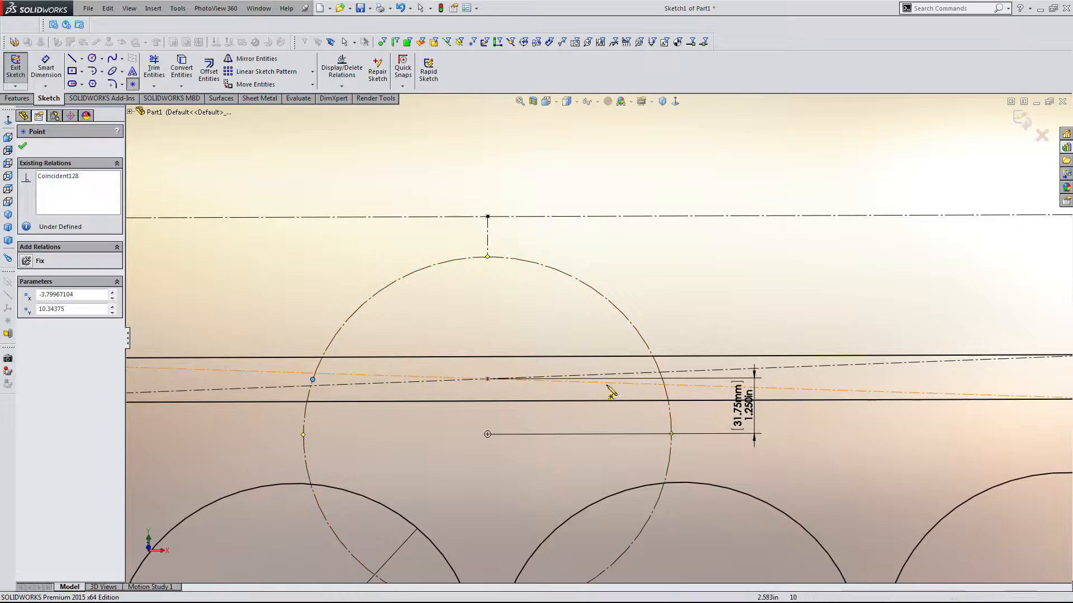
pyautogui.click(663, 381)
pyautogui.press('Escape')
# Add a horizontal relation between the two circle points and the long rectangle's centre point
pyautogui.click(662, 379)
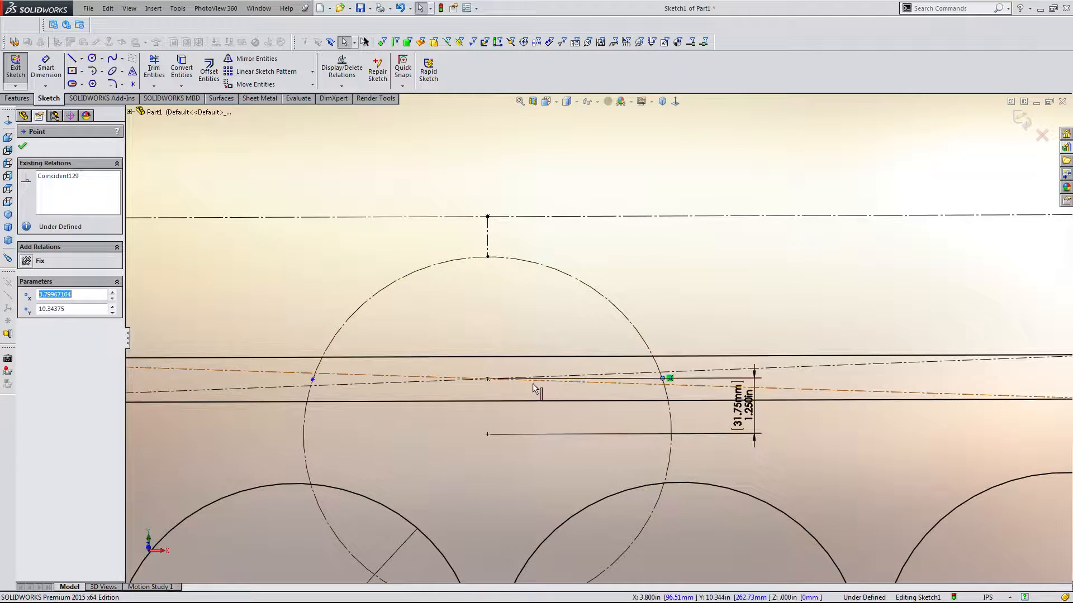
pyautogui.keyDown('ctrl'); pyautogui.click(488, 379); pyautogui.keyUp('ctrl')
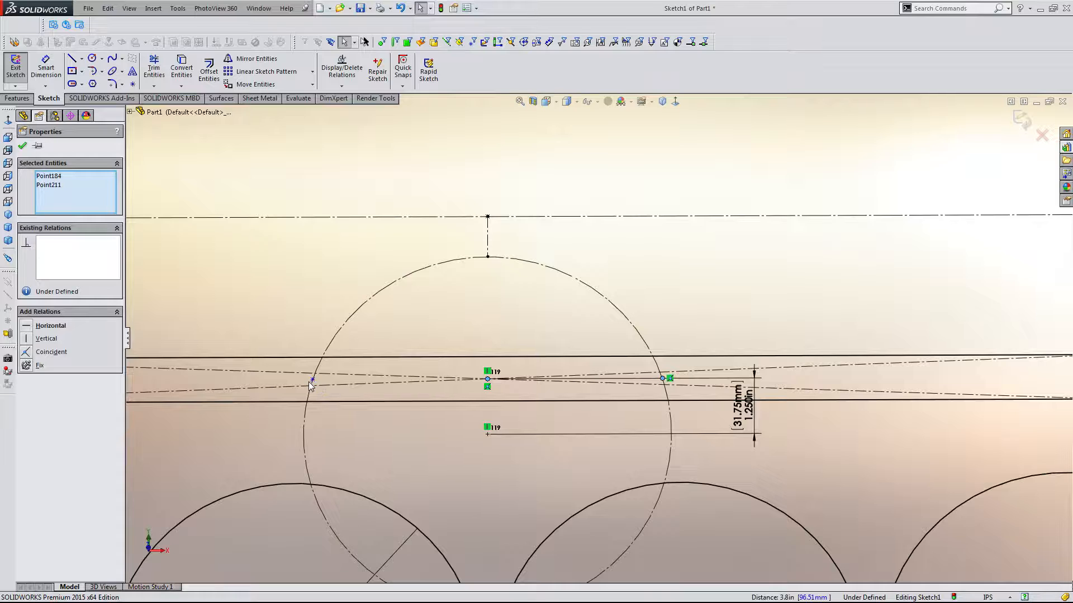
pyautogui.keyDown('ctrl'); pyautogui.click(312, 380); pyautogui.keyUp('ctrl')
pyautogui.click(342, 335)
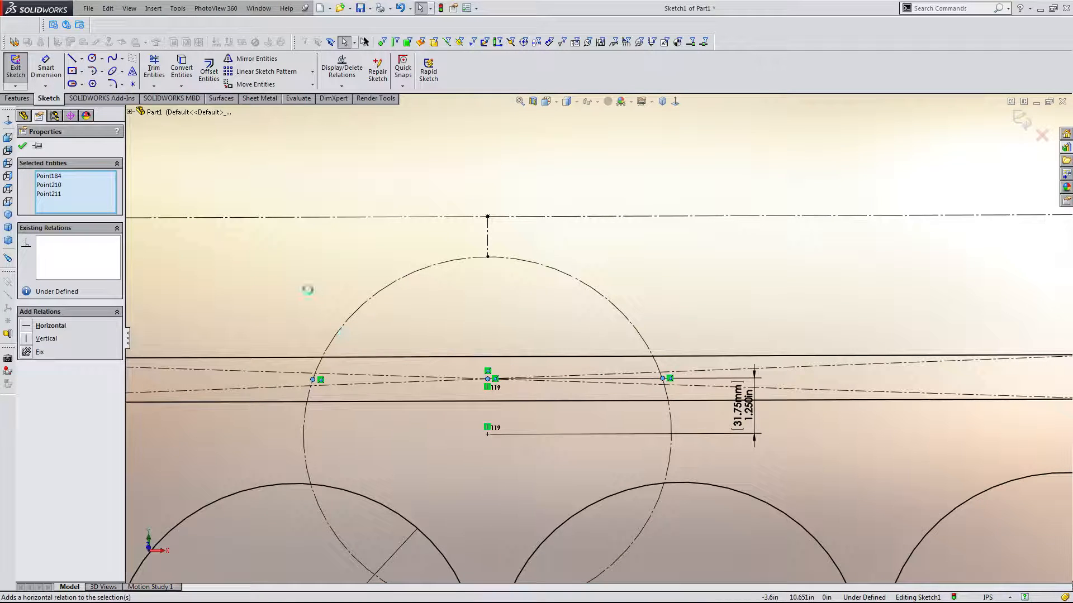
pyautogui.click(297, 273)
pyautogui.scroll(4, 307, 278)
pyautogui.scroll(-4, 472, 359)
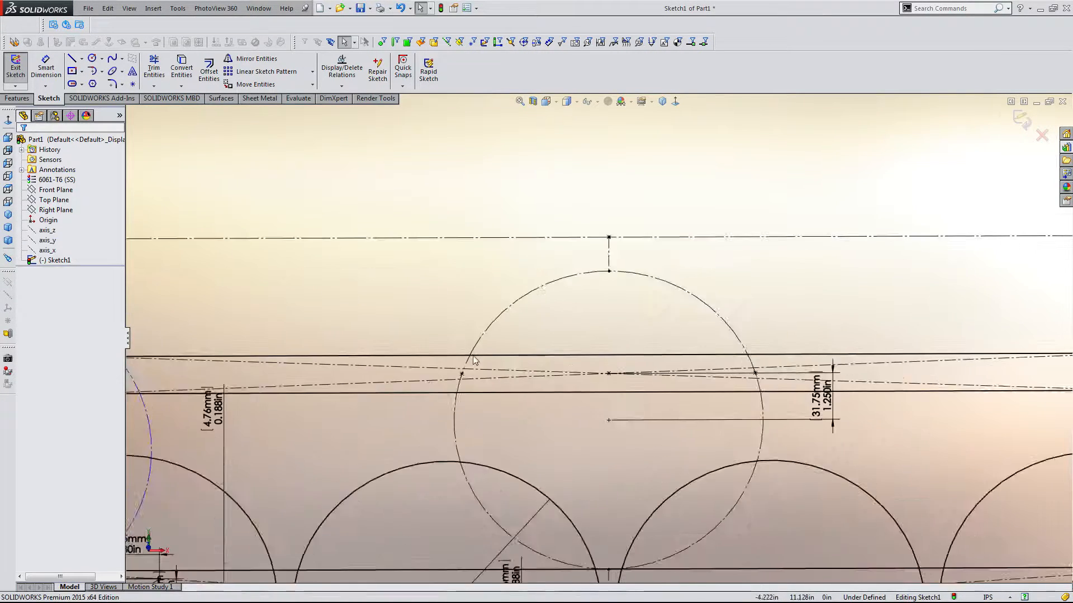
pyautogui.press('d')
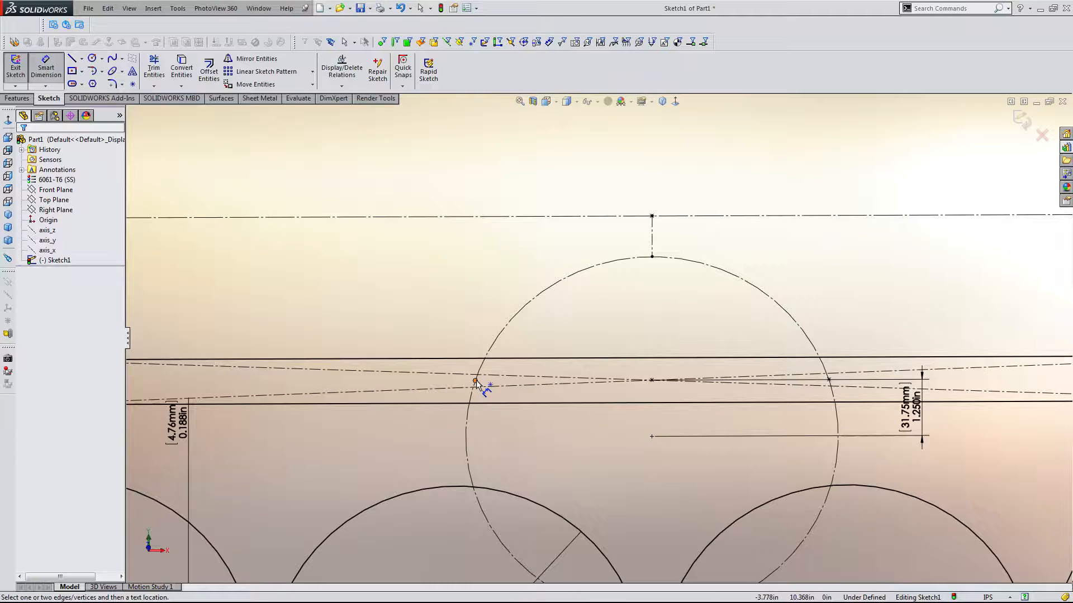
pyautogui.click(475, 380)
pyautogui.press('Escape')
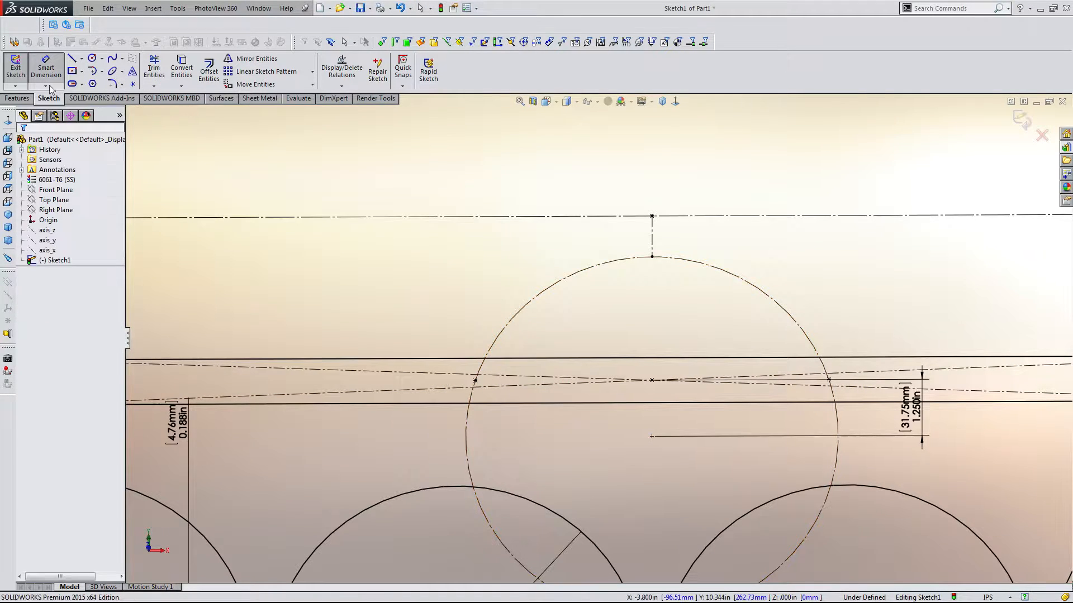
# Draw a horizontal construction centerline between the two points on the dashed circle and inspect its length
pyautogui.click(81, 58)
pyautogui.click(95, 68)
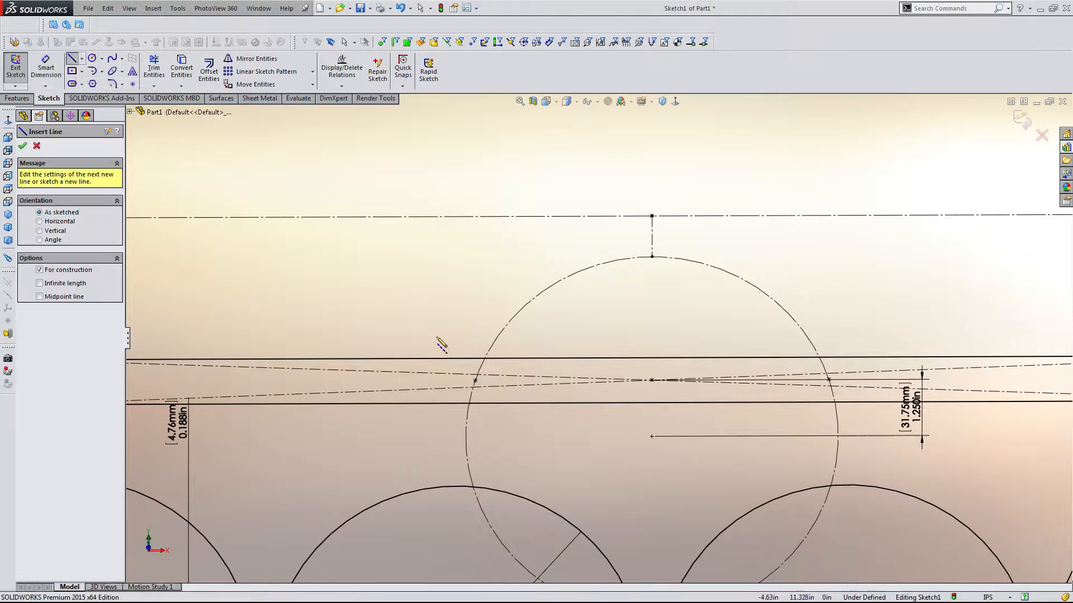
pyautogui.click(476, 380)
pyautogui.click(829, 380)
pyautogui.press('Escape')
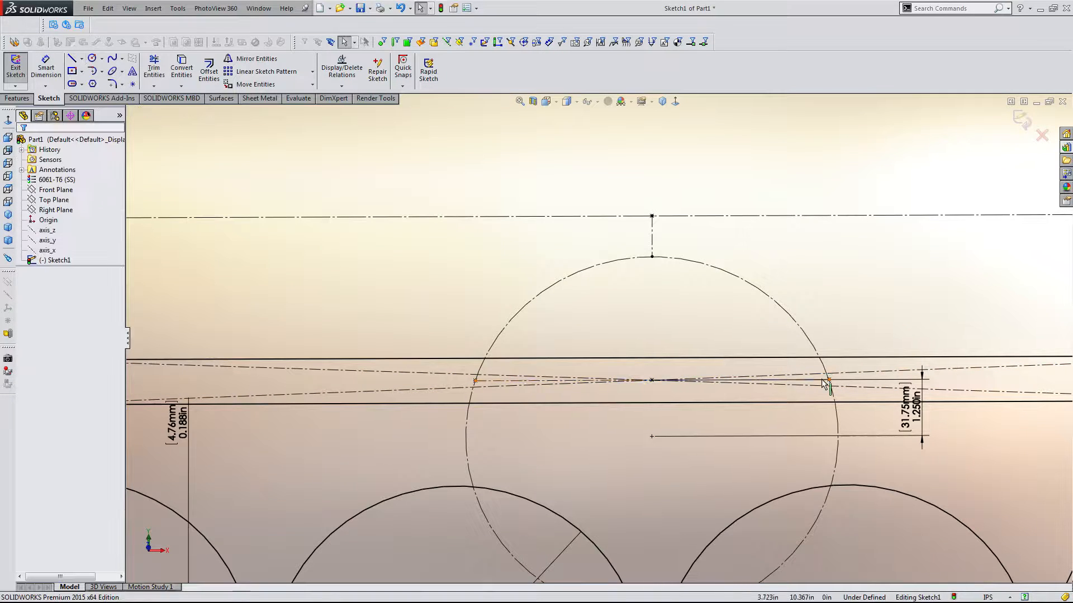
pyautogui.click(818, 381)
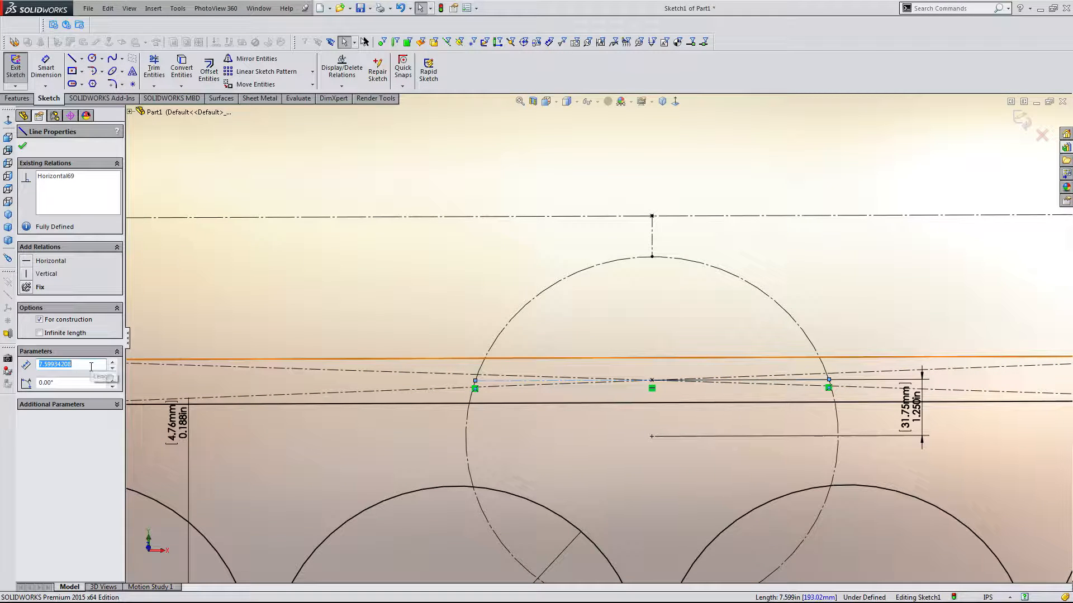
pyautogui.click(397, 290)
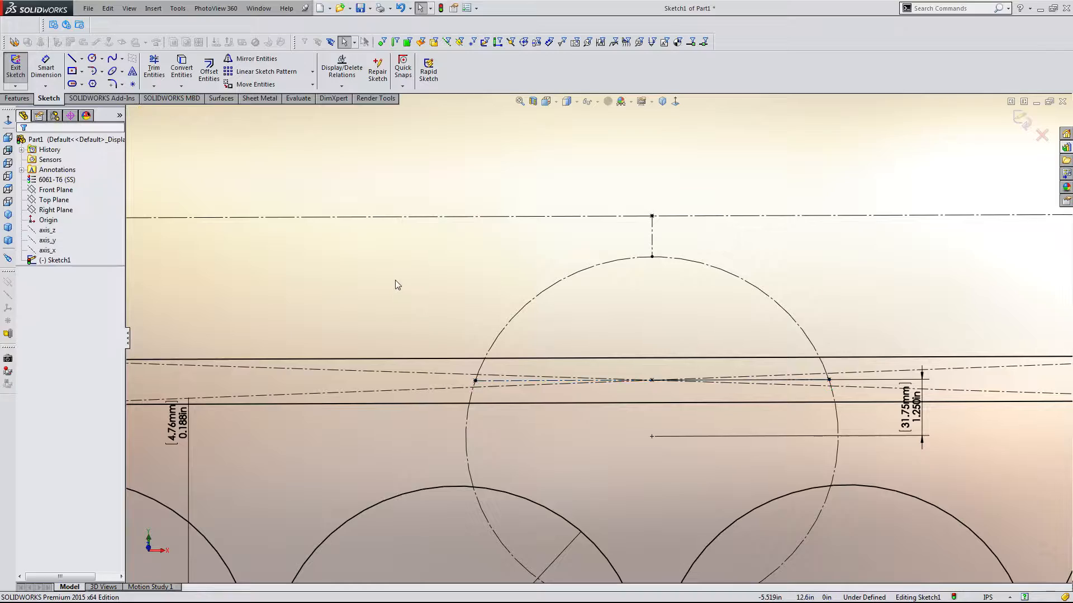
# Set the distance between the two mirrored slots' inner edges in the top-view frame to 7.0 in
pyautogui.scroll(2, 396, 283)
pyautogui.scroll(8, 396, 284)
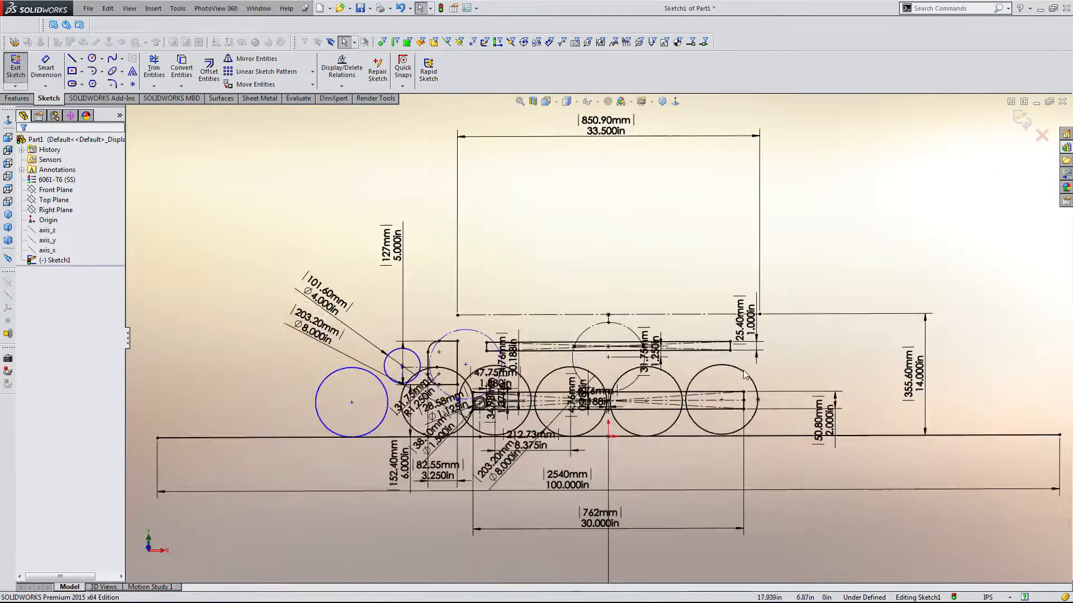
pyautogui.scroll(-5, 985, 362)
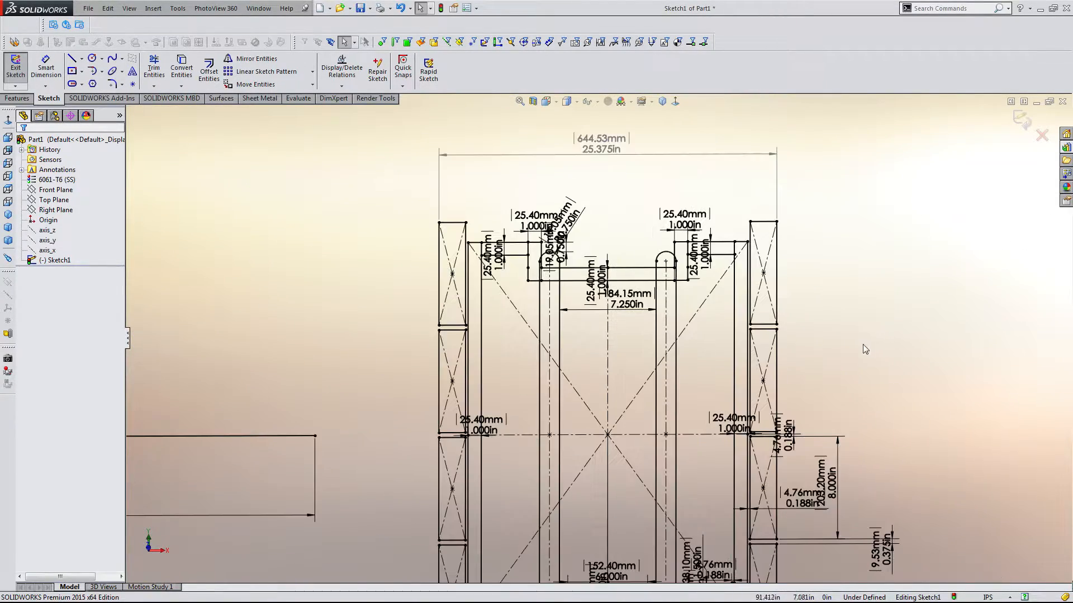
pyautogui.doubleClick(626, 302)
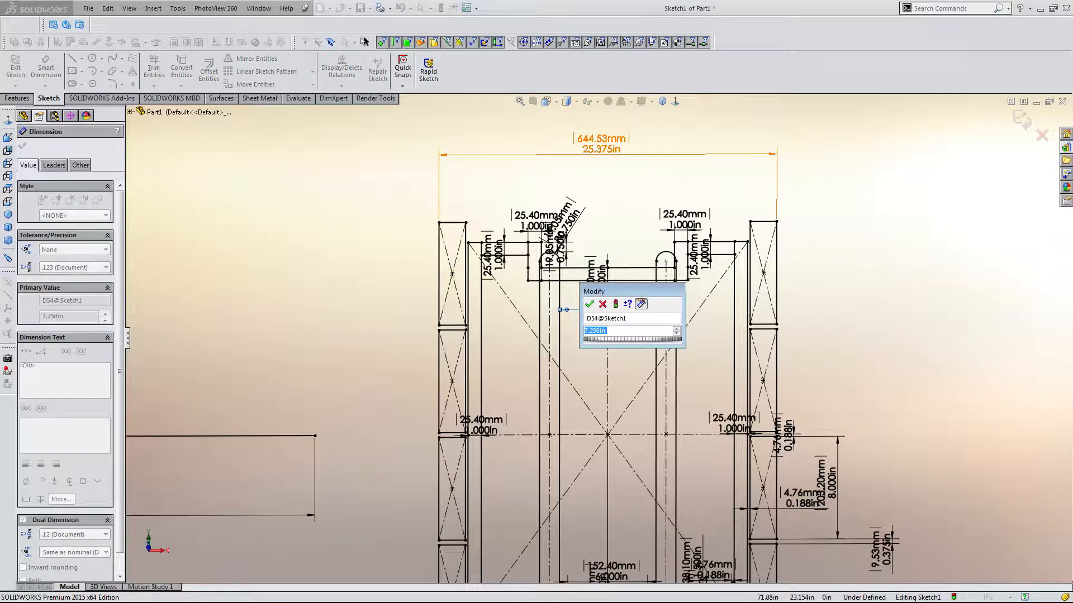
pyautogui.write('7.6')
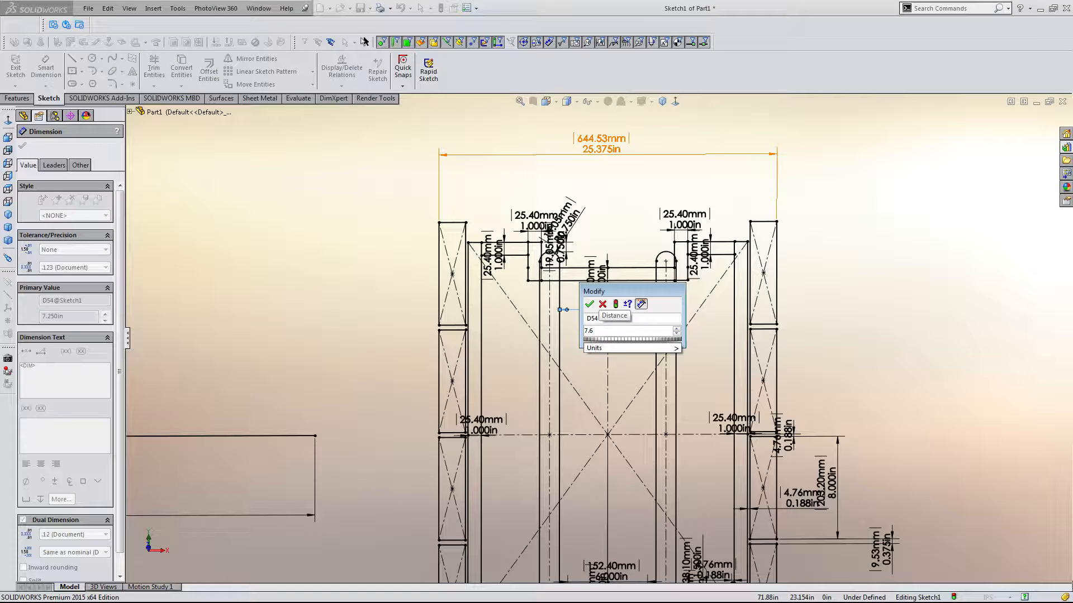
pyautogui.press('BackSpace')
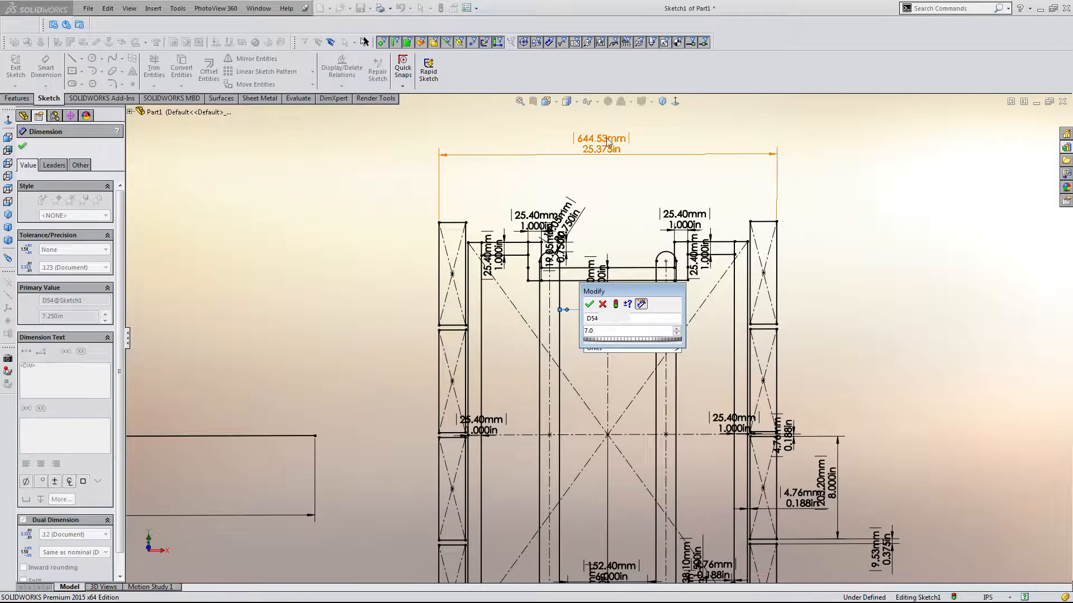
pyautogui.press('Return')
pyautogui.press('Escape')
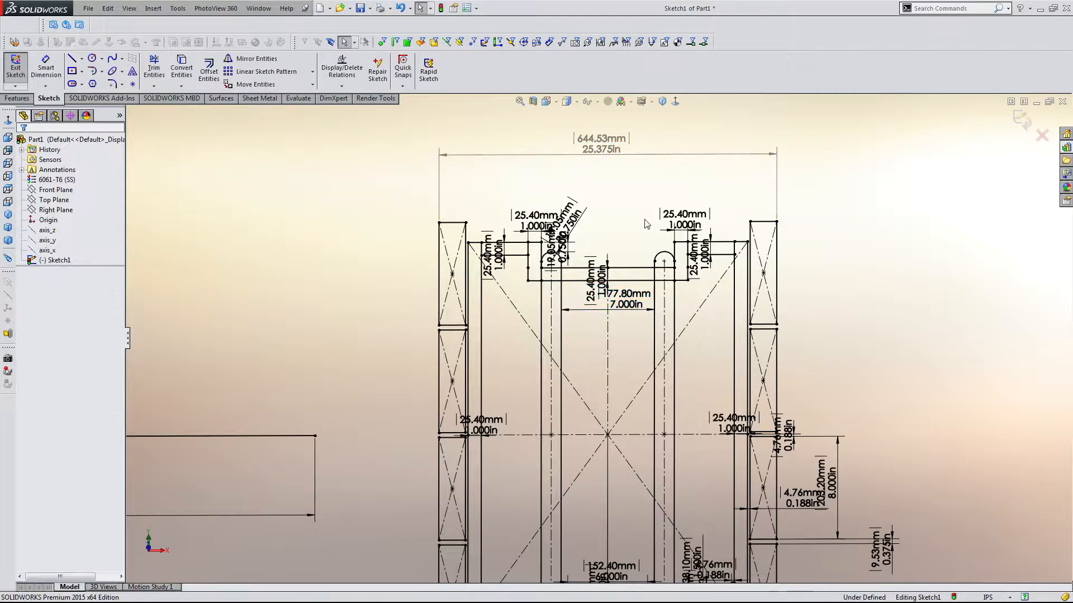
# Examine how the rounded upper slot ends fit against the stepped frame members and the crossbar in the top view
pyautogui.scroll(-5, 652, 302)
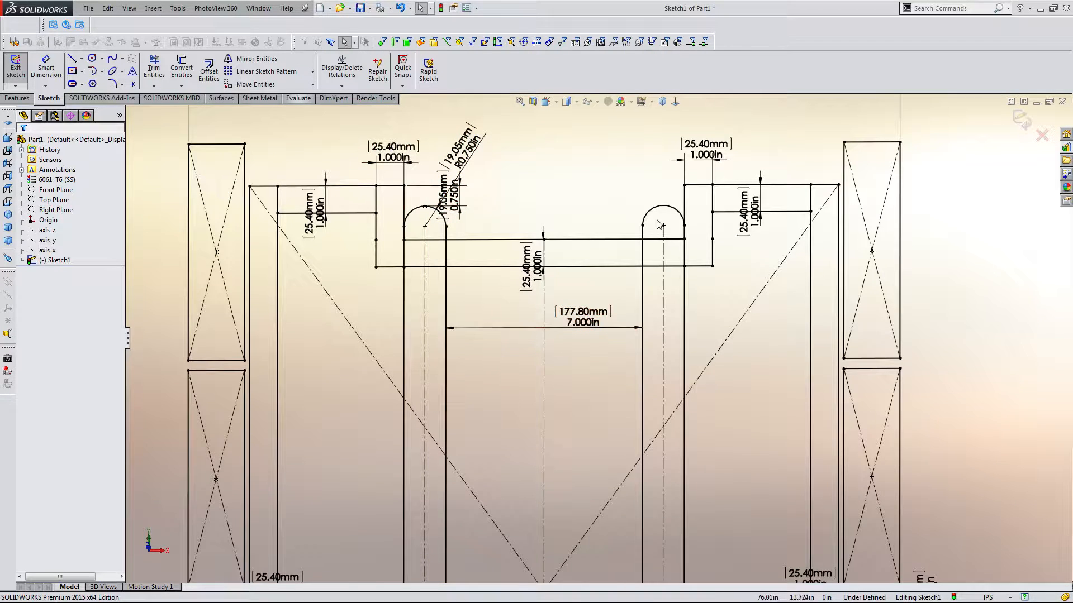
pyautogui.scroll(-2, 667, 201)
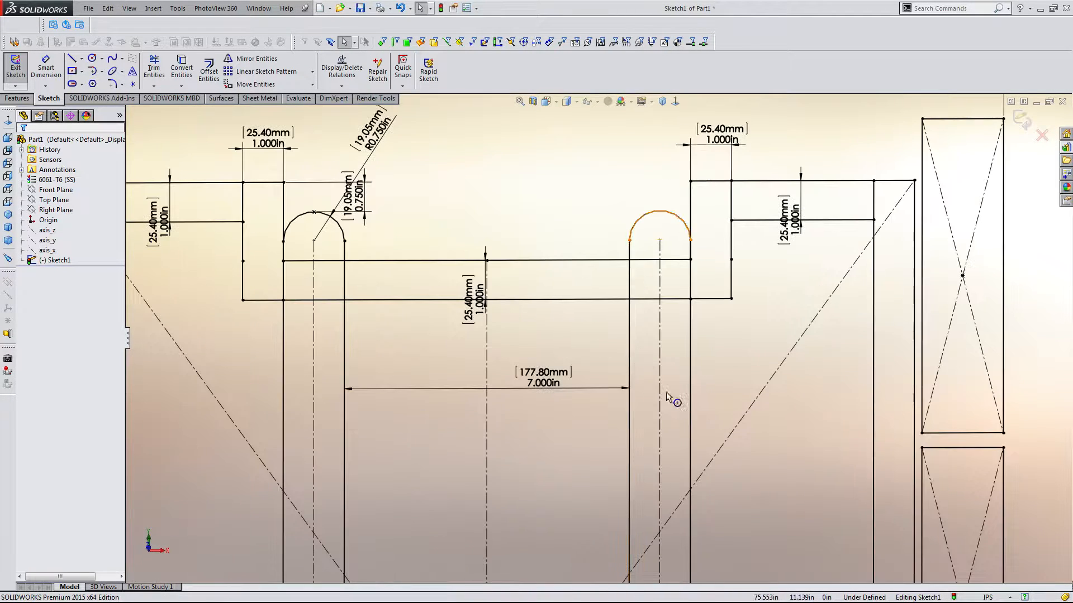
pyautogui.click(659, 353)
pyautogui.click(604, 342)
pyautogui.scroll(-5, 678, 248)
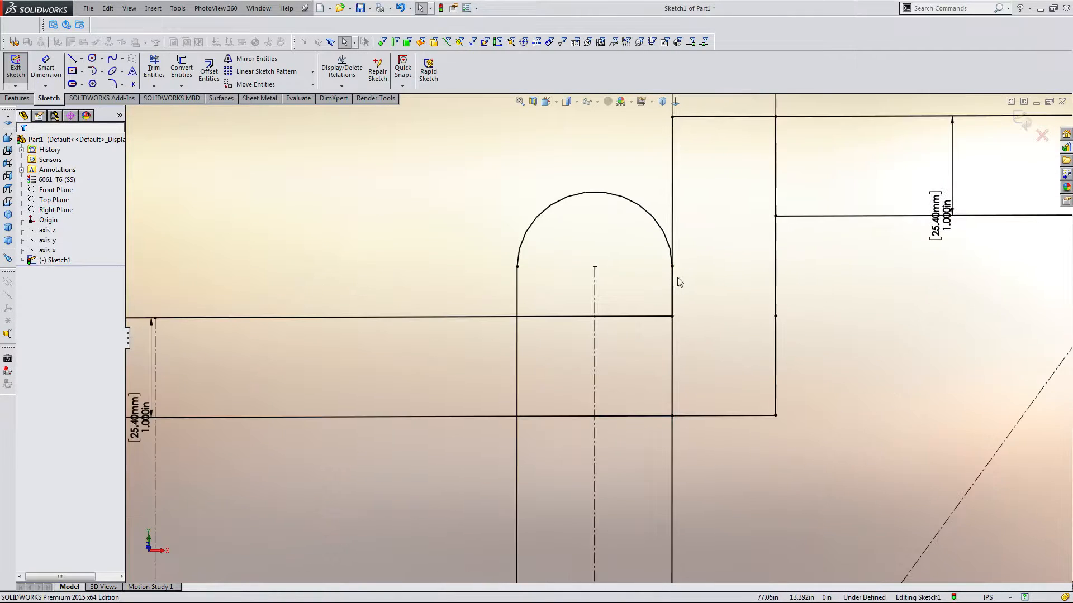
pyautogui.scroll(5, 679, 282)
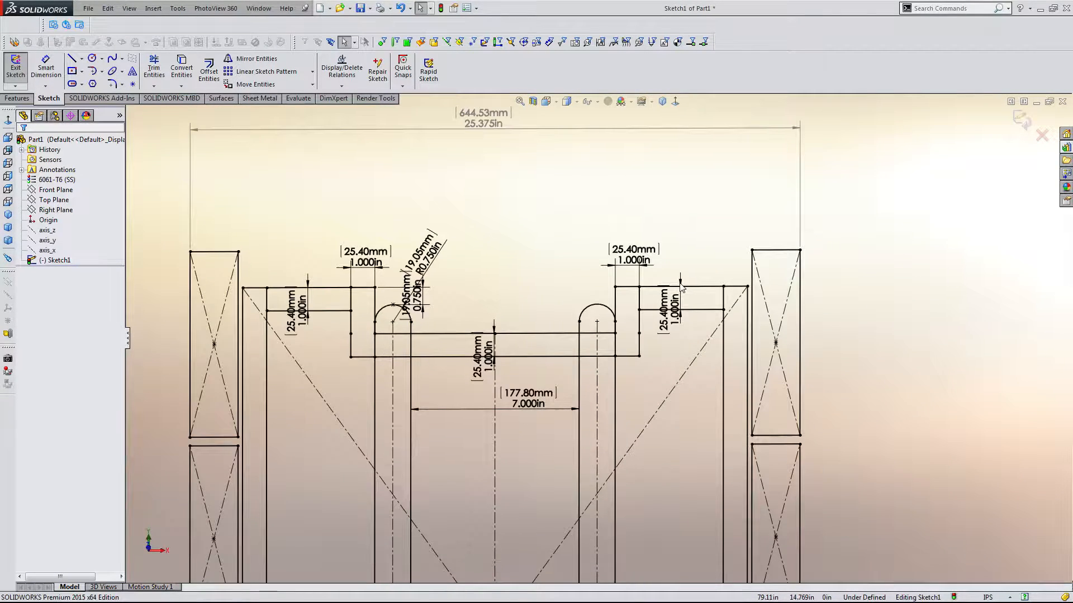
pyautogui.scroll(4, 586, 305)
pyautogui.scroll(-3, 581, 302)
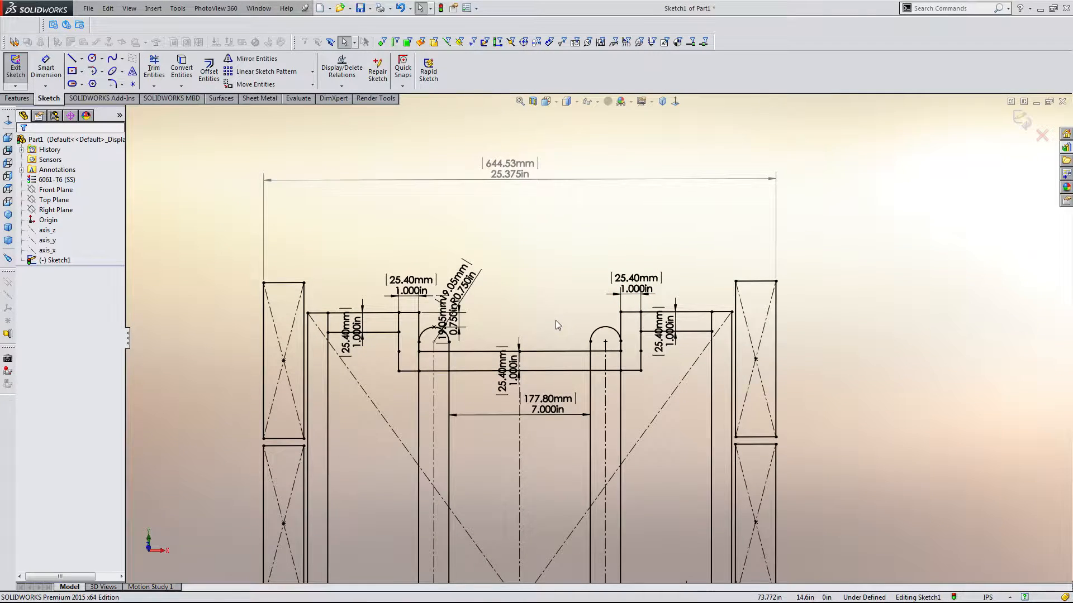
pyautogui.scroll(5, 556, 320)
pyautogui.scroll(-4, 585, 362)
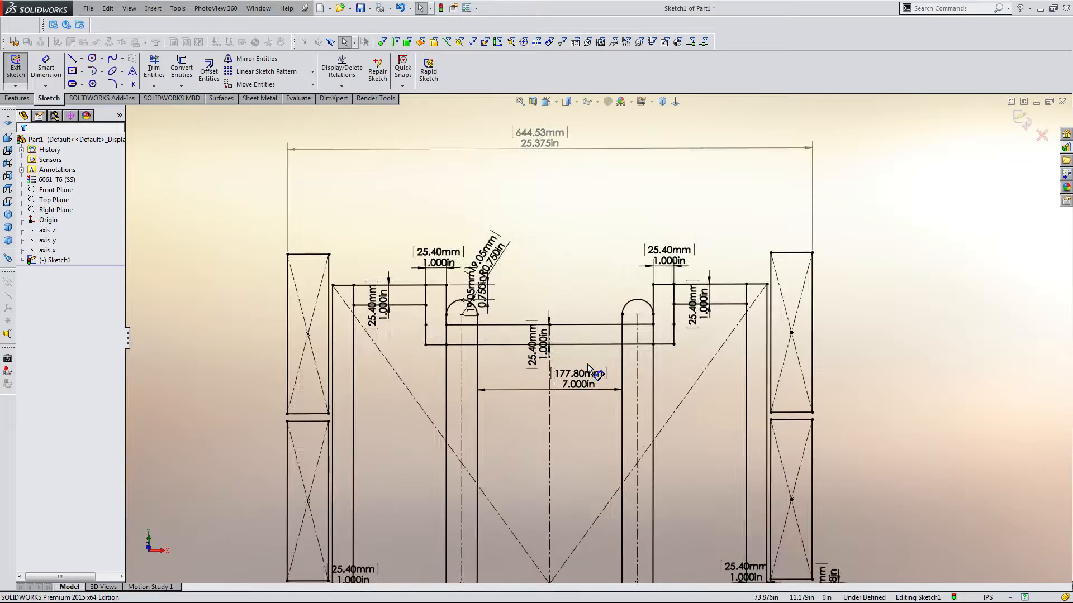
pyautogui.scroll(-1, 578, 287)
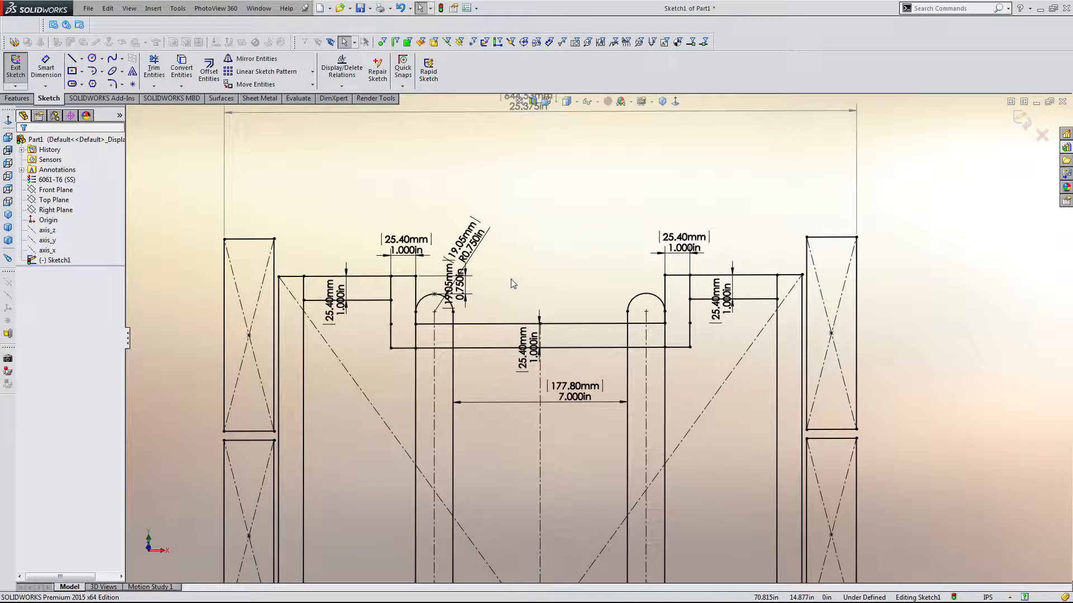
# Examine the side view's dashed wheel circles, rounded end plate and neighbouring wheels in relation to the top-view frame
pyautogui.scroll(6, 598, 339)
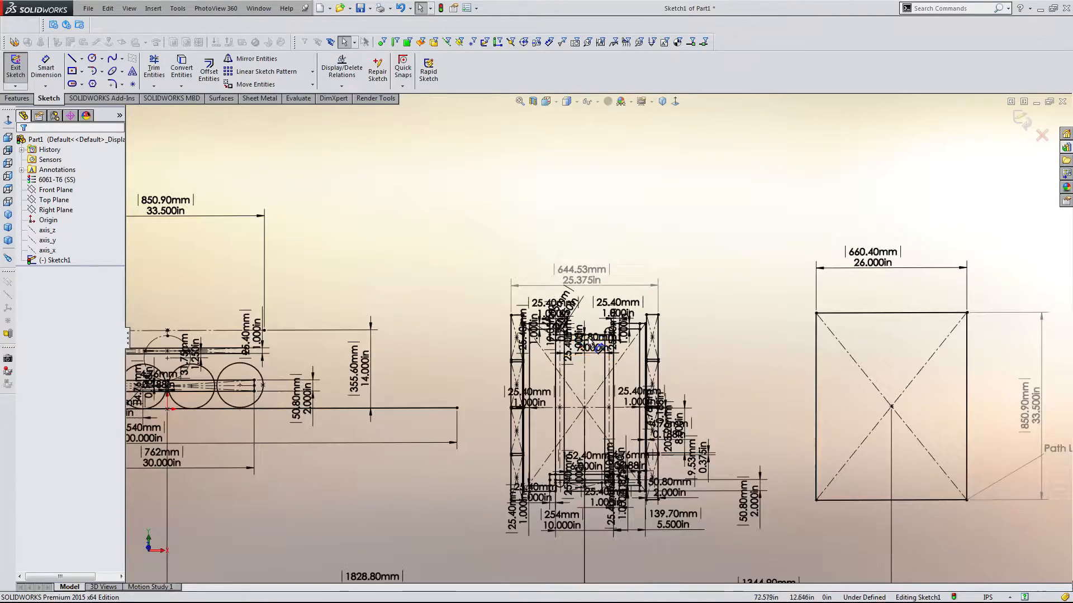
pyautogui.scroll(-2, 412, 390)
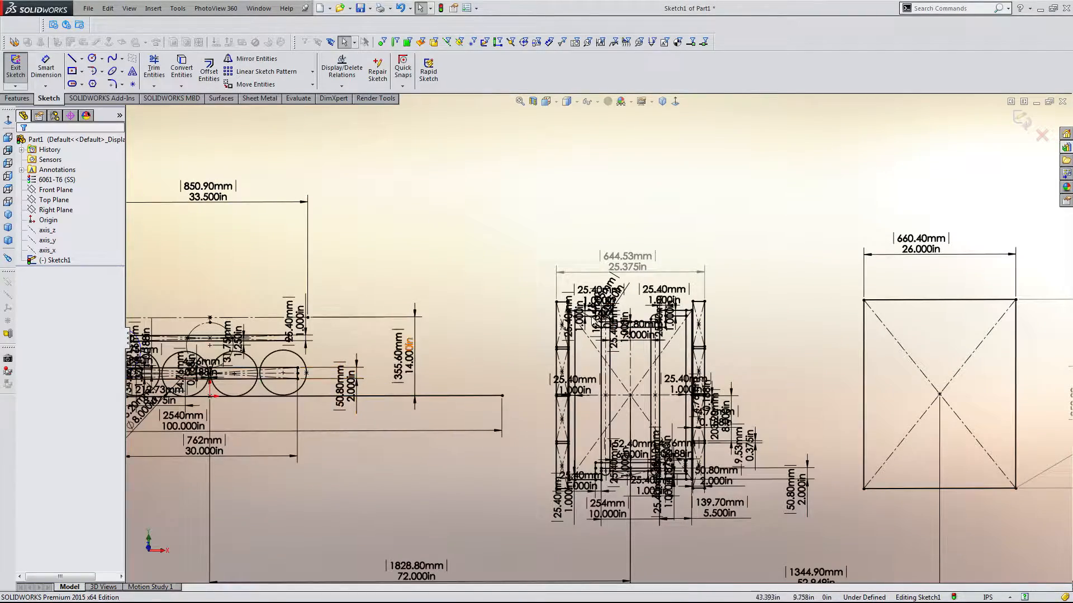
pyautogui.scroll(-1, 411, 335)
pyautogui.scroll(3, 192, 337)
pyautogui.scroll(-4, 341, 373)
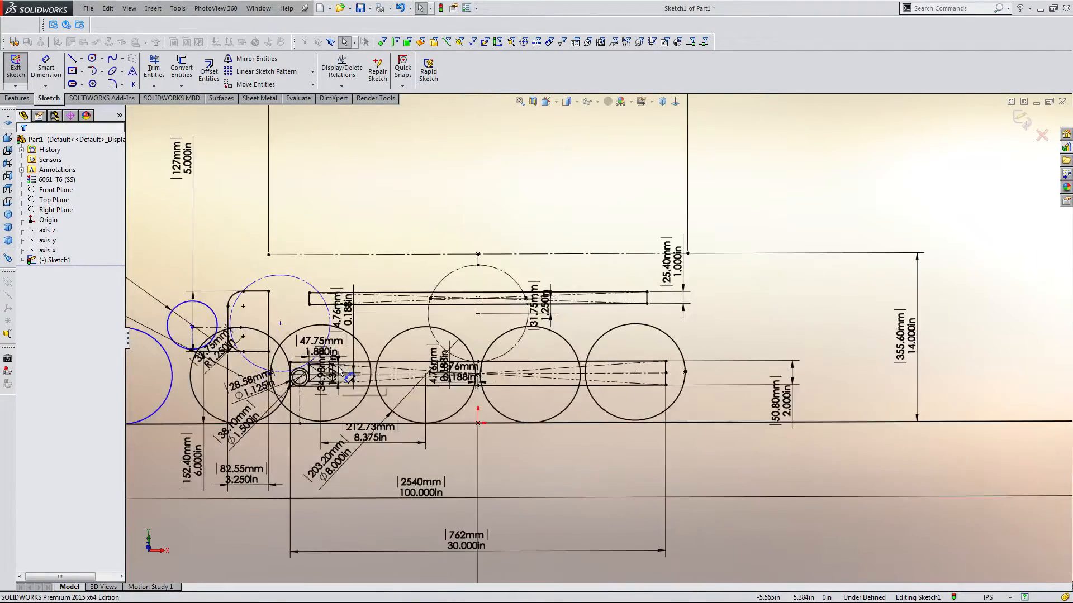
pyautogui.scroll(3, 341, 373)
pyautogui.scroll(-4, 452, 337)
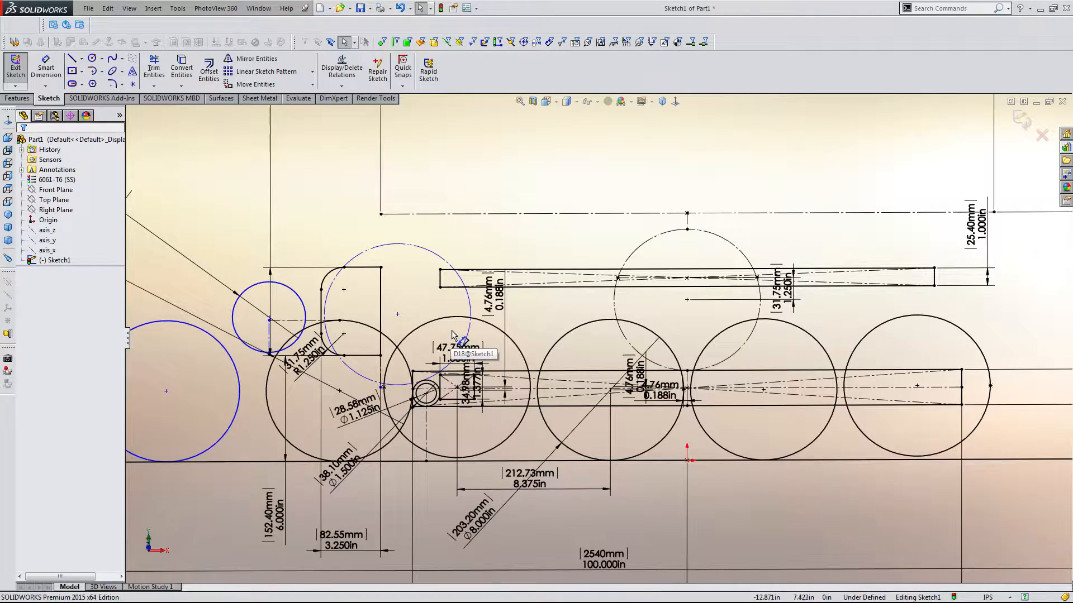
pyautogui.scroll(-2, 447, 335)
pyautogui.scroll(2, 444, 338)
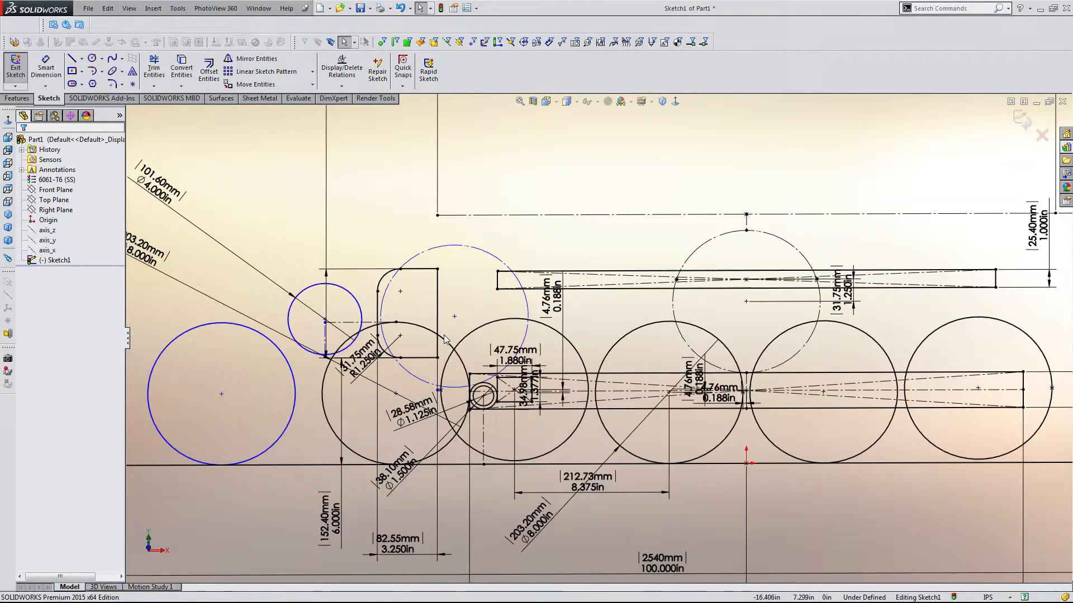
pyautogui.scroll(-3, 442, 341)
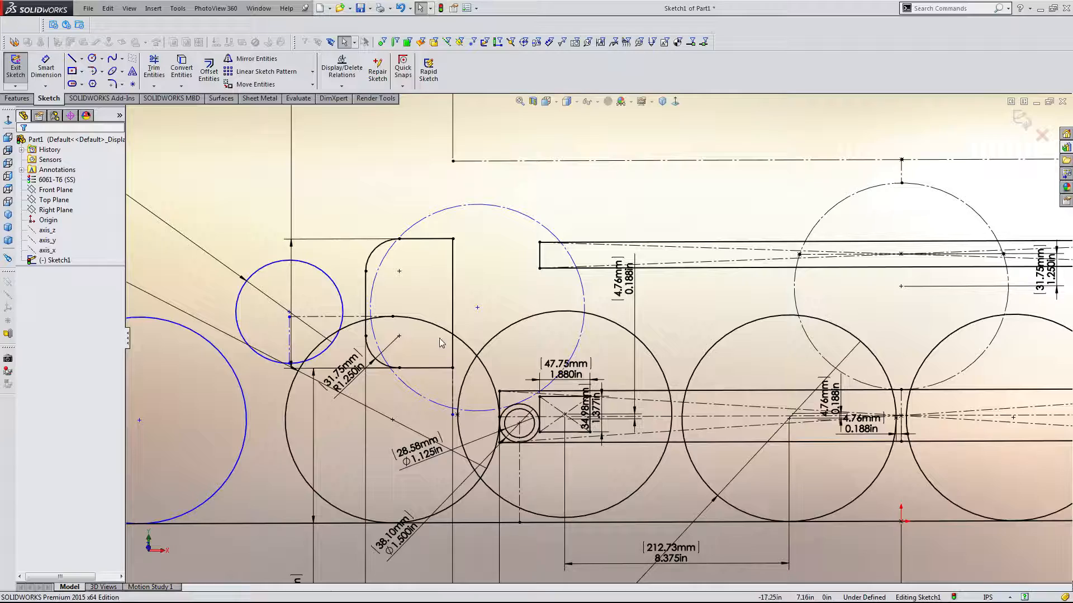
pyautogui.scroll(1, 440, 339)
pyautogui.scroll(-1, 439, 338)
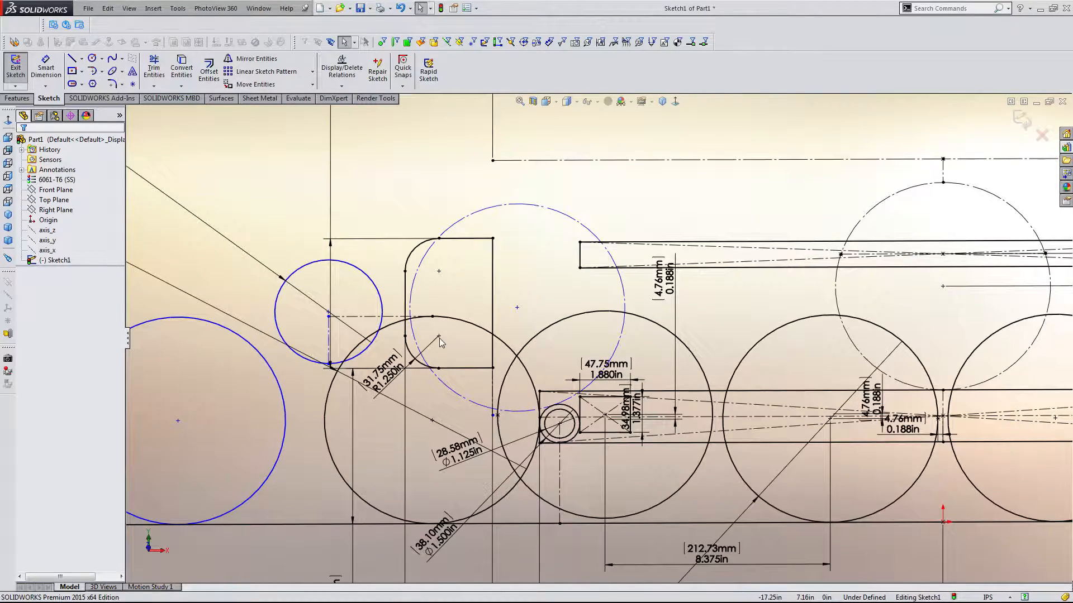
pyautogui.scroll(10, 440, 338)
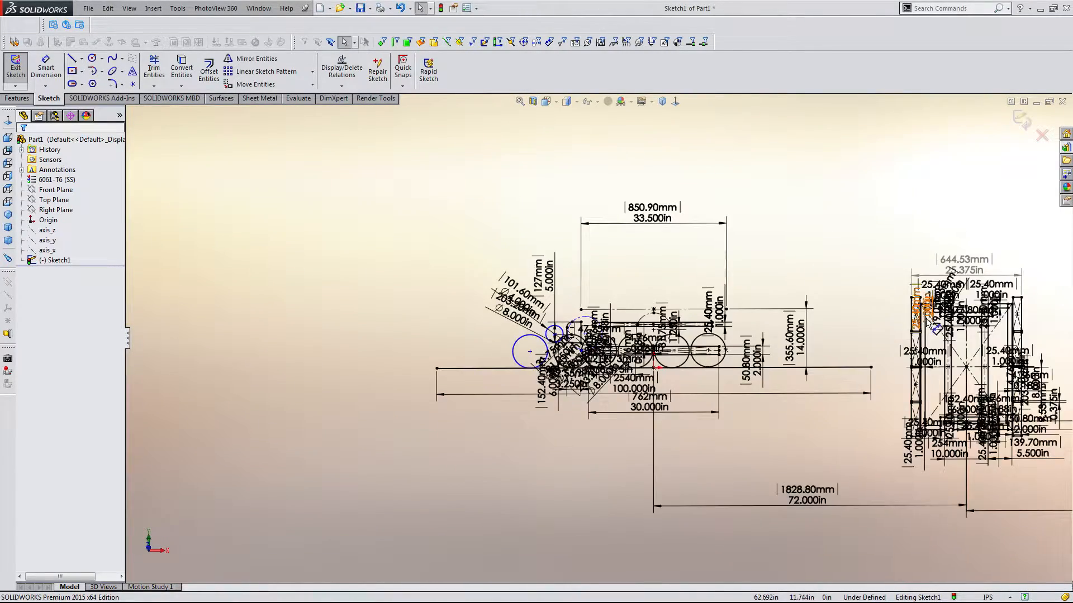
# Delete the 0.750 in dimension between the slot's upper end and the frame edge, and stretch the slot slightly past that edge
pyautogui.scroll(-10, 927, 316)
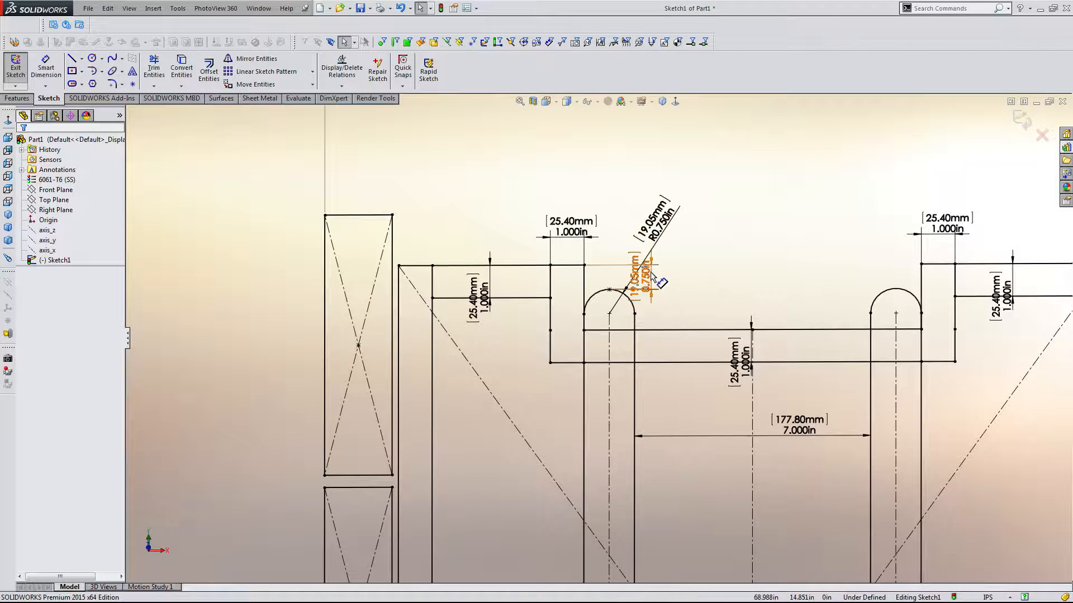
pyautogui.click(654, 277)
pyautogui.click(679, 298)
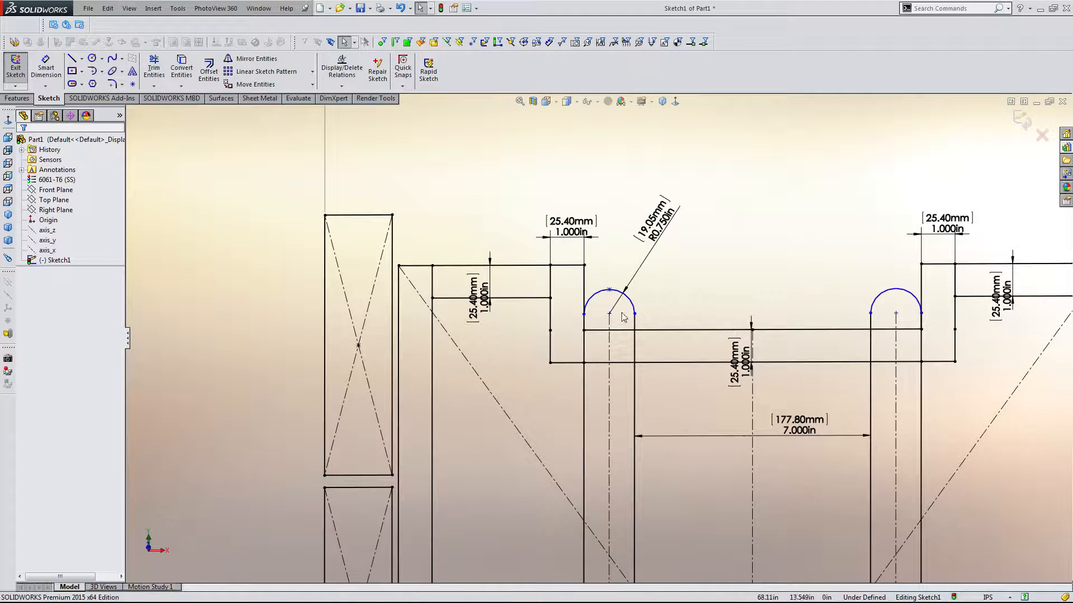
pyautogui.moveTo(608, 318); pyautogui.dragTo(601, 267)
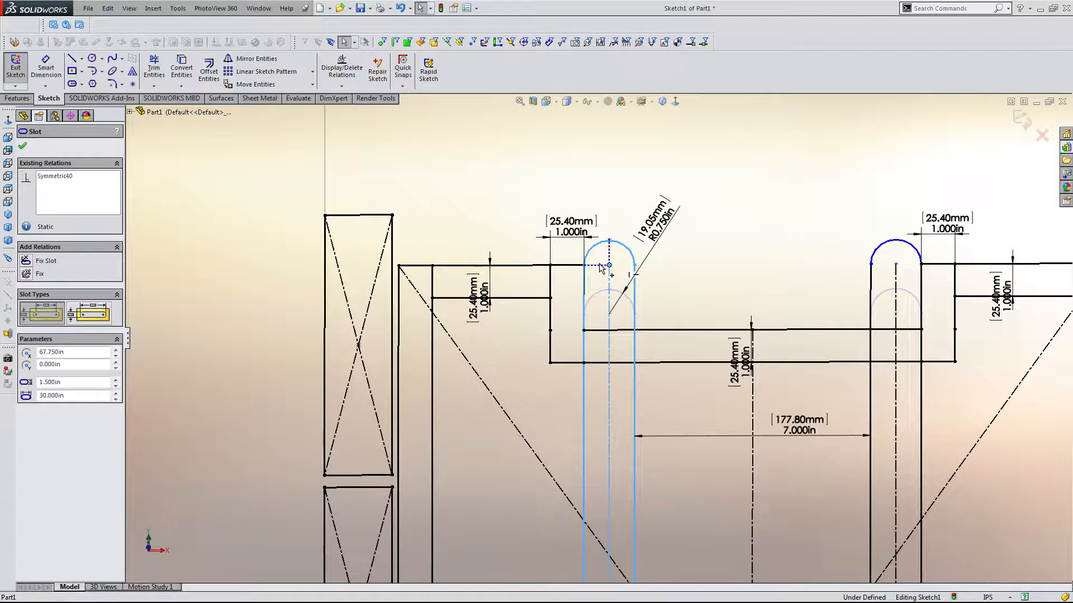
pyautogui.moveTo(600, 267); pyautogui.dragTo(607, 261)
# Draw a horizontal construction centerline about 56.9 in long from the 26 in wide rectangle's upper left corner across and beyond the top-view frame
pyautogui.scroll(10, 708, 310)
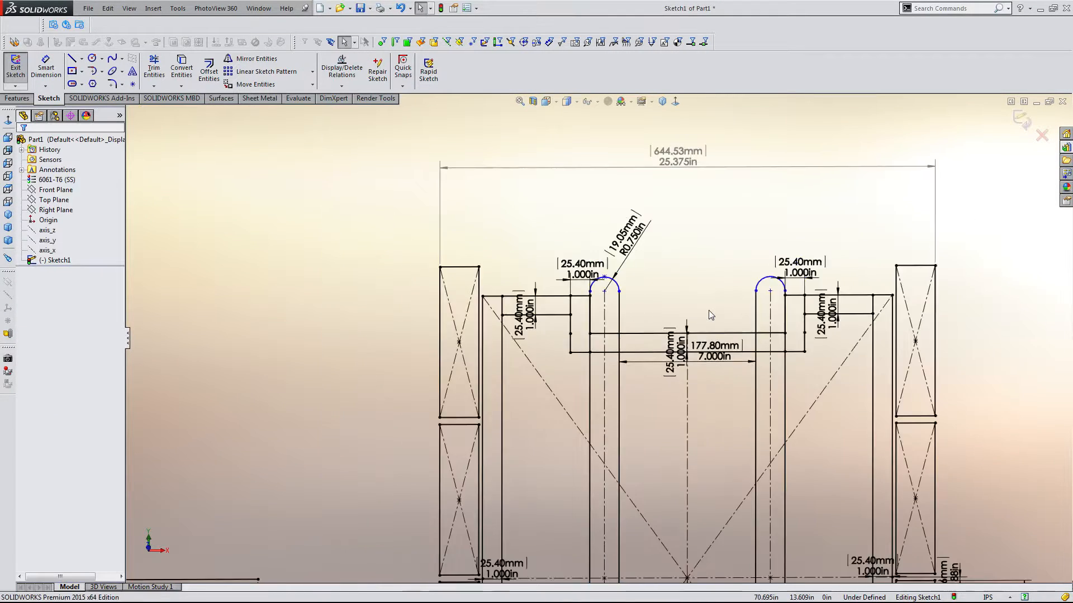
pyautogui.scroll(-2, 845, 363)
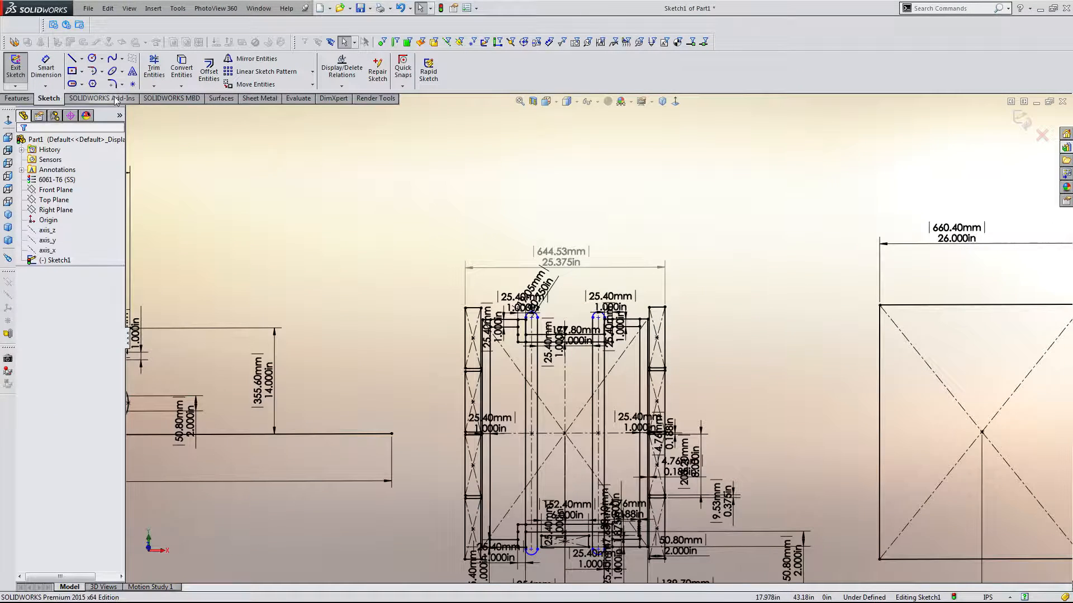
pyautogui.click(81, 58)
pyautogui.click(94, 92)
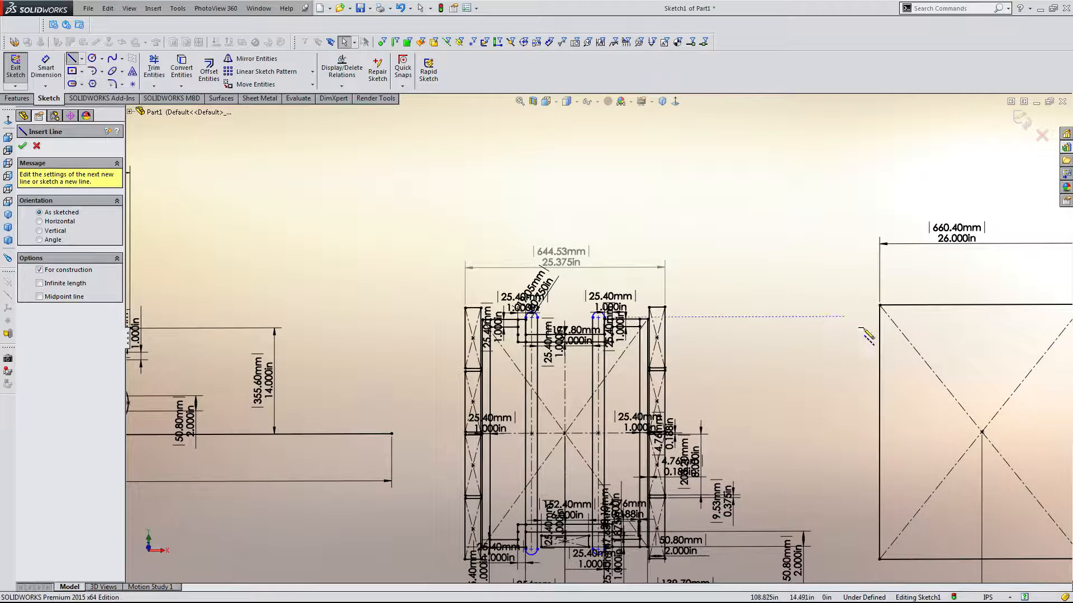
pyautogui.click(858, 307)
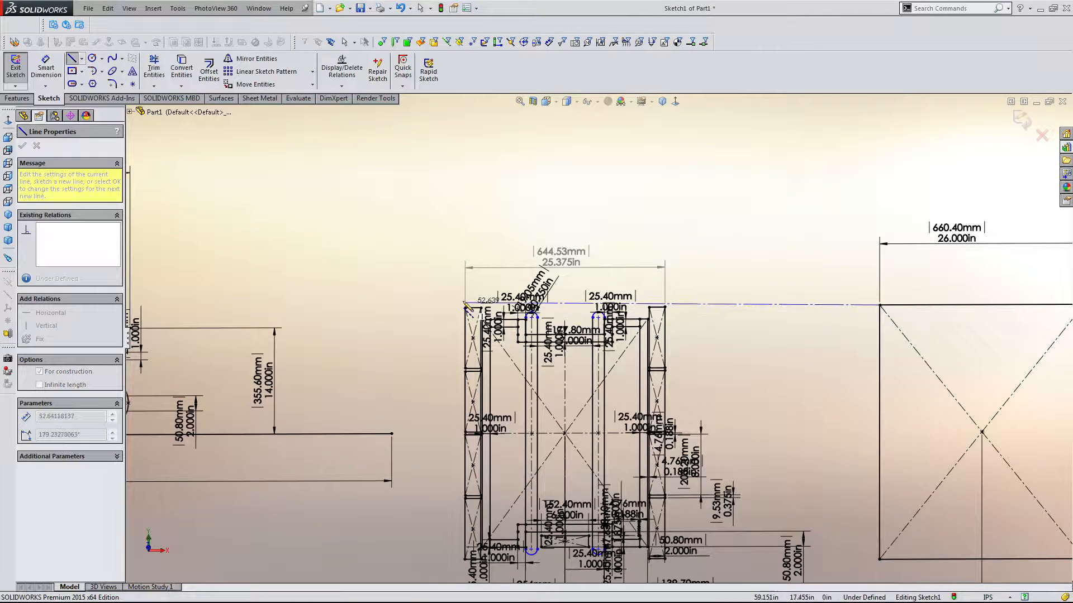
pyautogui.click(431, 306)
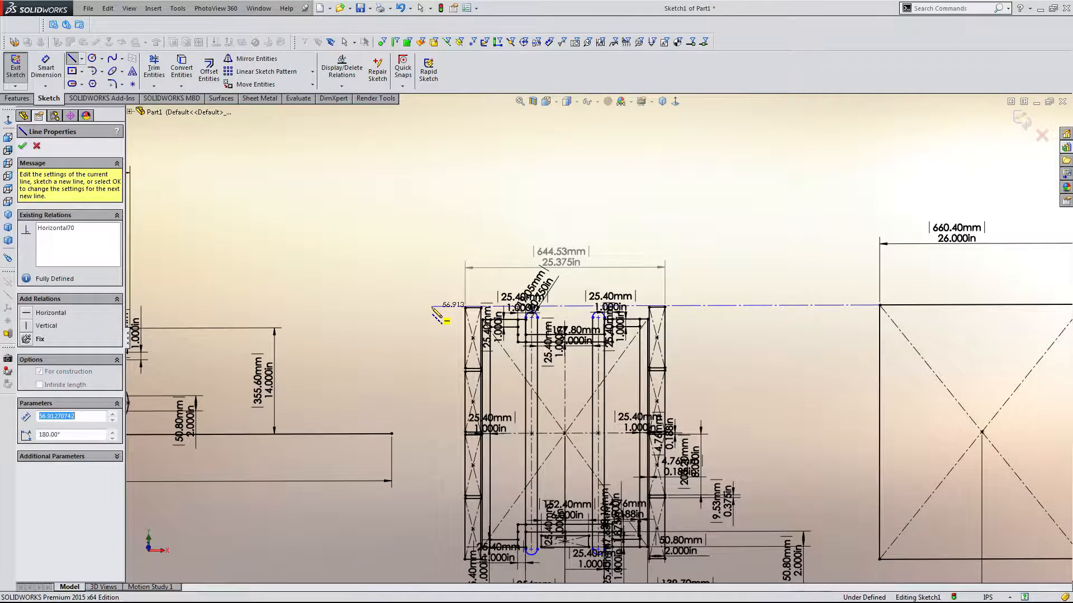
pyautogui.press('Escape')
pyautogui.press('Escape')
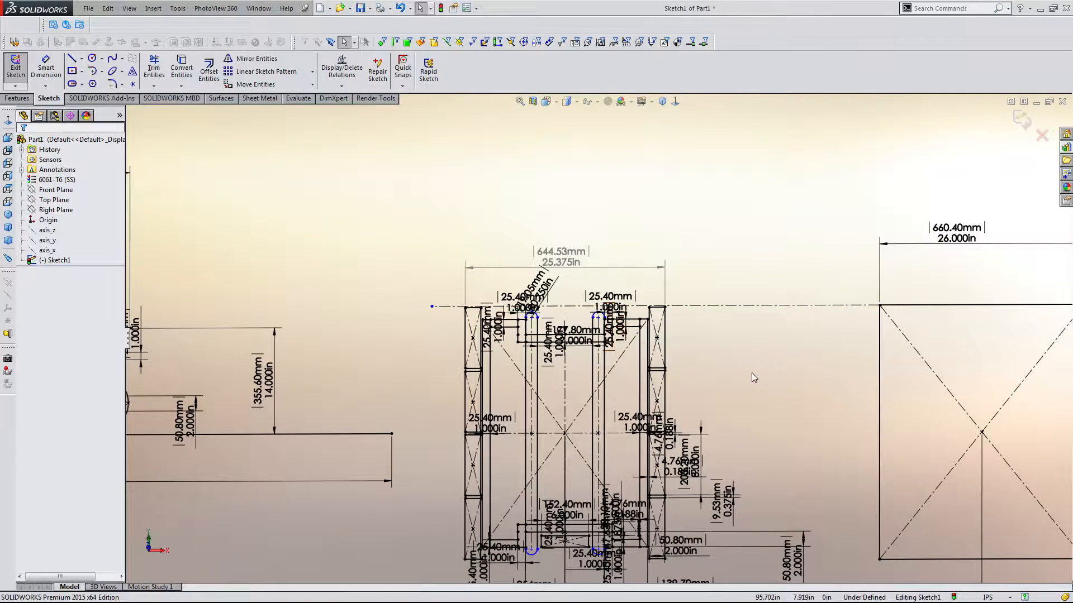
# Examine the gap between the new horizontal centerline and the slots' rounded upper ends in the top-view frame
pyautogui.scroll(3, 752, 373)
pyautogui.scroll(-3, 643, 447)
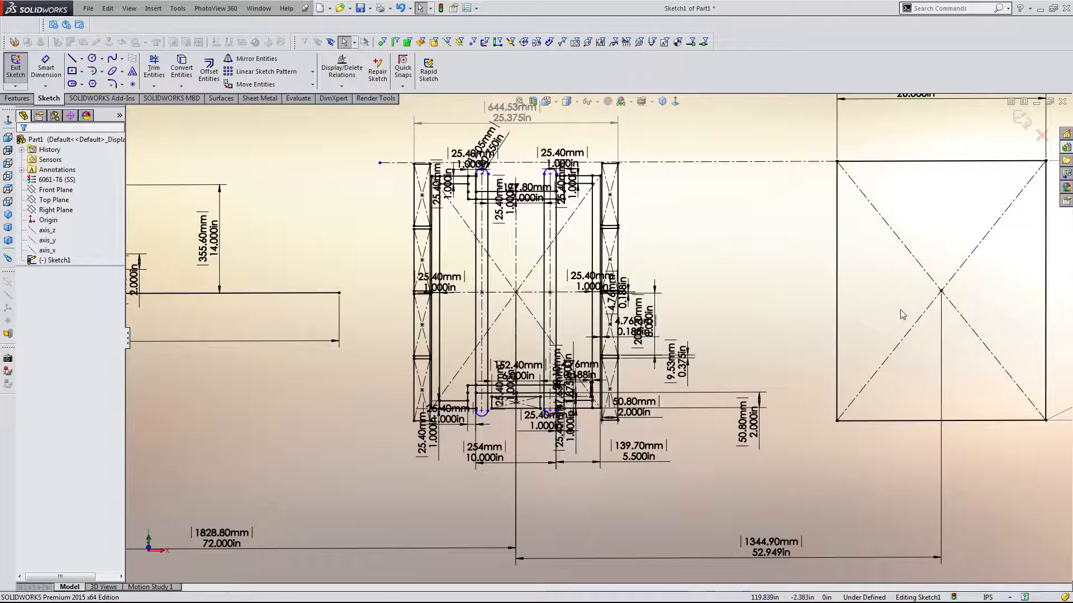
pyautogui.scroll(2, 869, 296)
pyautogui.scroll(-3, 564, 200)
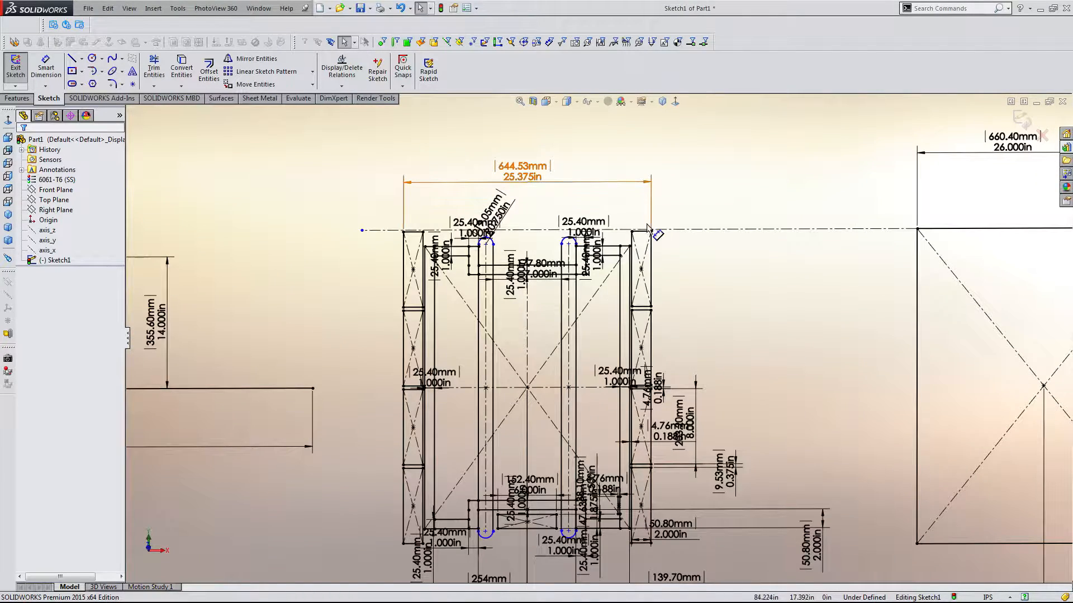
pyautogui.scroll(-6, 480, 235)
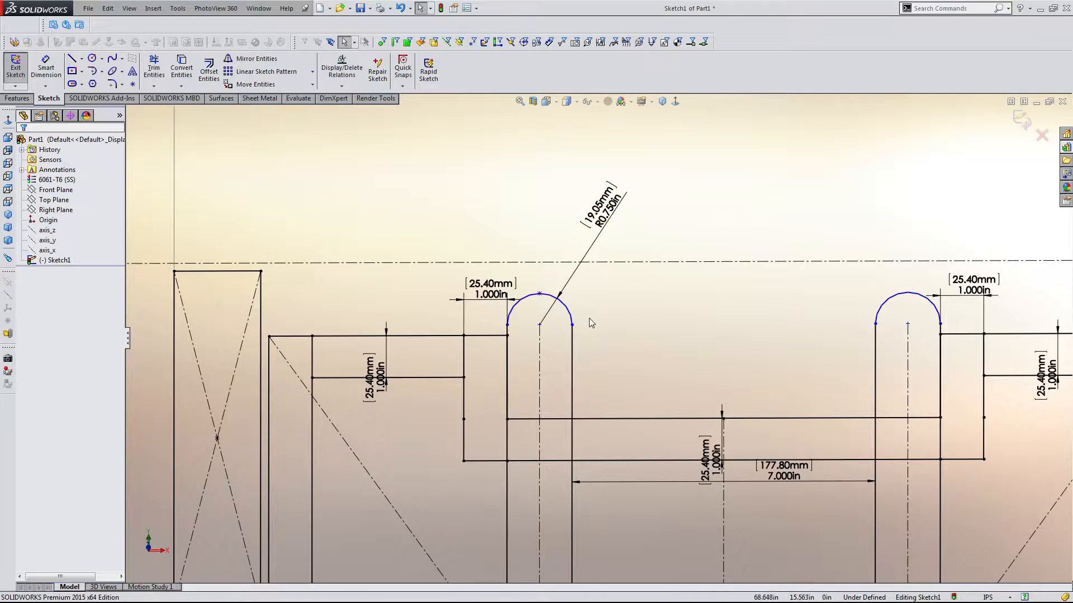
pyautogui.scroll(4, 589, 320)
pyautogui.scroll(-3, 592, 366)
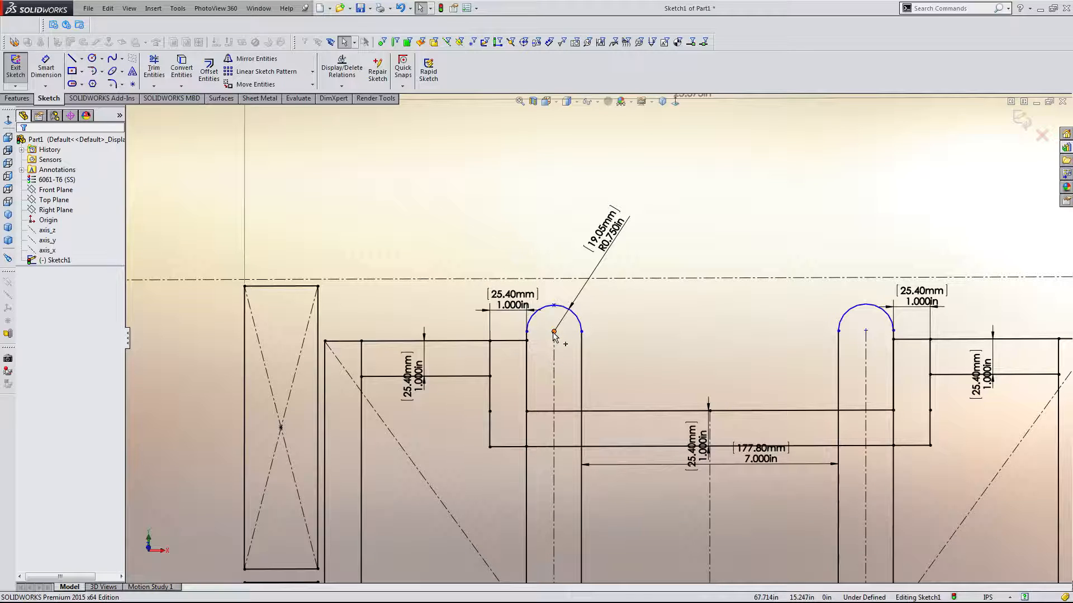
pyautogui.scroll(2, 554, 333)
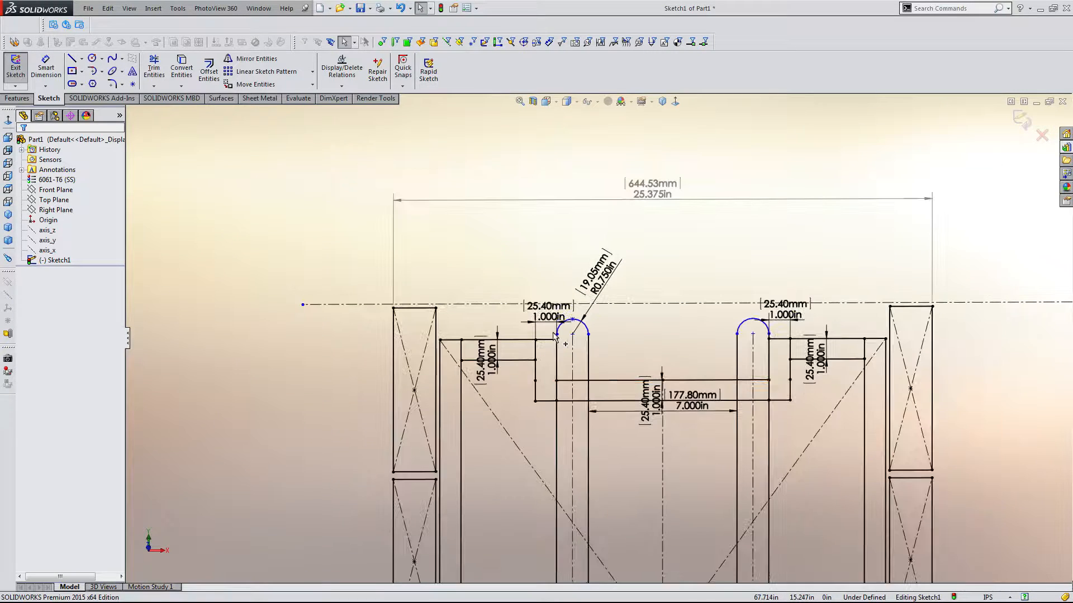
# Stretch the slot's rounded upper end toward the horizontal centerline, giving a slot length of about 31.26 in between arc centers
pyautogui.scroll(-4, 632, 342)
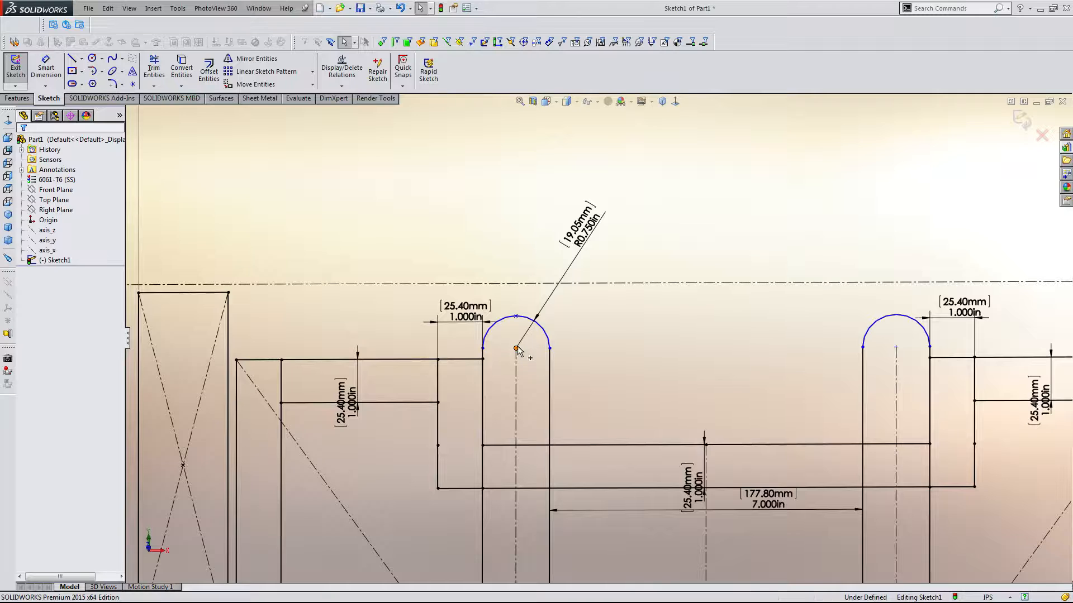
pyautogui.moveTo(516, 348)
pyautogui.mouseDown()
pyautogui.moveTo(515, 321)
pyautogui.moveTo(515, 332)
pyautogui.mouseUp()
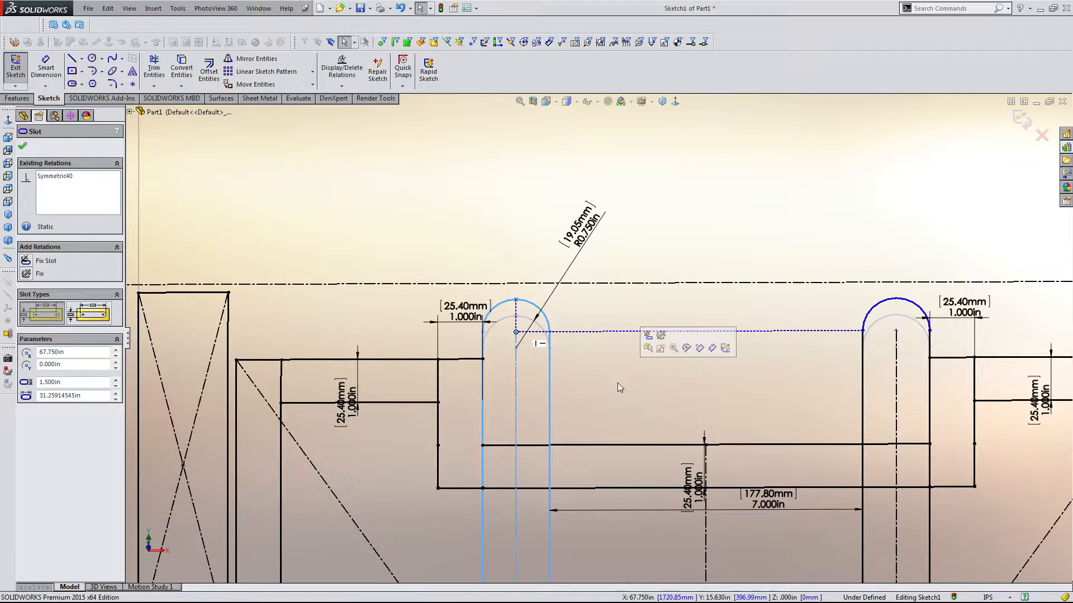
pyautogui.scroll(8, 618, 383)
pyautogui.click(403, 355)
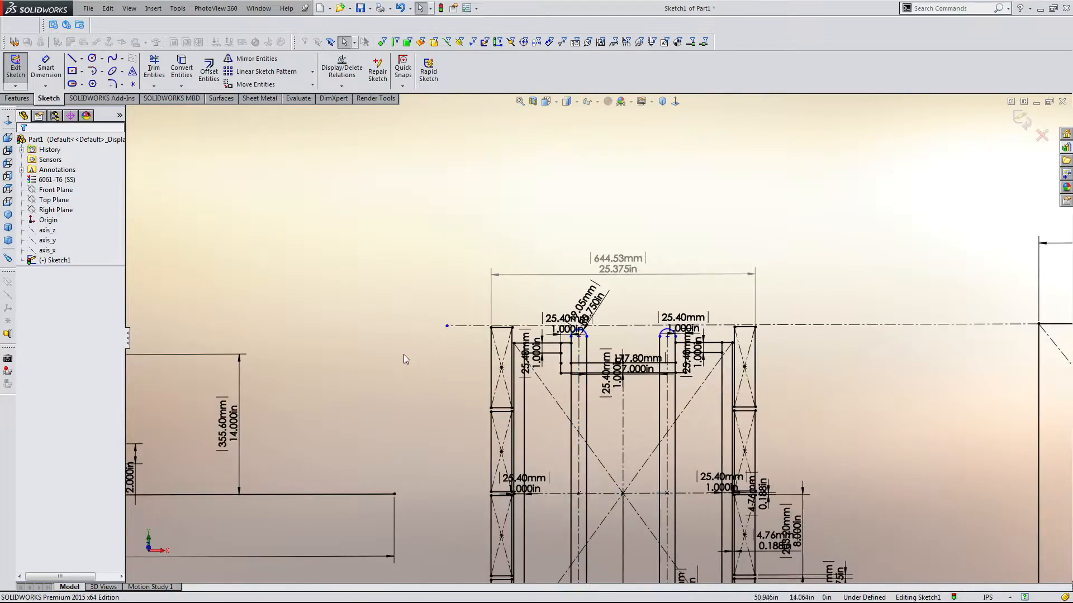
# Move the side view's blue dashed wheel circle so its center lies on the lower edge of the rounded end plate
pyautogui.scroll(2, 385, 362)
pyautogui.scroll(3, 384, 362)
pyautogui.scroll(-9, 455, 395)
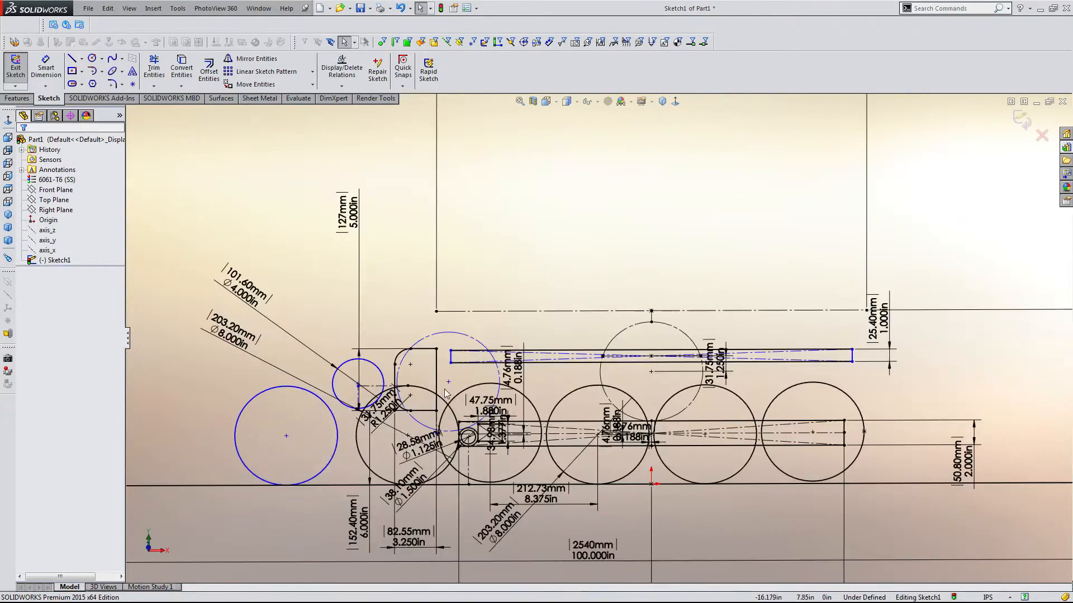
pyautogui.scroll(-3, 453, 398)
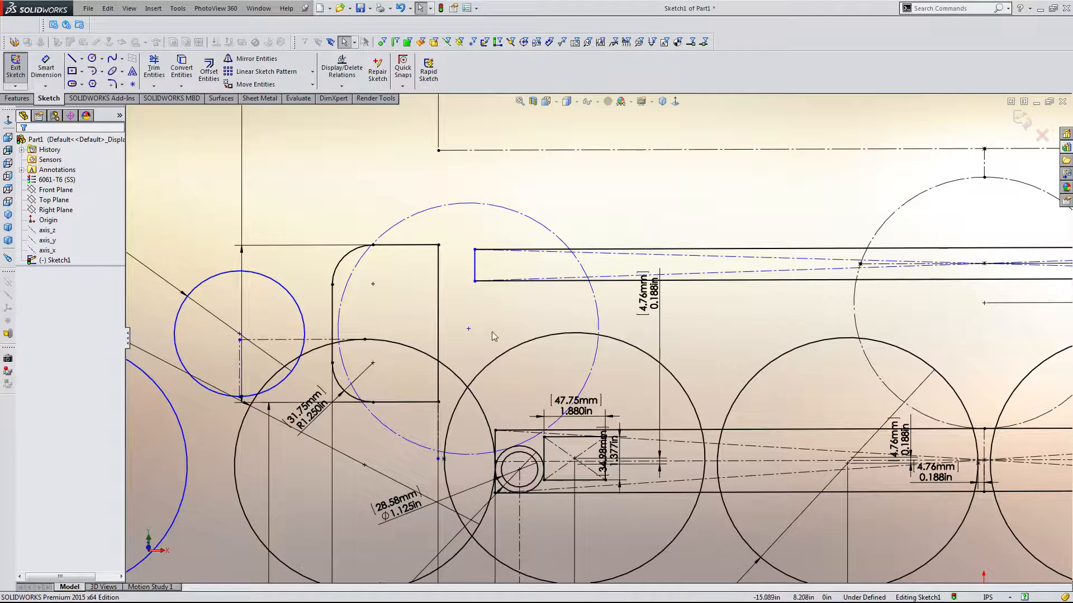
pyautogui.moveTo(468, 329); pyautogui.dragTo(407, 414)
pyautogui.click(585, 323)
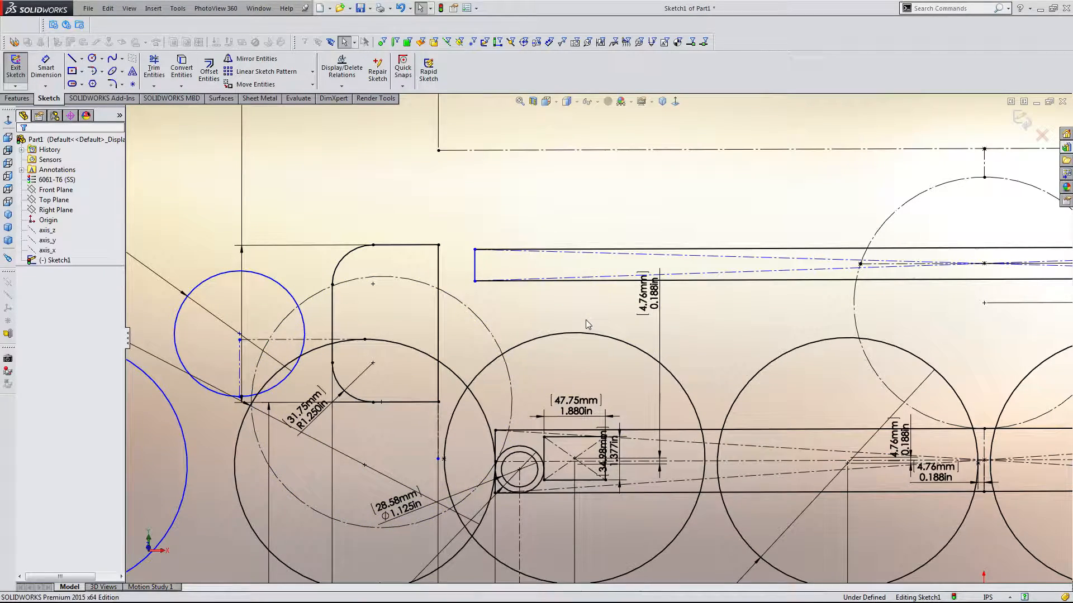
# Examine the short vertical construction line joining the middle dashed wheel circle to the horizontal construction line above it
pyautogui.scroll(4, 586, 319)
pyautogui.scroll(-4, 773, 300)
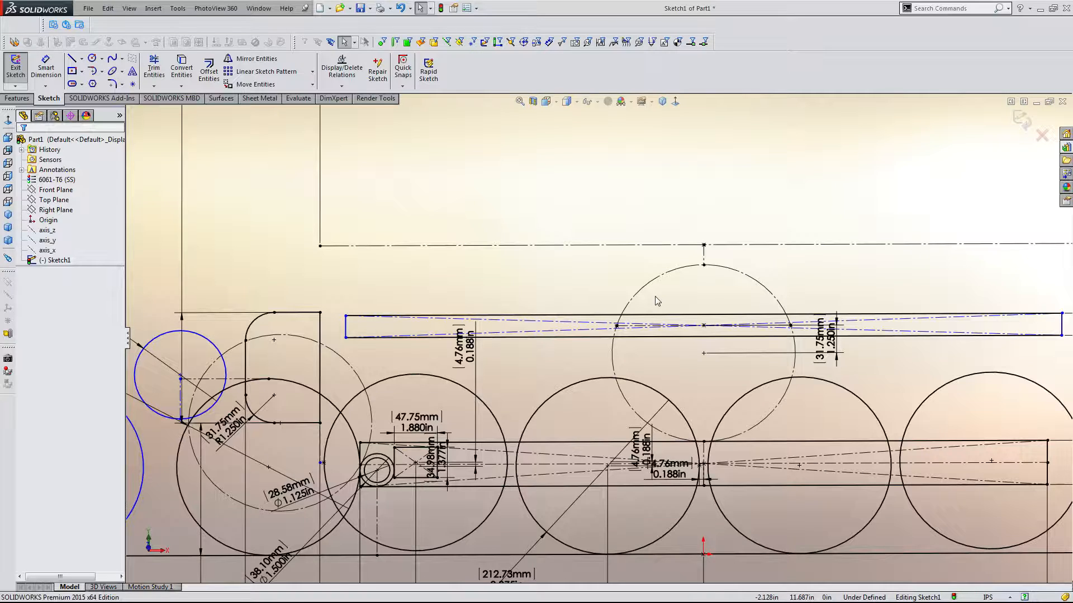
pyautogui.scroll(4, 644, 310)
pyautogui.scroll(-5, 642, 307)
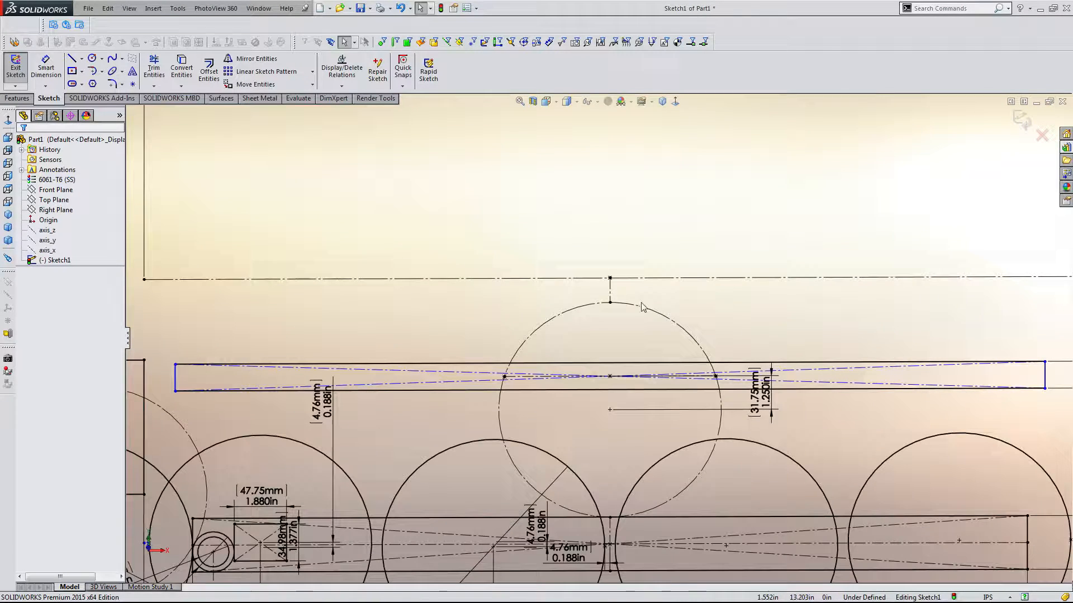
pyautogui.click(613, 299)
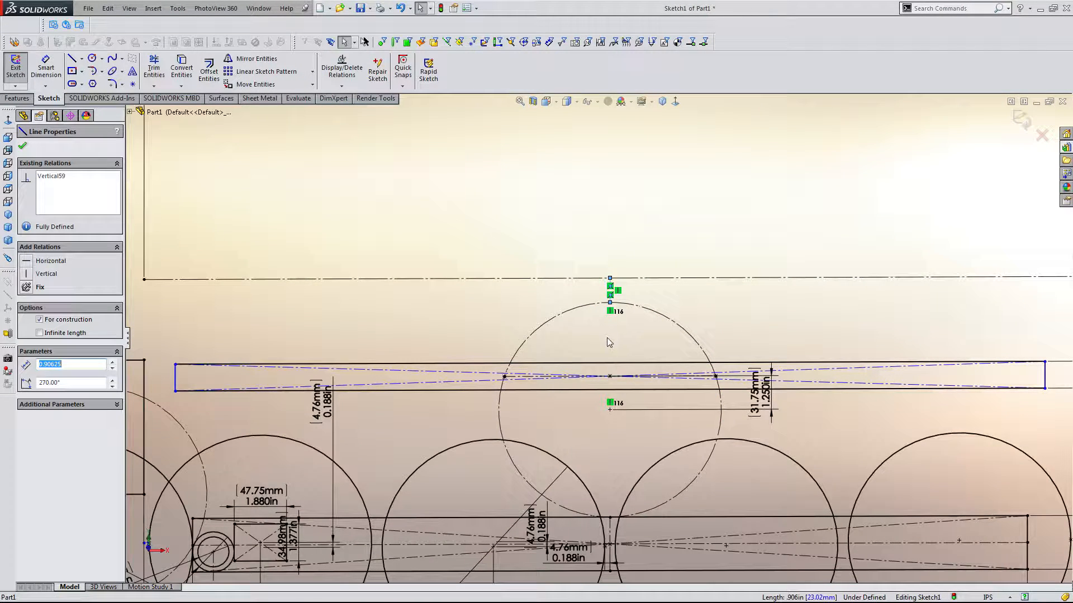
pyautogui.press('Escape')
pyautogui.scroll(3, 608, 347)
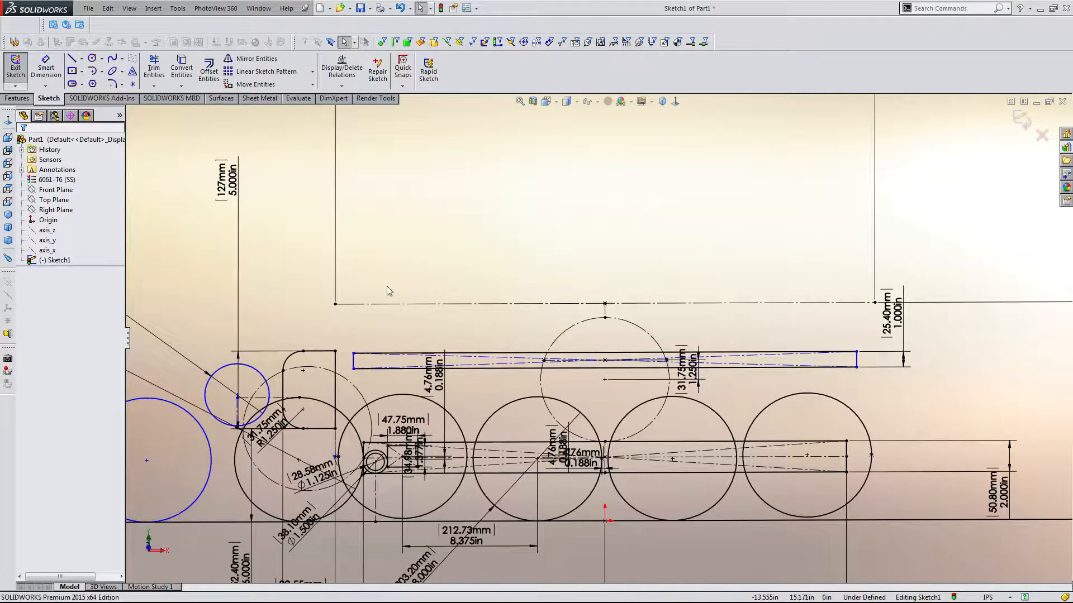
# Examine the blue bar rectangle above the wheels and the horizontal construction line over it, including that line's properties
pyautogui.scroll(3, 398, 296)
pyautogui.scroll(-3, 414, 313)
pyautogui.scroll(-5, 424, 329)
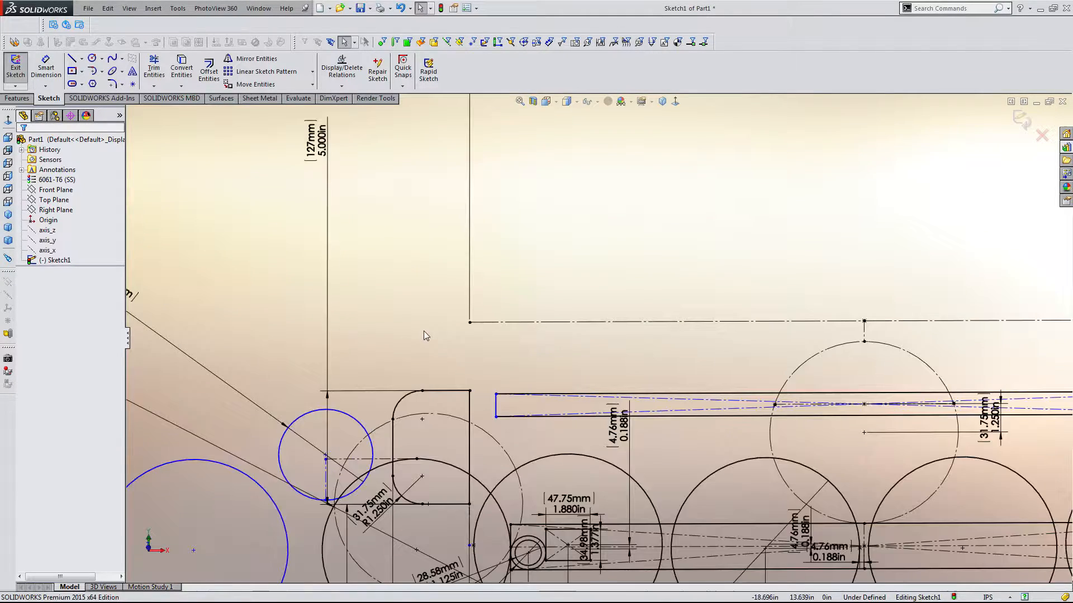
pyautogui.scroll(4, 645, 326)
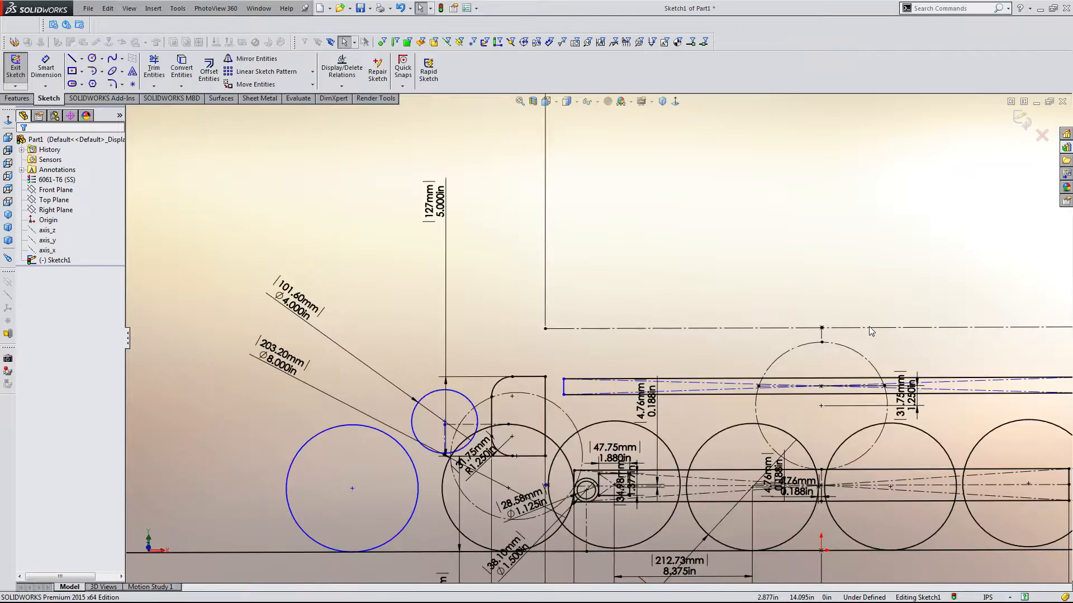
pyautogui.scroll(-4, 782, 336)
pyautogui.scroll(4, 695, 356)
pyautogui.scroll(-4, 561, 355)
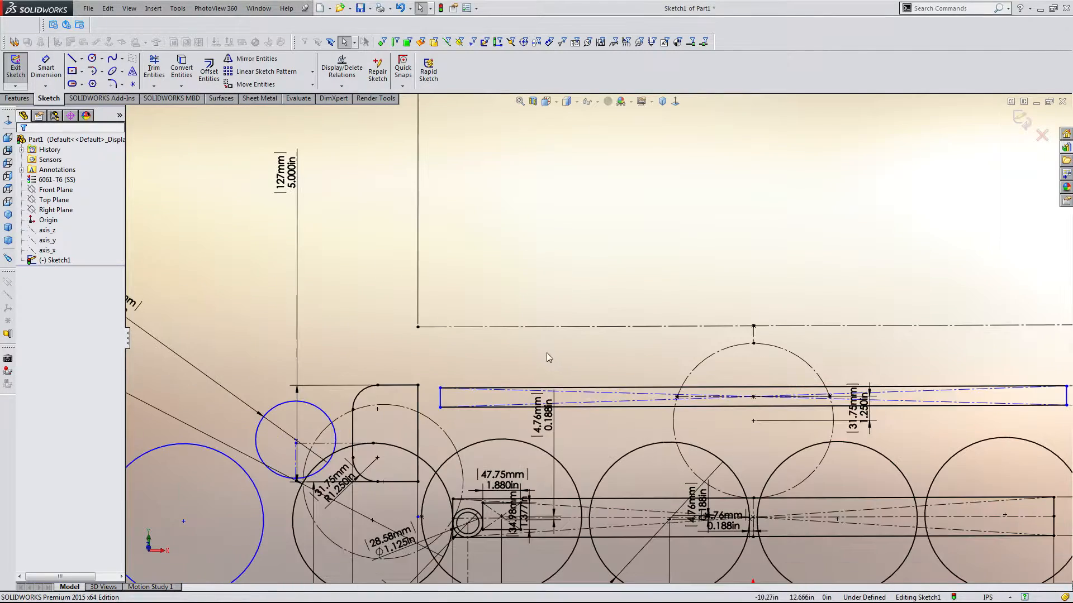
pyautogui.scroll(-1, 542, 351)
pyautogui.scroll(-2, 453, 376)
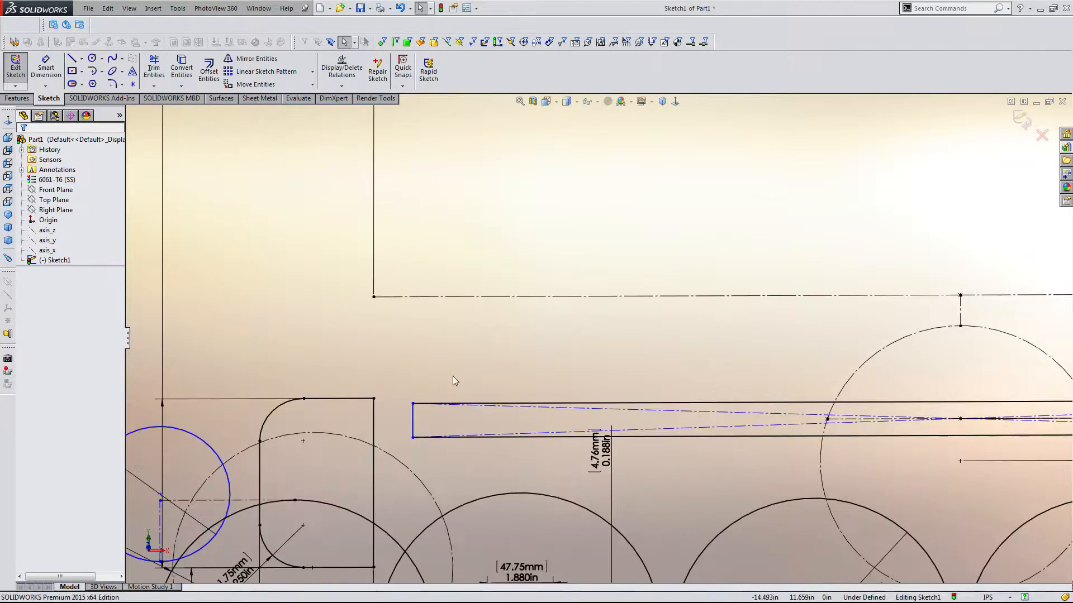
pyautogui.scroll(3, 462, 371)
pyautogui.scroll(4, 577, 365)
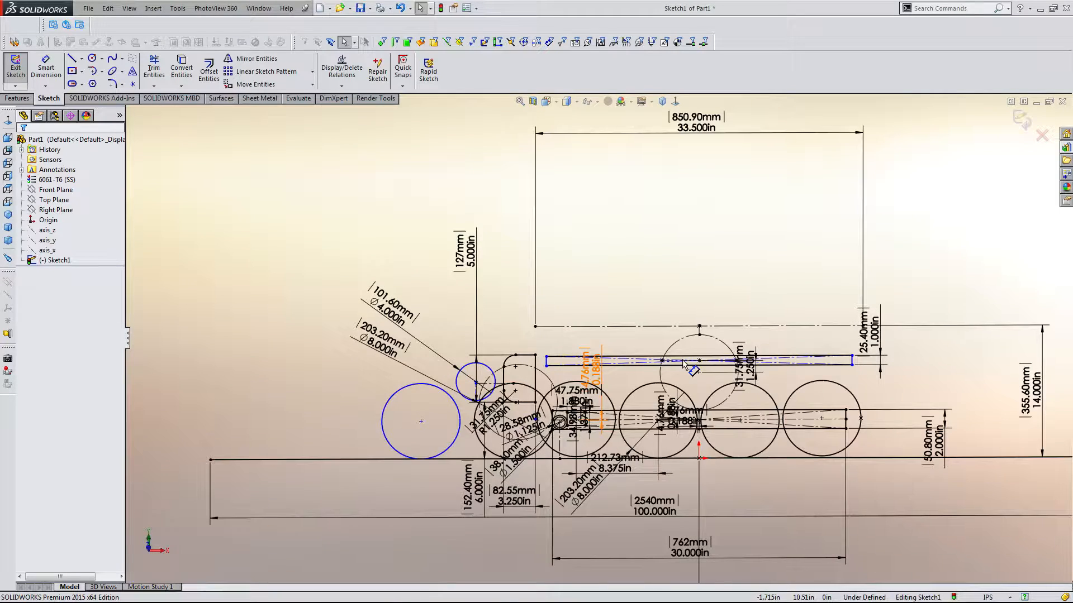
pyautogui.scroll(-2, 641, 333)
pyautogui.scroll(-2, 642, 333)
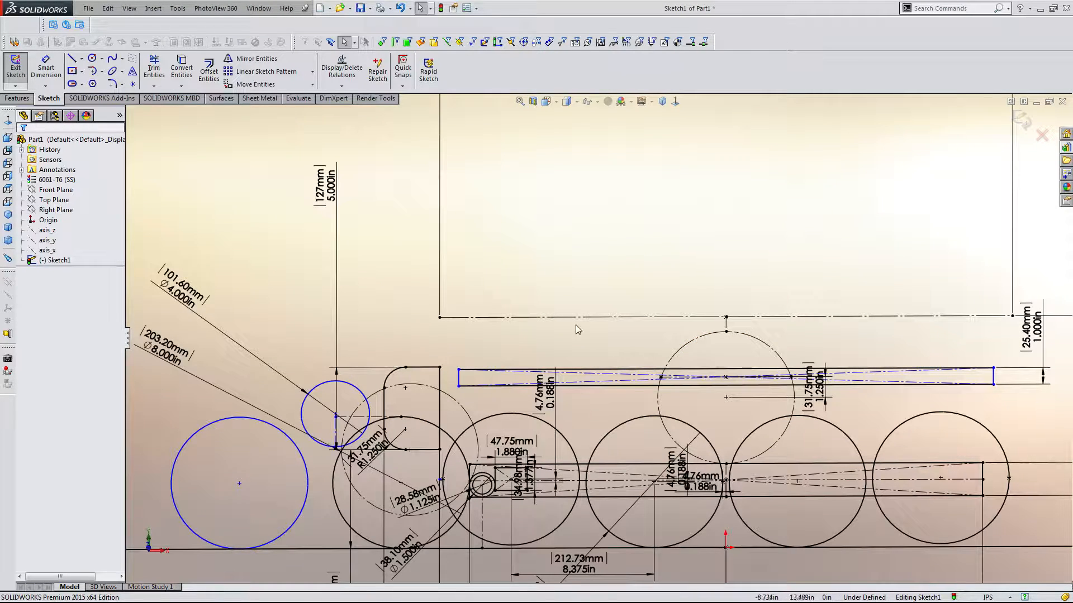
pyautogui.click(555, 321)
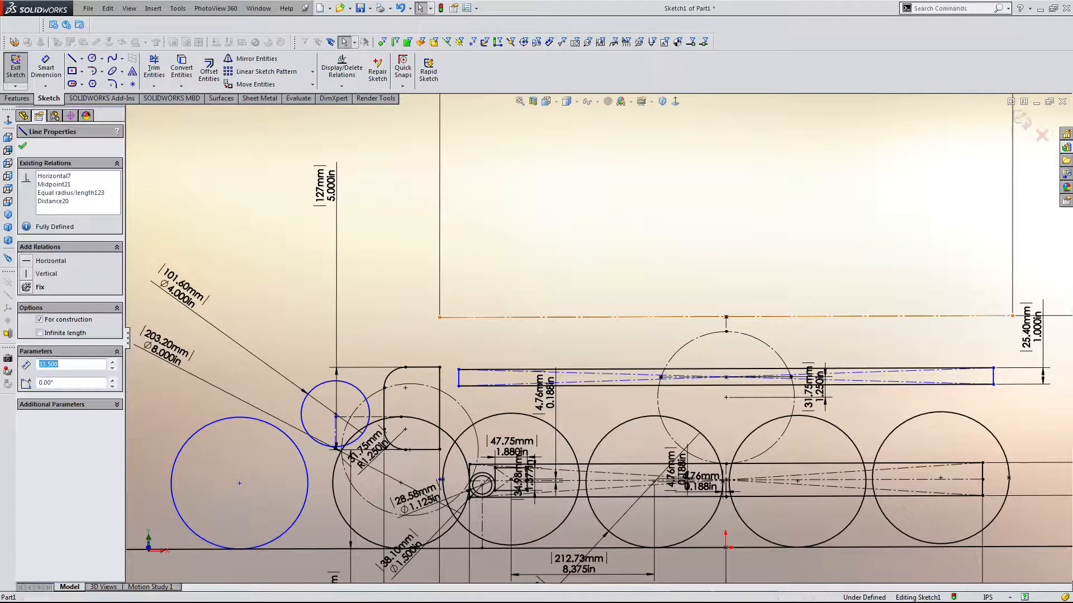
pyautogui.click(524, 274)
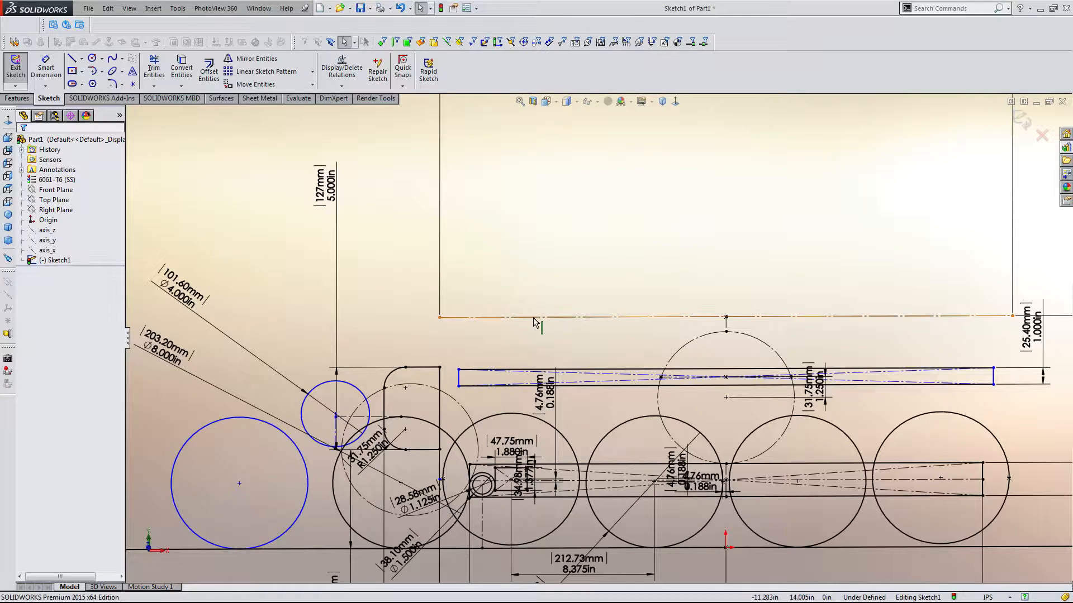
pyautogui.click(534, 318)
pyautogui.click(514, 287)
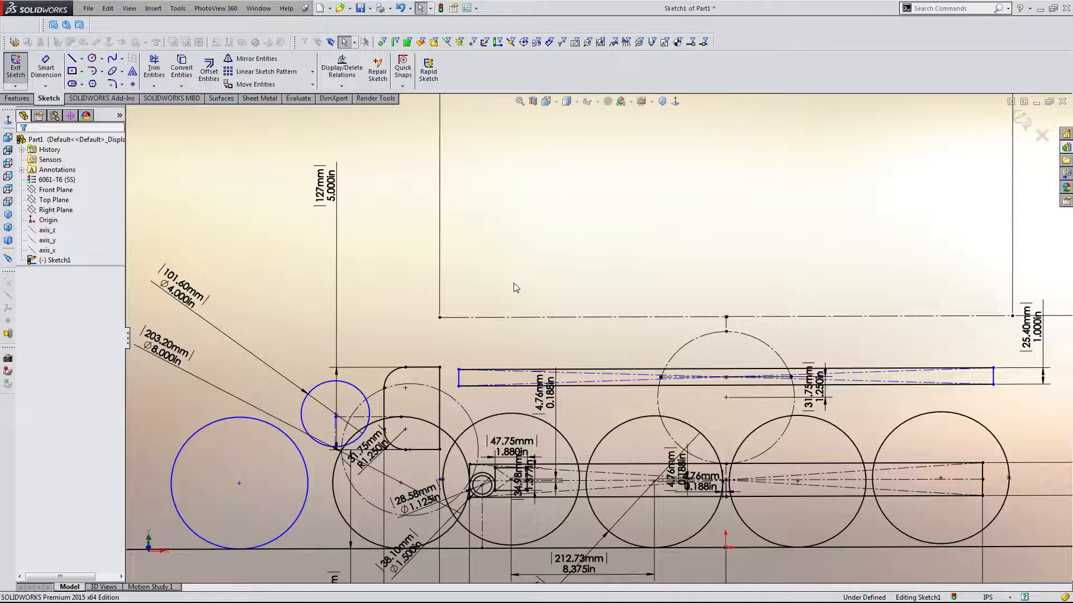
# Inspect the clearance between the blue bar's left end, the rounded profile beside it and the row of wheels below
pyautogui.scroll(-2, 511, 291)
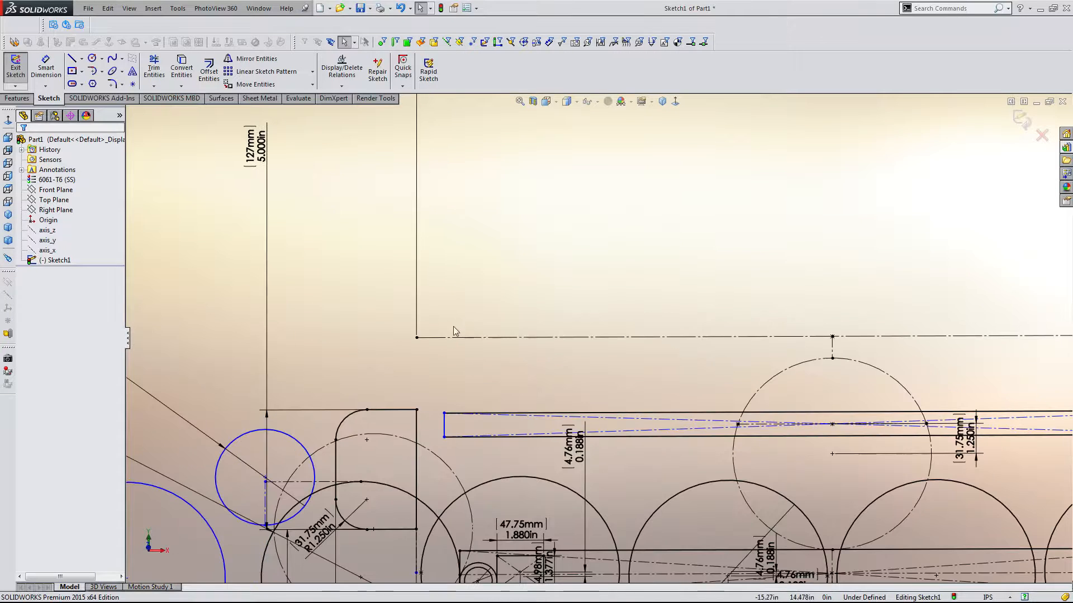
pyautogui.scroll(3, 760, 360)
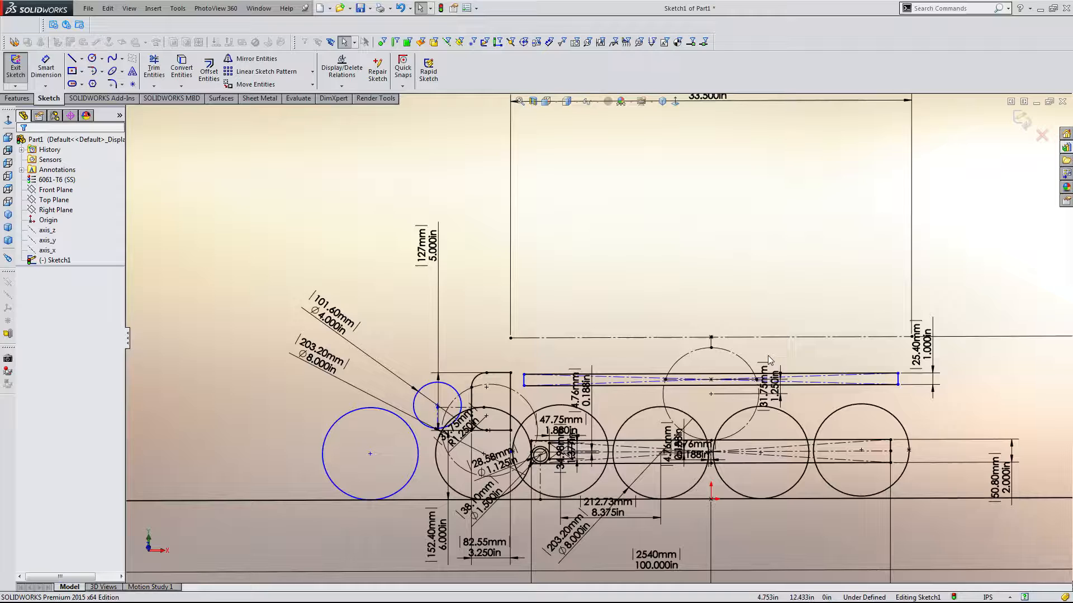
pyautogui.scroll(-3, 636, 357)
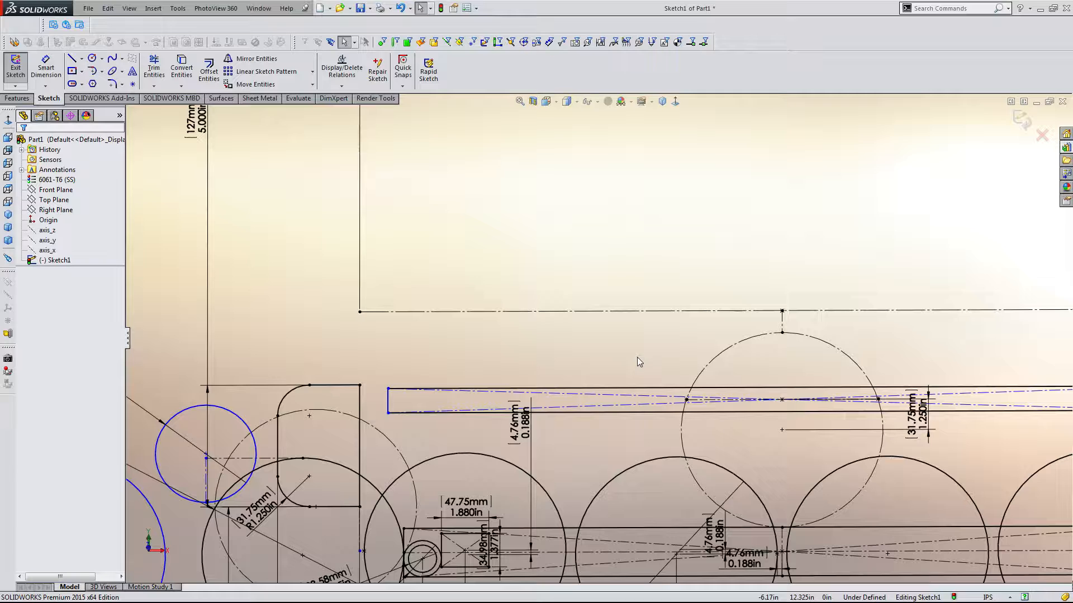
pyautogui.scroll(3, 637, 357)
pyautogui.scroll(-4, 629, 353)
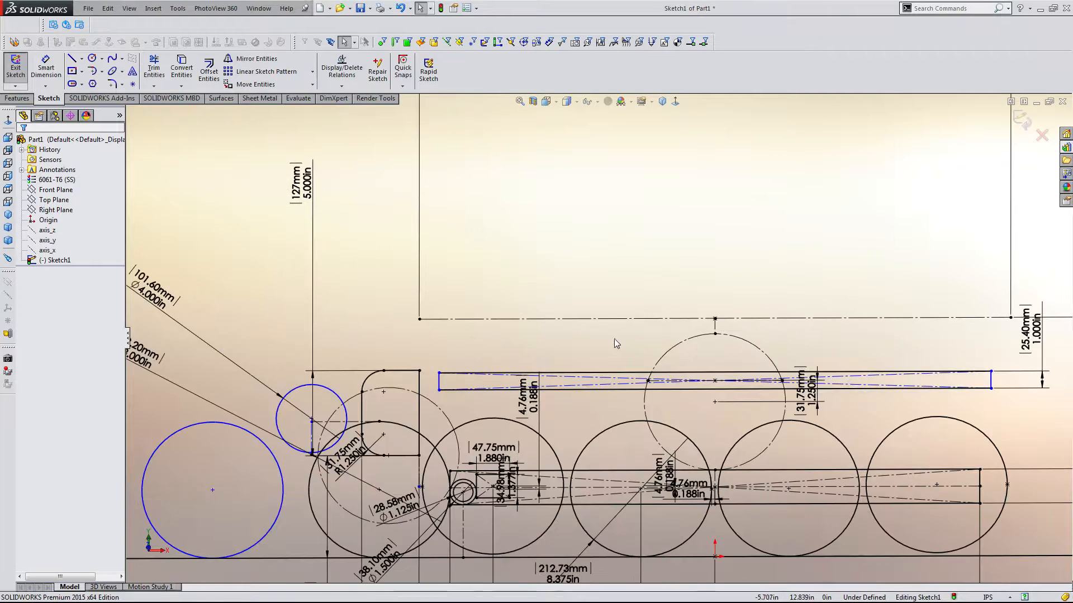
pyautogui.scroll(-1, 438, 383)
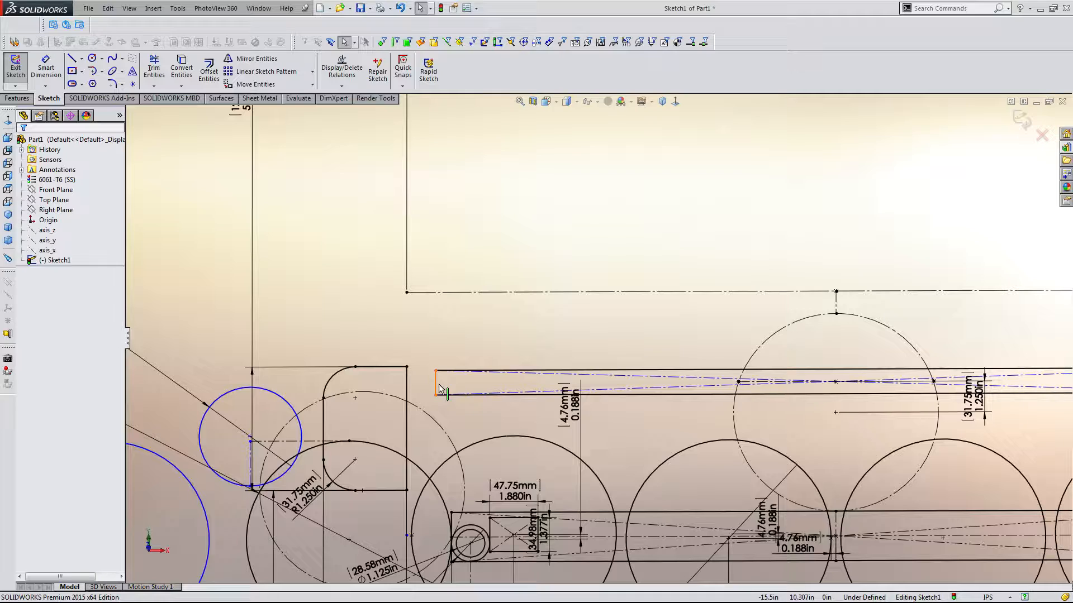
pyautogui.scroll(8, 637, 380)
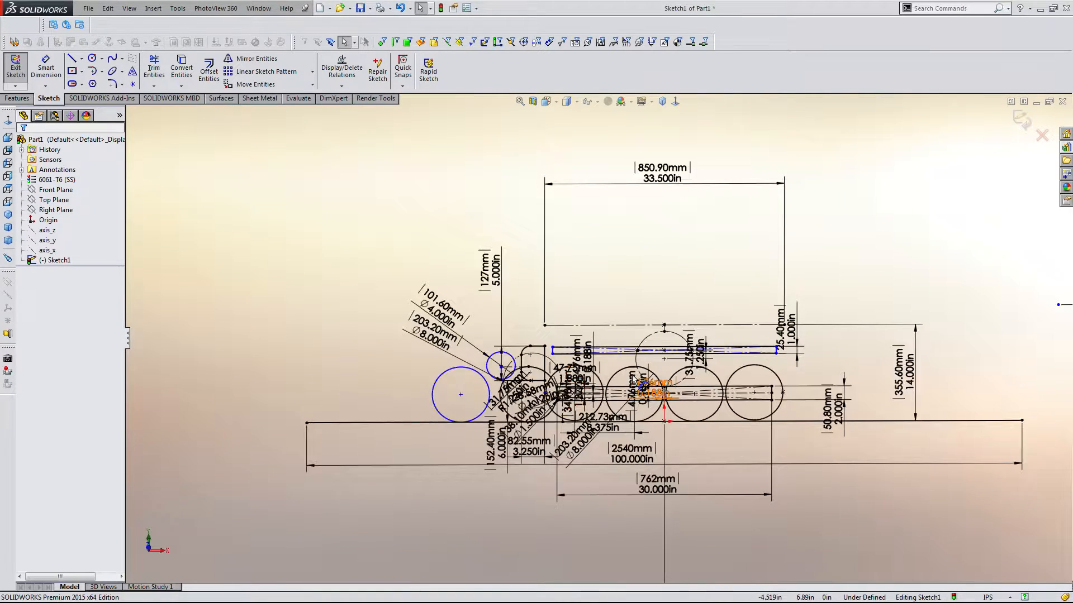
pyautogui.scroll(-6, 640, 382)
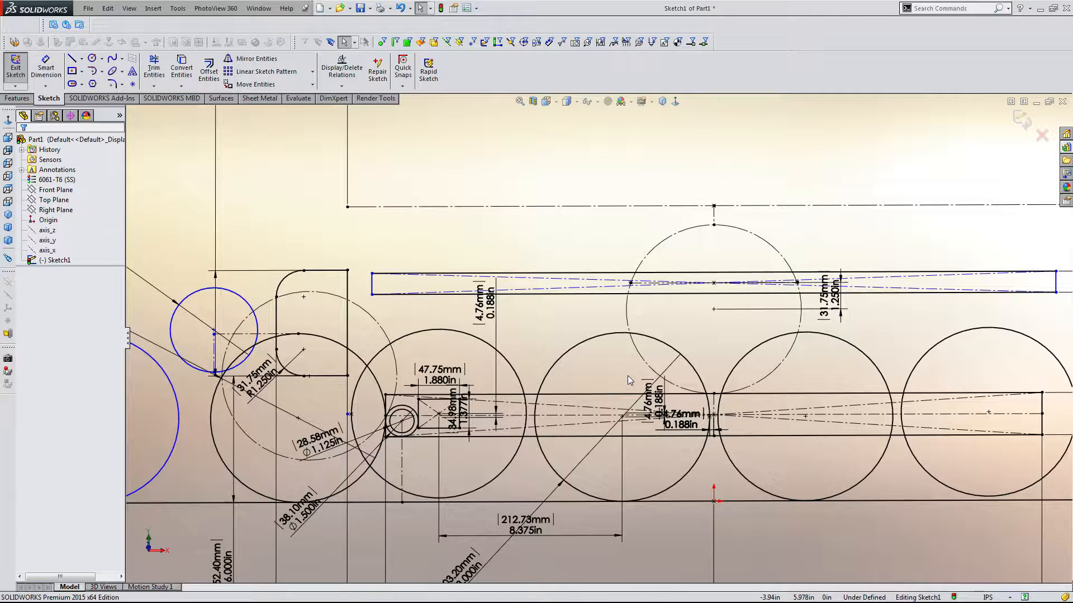
pyautogui.scroll(3, 596, 336)
pyautogui.scroll(-2, 671, 364)
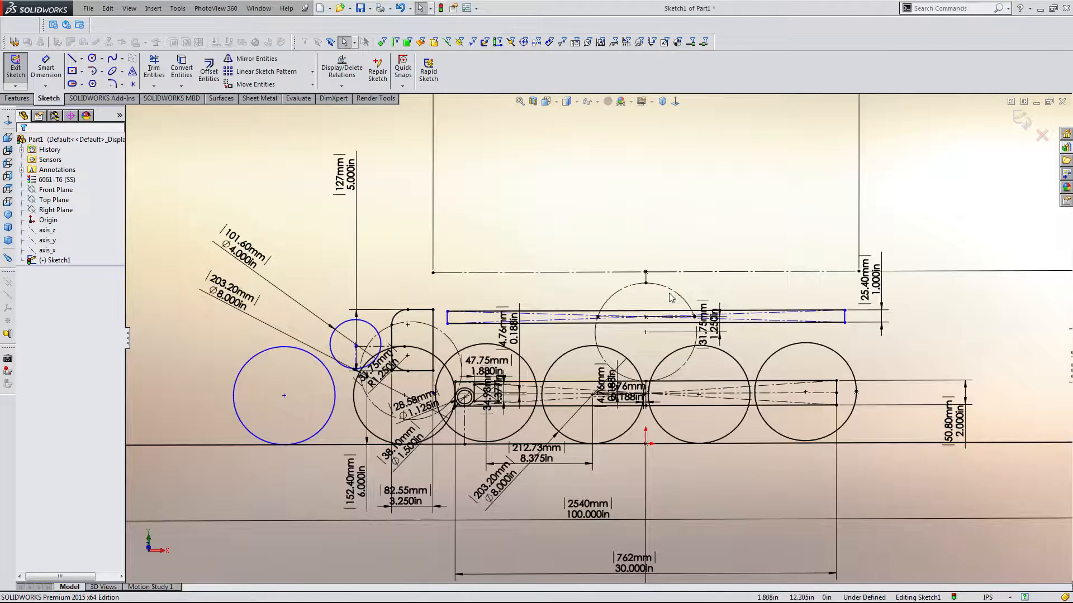
pyautogui.scroll(-4, 531, 218)
pyautogui.scroll(4, 475, 296)
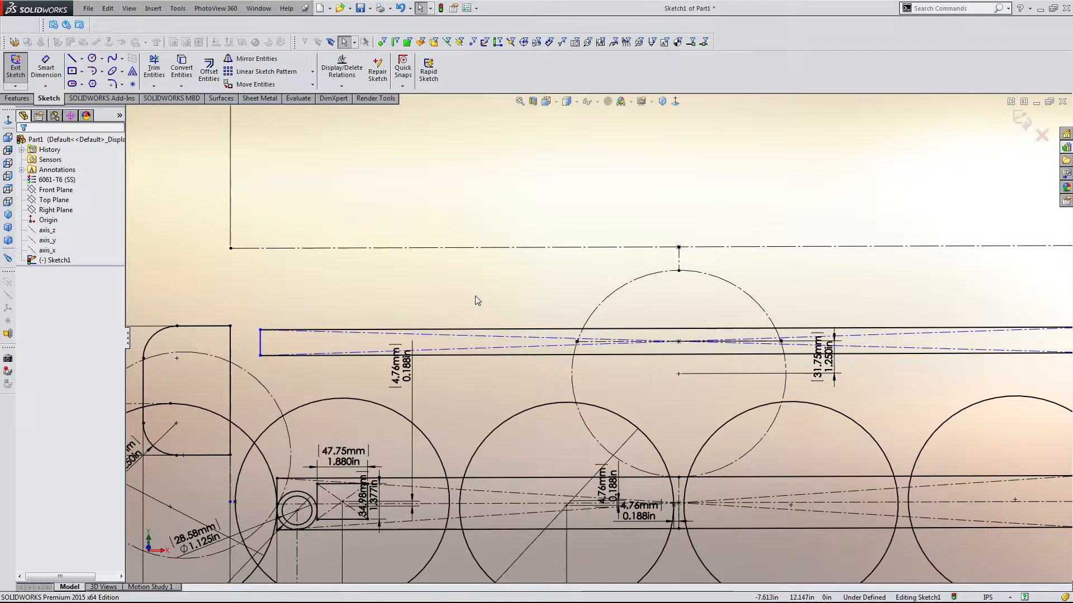
pyautogui.scroll(2, 469, 316)
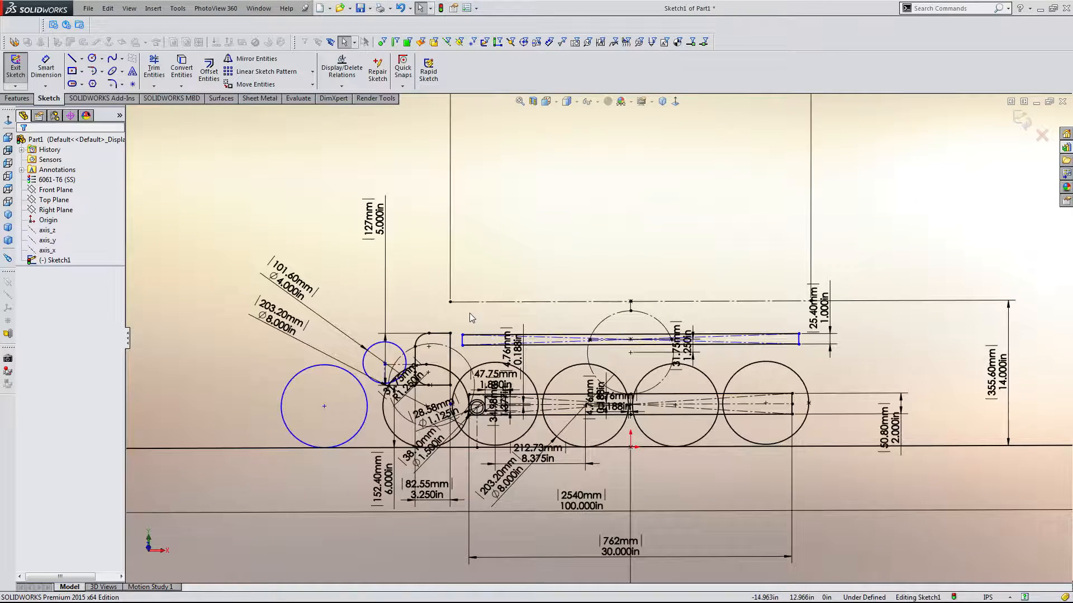
pyautogui.scroll(-3, 471, 317)
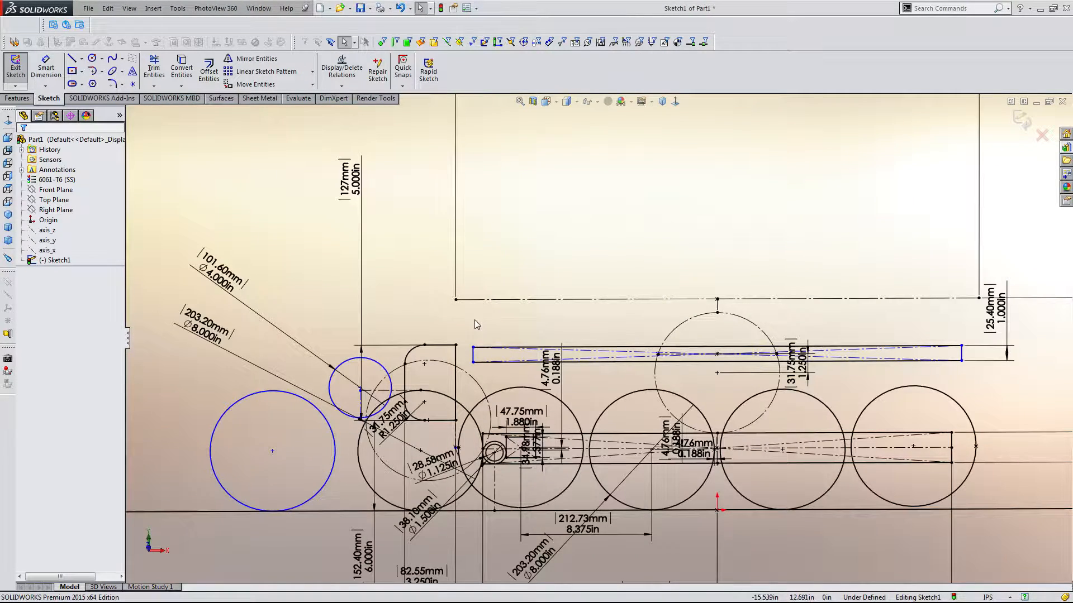
pyautogui.scroll(-3, 484, 328)
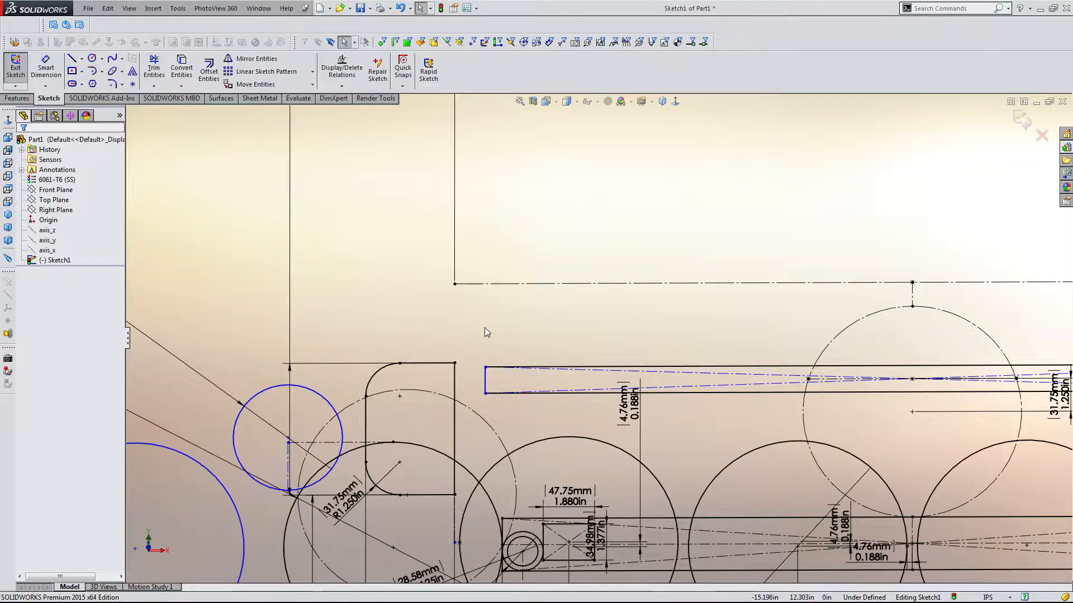
pyautogui.scroll(3, 484, 327)
pyautogui.scroll(-1, 485, 329)
pyautogui.scroll(-3, 540, 380)
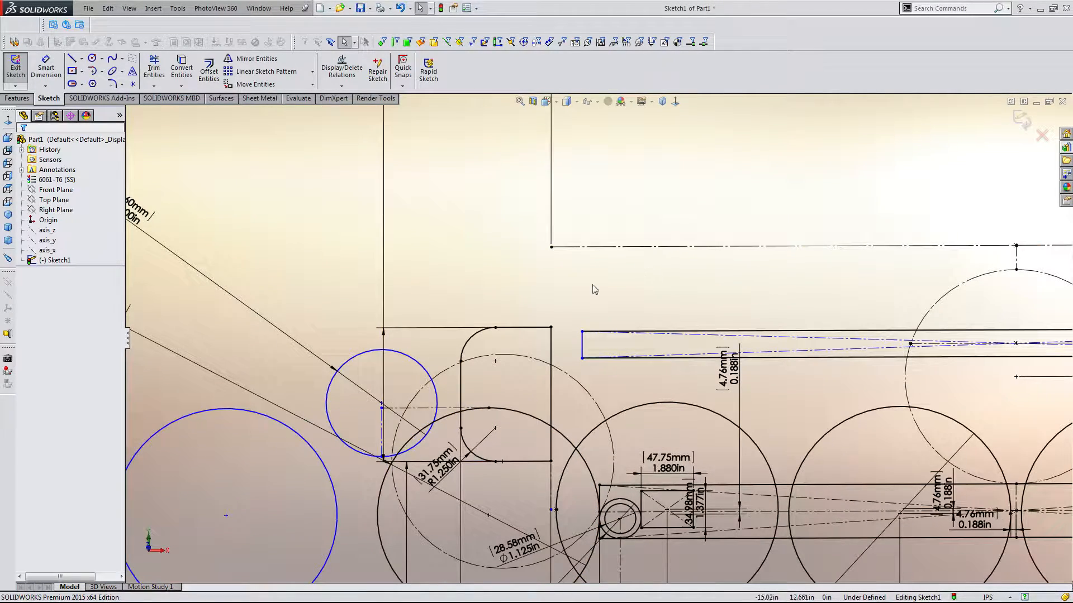
# Move the 4 in circle's centre slightly up and to the right, closer to the rounded profile
pyautogui.scroll(2, 595, 357)
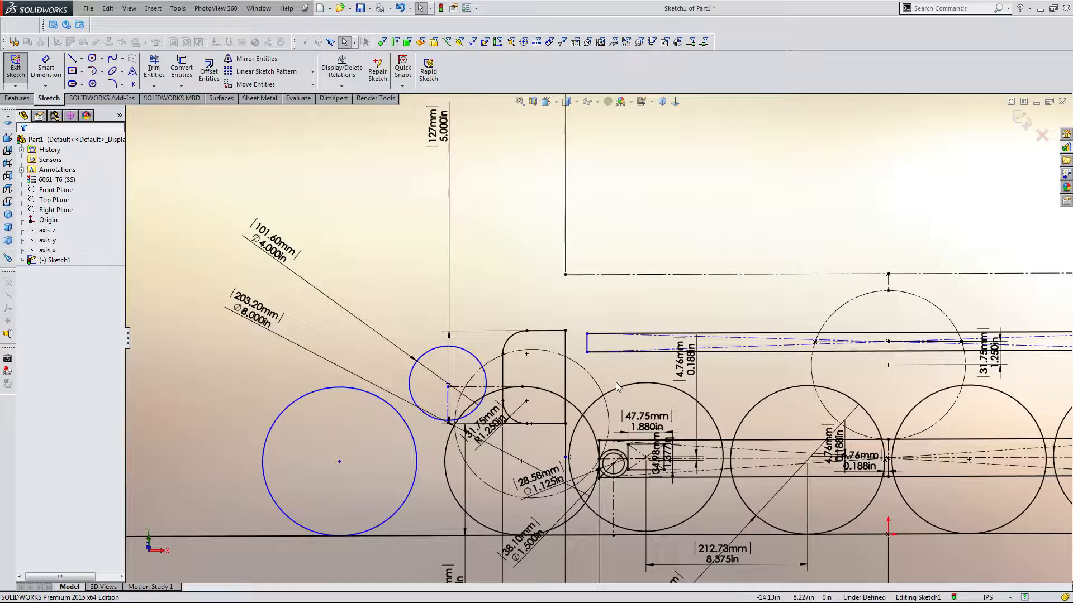
pyautogui.scroll(-1, 582, 310)
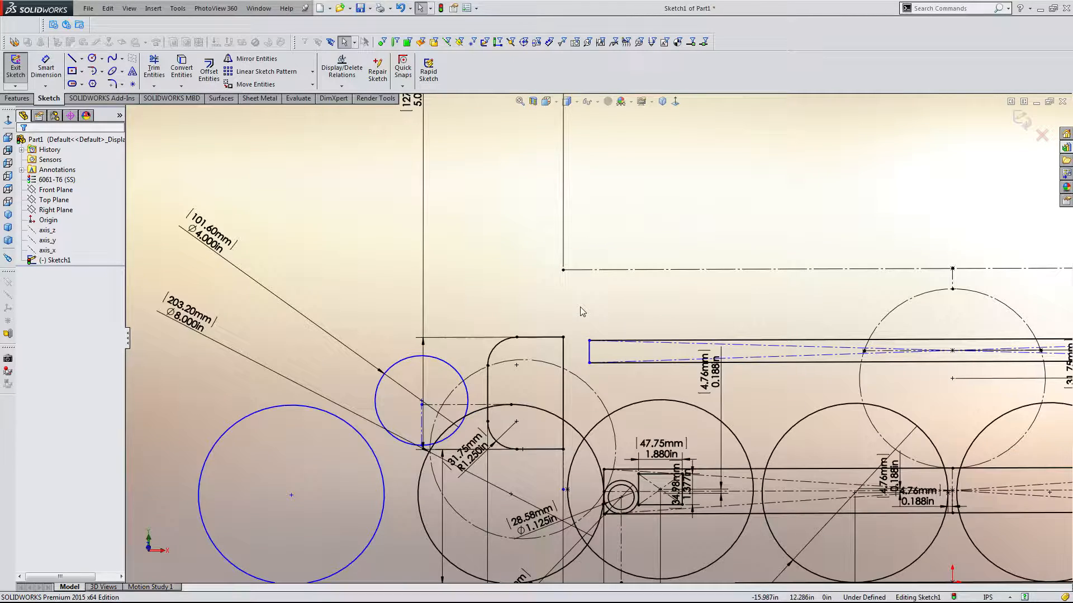
pyautogui.scroll(2, 581, 310)
pyautogui.scroll(-3, 576, 343)
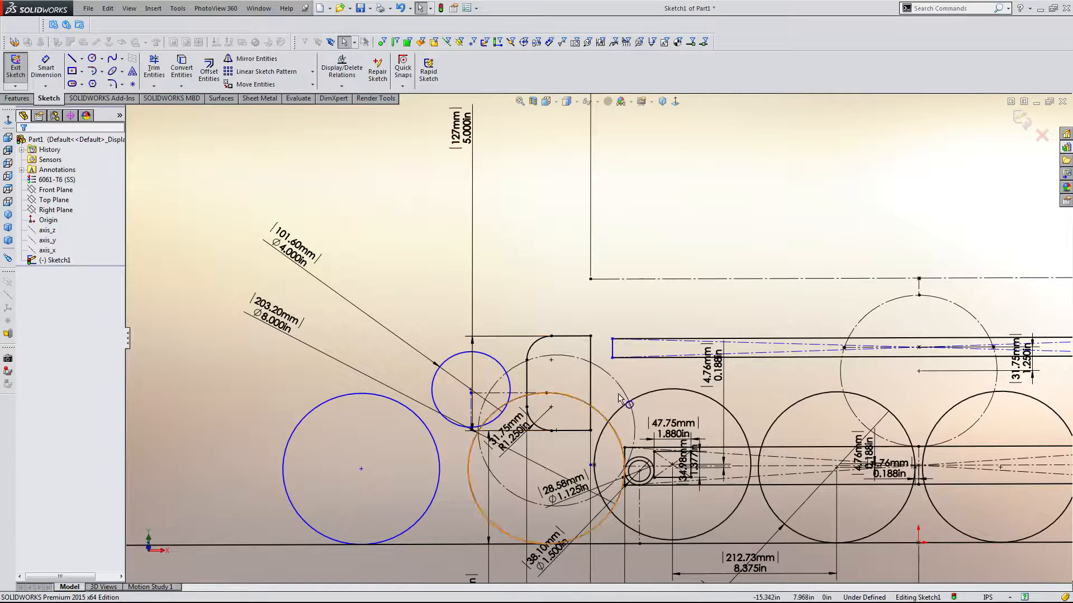
pyautogui.scroll(-1, 620, 401)
pyautogui.scroll(-1, 624, 437)
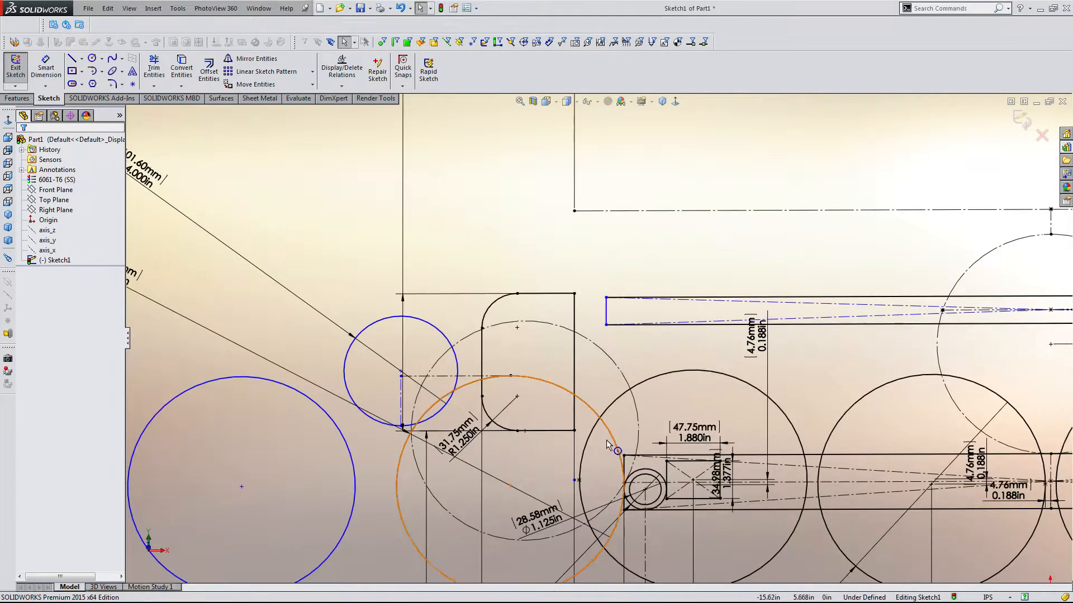
pyautogui.scroll(3, 617, 441)
pyautogui.scroll(-3, 596, 380)
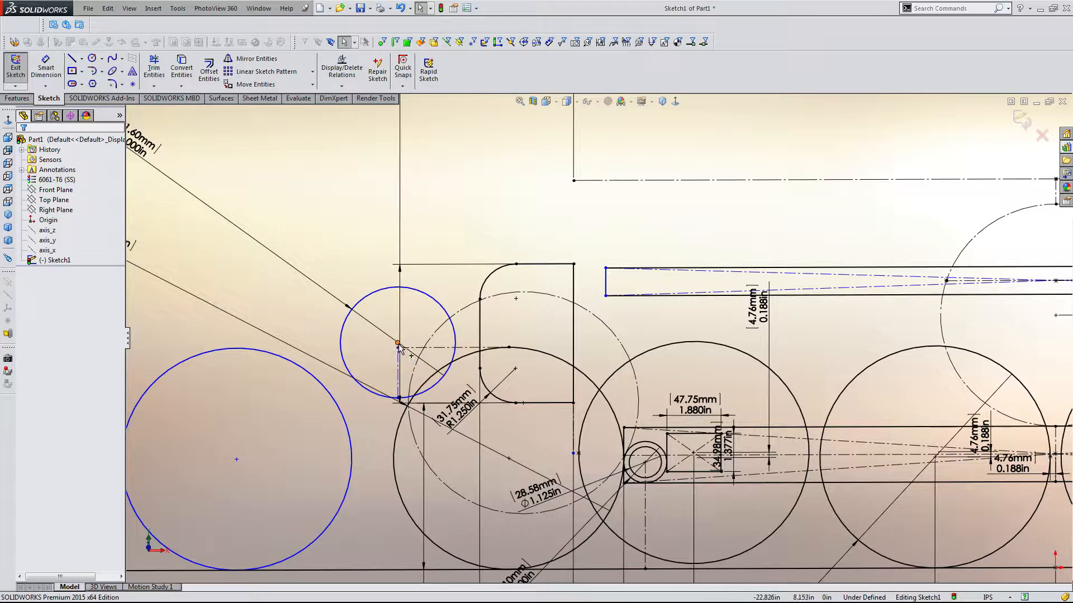
pyautogui.moveTo(398, 342); pyautogui.dragTo(417, 334)
pyautogui.scroll(3, 515, 298)
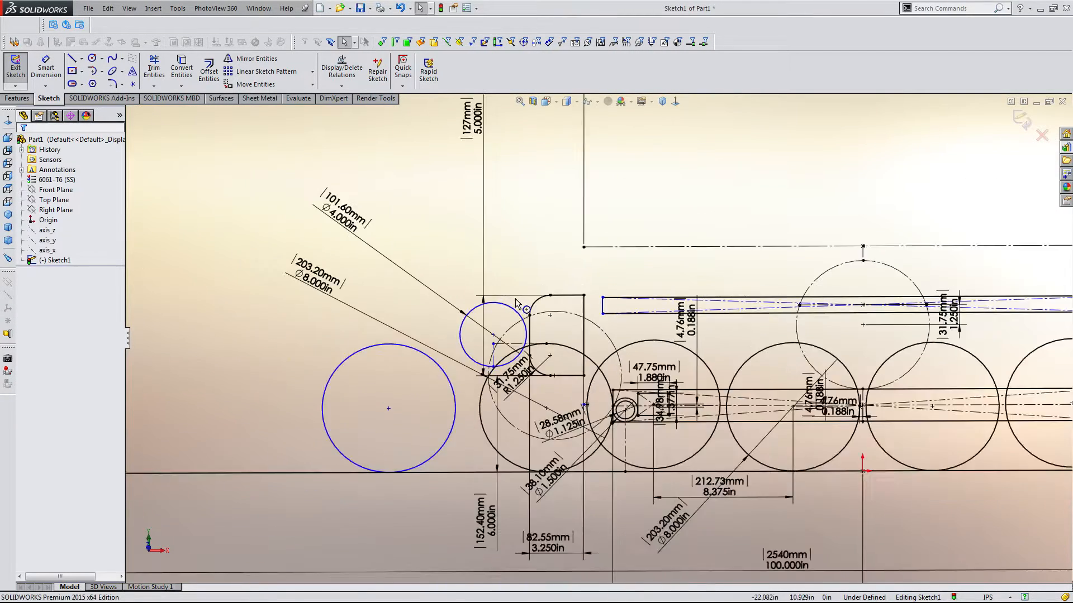
pyautogui.scroll(-3, 528, 334)
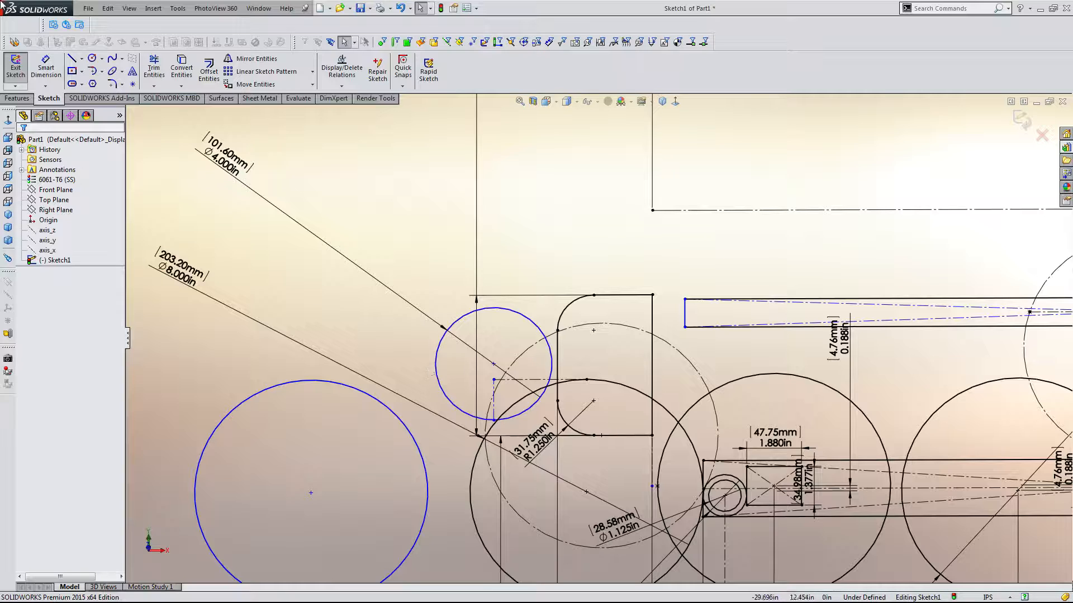
# Sketch a circle matching the 4 in circle's size to its left, above the leftmost large wheel
pyautogui.click(93, 58)
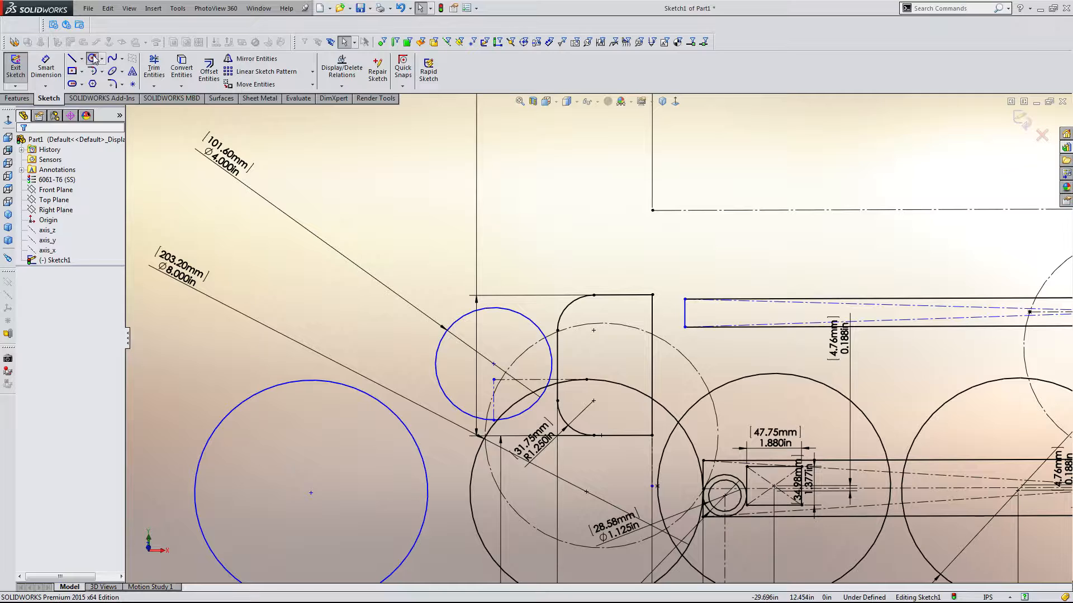
pyautogui.click(388, 364)
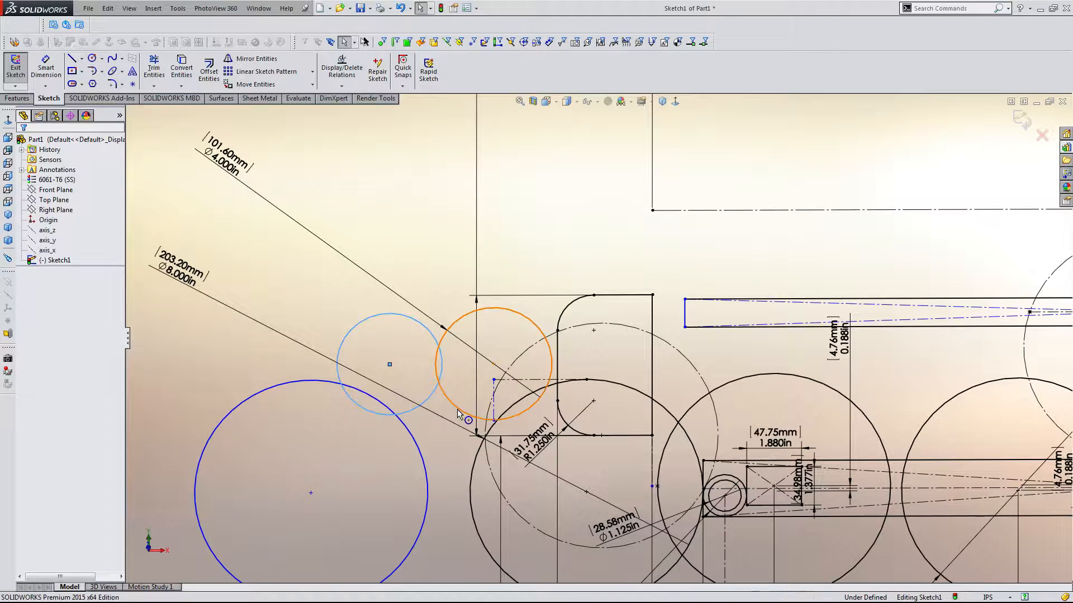
pyautogui.click(441, 390)
pyautogui.press('Escape')
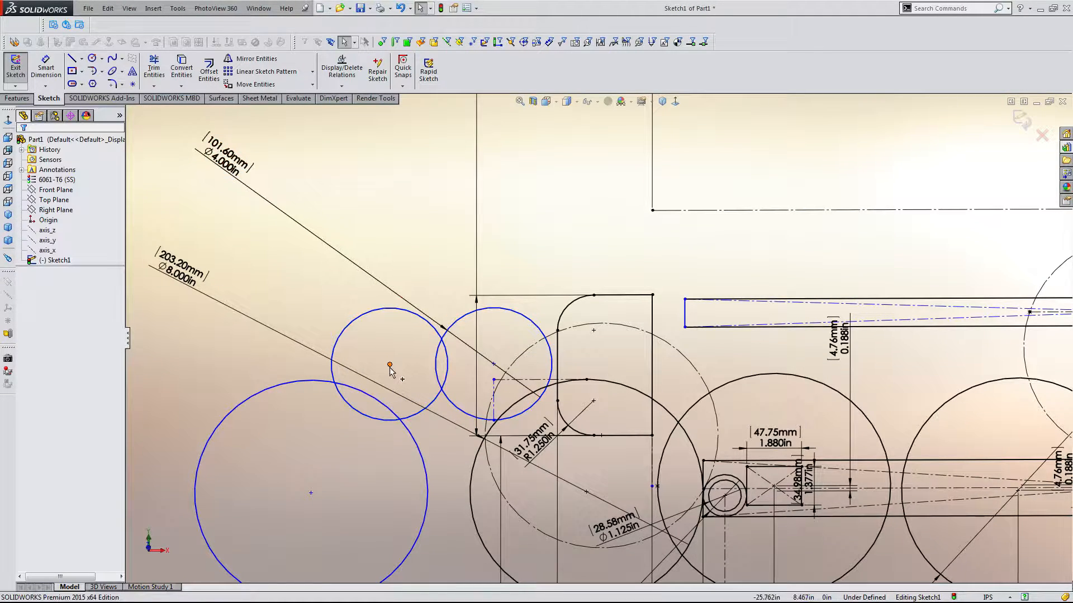
# Shift the newly drawn circle slightly left so that it clears the neighbouring 4 in circle
pyautogui.moveTo(389, 365); pyautogui.dragTo(374, 368)
pyautogui.click(388, 223)
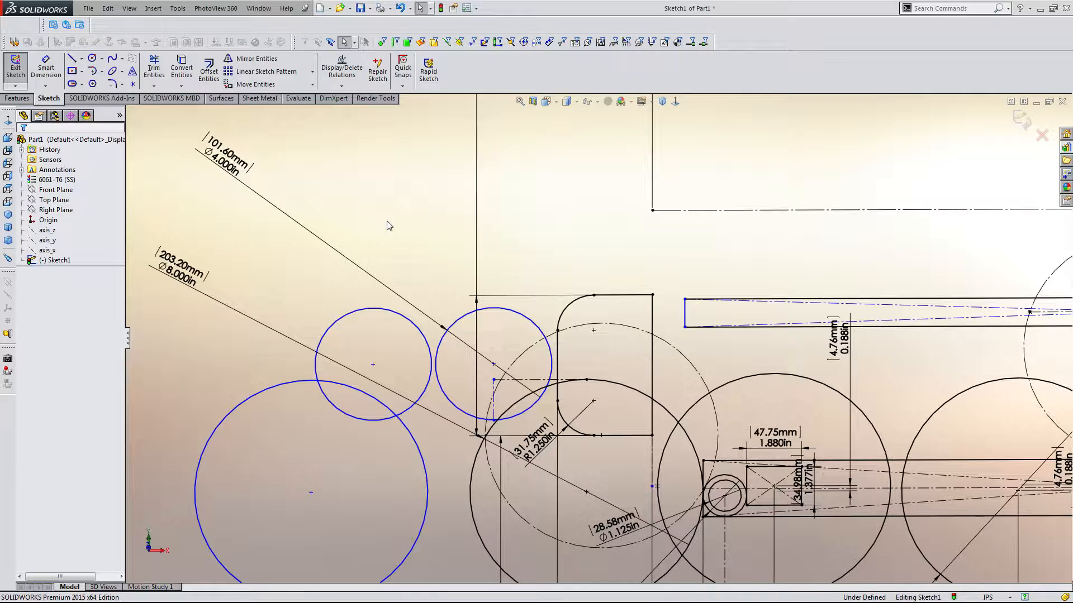
pyautogui.scroll(4, 592, 344)
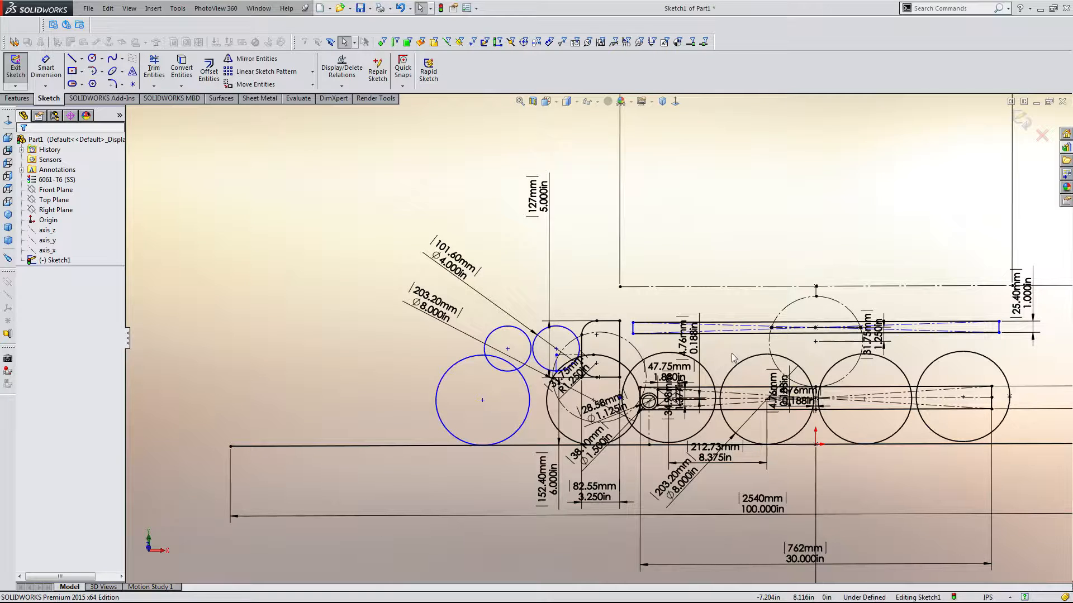
pyautogui.scroll(3, 733, 358)
pyautogui.scroll(-3, 734, 358)
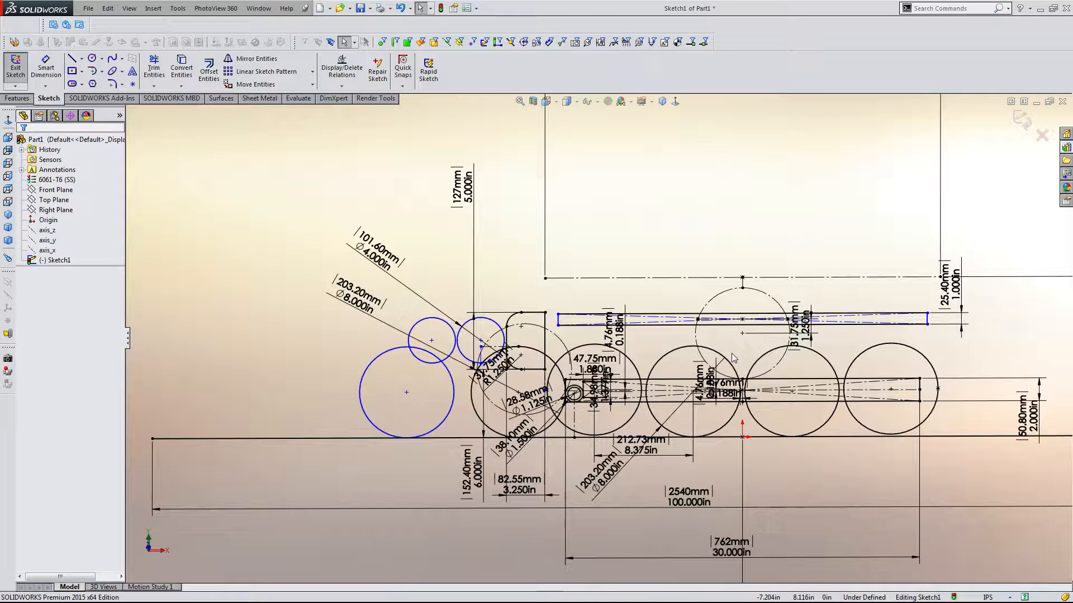
# Align the leftmost small circle's centre horizontally with the centre of the neighbouring 4 in circle
pyautogui.scroll(-1, 523, 311)
pyautogui.scroll(-3, 491, 313)
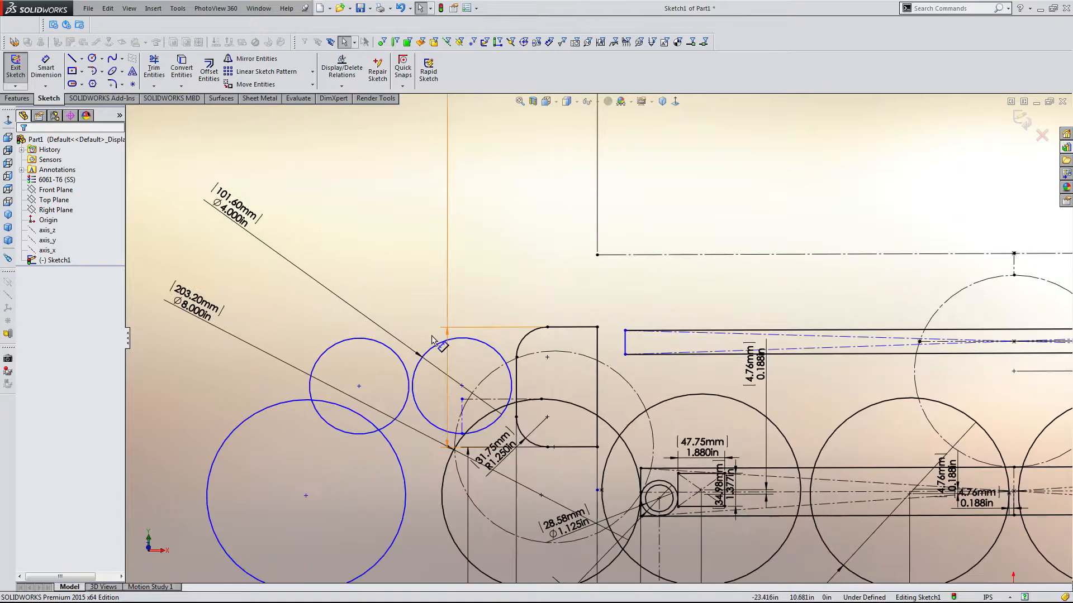
pyautogui.scroll(-3, 391, 402)
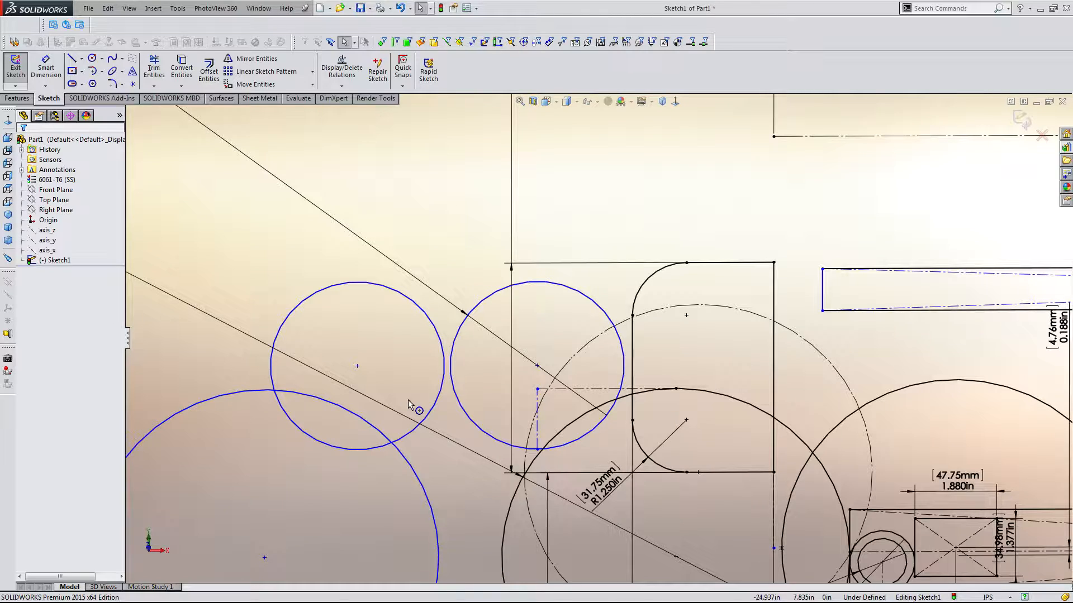
pyautogui.scroll(6, 407, 403)
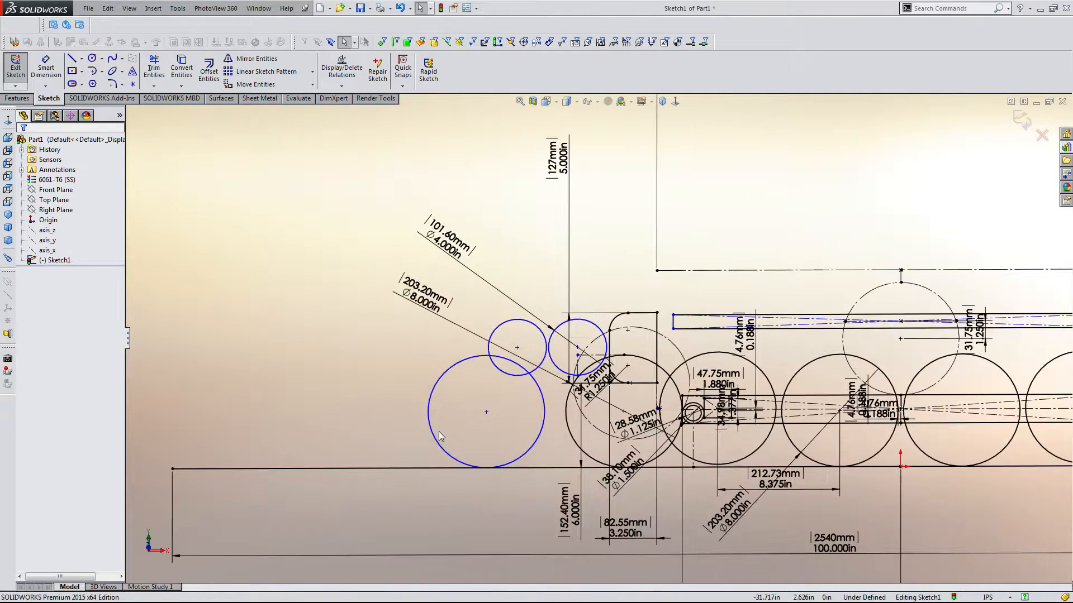
pyautogui.scroll(-6, 572, 341)
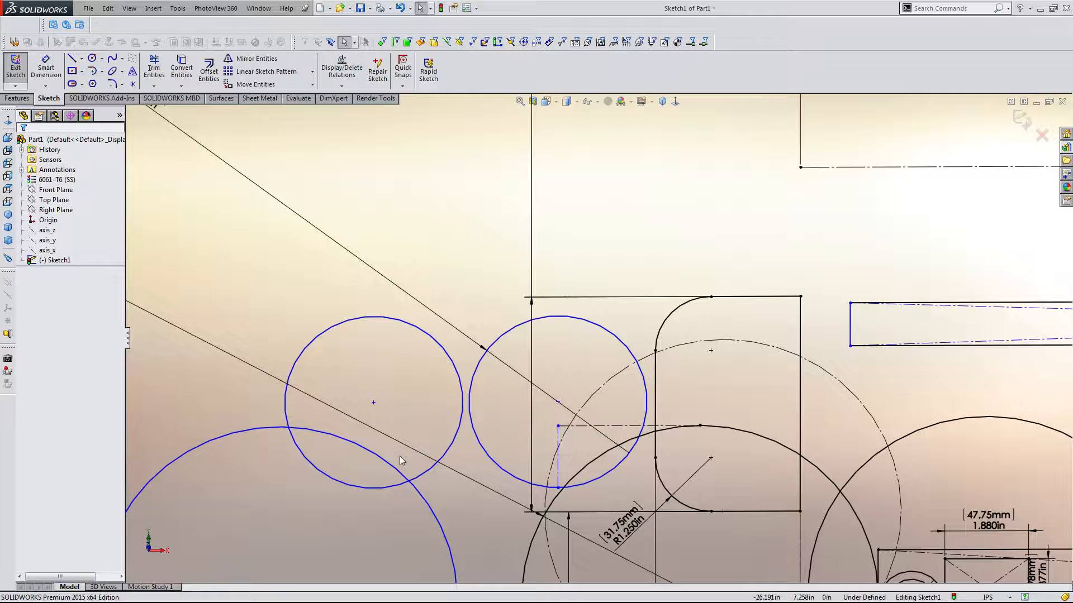
pyautogui.click(373, 403)
pyautogui.moveTo(373, 403)
pyautogui.mouseDown()
pyautogui.moveTo(347, 383)
pyautogui.moveTo(357, 394)
pyautogui.mouseUp()
pyautogui.keyDown('ctrl'); pyautogui.click(558, 402); pyautogui.keyUp('ctrl')
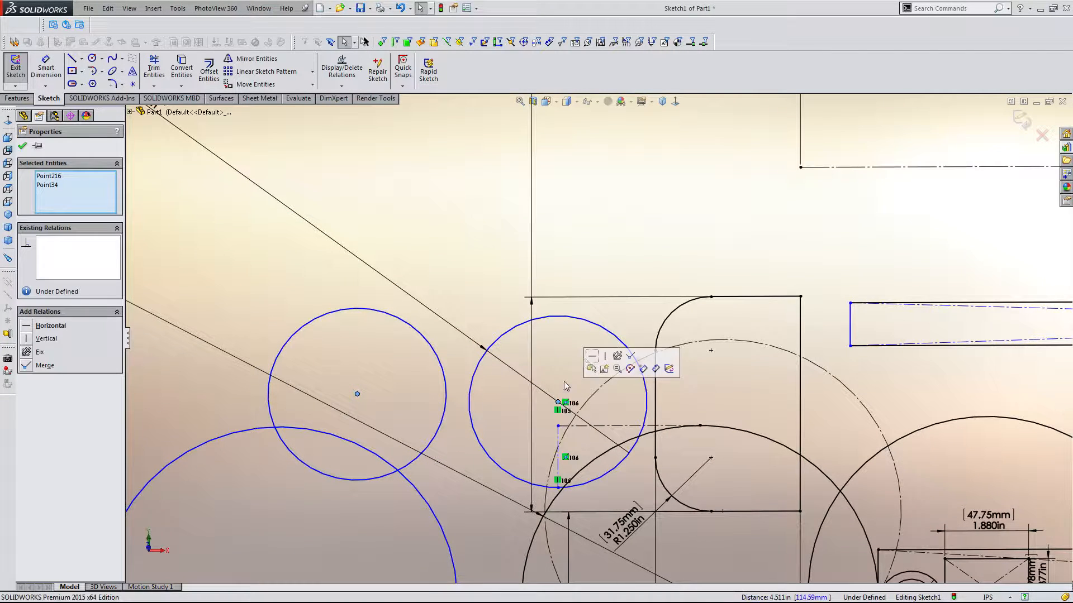
pyautogui.click(593, 356)
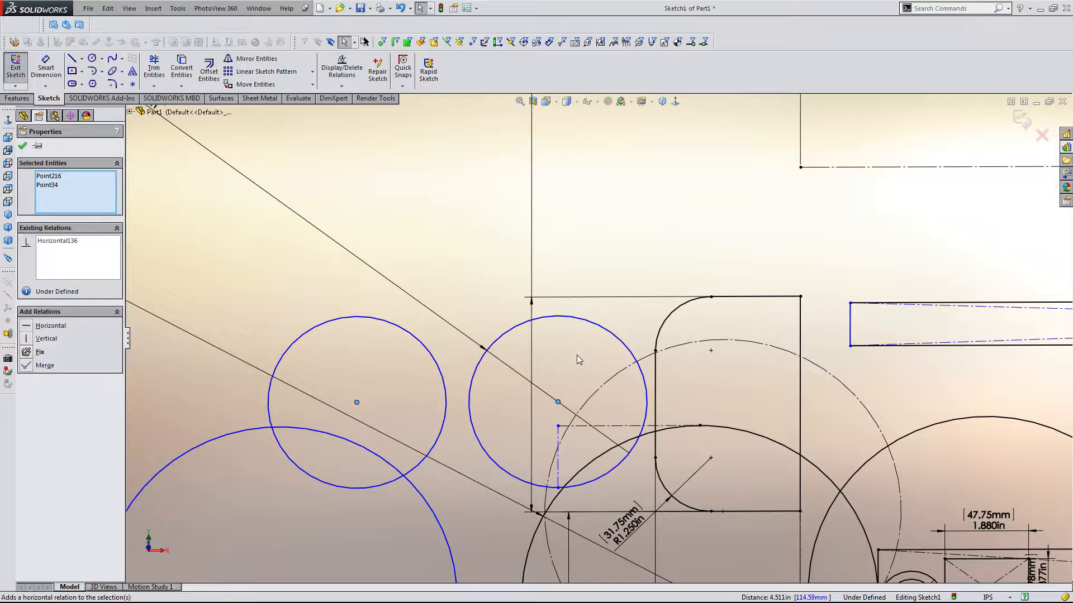
pyautogui.click(577, 355)
# Slide the leftmost small circle right along the shared centre height, leaving a narrow gap to the 4 in circle
pyautogui.click(453, 400)
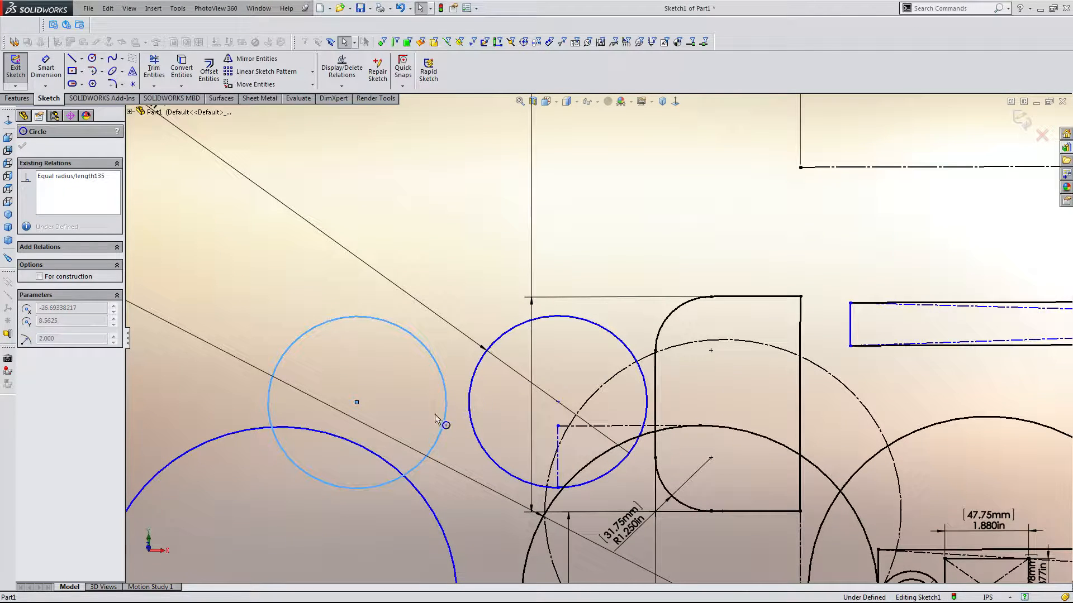
pyautogui.press('Escape')
pyautogui.moveTo(357, 403); pyautogui.dragTo(372, 402)
pyautogui.click(465, 501)
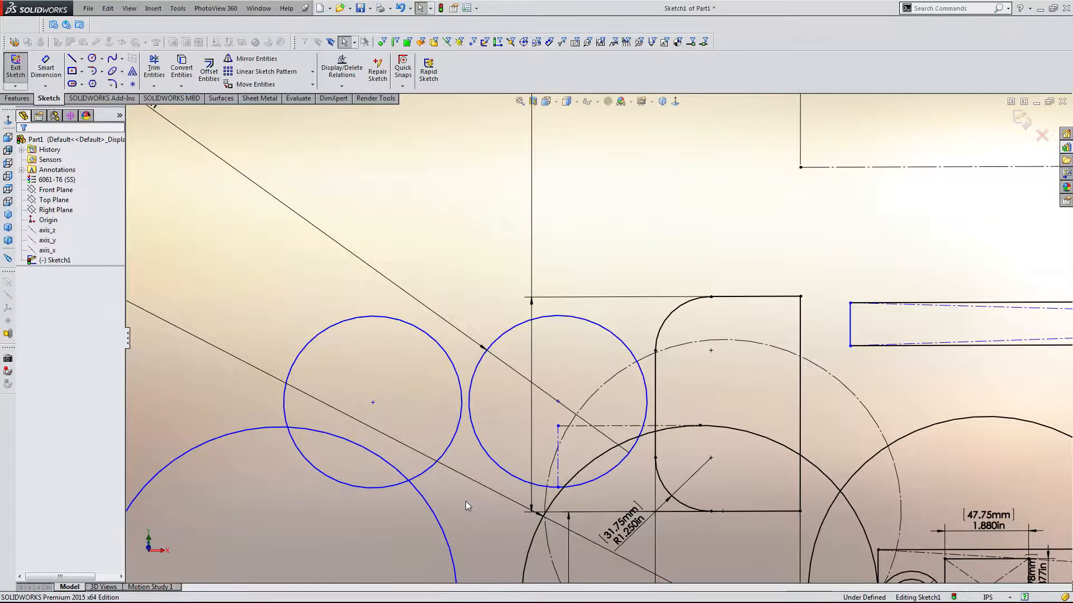
# Shift the 4 in circle slightly left and down, and move the leftmost small circle left to clear it
pyautogui.scroll(5, 597, 338)
pyautogui.scroll(-3, 642, 364)
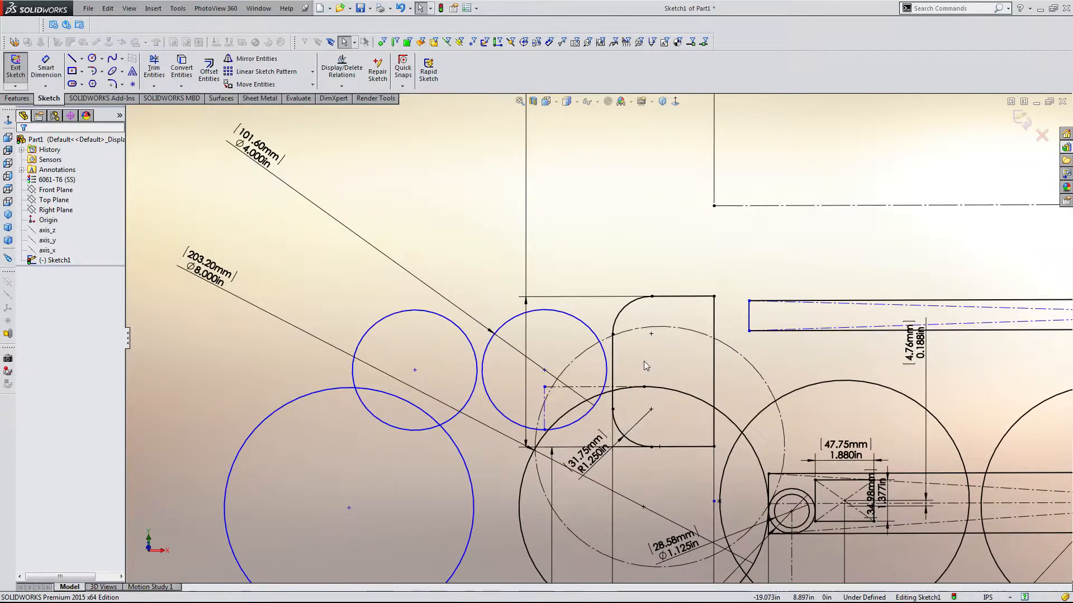
pyautogui.scroll(3, 641, 361)
pyautogui.scroll(-3, 651, 352)
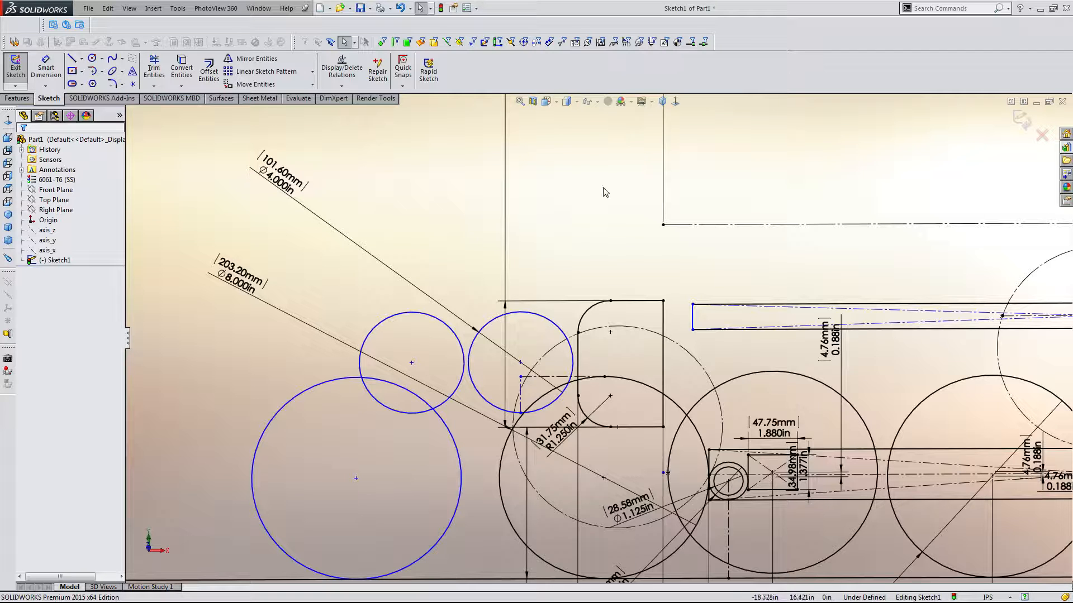
pyautogui.scroll(-2, 561, 358)
pyautogui.scroll(2, 597, 357)
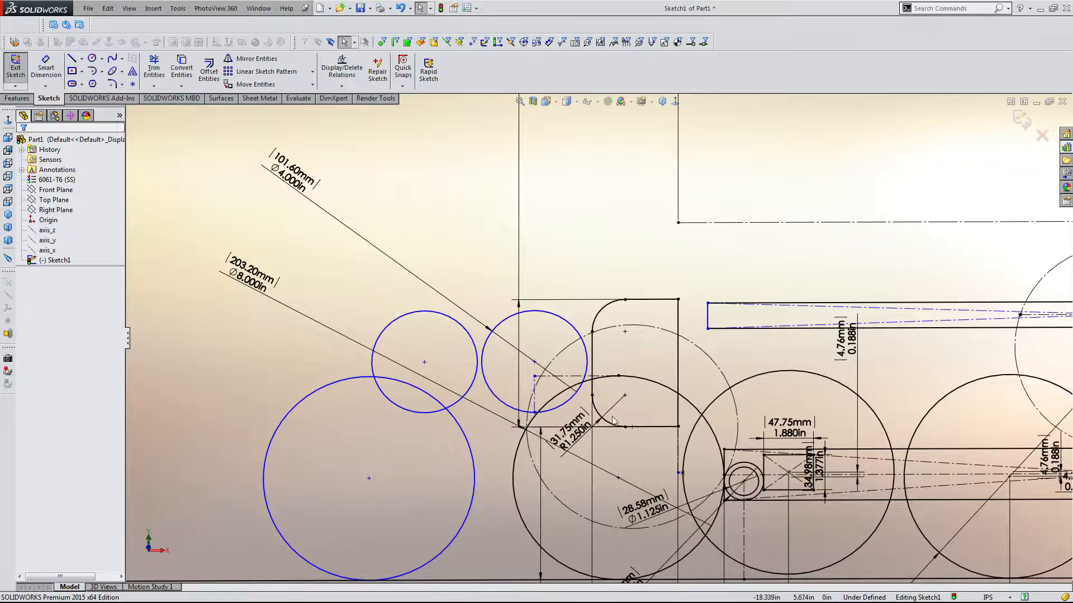
pyautogui.click(534, 362)
pyautogui.moveTo(535, 362); pyautogui.dragTo(522, 366)
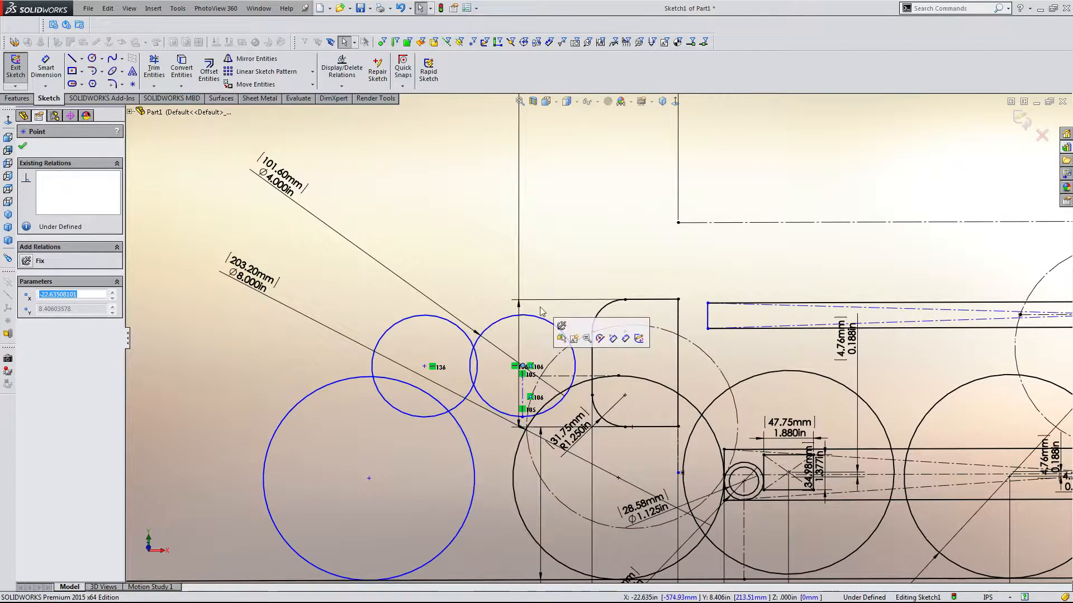
pyautogui.click(557, 266)
pyautogui.scroll(2, 632, 349)
pyautogui.scroll(-2, 635, 367)
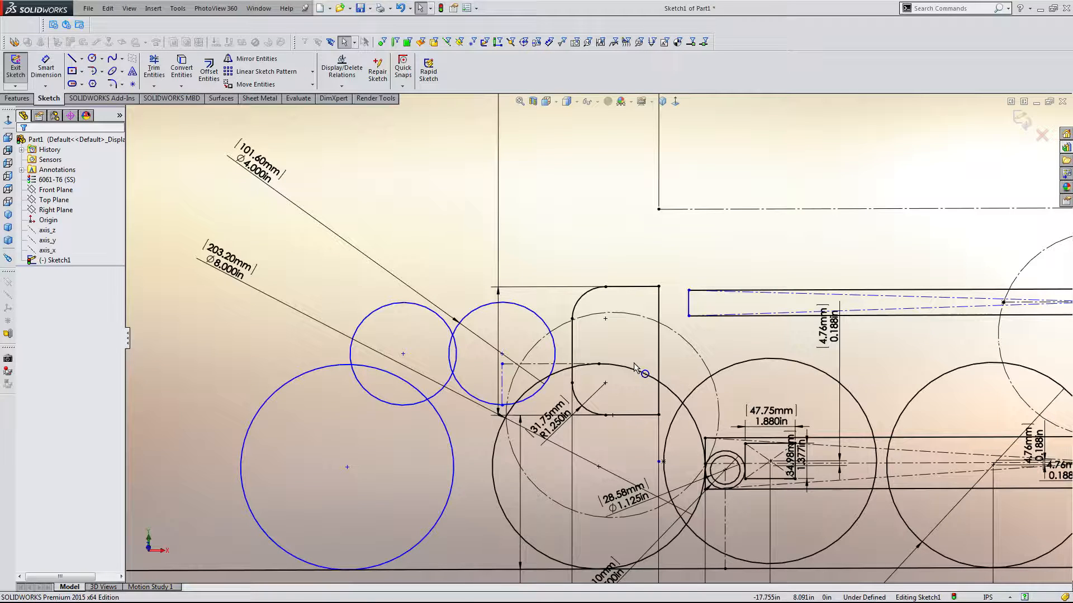
pyautogui.moveTo(402, 353)
pyautogui.mouseDown()
pyautogui.moveTo(380, 355)
pyautogui.moveTo(389, 355)
pyautogui.mouseUp()
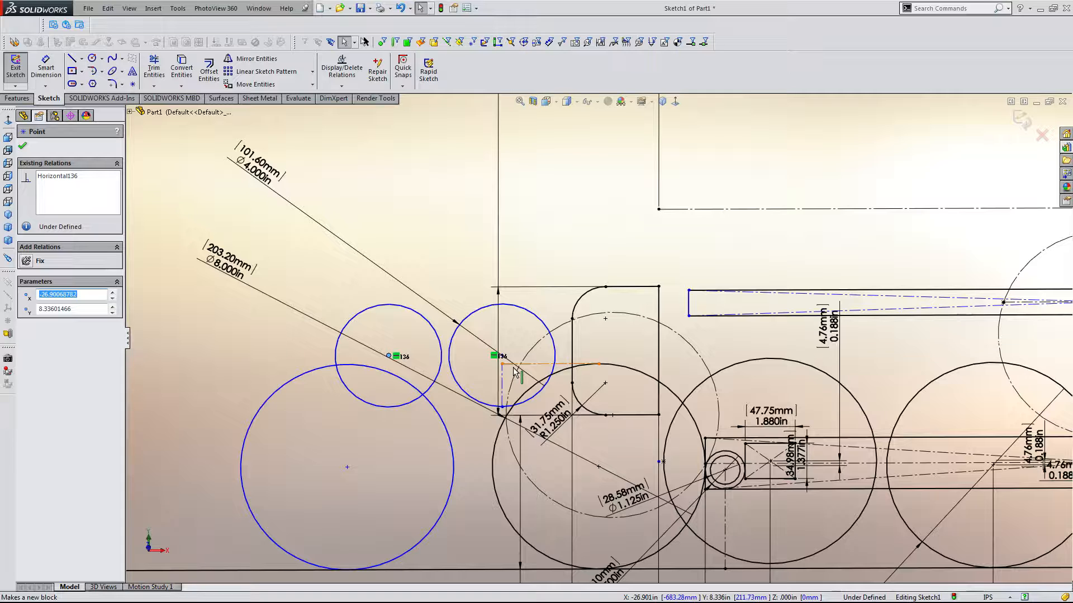
pyautogui.click(434, 233)
# Move the 4 in circle up and right towards the rounded profile, and bring the leftmost small circle close beside it
pyautogui.scroll(3, 433, 232)
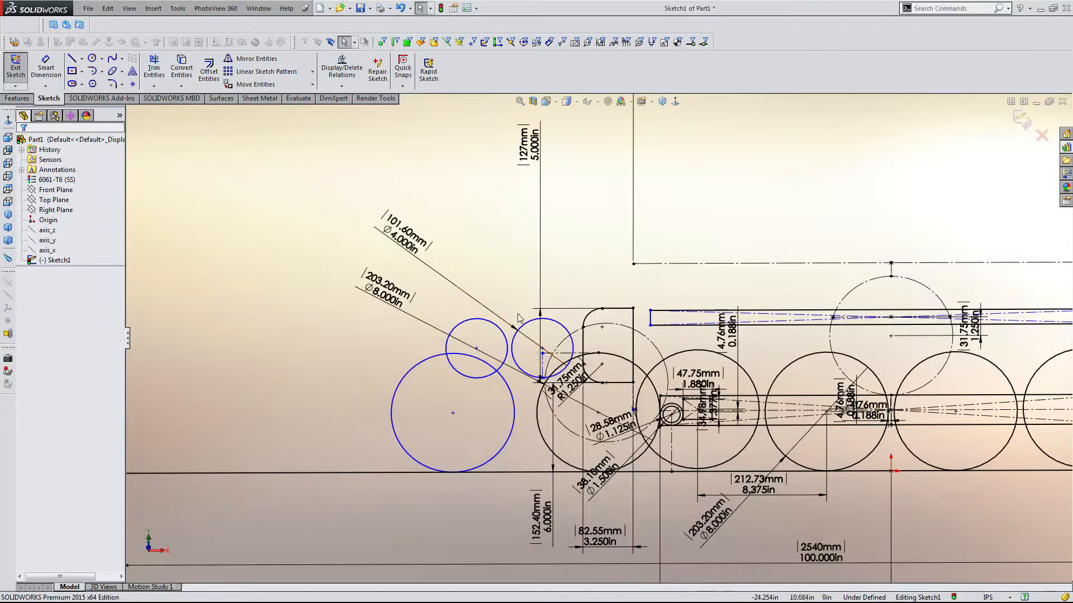
pyautogui.scroll(-2, 542, 391)
pyautogui.scroll(-1, 543, 391)
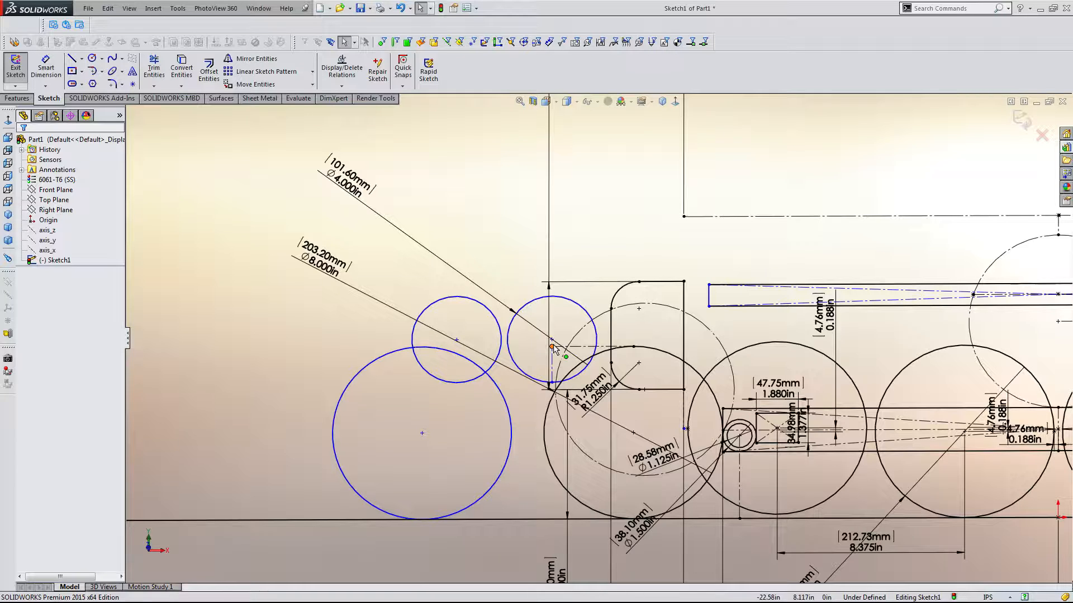
pyautogui.scroll(-3, 555, 349)
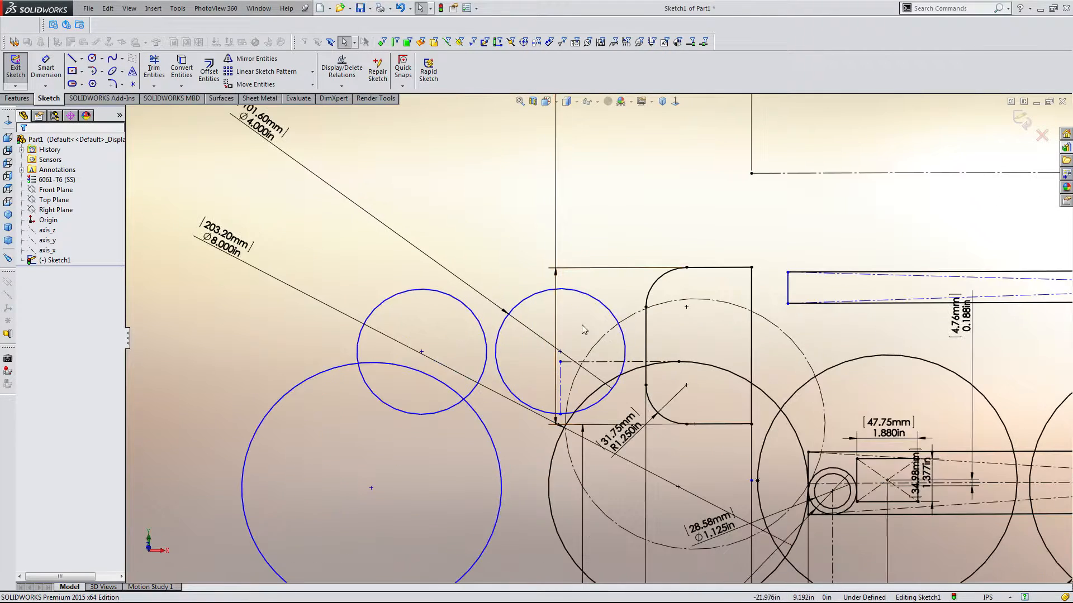
pyautogui.moveTo(560, 352)
pyautogui.mouseDown()
pyautogui.moveTo(565, 328)
pyautogui.moveTo(578, 333)
pyautogui.mouseUp()
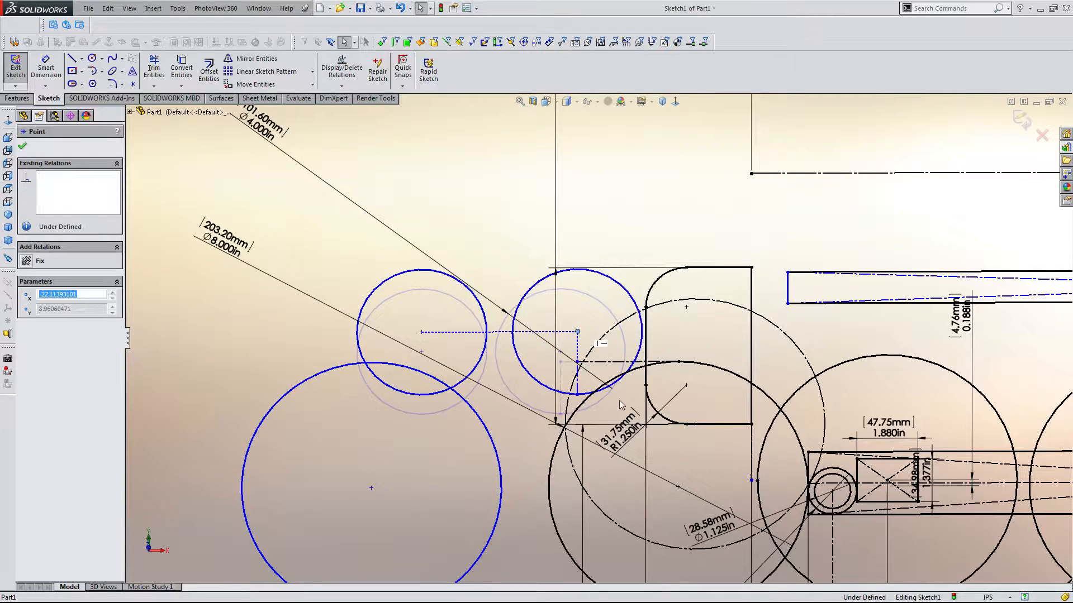
pyautogui.scroll(-2, 682, 466)
pyautogui.scroll(2, 682, 466)
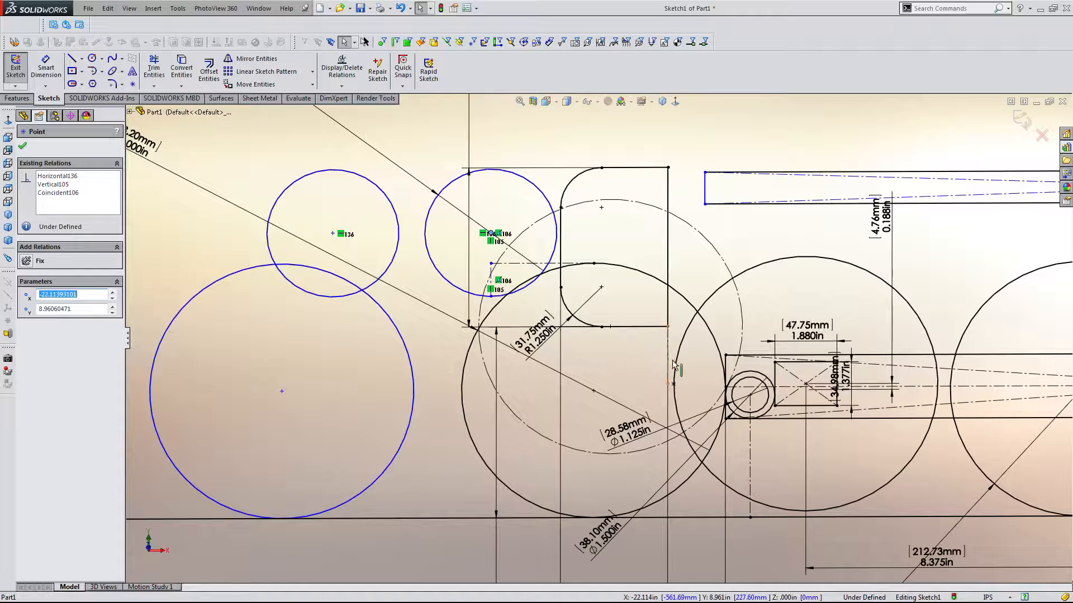
pyautogui.scroll(2, 670, 365)
pyautogui.scroll(-2, 702, 357)
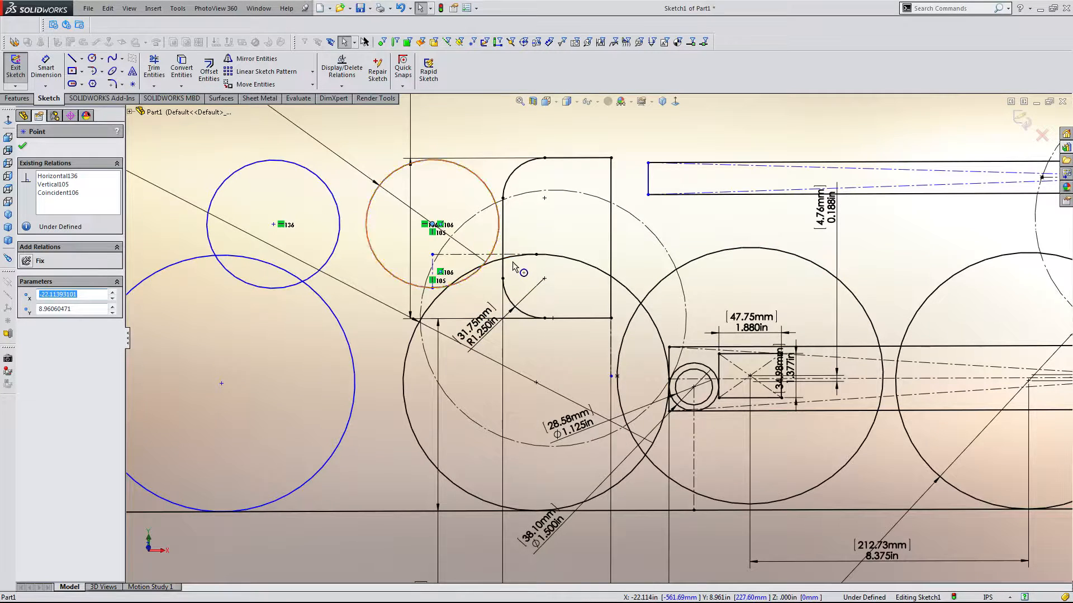
pyautogui.scroll(-2, 497, 246)
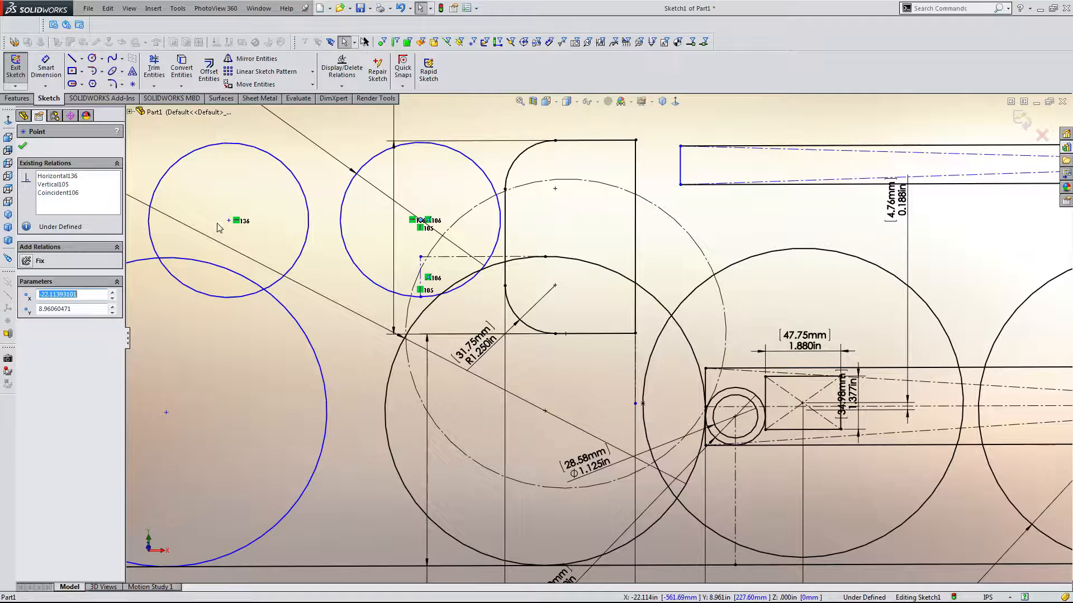
pyautogui.moveTo(229, 220); pyautogui.dragTo(250, 226)
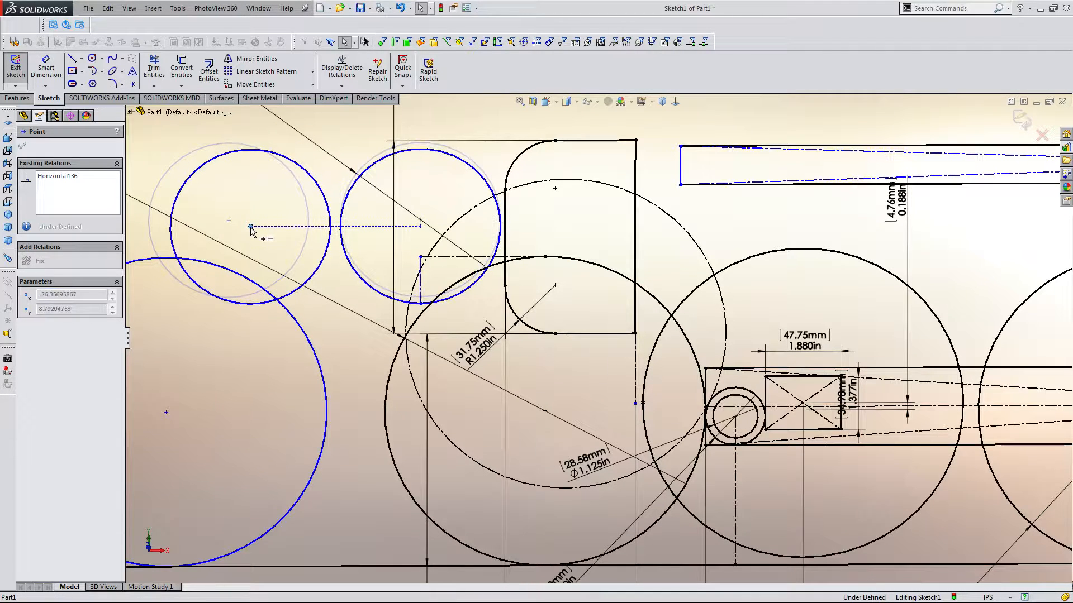
pyautogui.click(475, 401)
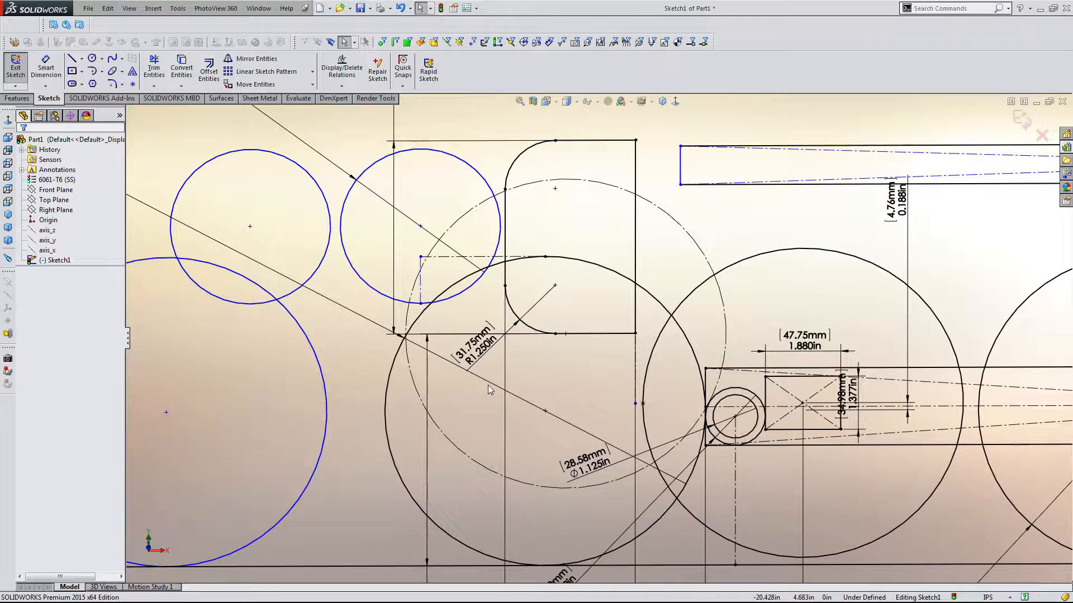
# Move the 4 in circle right until it overlaps the rounded profile's left edge, and shift the leftmost small circle after it, keeping a narrow gap
pyautogui.scroll(2, 493, 380)
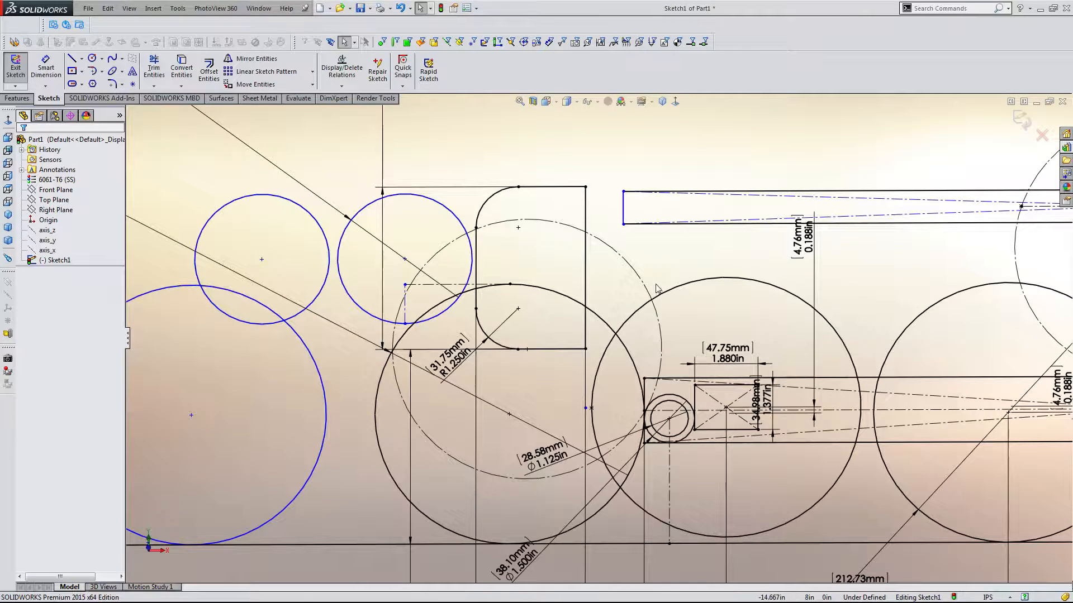
pyautogui.scroll(2, 657, 288)
pyautogui.scroll(-3, 471, 305)
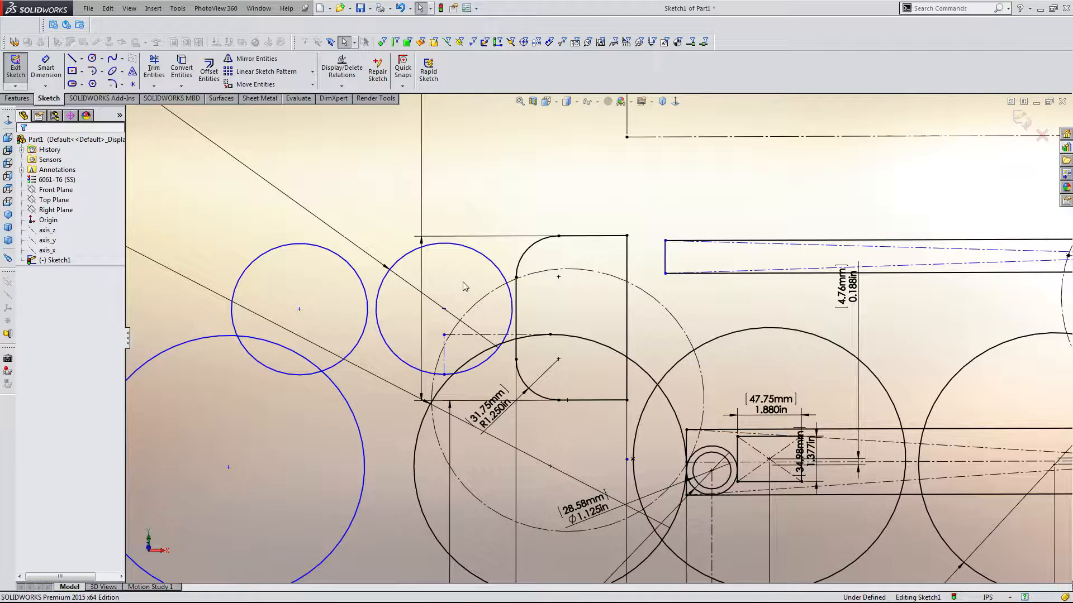
pyautogui.click(451, 314)
pyautogui.click(462, 301)
pyautogui.moveTo(444, 309)
pyautogui.mouseDown()
pyautogui.moveTo(466, 315)
pyautogui.moveTo(456, 313)
pyautogui.moveTo(470, 311)
pyautogui.moveTo(464, 303)
pyautogui.mouseUp()
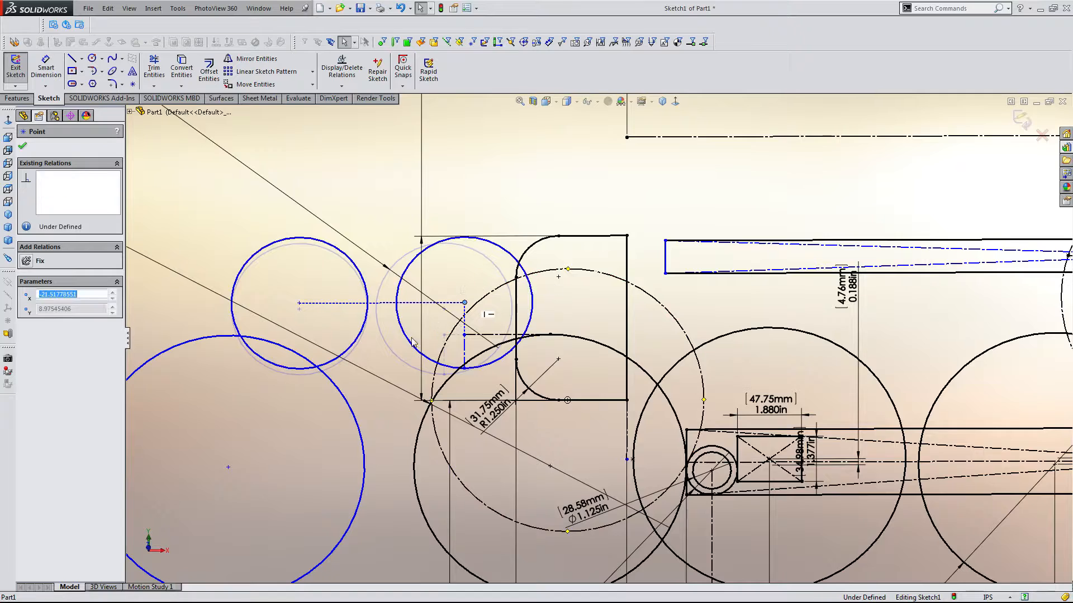
pyautogui.click(299, 302)
pyautogui.moveTo(317, 305); pyautogui.dragTo(322, 305)
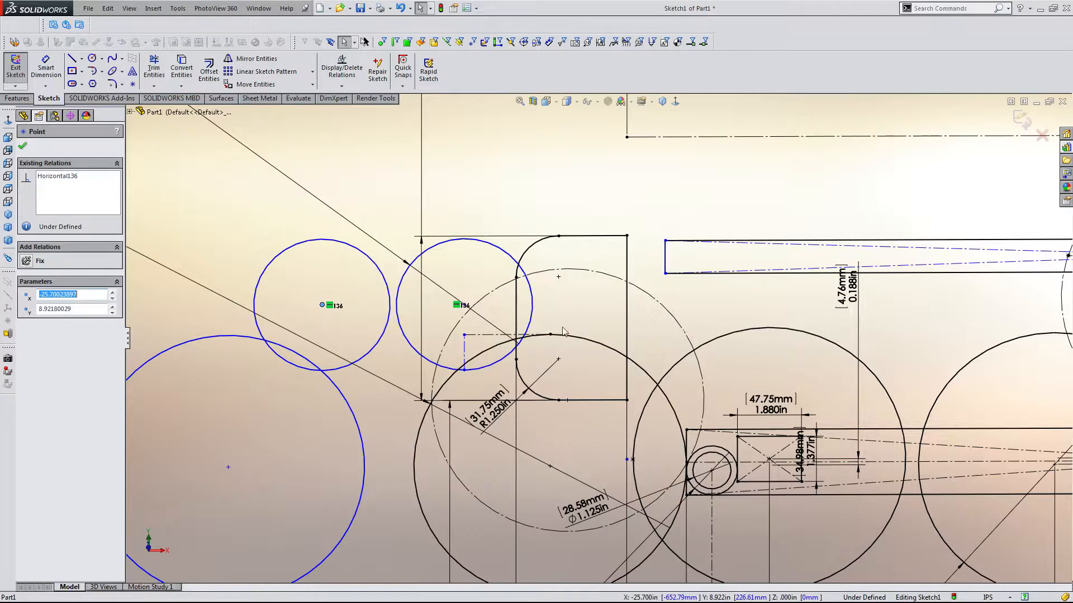
pyautogui.click(570, 307)
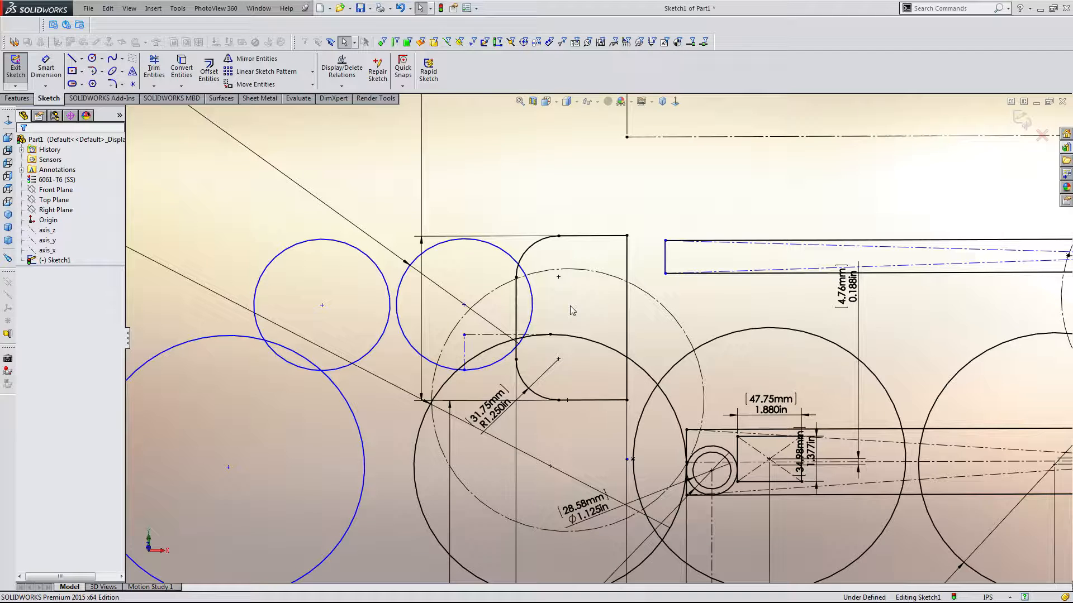
# Sketch a centerline about 8.87 in long from the 4 in circle's centre to the centre of the small concentric circles at the lower rail's left end
pyautogui.scroll(-3, 570, 306)
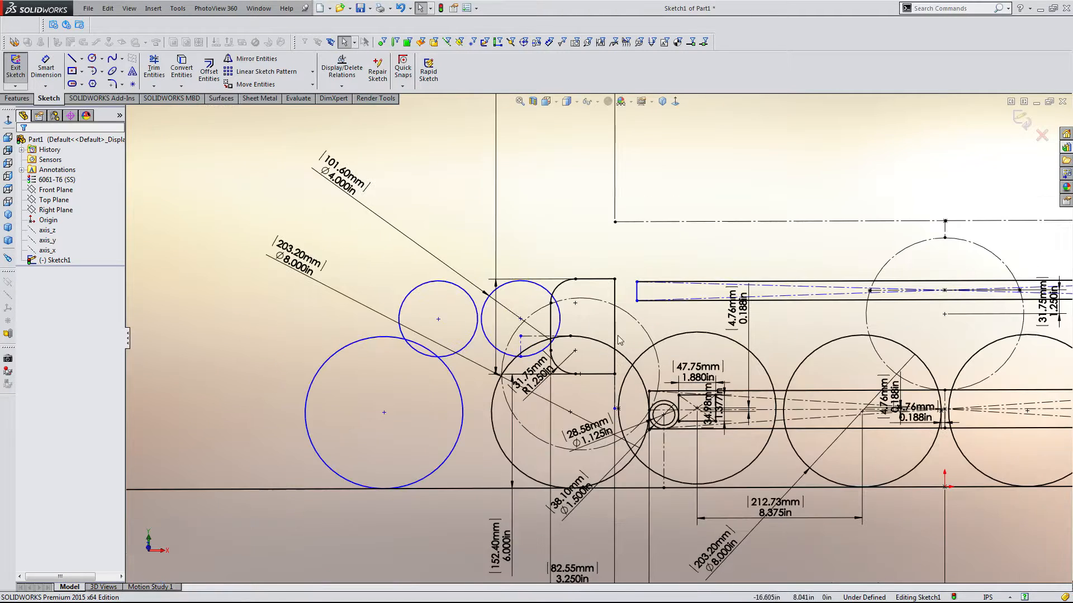
pyautogui.scroll(2, 602, 411)
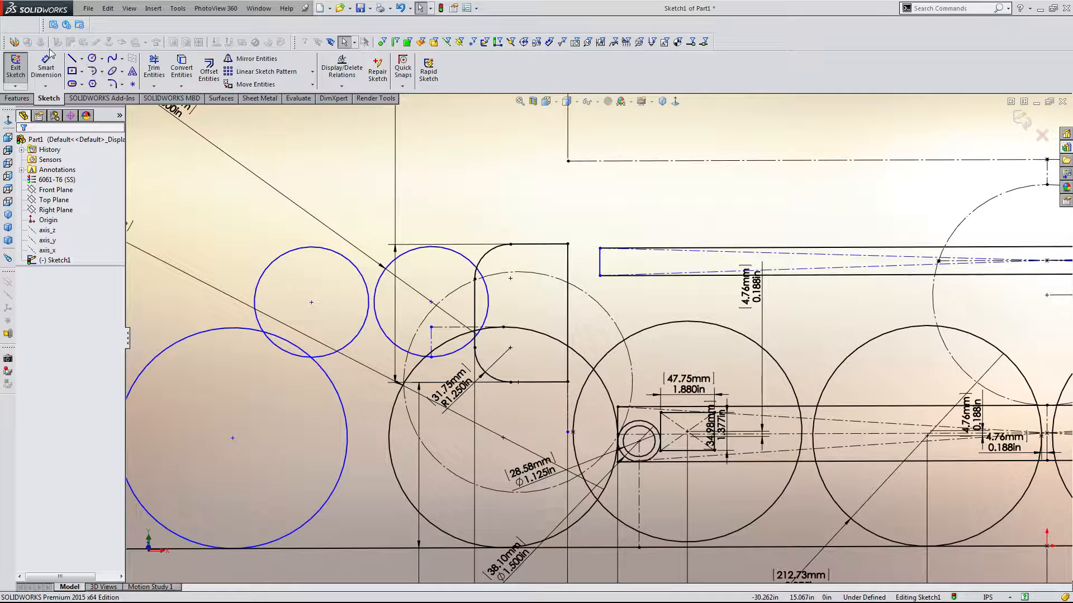
pyautogui.click(82, 59)
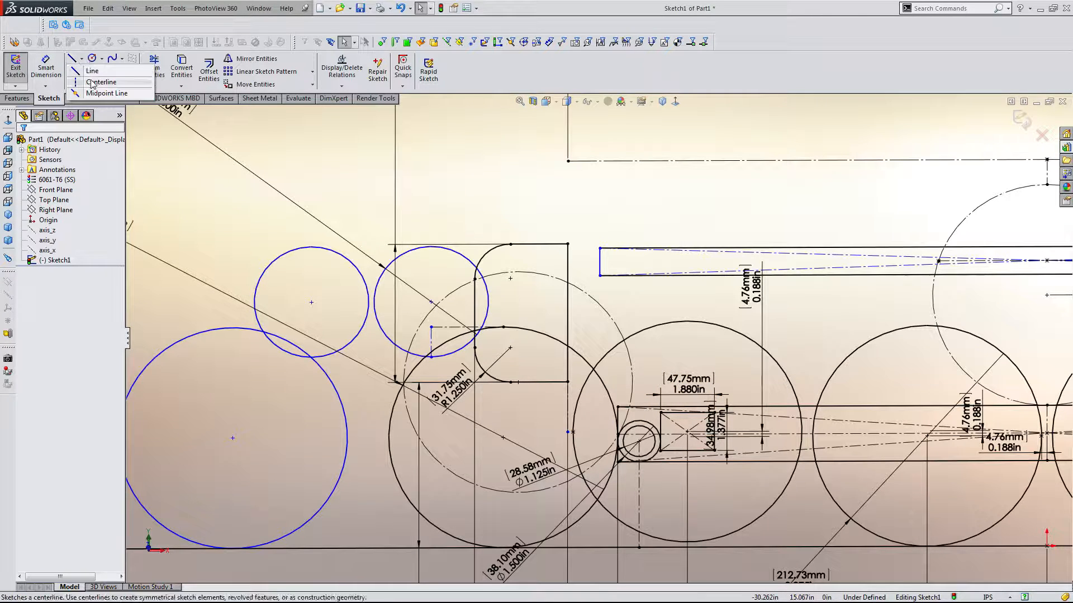
pyautogui.click(92, 82)
pyautogui.click(430, 302)
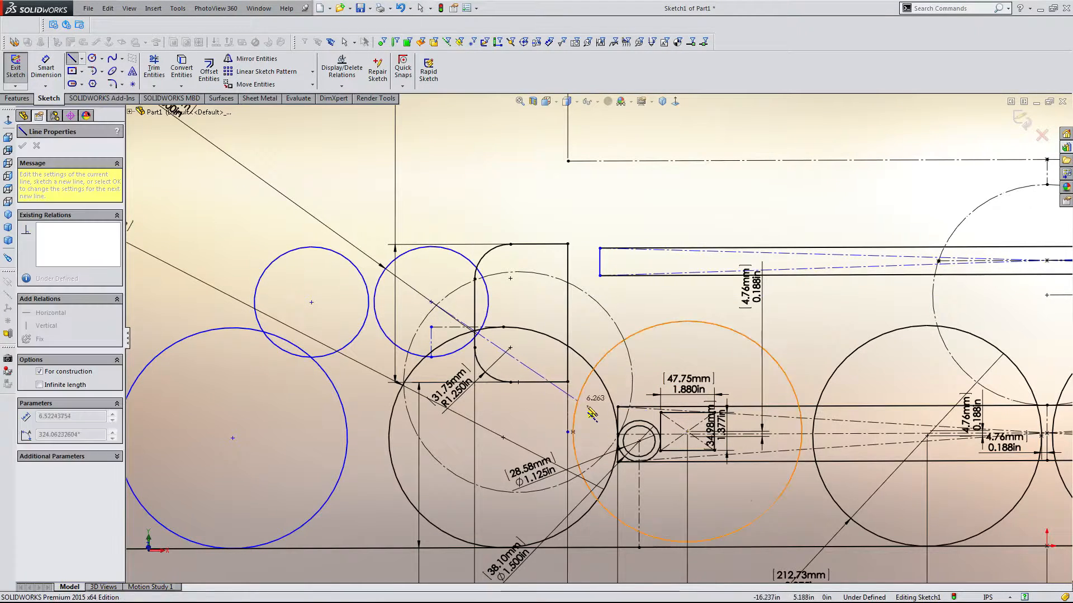
pyautogui.click(638, 441)
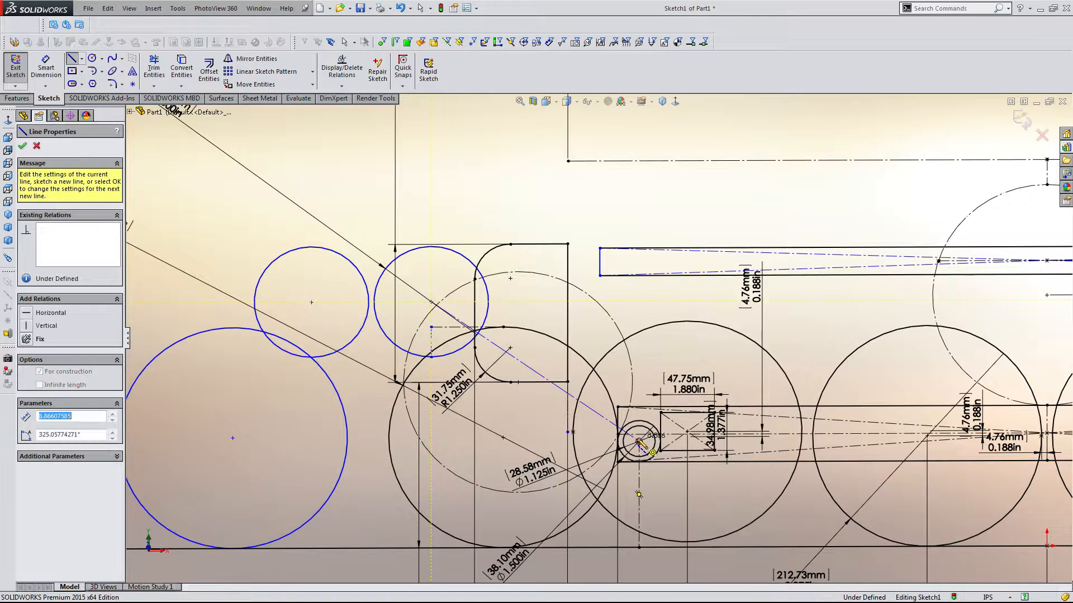
pyautogui.press('Escape')
pyautogui.click(499, 347)
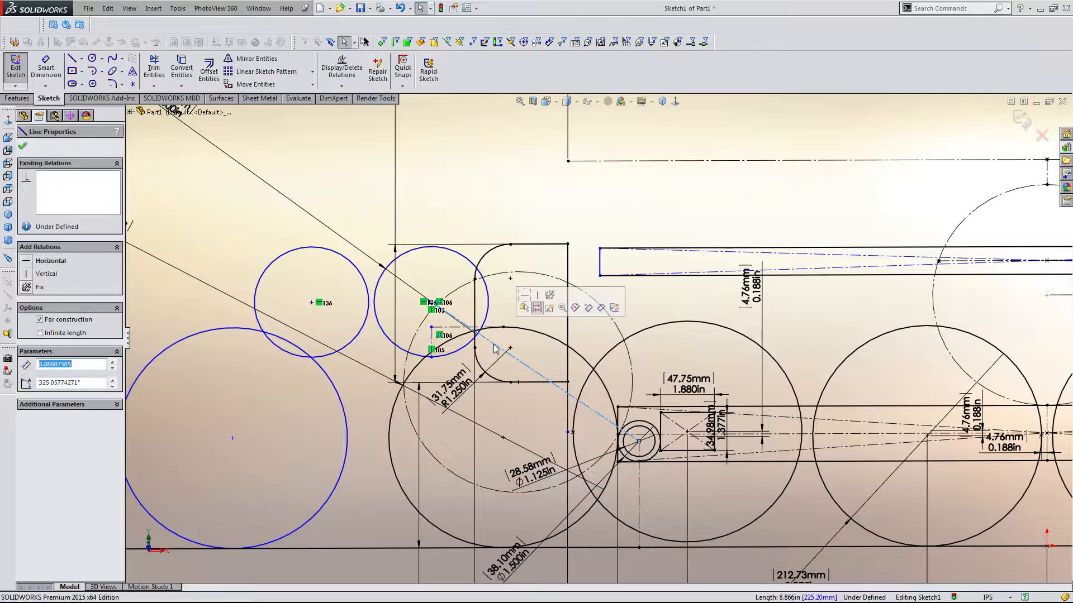
pyautogui.scroll(-3, 500, 350)
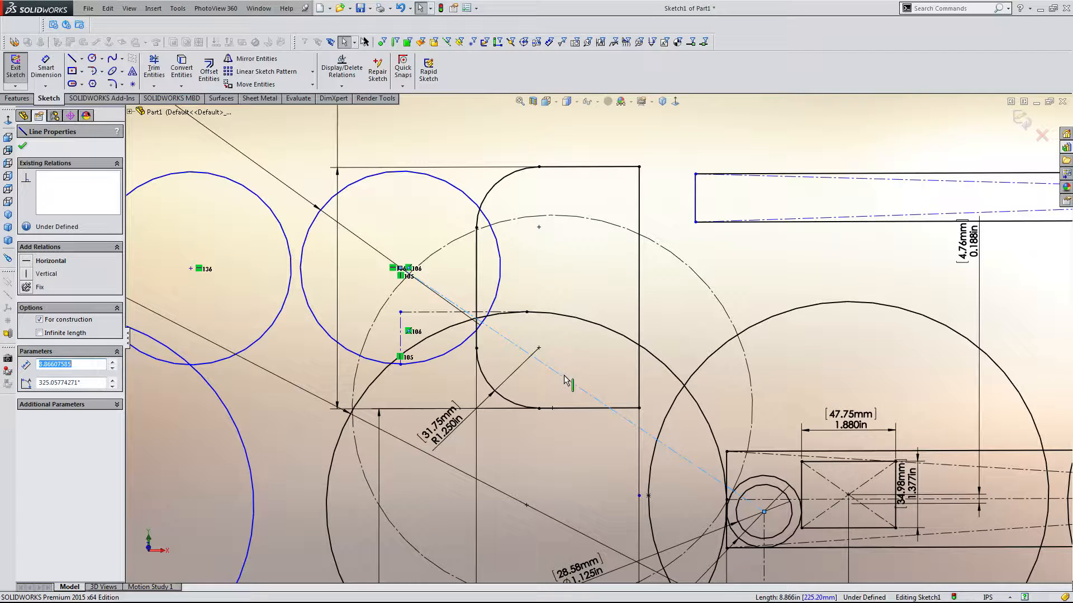
# Delete the centerline joining the 4 in circle's centre to the centre of the small concentric circles
pyautogui.press('Escape')
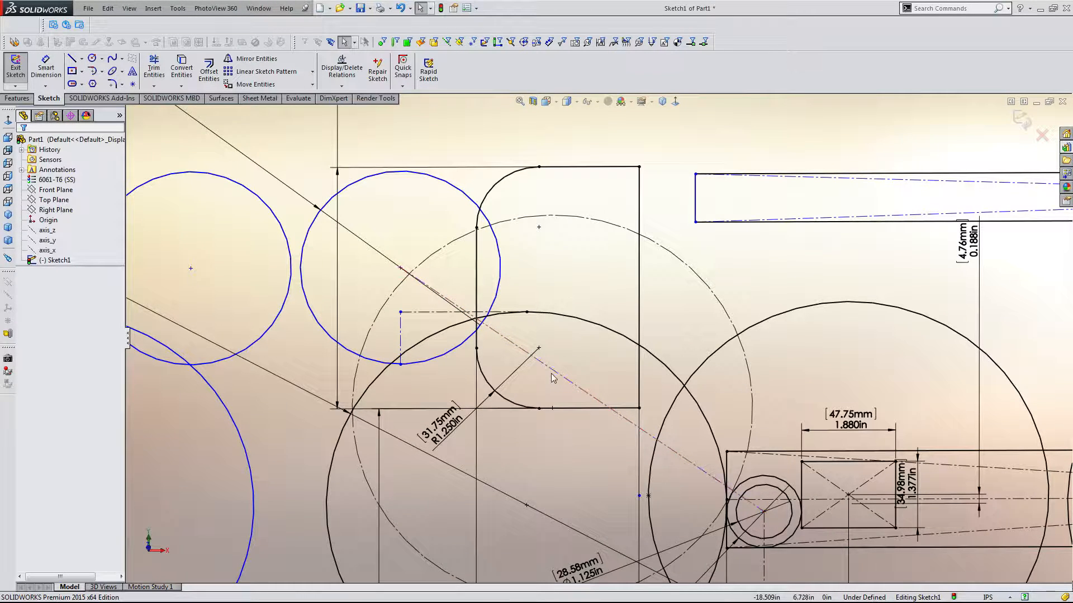
pyautogui.click(556, 375)
pyautogui.press('Escape')
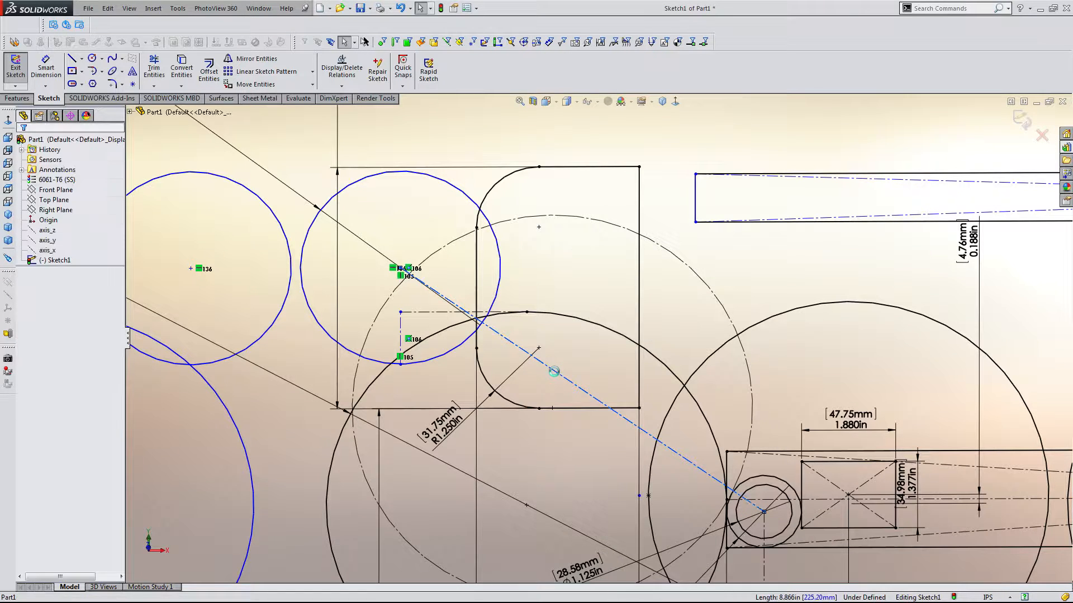
# Sketch a centerline about 8.43 in long from the 4 in circle's lower edge to the top of the outer small concentric circle
pyautogui.click(82, 58)
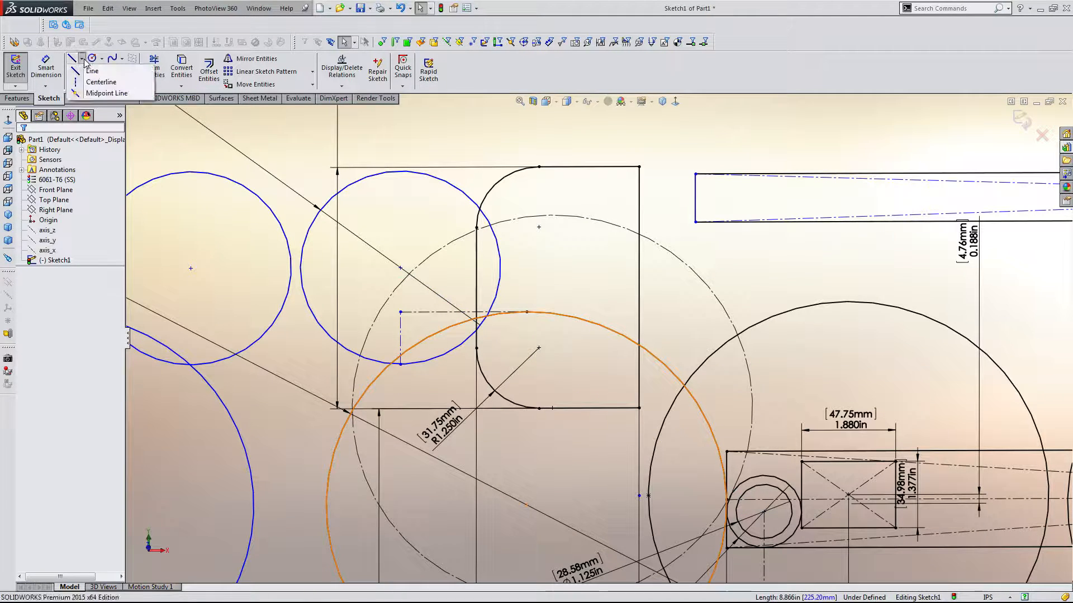
pyautogui.click(101, 81)
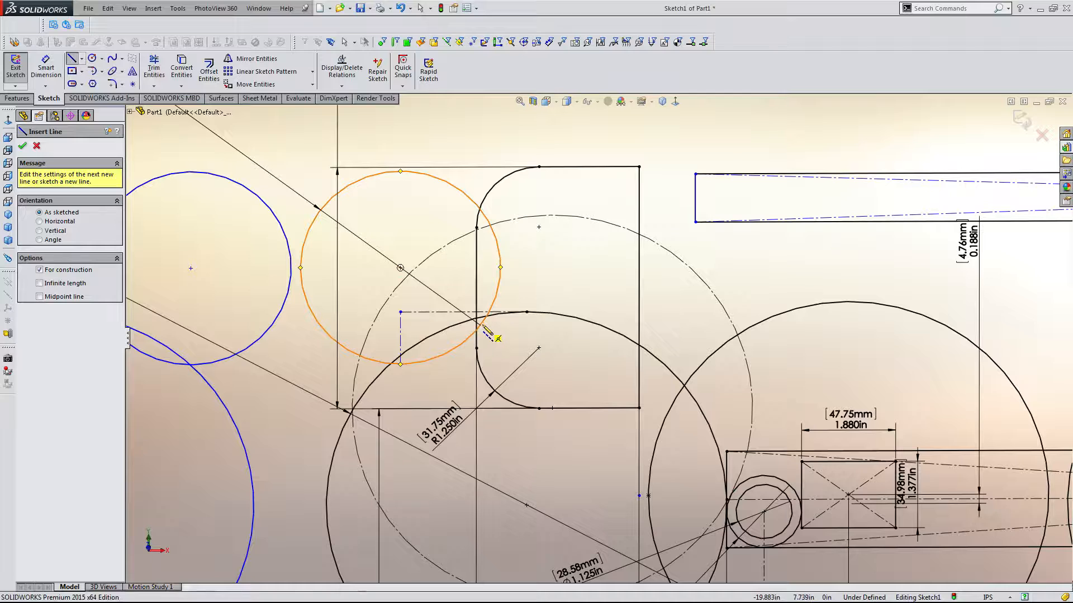
pyautogui.moveTo(483, 325); pyautogui.dragTo(775, 476)
pyautogui.press('Escape')
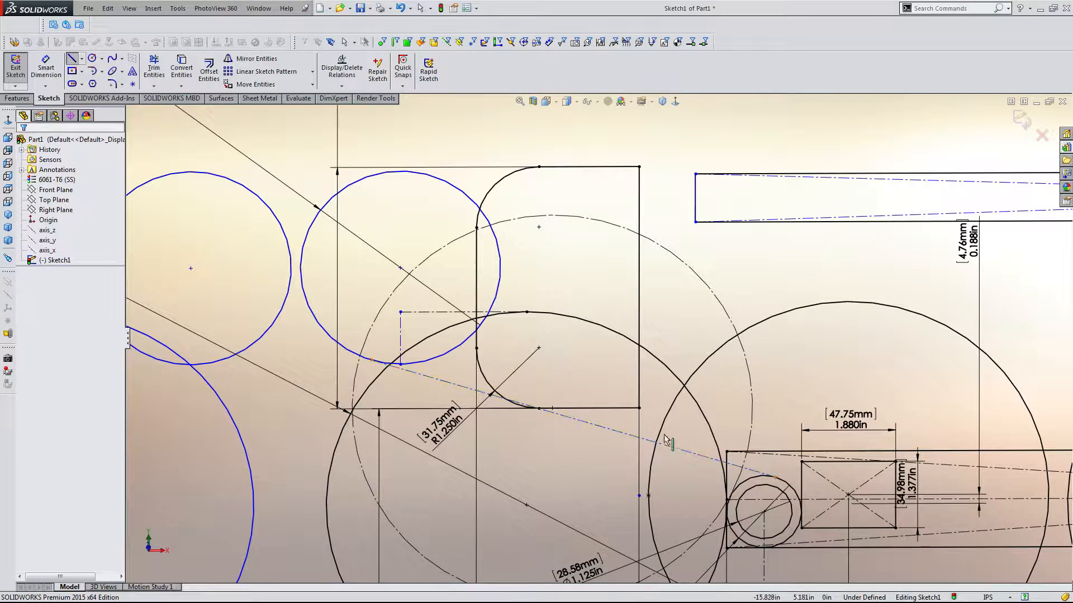
pyautogui.press('Escape')
# Delete both tangent relations from the new centerline
pyautogui.click(441, 376)
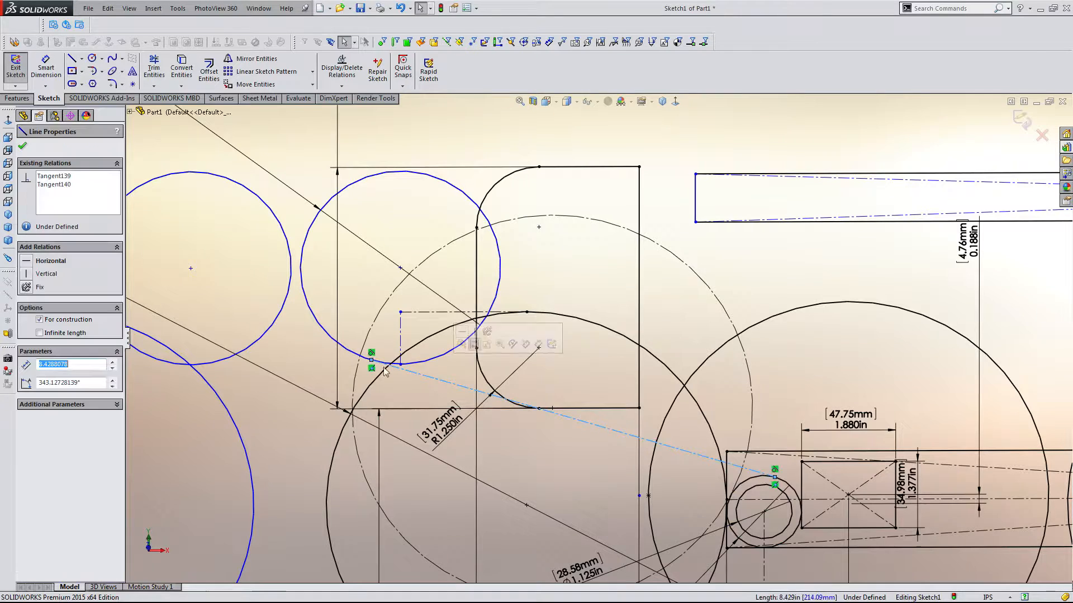
pyautogui.rightClick(76, 212)
pyautogui.click(96, 219)
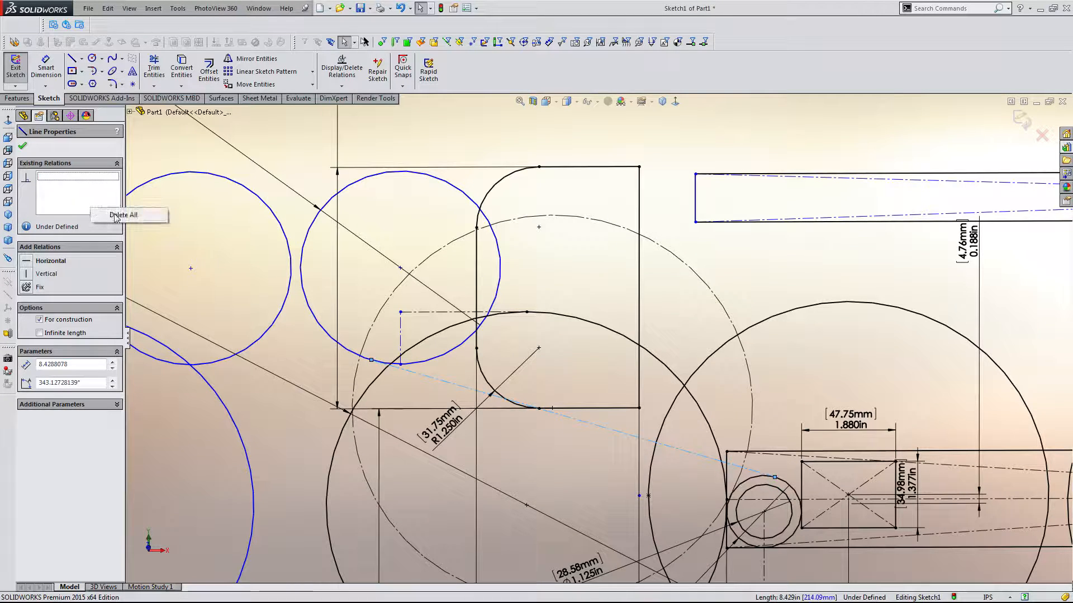
pyautogui.click(173, 242)
# Make the centerline coincident with the 4 in circle's centre
pyautogui.click(455, 391)
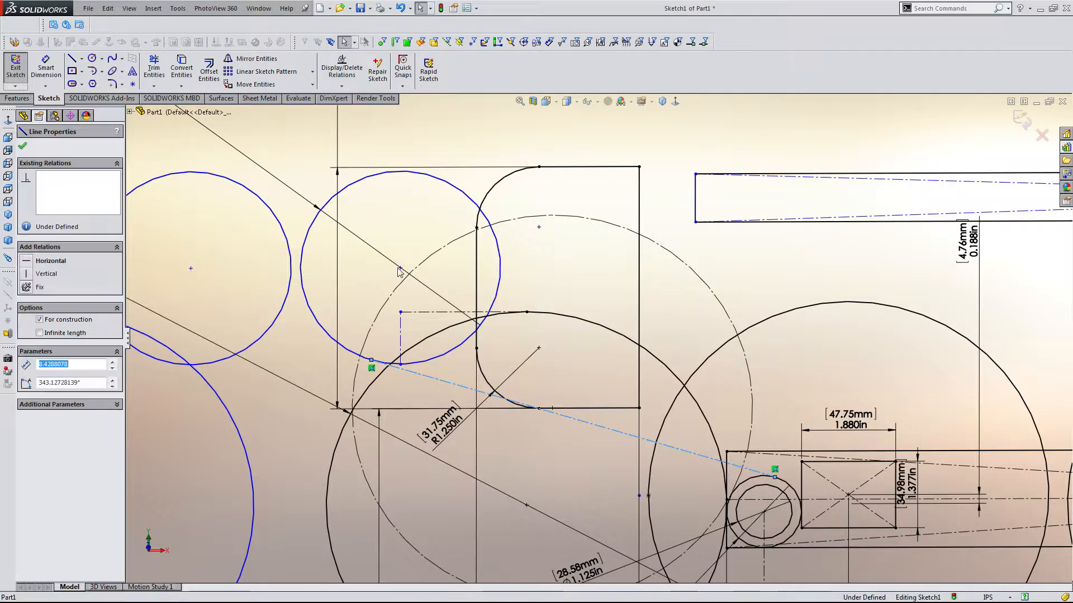
pyautogui.keyDown('ctrl'); pyautogui.click(401, 268); pyautogui.keyUp('ctrl')
pyautogui.click(447, 229)
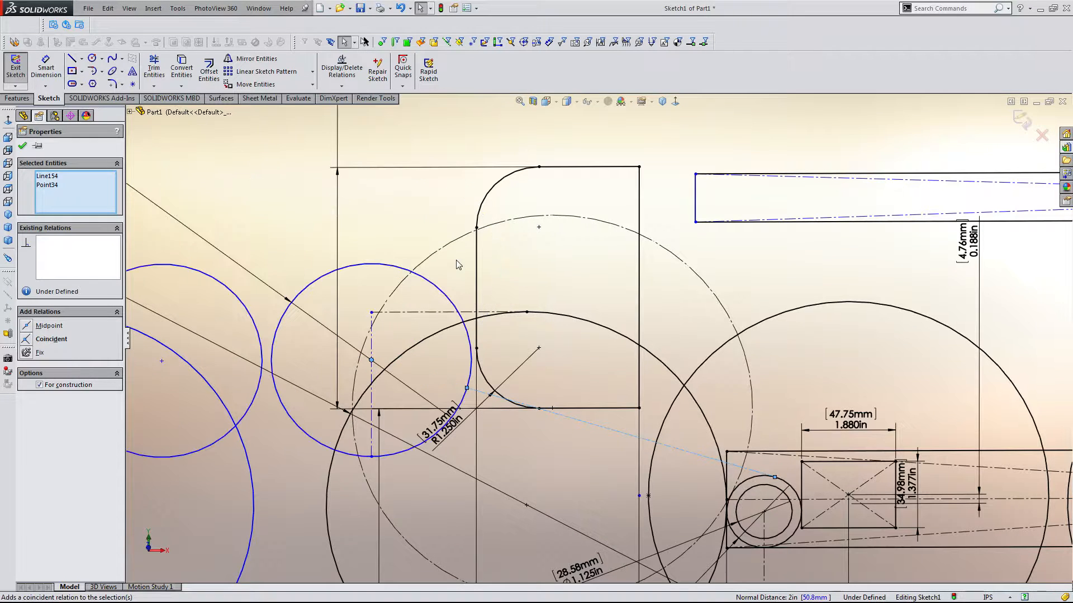
pyautogui.press('Escape')
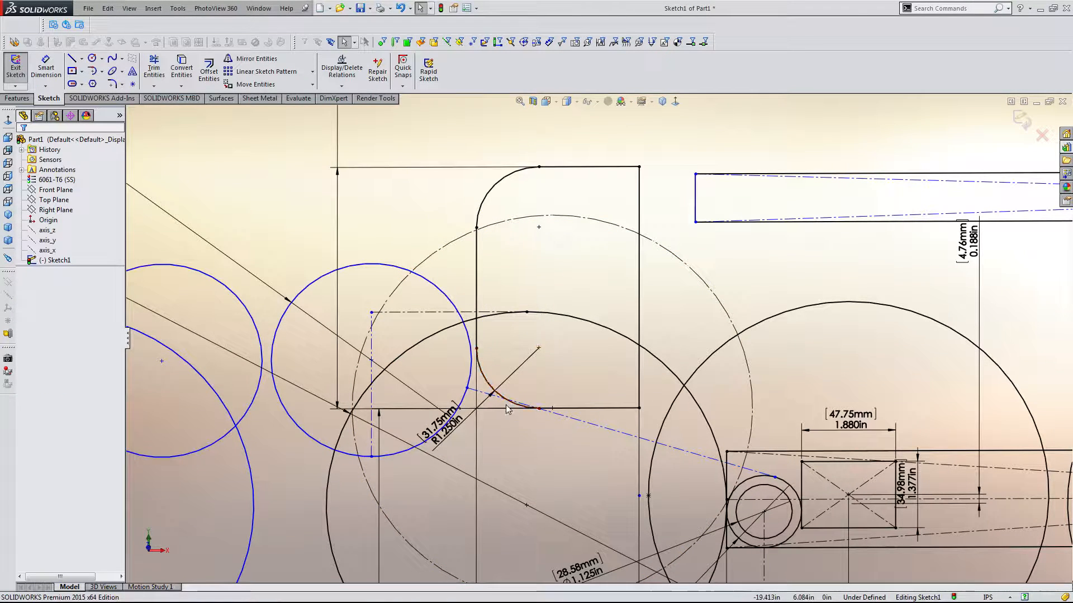
pyautogui.click(606, 429)
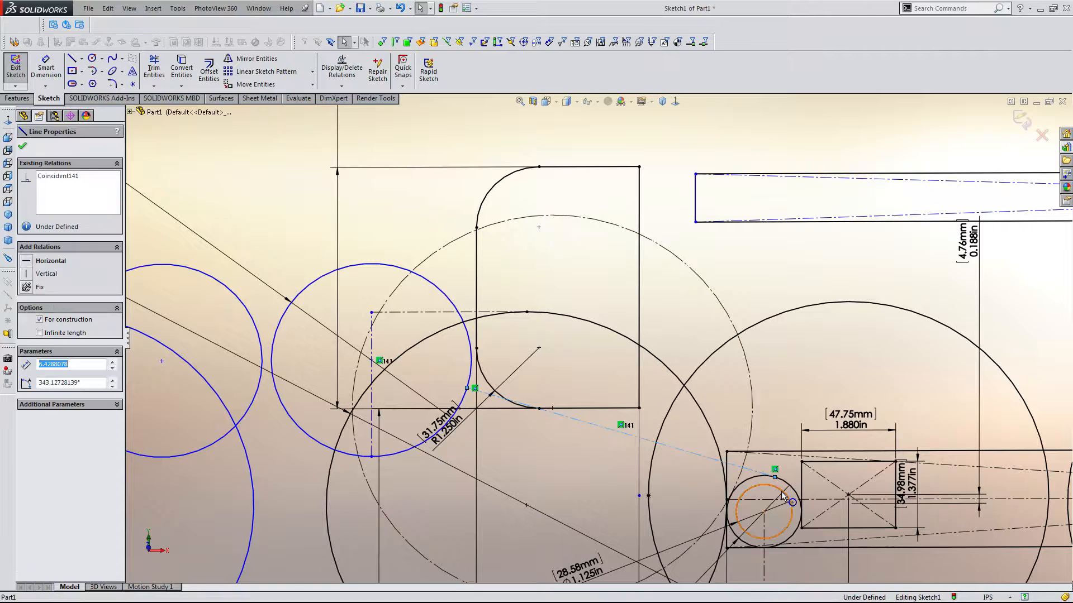
pyautogui.keyDown('ctrl'); pyautogui.click(752, 477); pyautogui.keyUp('ctrl')
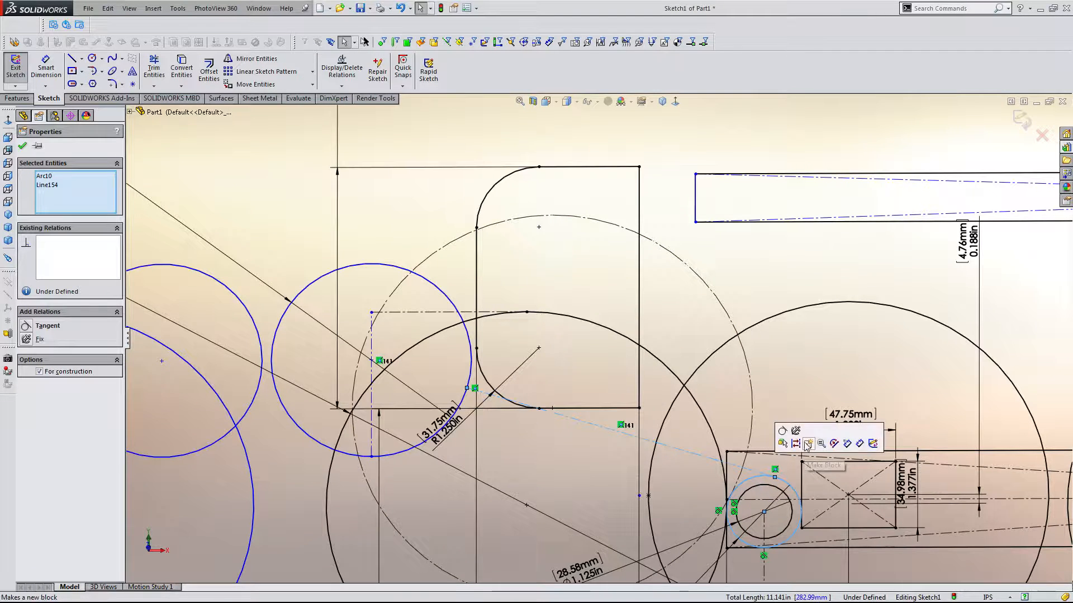
pyautogui.click(794, 362)
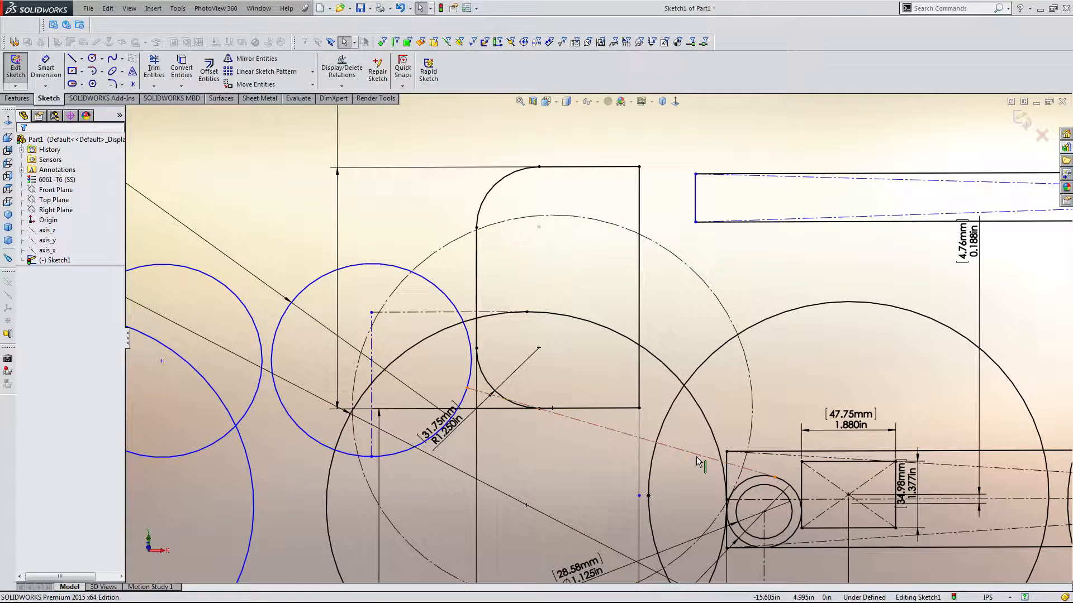
# Try to make the centerline coincident with the small concentric circles' centre and pull its right end back to the left
pyautogui.click(698, 457)
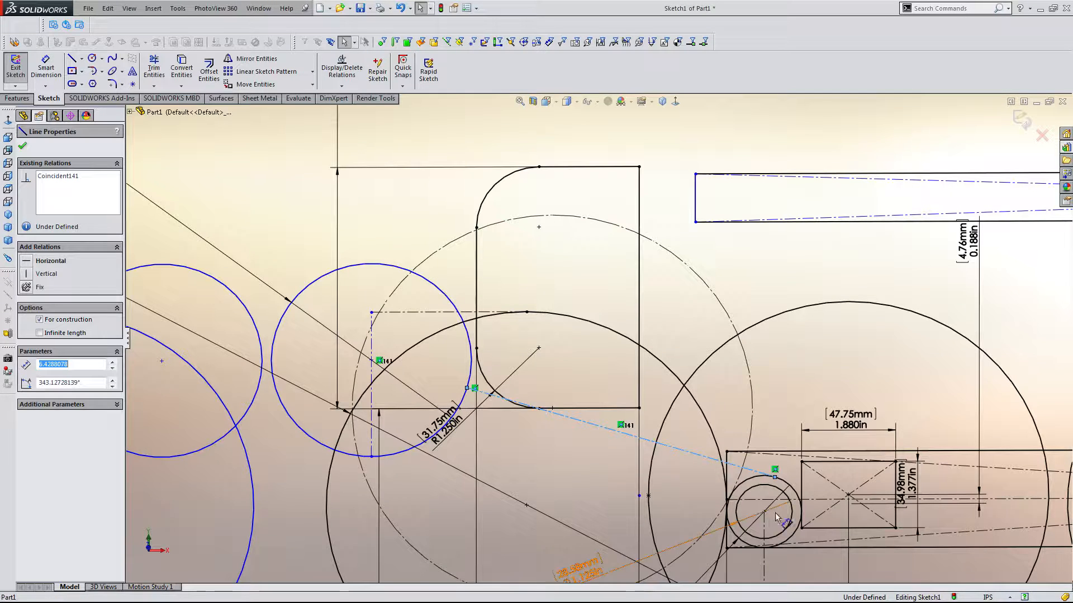
pyautogui.keyDown('ctrl'); pyautogui.click(764, 512); pyautogui.keyUp('ctrl')
pyautogui.click(807, 466)
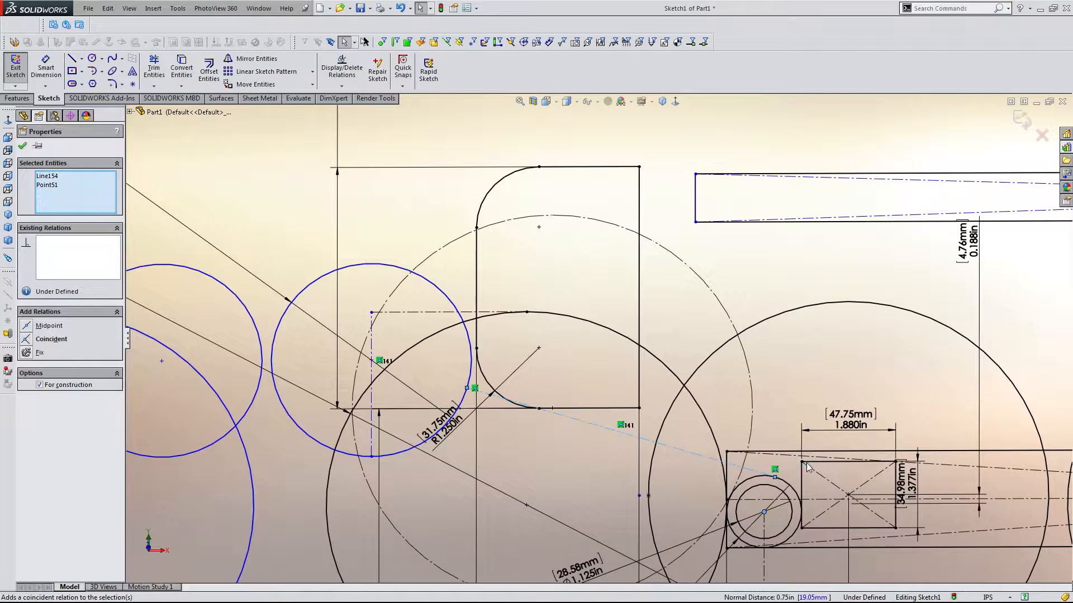
pyautogui.click(826, 369)
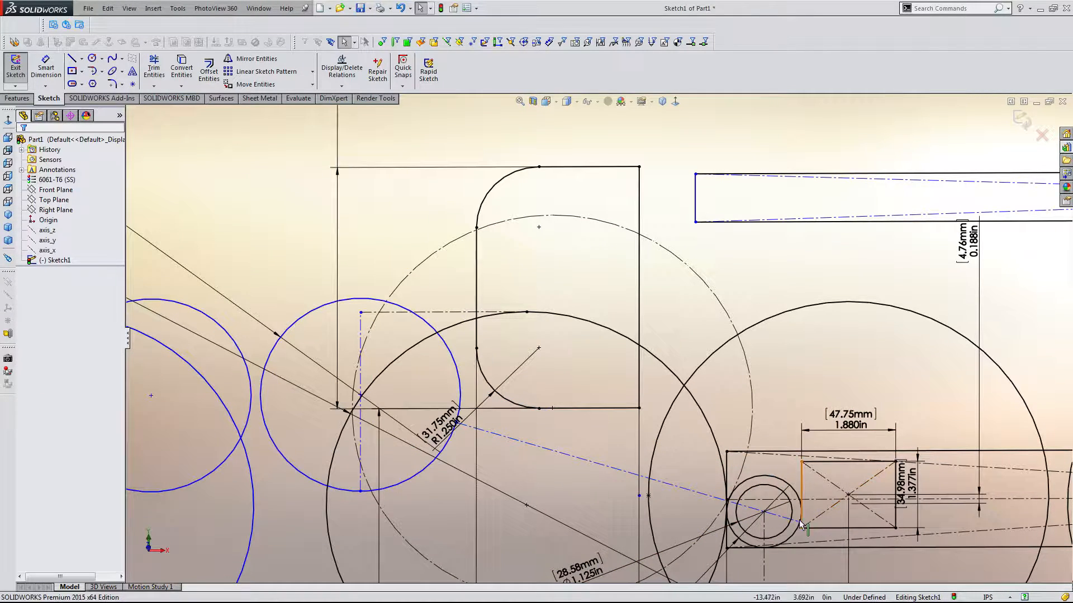
pyautogui.moveTo(800, 521)
pyautogui.mouseDown()
pyautogui.moveTo(757, 551)
pyautogui.moveTo(715, 483)
pyautogui.moveTo(704, 491)
pyautogui.mouseUp()
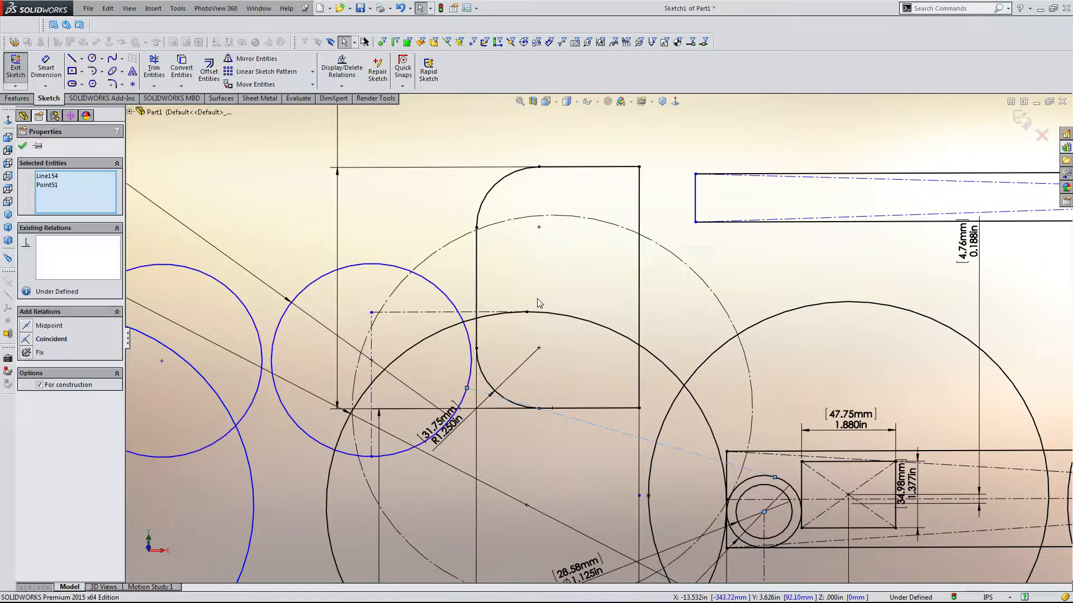
# Move the centerline's right end to the outer small circle's left side, and make the line coincident with the small circles' centre
pyautogui.click(700, 358)
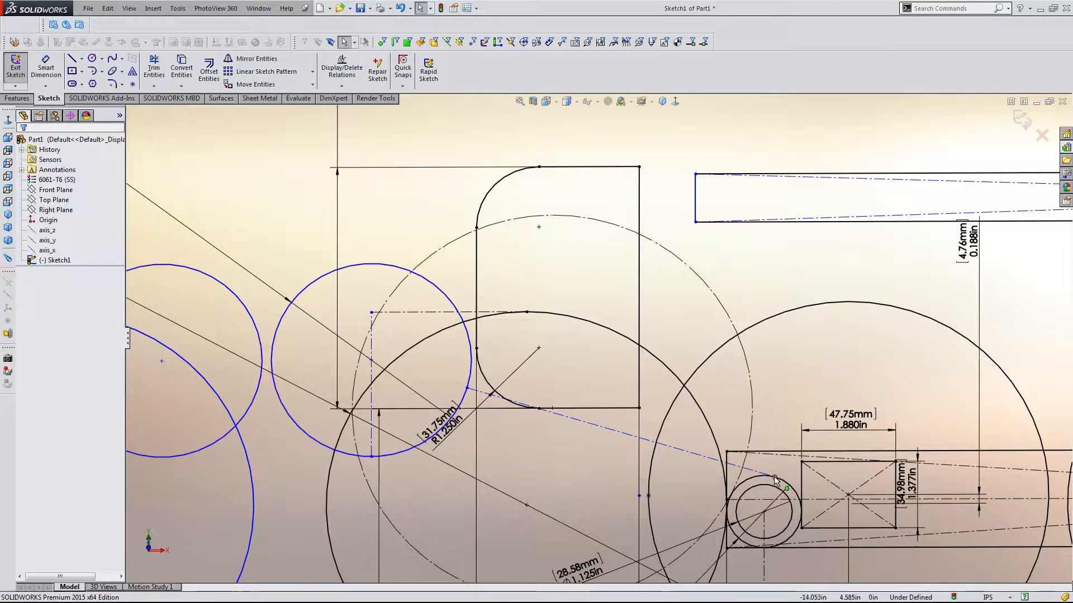
pyautogui.moveTo(775, 479); pyautogui.dragTo(726, 488)
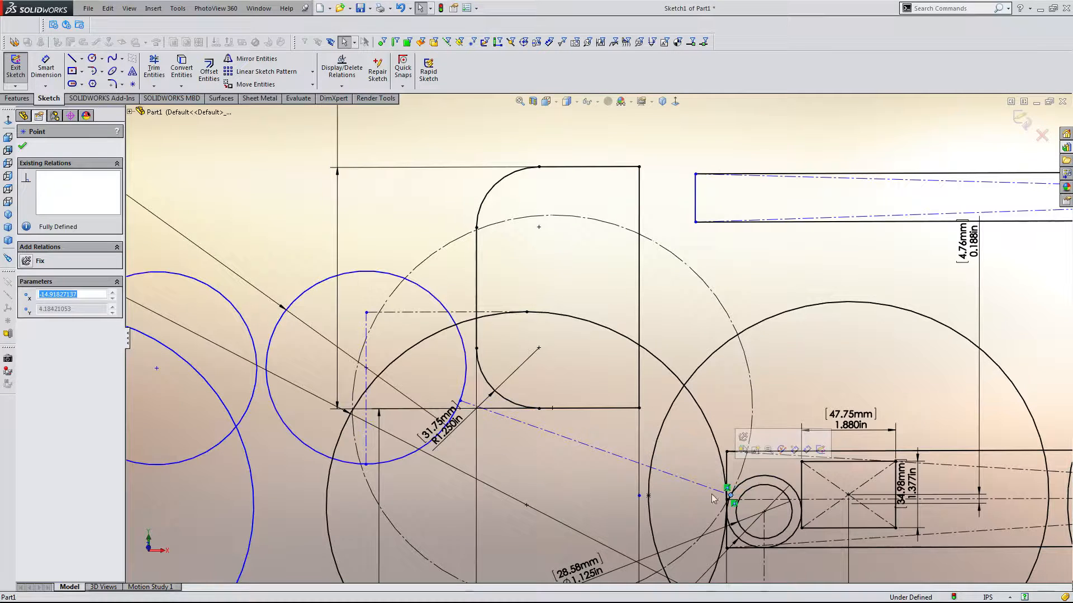
pyautogui.click(695, 505)
pyautogui.click(705, 491)
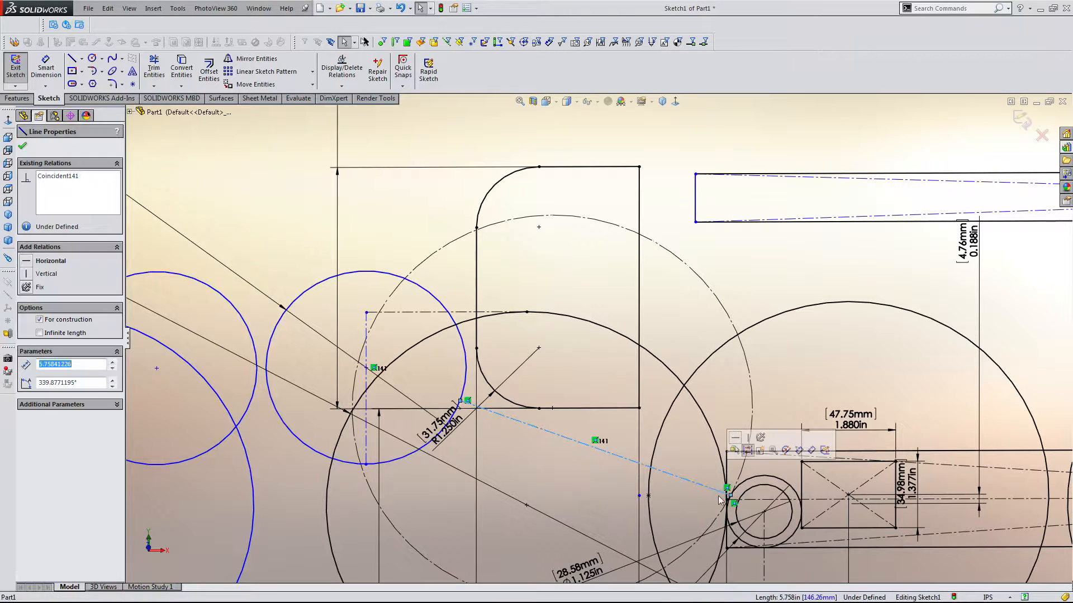
pyautogui.keyDown('ctrl'); pyautogui.click(764, 512); pyautogui.keyUp('ctrl')
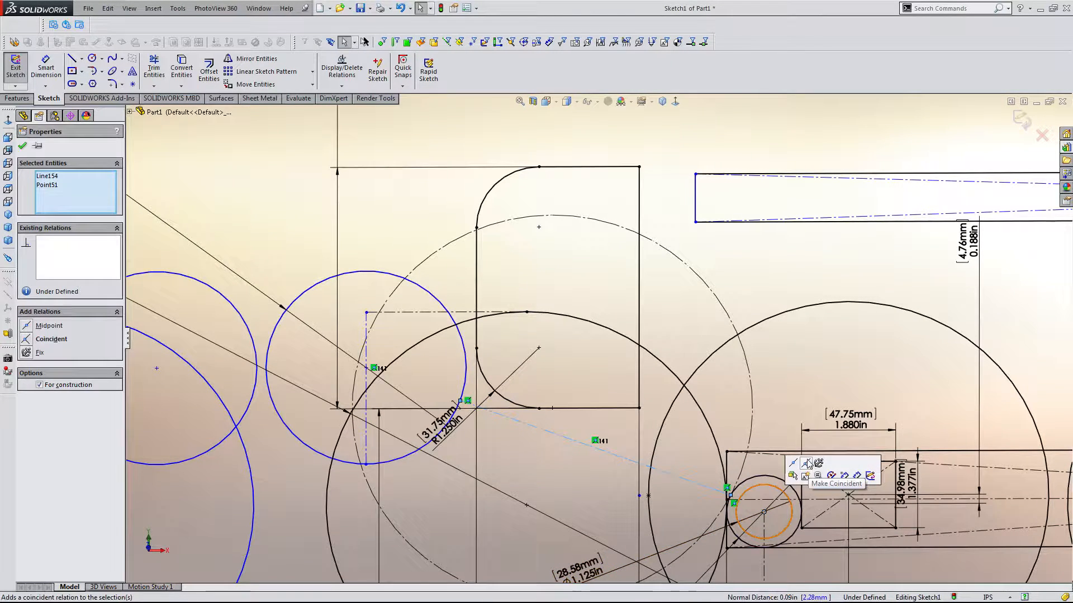
pyautogui.click(805, 464)
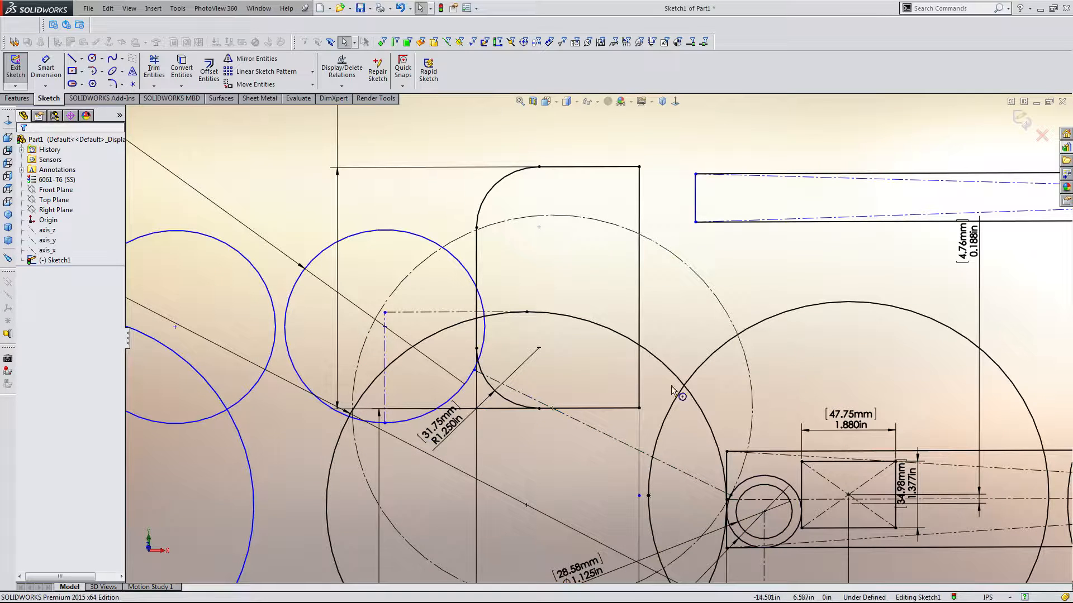
# Move the 4 in circle left and up, swinging the attached centerline along with it
pyautogui.moveTo(474, 369)
pyautogui.mouseDown()
pyautogui.moveTo(431, 281)
pyautogui.moveTo(406, 275)
pyautogui.moveTo(425, 399)
pyautogui.mouseUp()
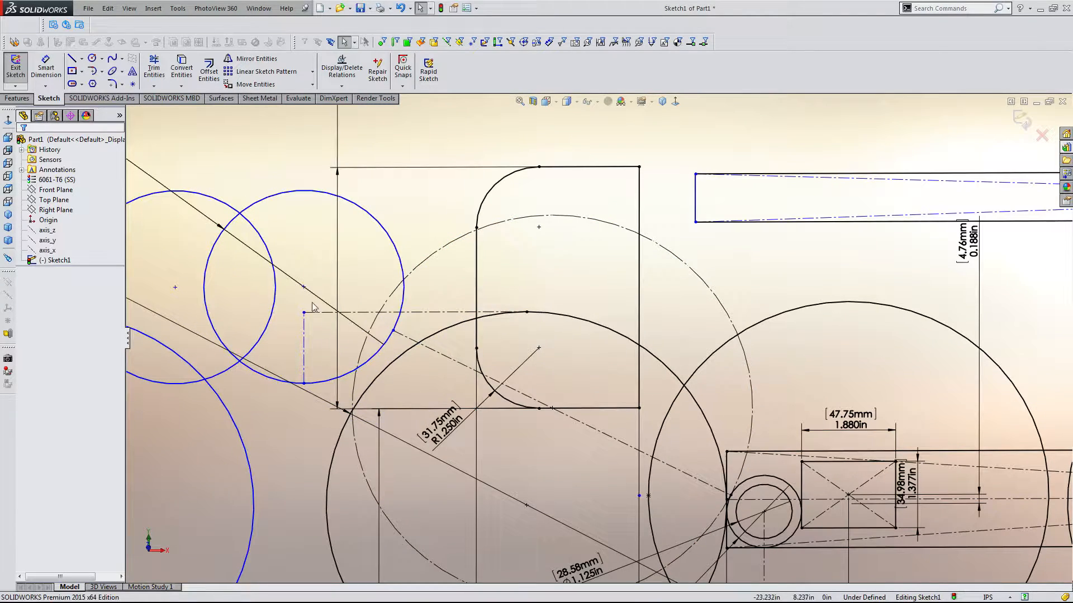
pyautogui.moveTo(304, 311)
pyautogui.mouseDown()
pyautogui.moveTo(341, 242)
pyautogui.moveTo(364, 228)
pyautogui.moveTo(313, 217)
pyautogui.moveTo(359, 236)
pyautogui.moveTo(330, 224)
pyautogui.mouseUp()
# Delete the coincident relation tying the centerline's right end to the large construction circle
pyautogui.scroll(-5, 726, 497)
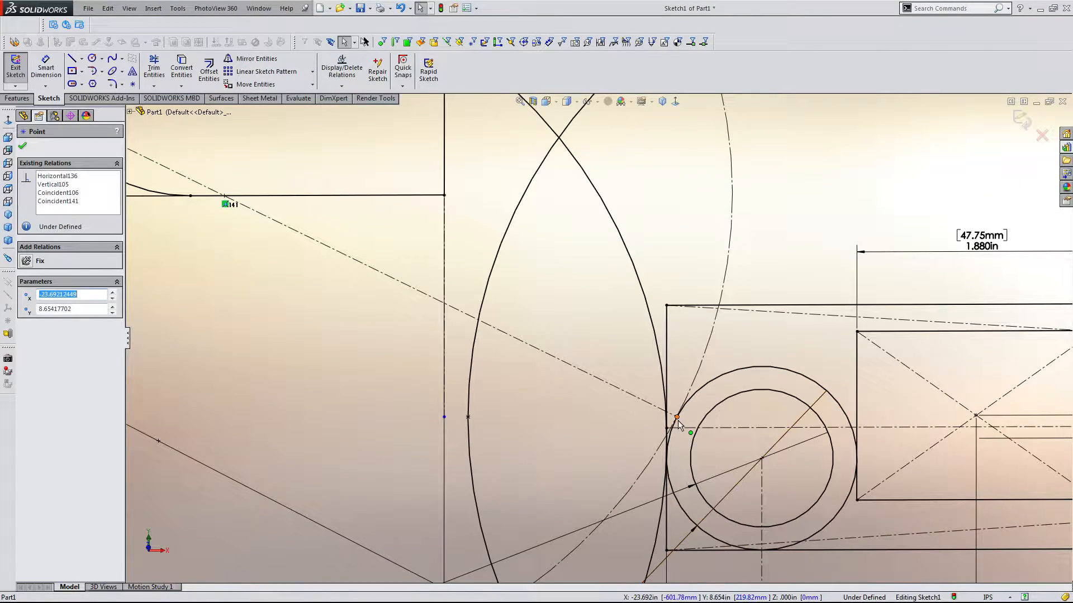
pyautogui.click(676, 418)
pyautogui.scroll(4, 678, 420)
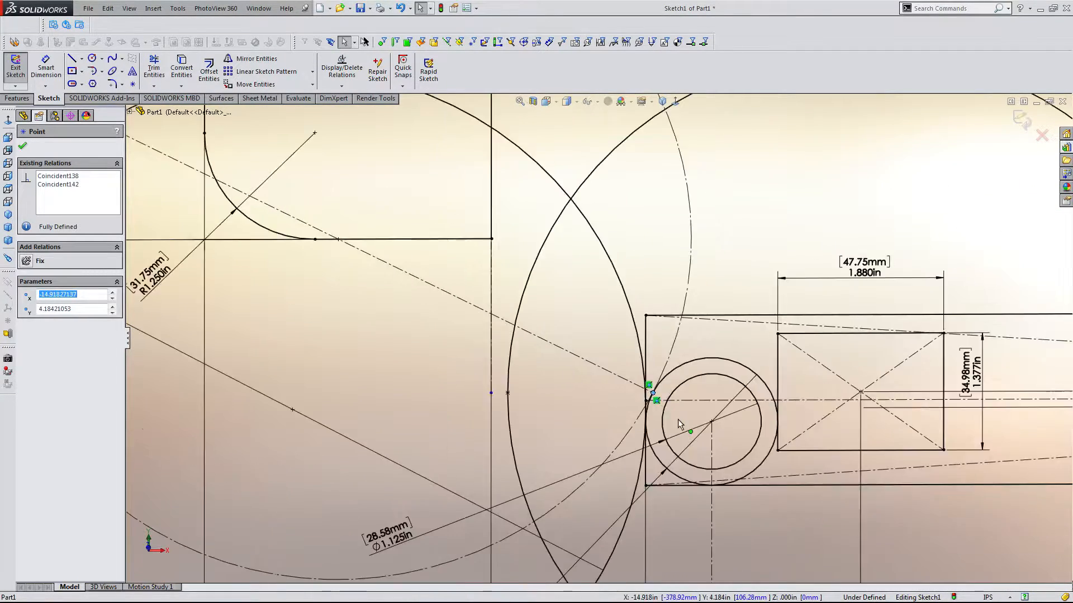
pyautogui.click(63, 185)
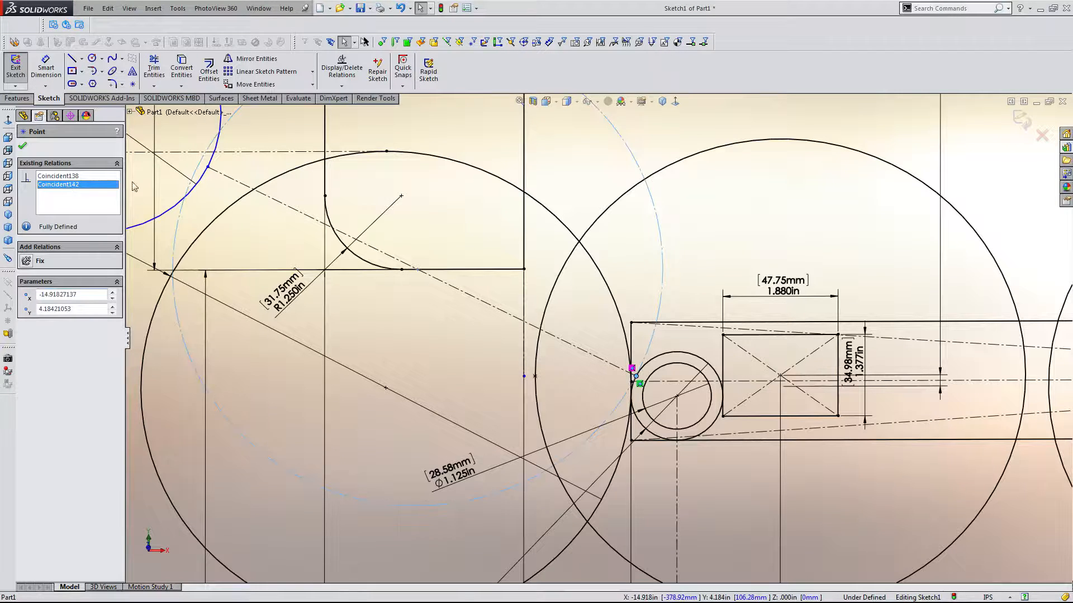
pyautogui.scroll(-2, 671, 346)
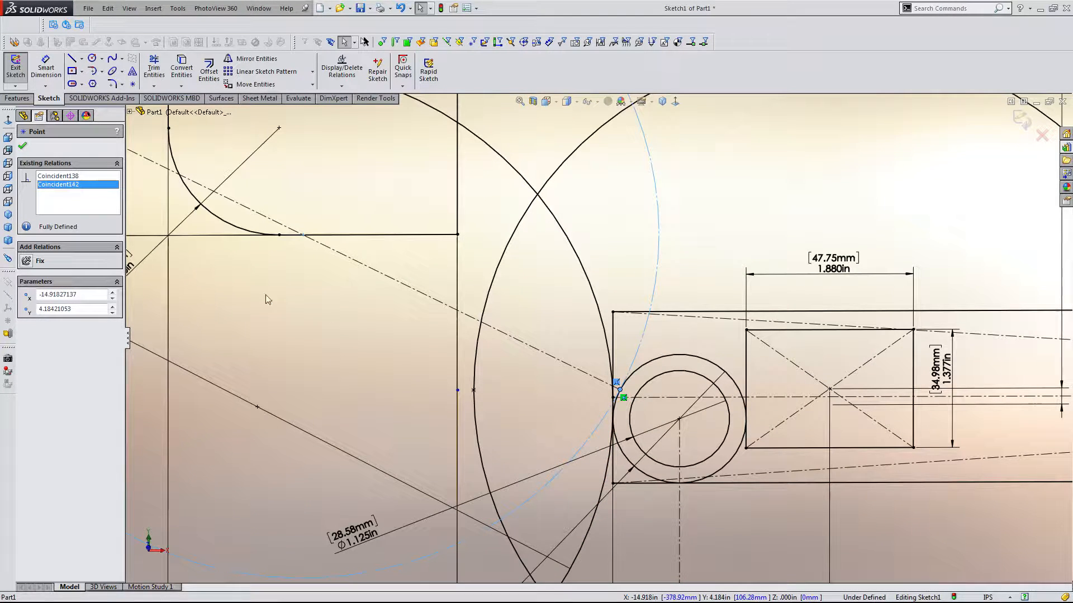
pyautogui.click(545, 303)
# Move the 4 in circle right and slightly up until it overlaps the wheel beneath the rounded profile
pyautogui.scroll(4, 542, 304)
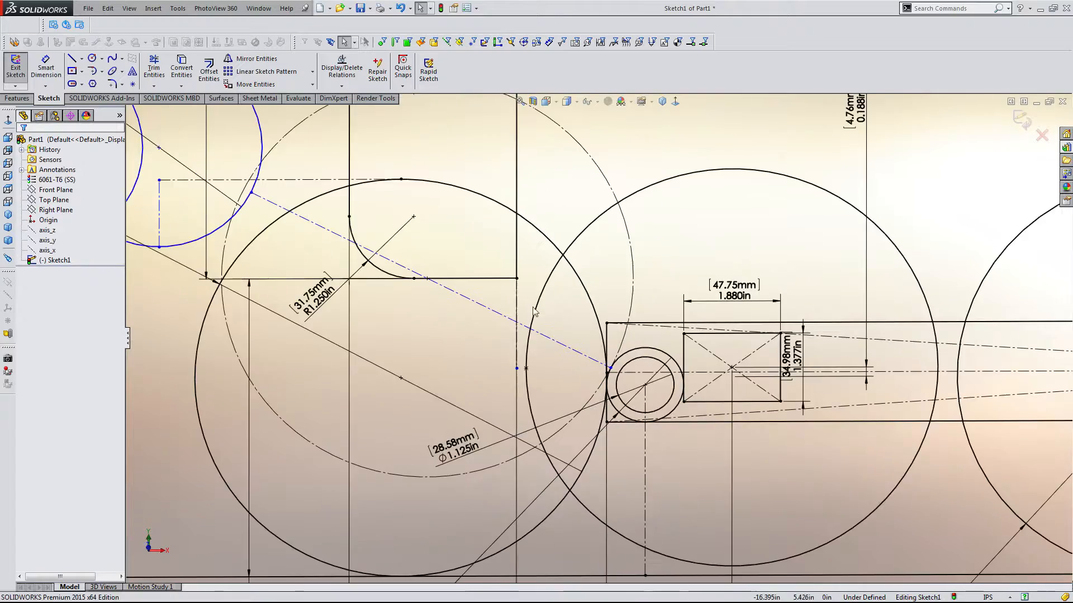
pyautogui.scroll(-1, 407, 270)
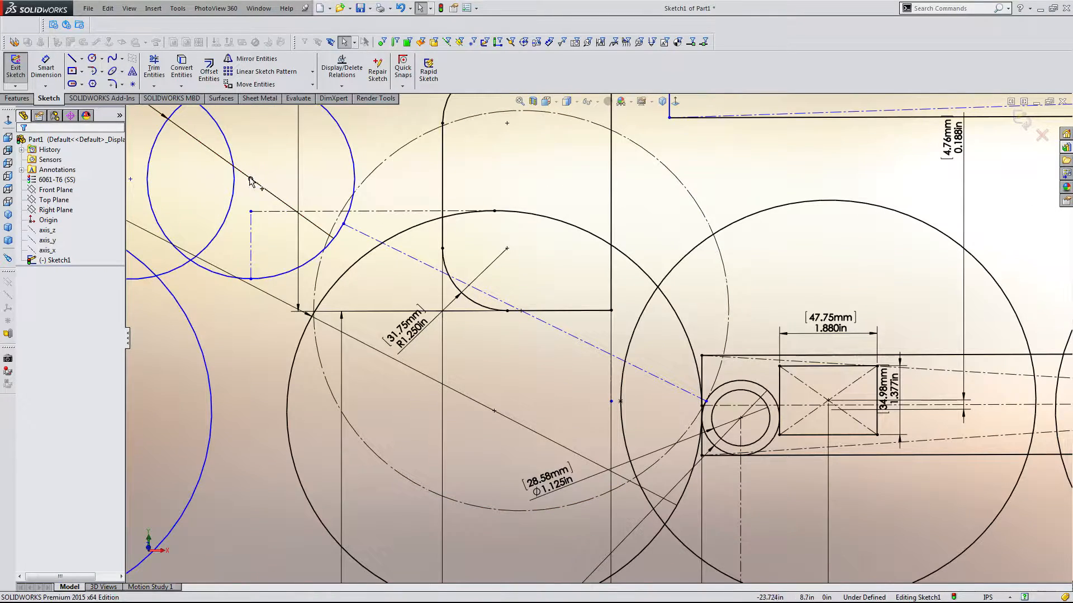
pyautogui.moveTo(250, 182); pyautogui.dragTo(333, 170)
pyautogui.click(543, 376)
# Sketch a circle about 4 in in diameter centred on the midpoint of the rounded profile's bottom edge, and make it construction geometry
pyautogui.moveTo(545, 374); pyautogui.dragTo(568, 330, button='right')
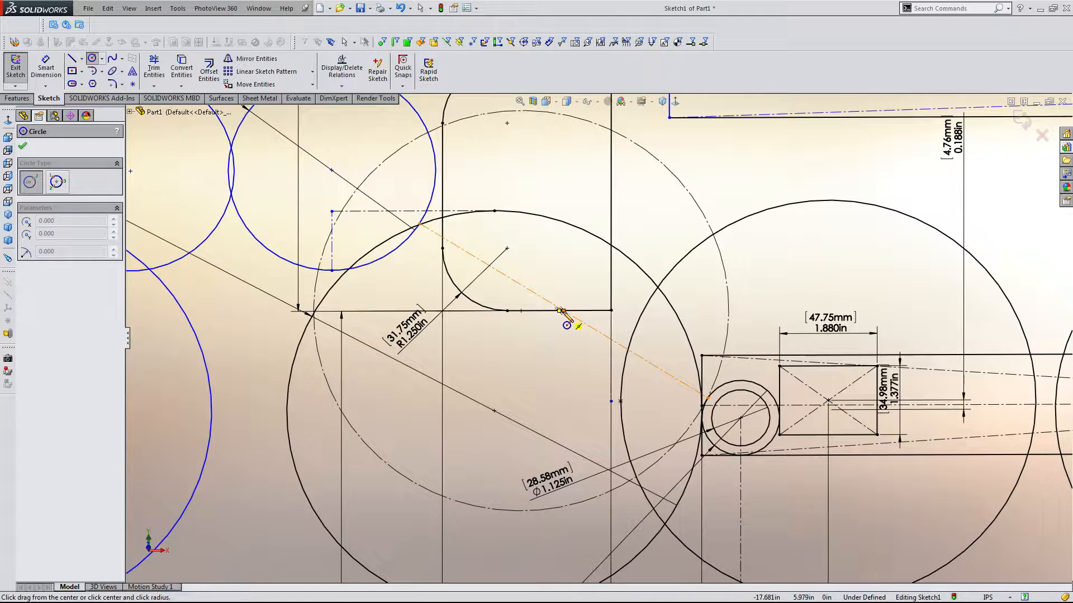
pyautogui.click(559, 311)
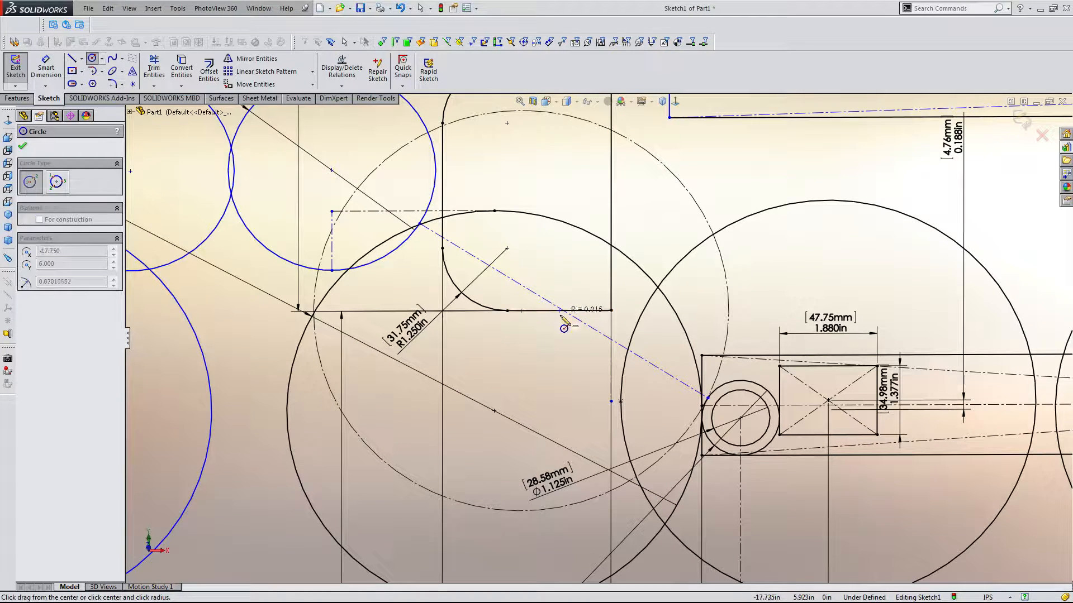
pyautogui.click(564, 414)
pyautogui.press('Escape')
pyautogui.click(563, 411)
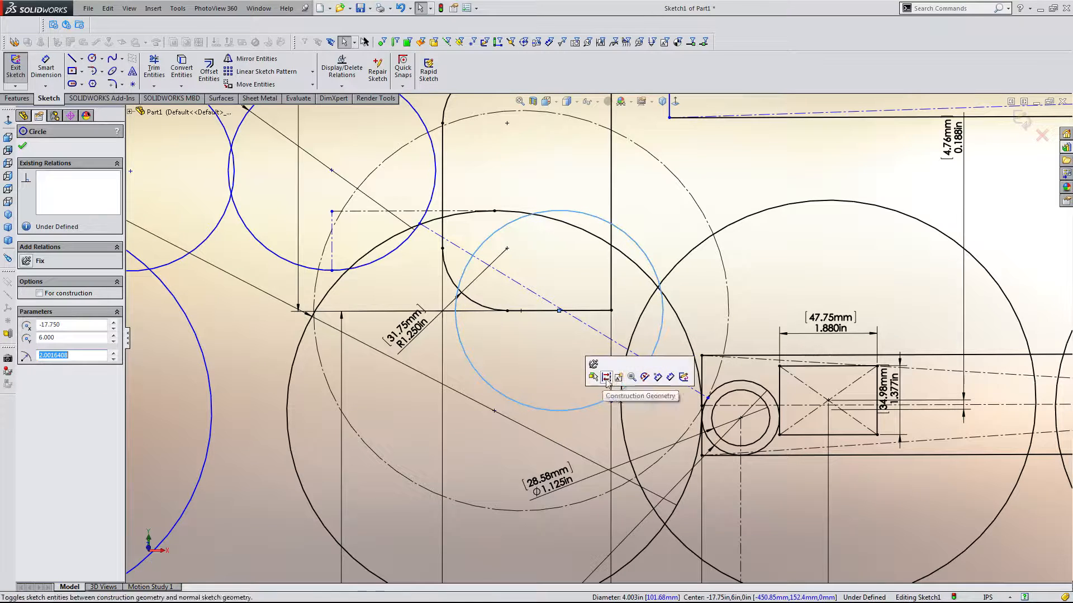
pyautogui.click(606, 378)
pyautogui.click(592, 383)
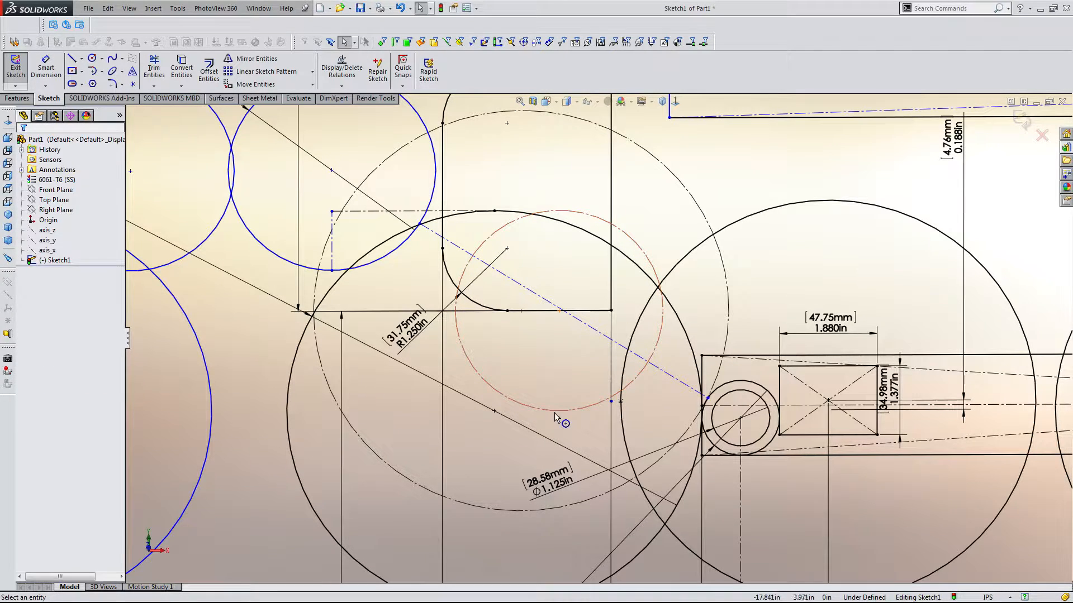
# Make the new construction circle centred on the profile's bottom edge equal in size to the older large construction circle
pyautogui.click(555, 415)
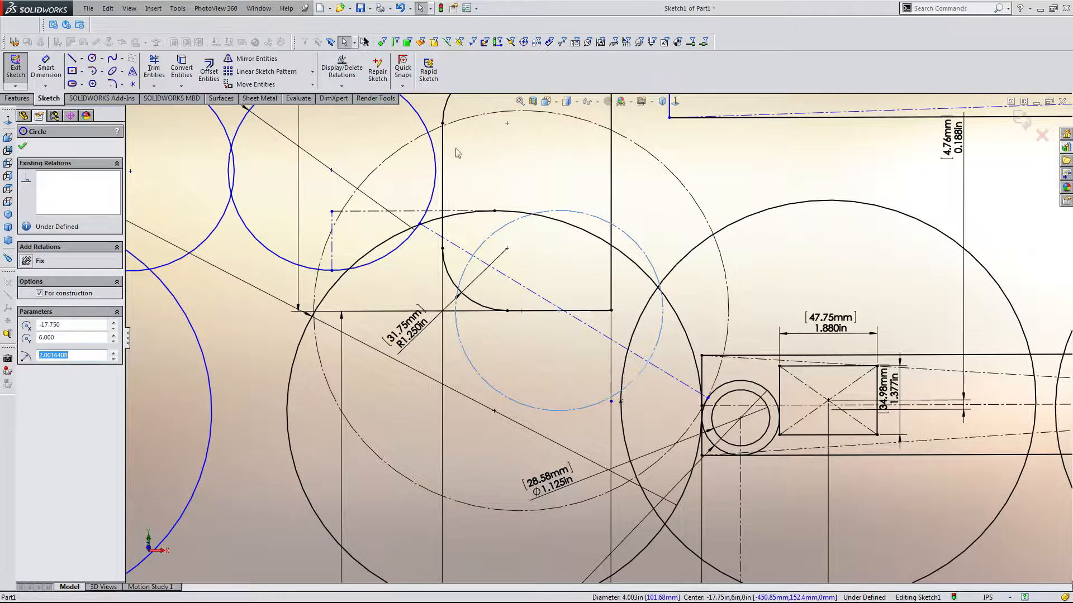
pyautogui.click(474, 114)
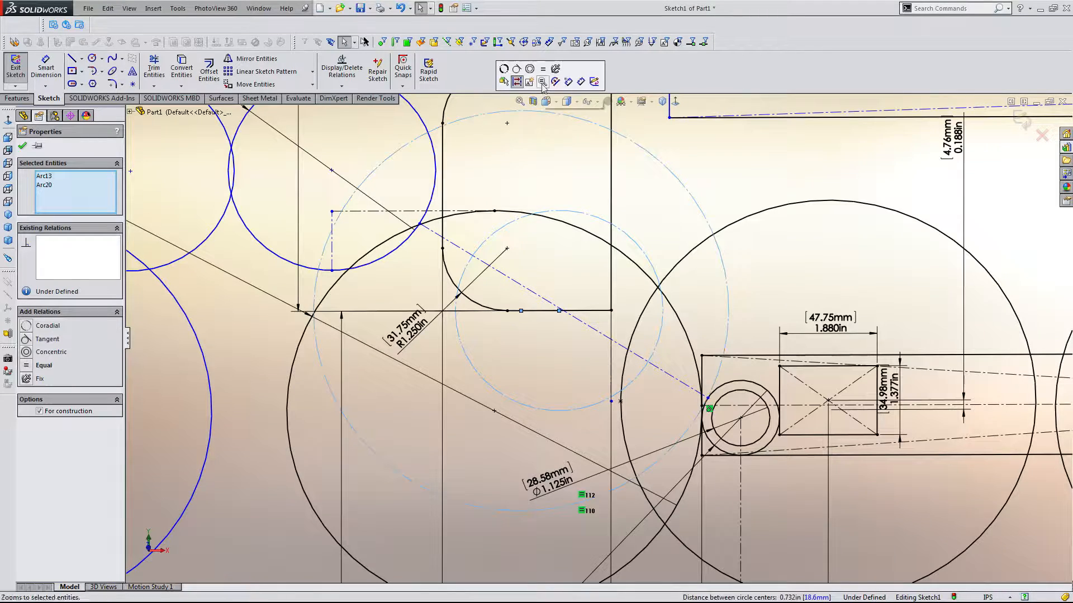
pyautogui.click(523, 180)
pyautogui.scroll(2, 558, 243)
pyautogui.scroll(-1, 565, 259)
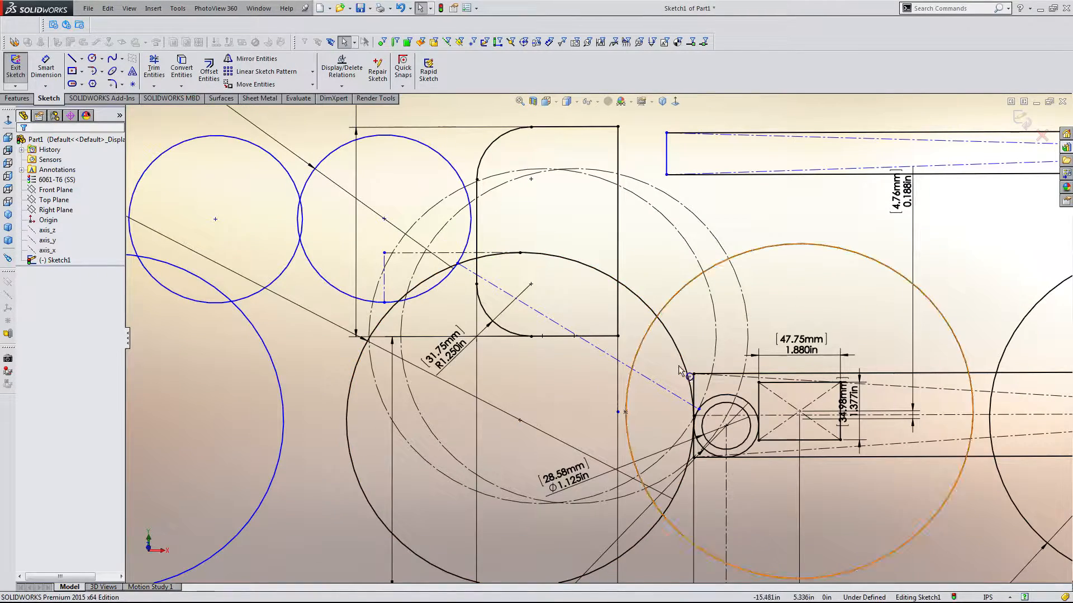
pyautogui.scroll(-1, 712, 327)
pyautogui.scroll(2, 712, 327)
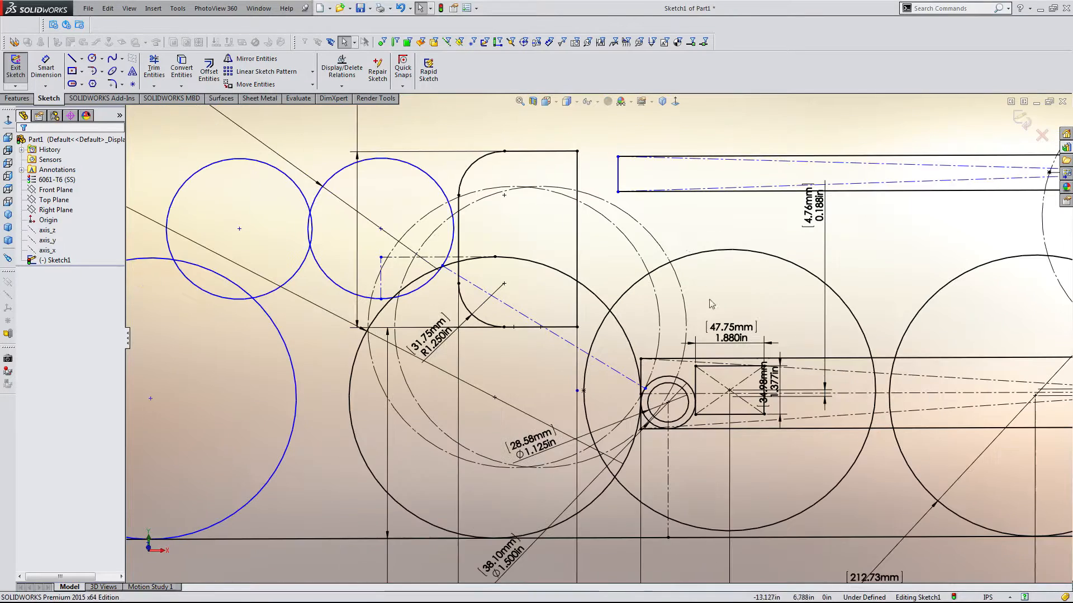
# Delete the older 8 in construction circle, keeping the equal one centred on the midpoint of the profile's bottom edge
pyautogui.click(659, 248)
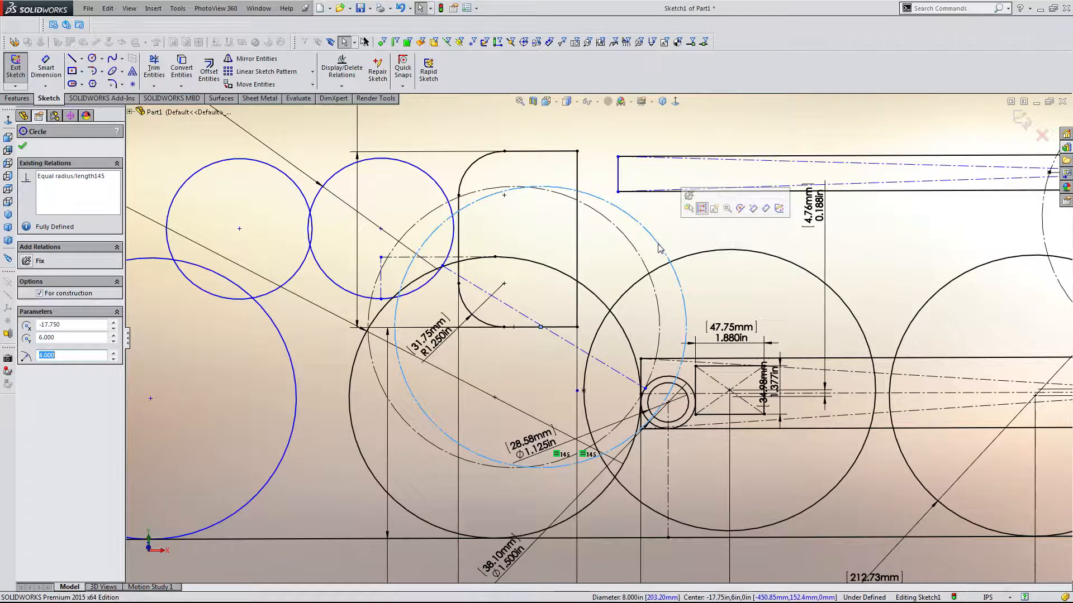
pyautogui.moveTo(660, 248); pyautogui.dragTo(634, 254)
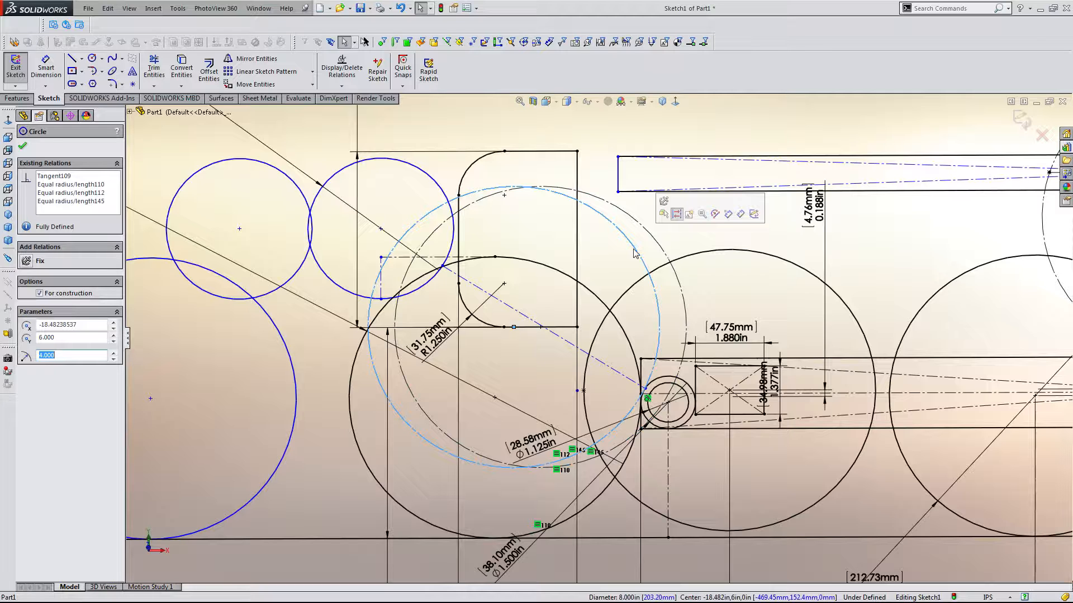
pyautogui.scroll(-1, 634, 480)
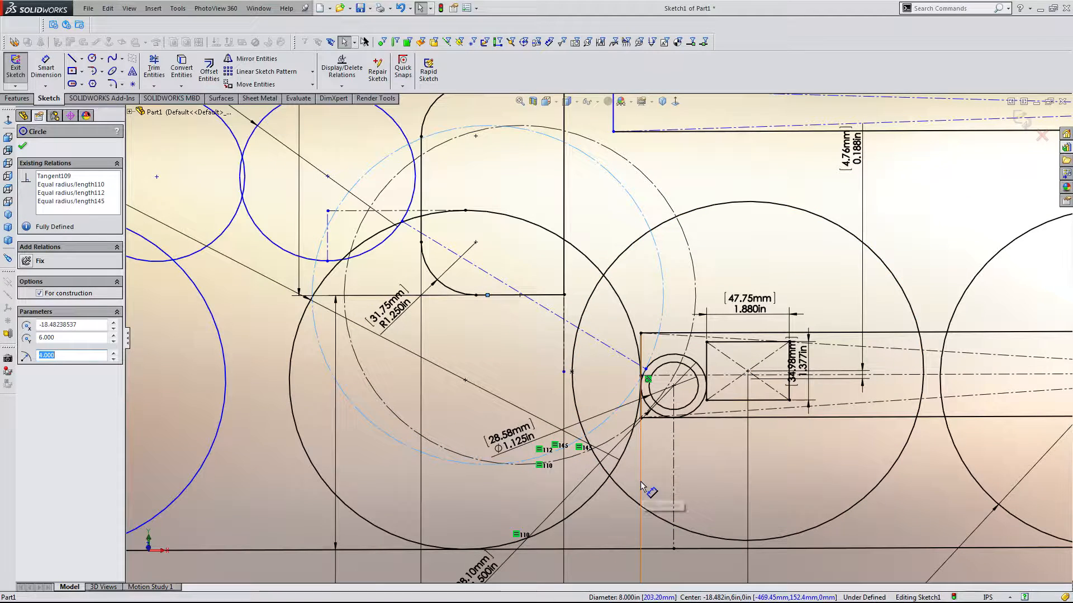
pyautogui.scroll(-1, 631, 414)
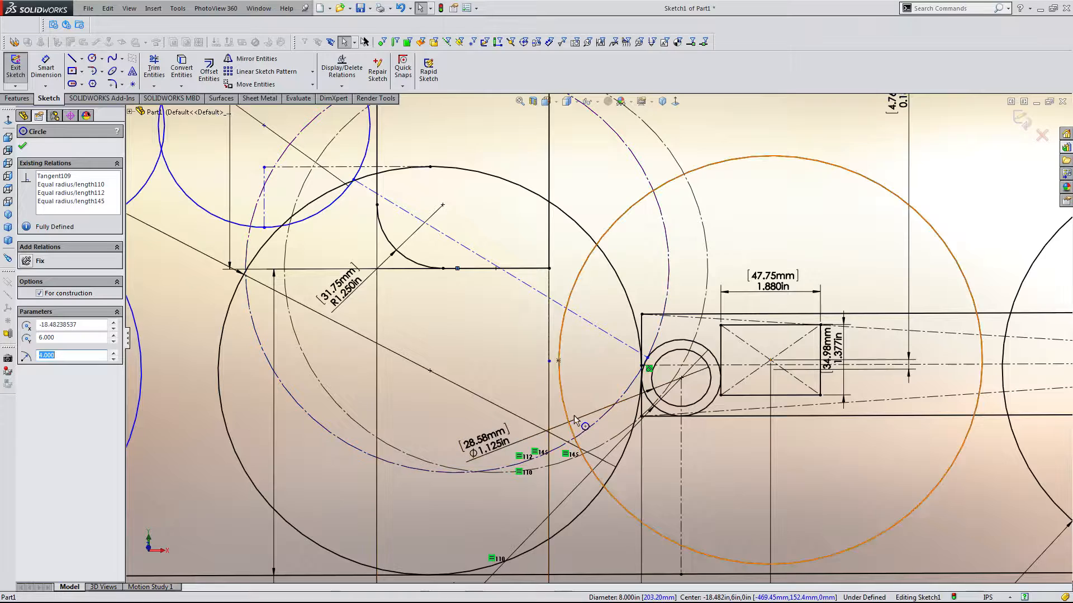
pyautogui.click(582, 339)
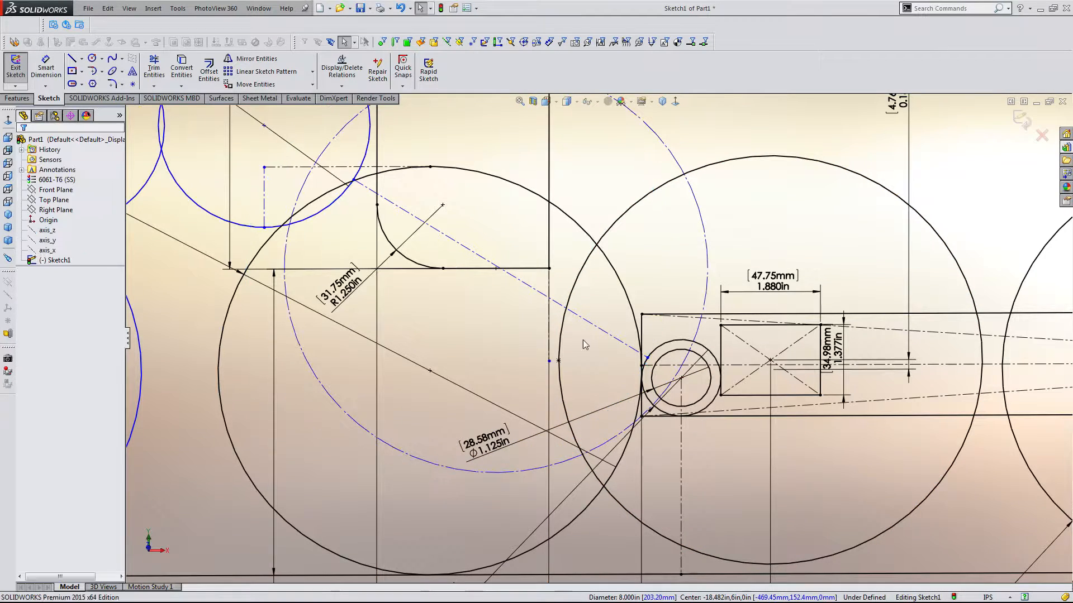
# Undo the deletion of the older construction circle, and delete that circle again
pyautogui.scroll(3, 582, 339)
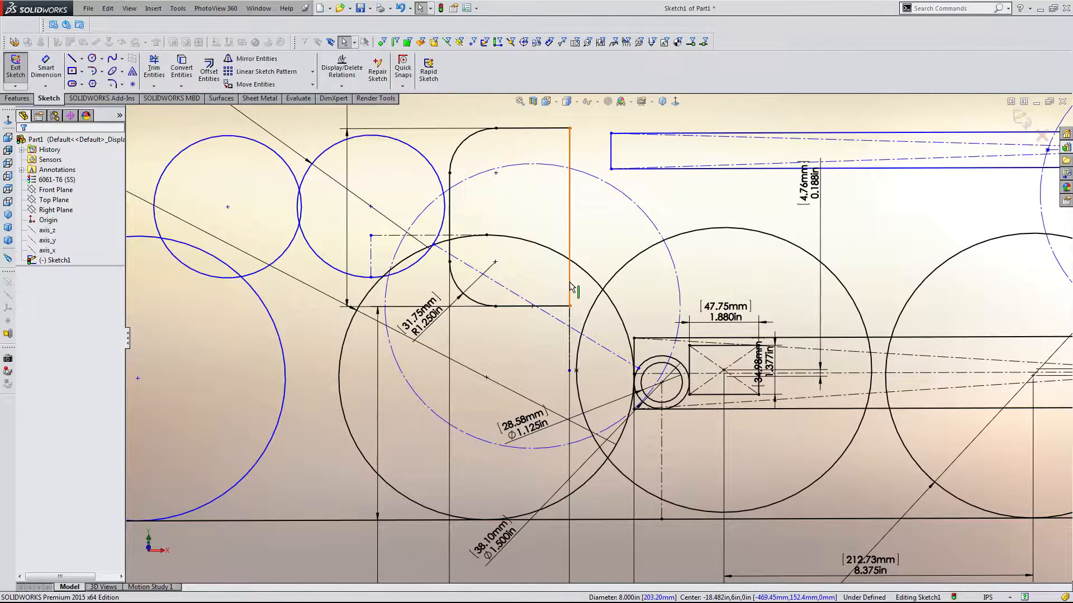
pyautogui.click(571, 287)
pyautogui.click(647, 213)
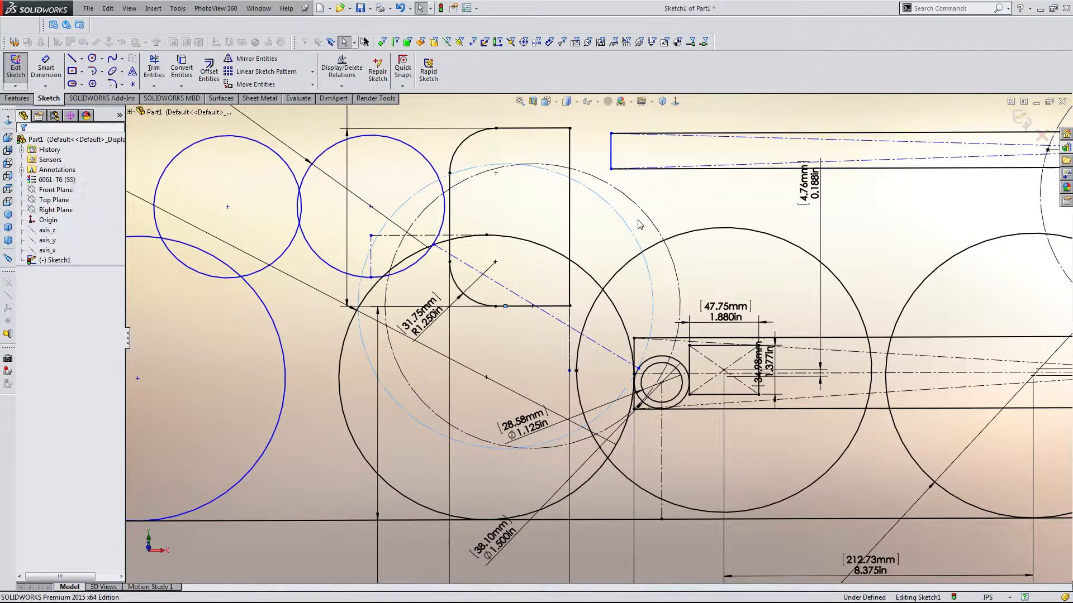
pyautogui.click(626, 229)
pyautogui.press('Escape')
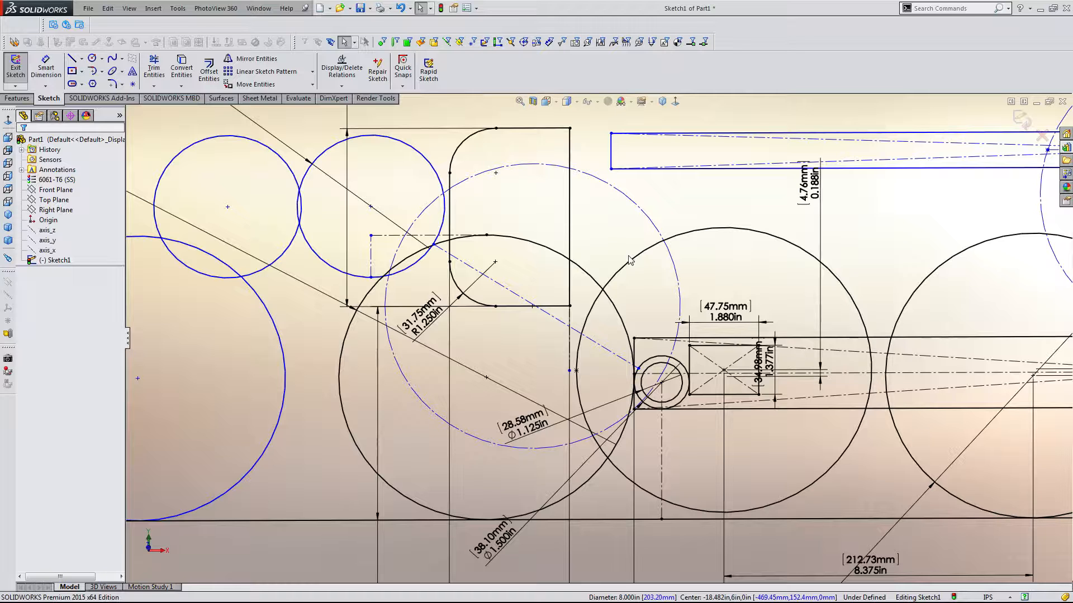
# Raise the centre of the construction circle above the origin slightly, and make that circle equal in size to the leftmost wheel
pyautogui.scroll(3, 630, 259)
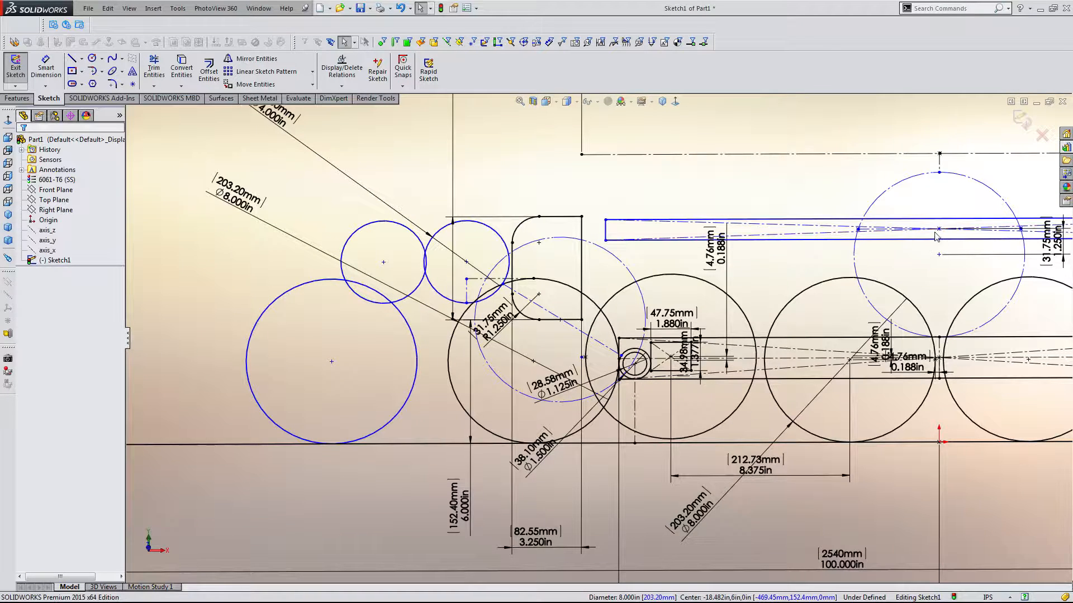
pyautogui.moveTo(935, 232); pyautogui.dragTo(934, 219)
pyautogui.click(875, 176)
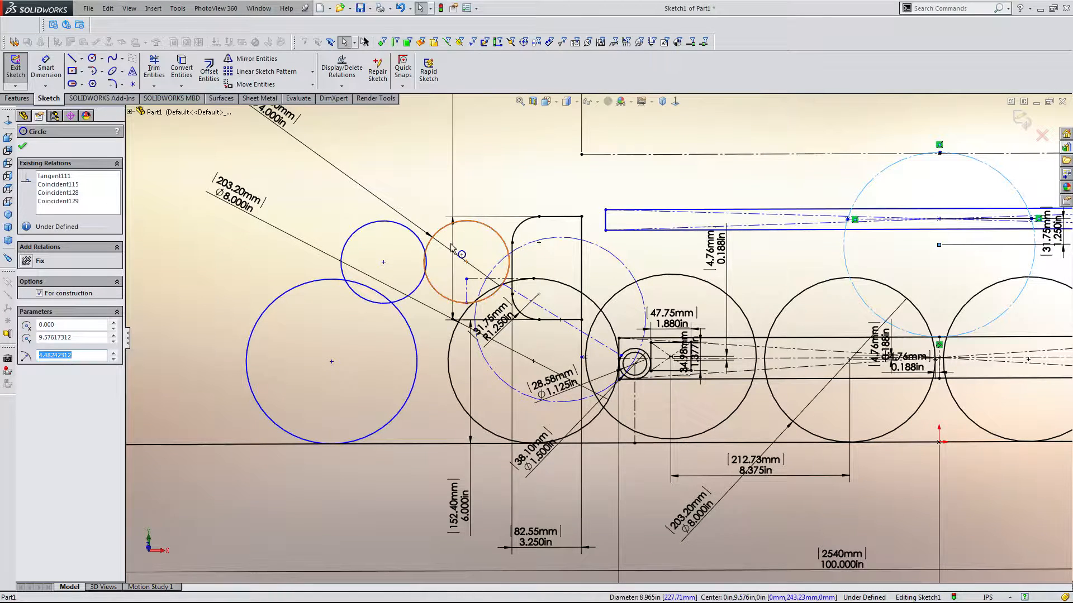
pyautogui.keyDown('ctrl'); pyautogui.click(391, 301); pyautogui.keyUp('ctrl')
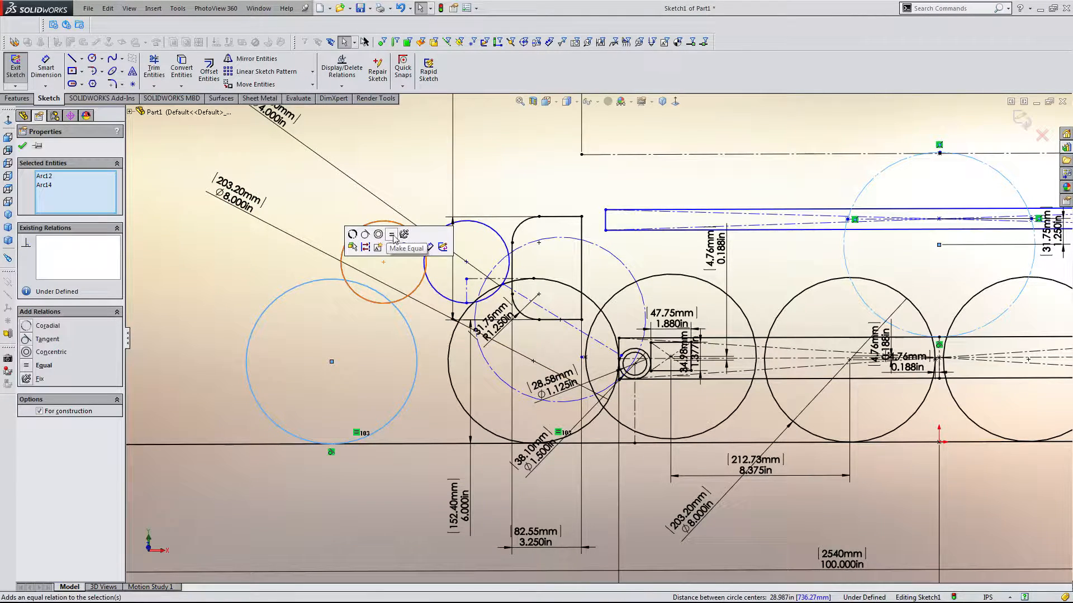
pyautogui.click(392, 235)
pyautogui.click(663, 176)
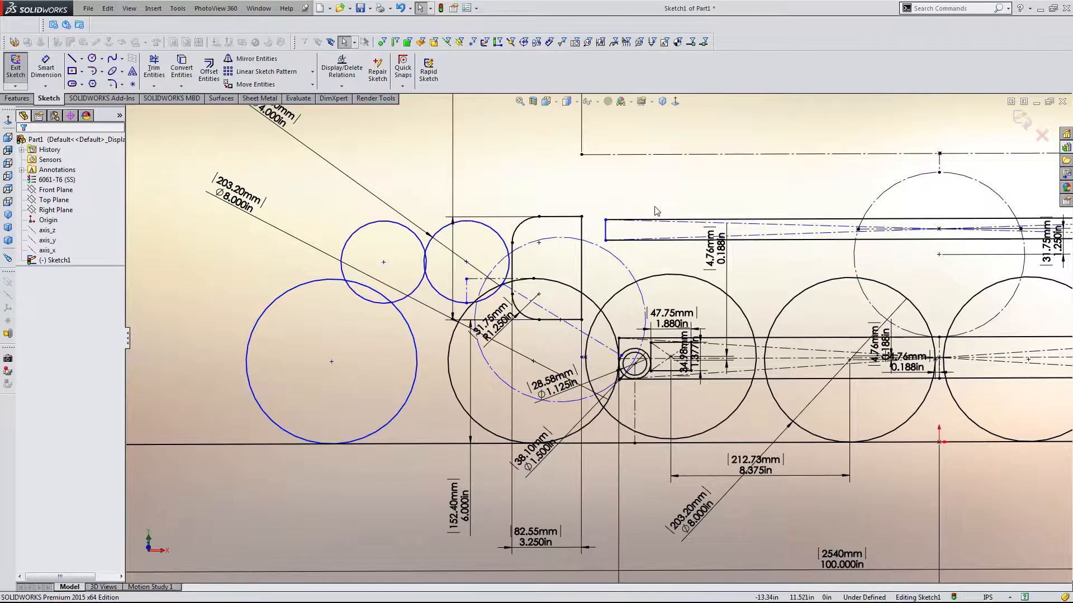
# Sketch a centerline about 0.8 in long from the upper end of the diagonal centerline to the large construction circle
pyautogui.scroll(-5, 558, 297)
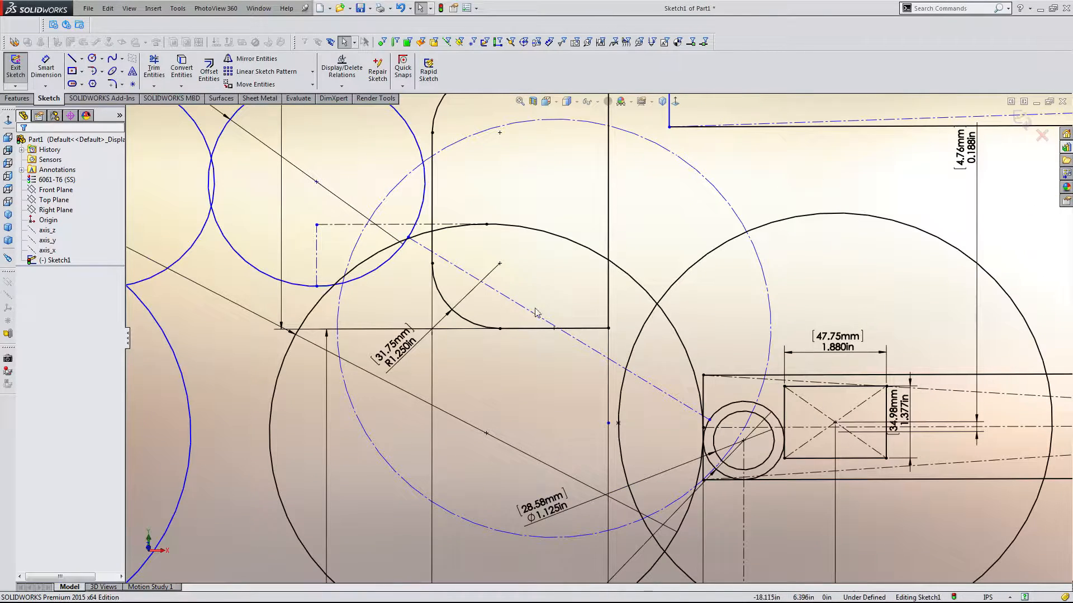
pyautogui.scroll(2, 519, 267)
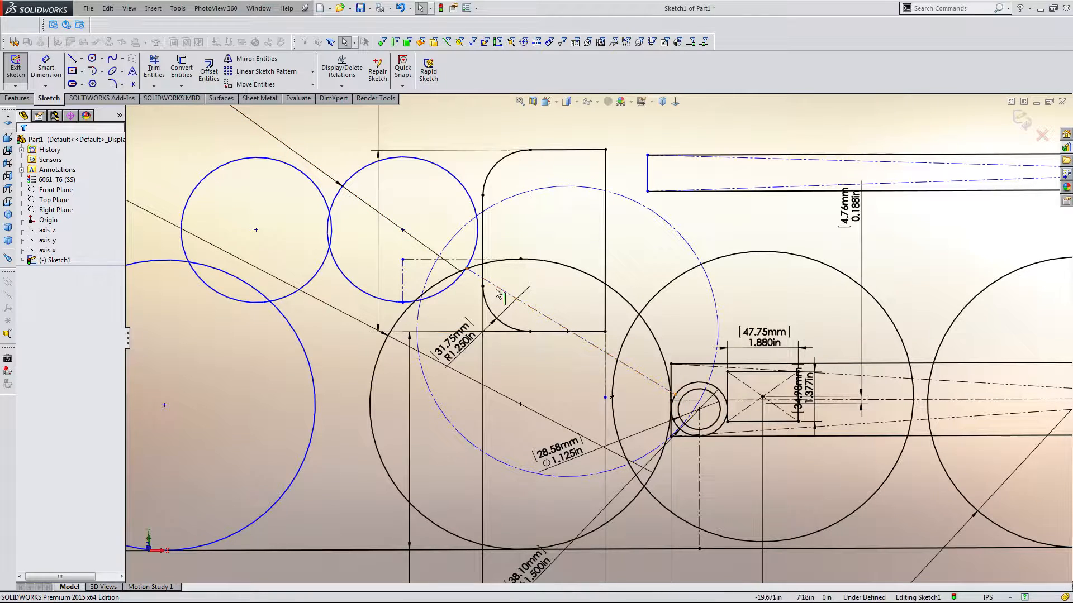
pyautogui.click(82, 58)
pyautogui.click(104, 82)
pyautogui.scroll(-3, 414, 300)
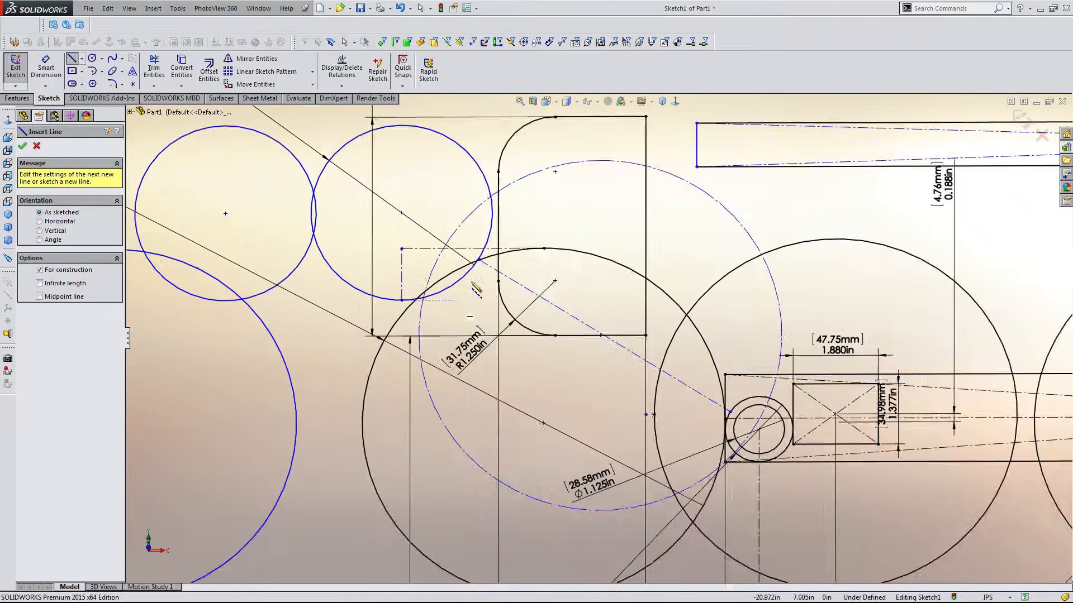
pyautogui.click(490, 254)
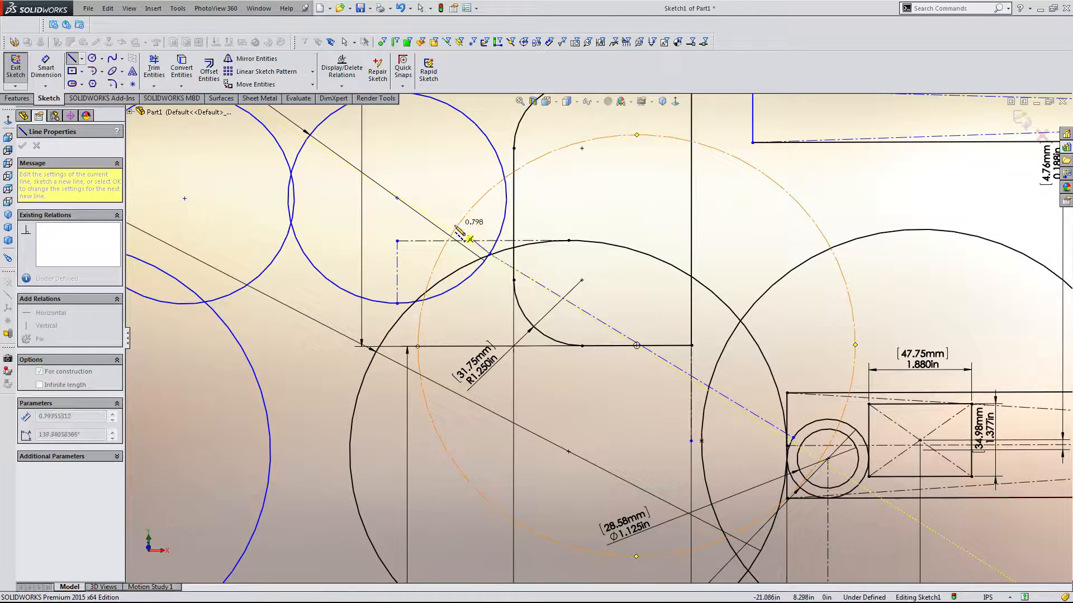
pyautogui.click(457, 227)
pyautogui.press('Escape')
# Make the short centerline collinear with the long diagonal centerline
pyautogui.click(472, 239)
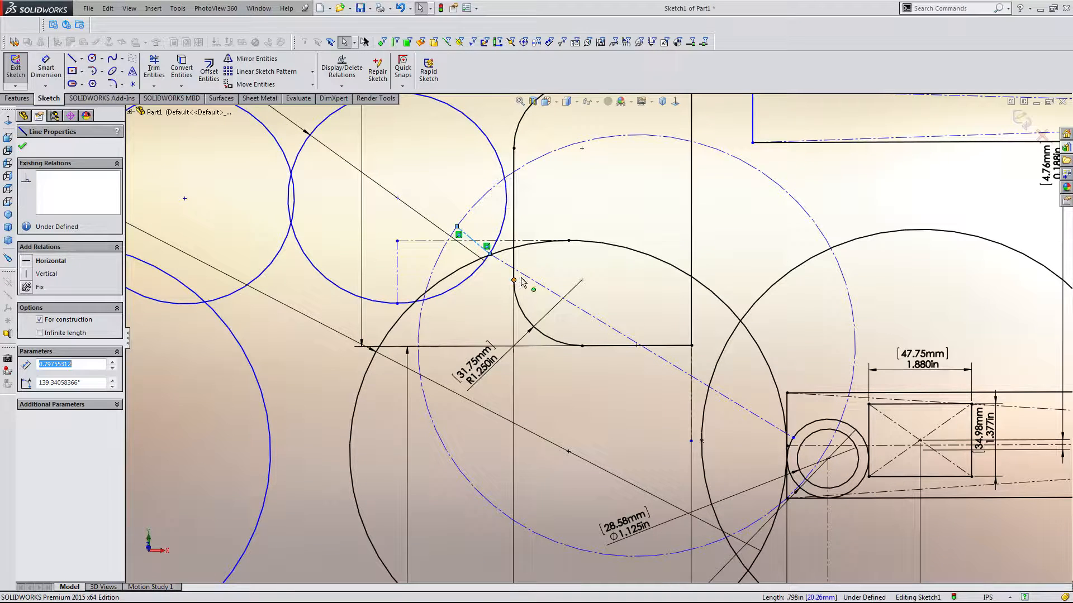
pyautogui.keyDown('ctrl'); pyautogui.click(506, 267); pyautogui.keyUp('ctrl')
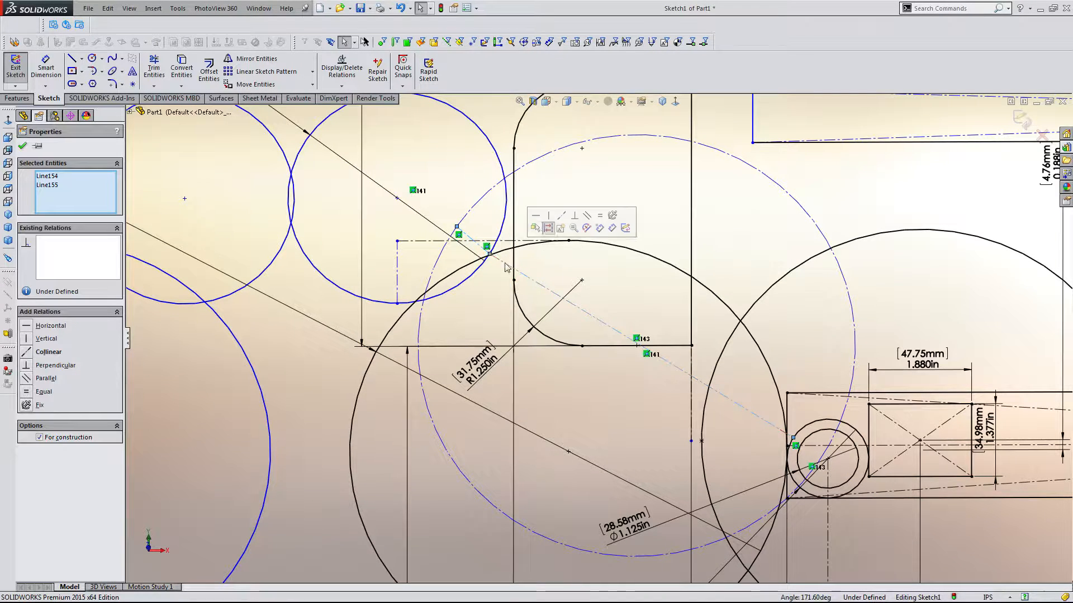
pyautogui.click(564, 213)
pyautogui.click(564, 211)
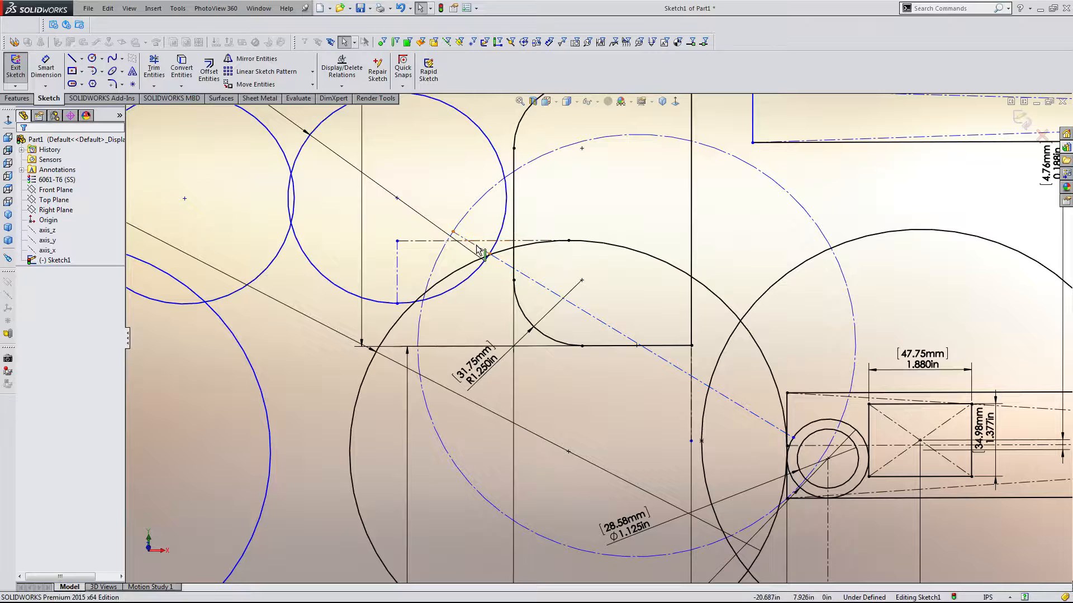
# Examine the short collinear centerline and its endpoint on the construction circle, along with the diagonal's lower end near the small rings
pyautogui.click(474, 246)
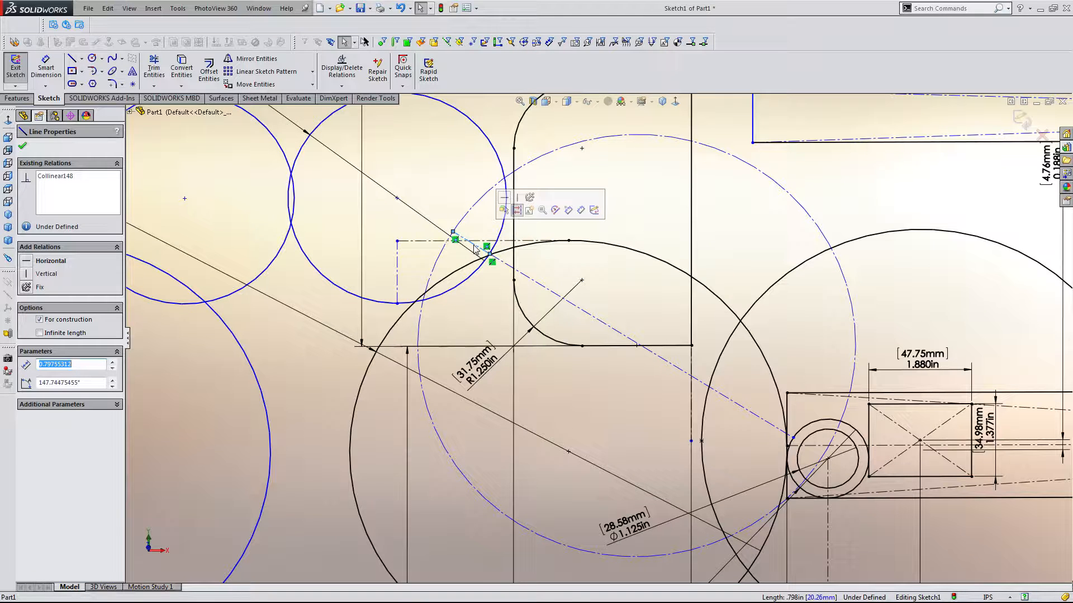
pyautogui.scroll(2, 561, 268)
pyautogui.click(580, 260)
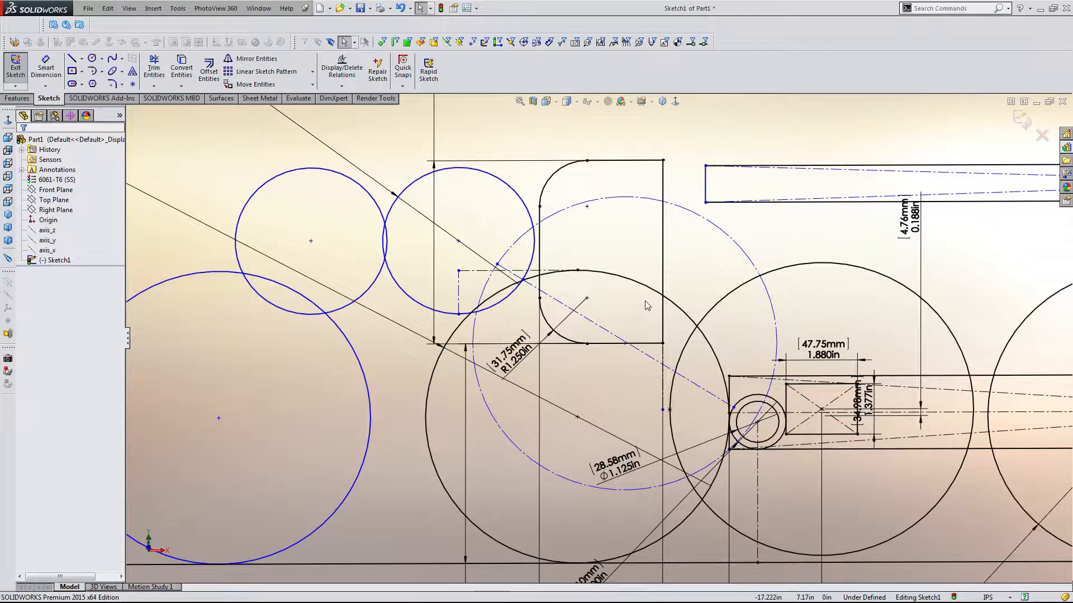
pyautogui.click(501, 265)
pyautogui.click(584, 256)
pyautogui.scroll(-2, 742, 404)
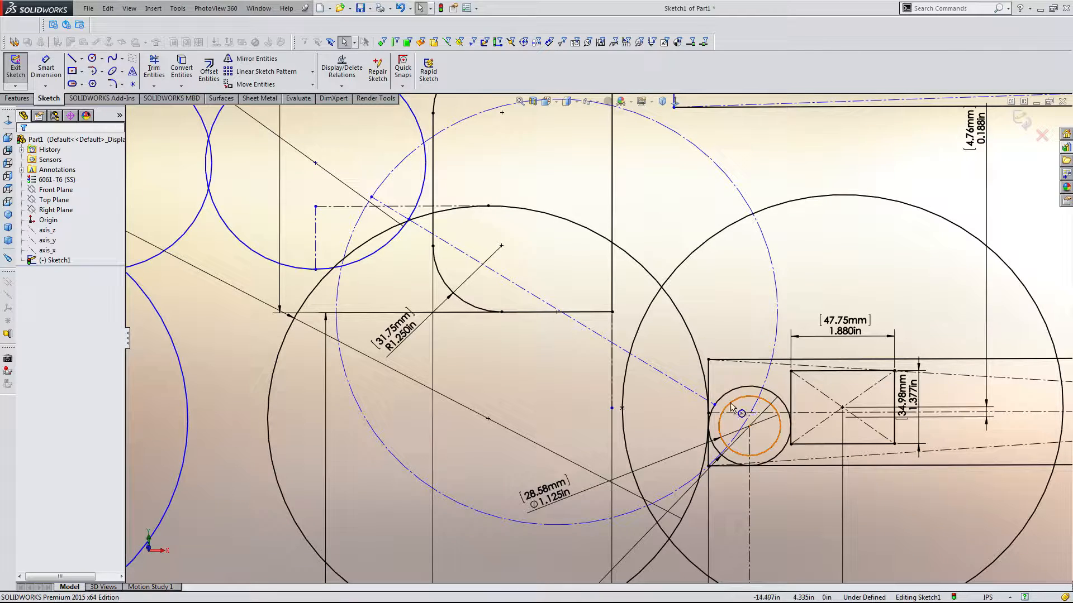
pyautogui.scroll(2, 615, 310)
pyautogui.scroll(-2, 450, 177)
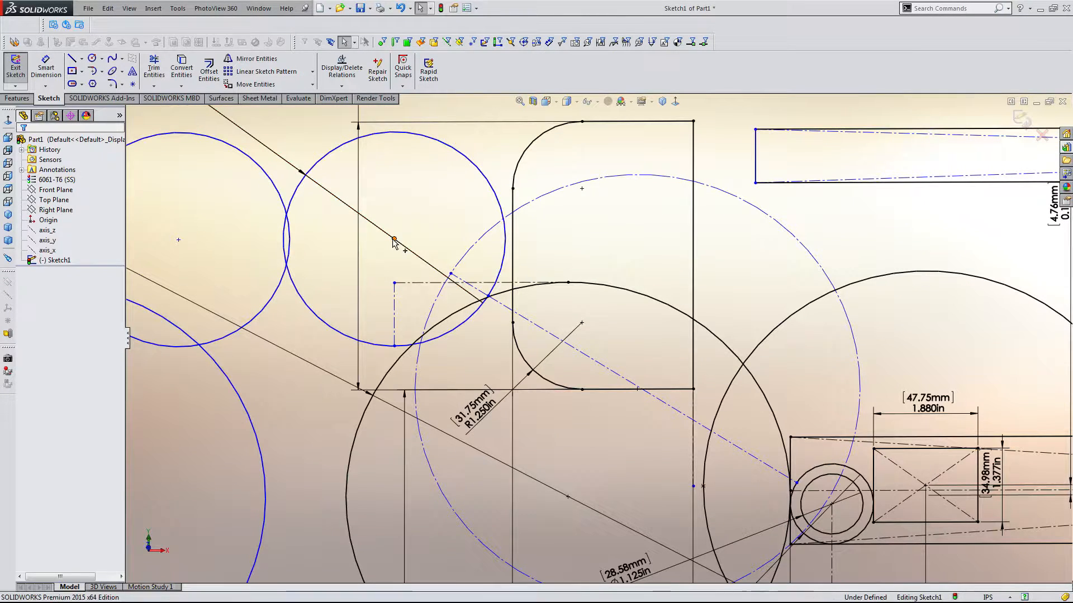
# Move the 4 in circle attached to the diagonal centerline slightly up and right, and inspect the short centerline
pyautogui.moveTo(395, 239)
pyautogui.mouseDown()
pyautogui.moveTo(394, 224)
pyautogui.moveTo(366, 257)
pyautogui.moveTo(406, 244)
pyautogui.moveTo(407, 230)
pyautogui.mouseUp()
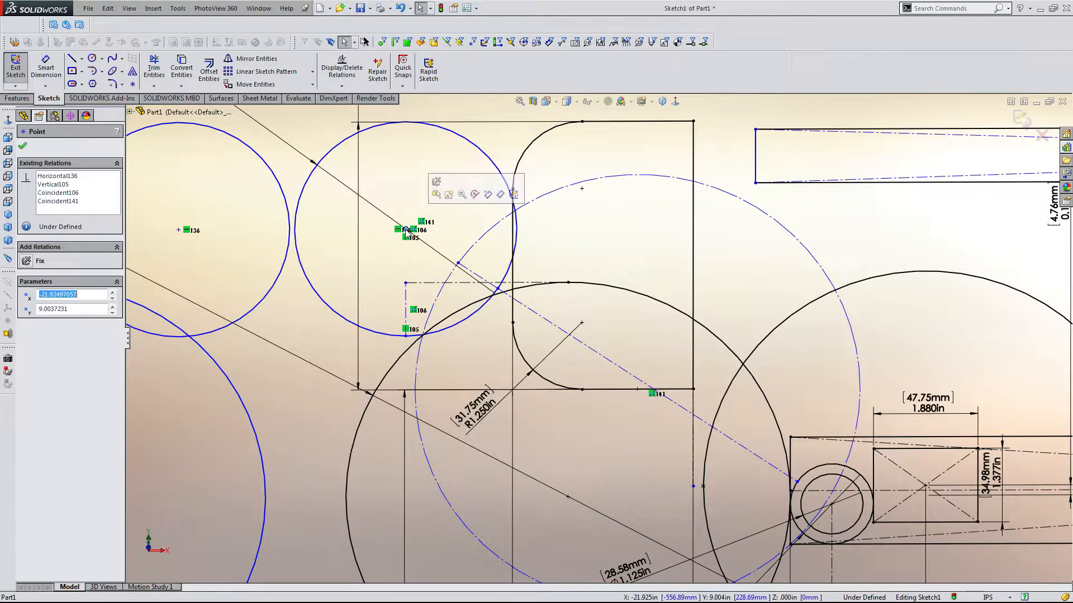
pyautogui.click(497, 351)
pyautogui.click(483, 282)
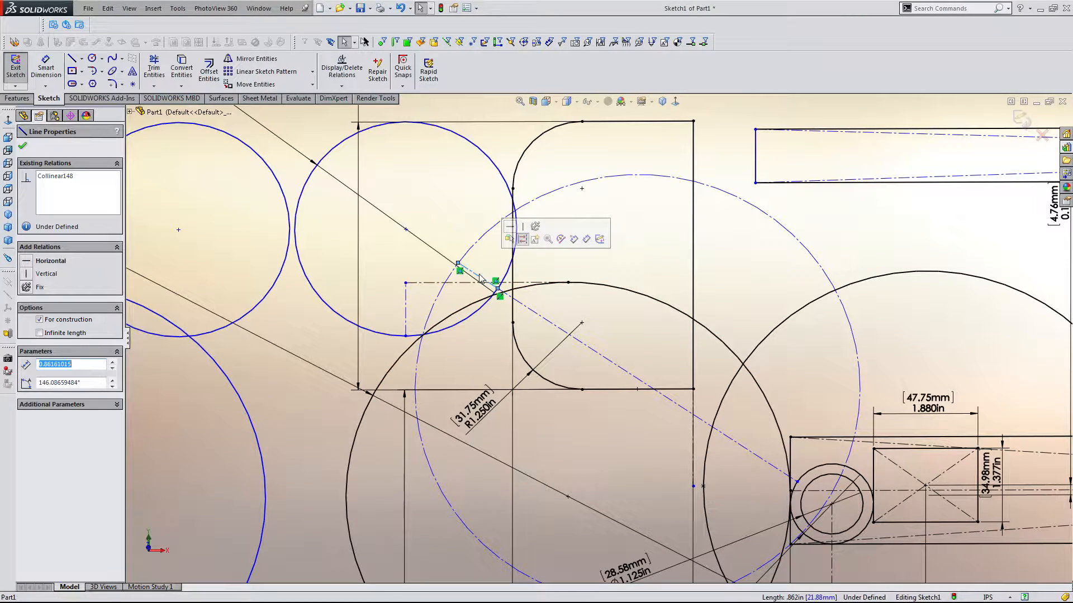
pyautogui.click(484, 353)
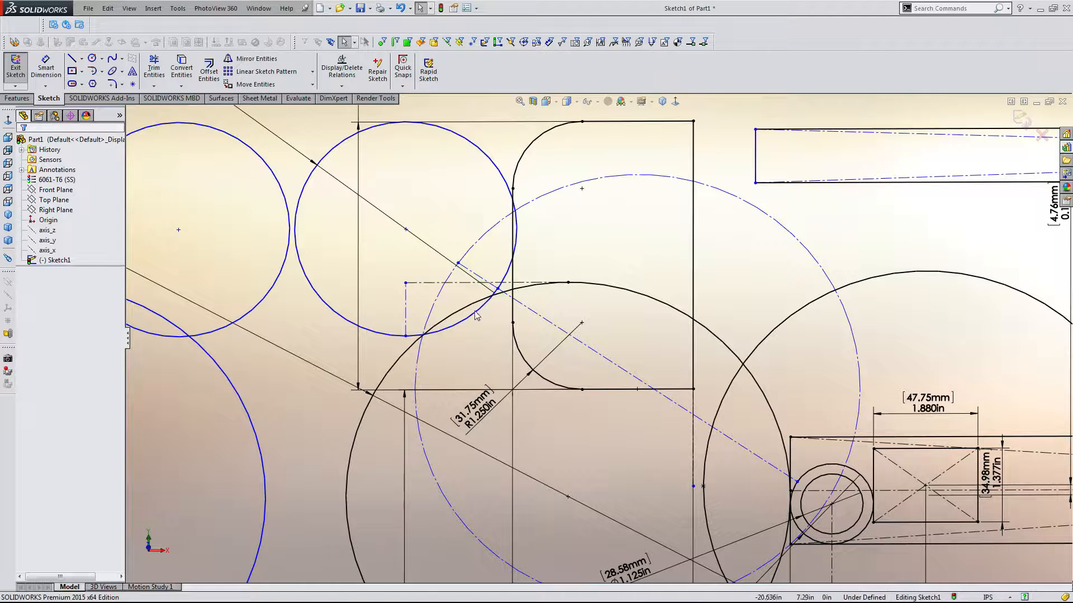
pyautogui.click(458, 263)
pyautogui.click(435, 220)
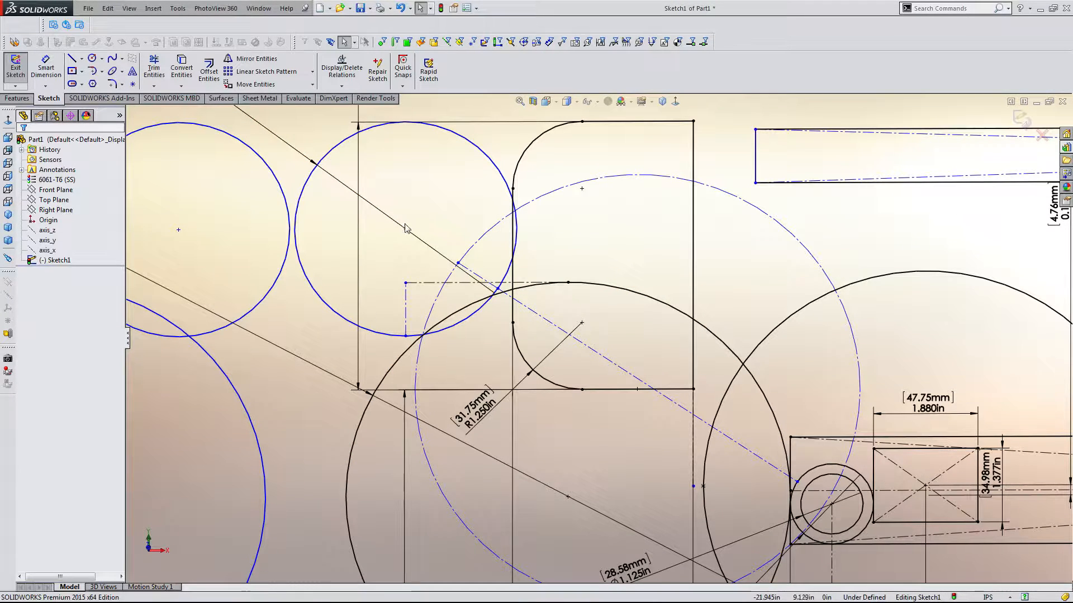
# Move the 4 in circle down and left until its centre lands on the left end of the horizontal centerline
pyautogui.moveTo(406, 229); pyautogui.dragTo(365, 285)
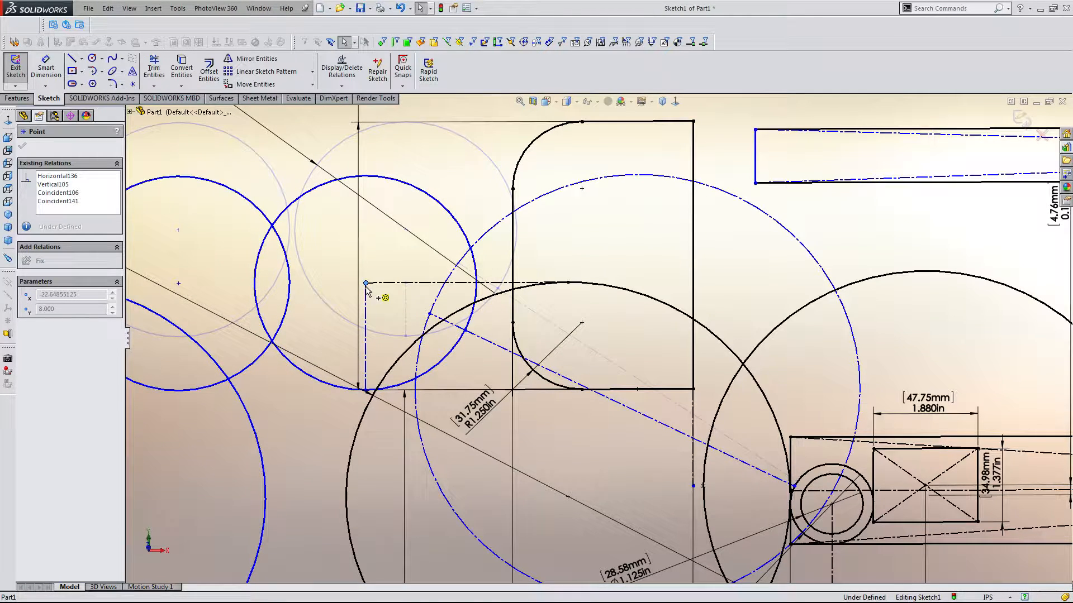
pyautogui.press('Escape')
pyautogui.scroll(1, 522, 386)
pyautogui.scroll(-1, 475, 318)
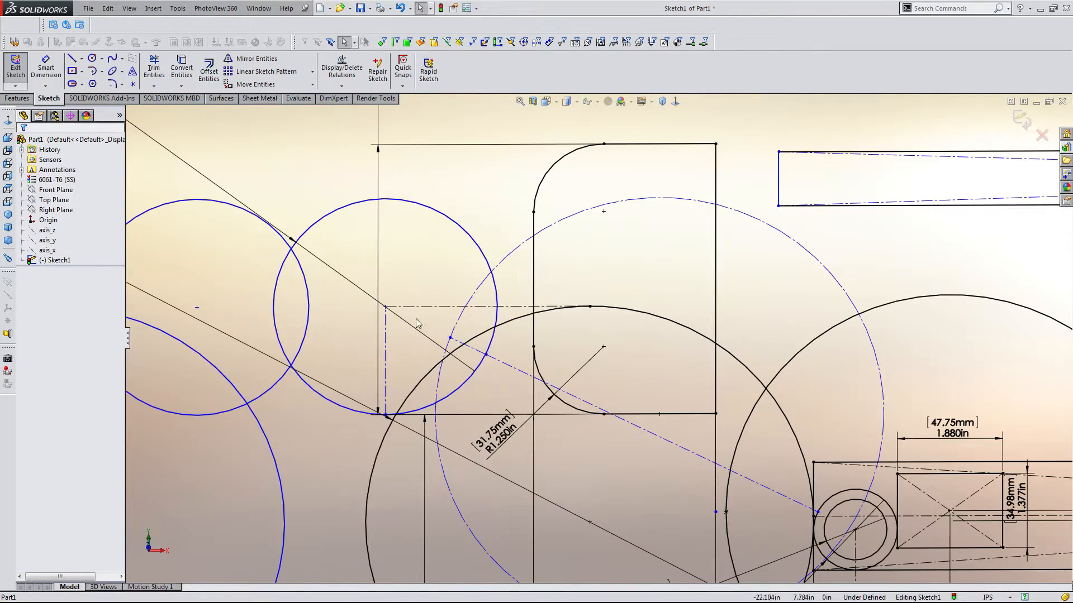
pyautogui.scroll(2, 508, 441)
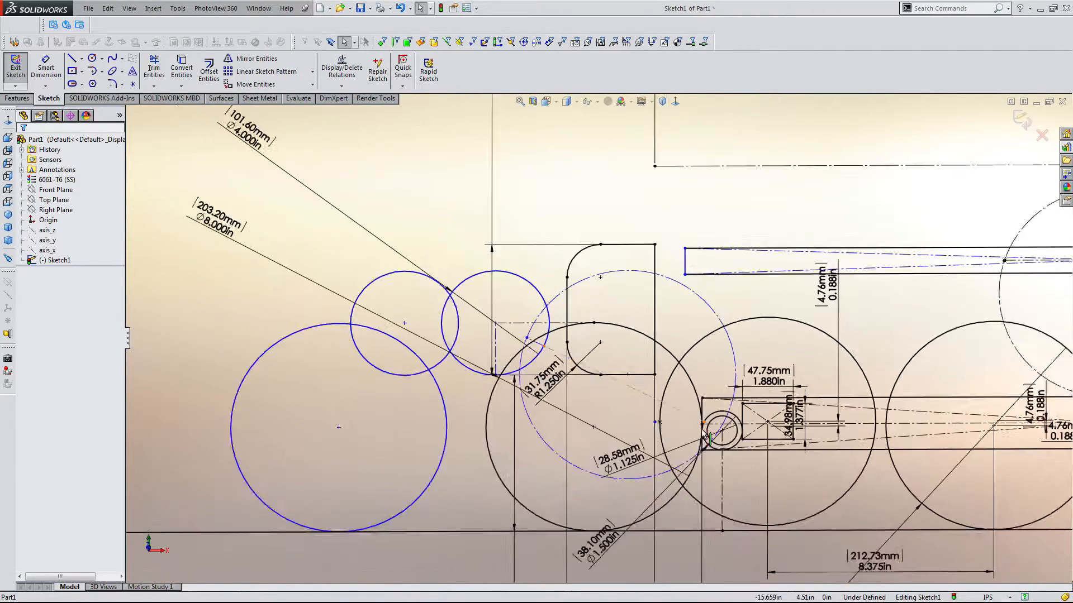
pyautogui.scroll(-1, 479, 343)
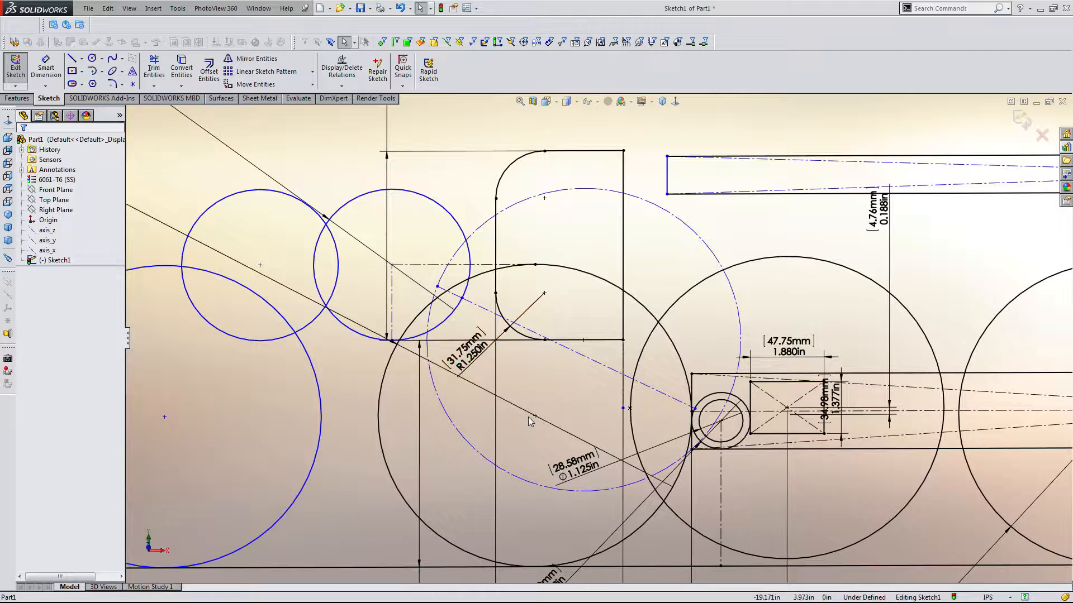
# Draw a centerline from the front wheel's centre to the 4 in circle's edge, continuing with a short segment to the wheel's edge
pyautogui.scroll(-2, 501, 362)
pyautogui.click(81, 58)
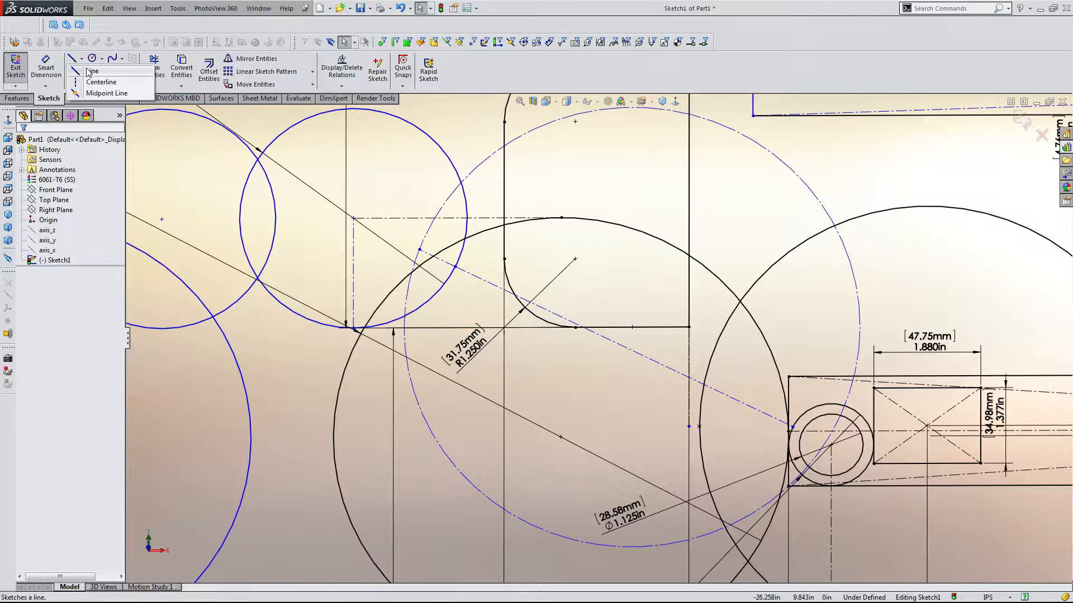
pyautogui.click(95, 80)
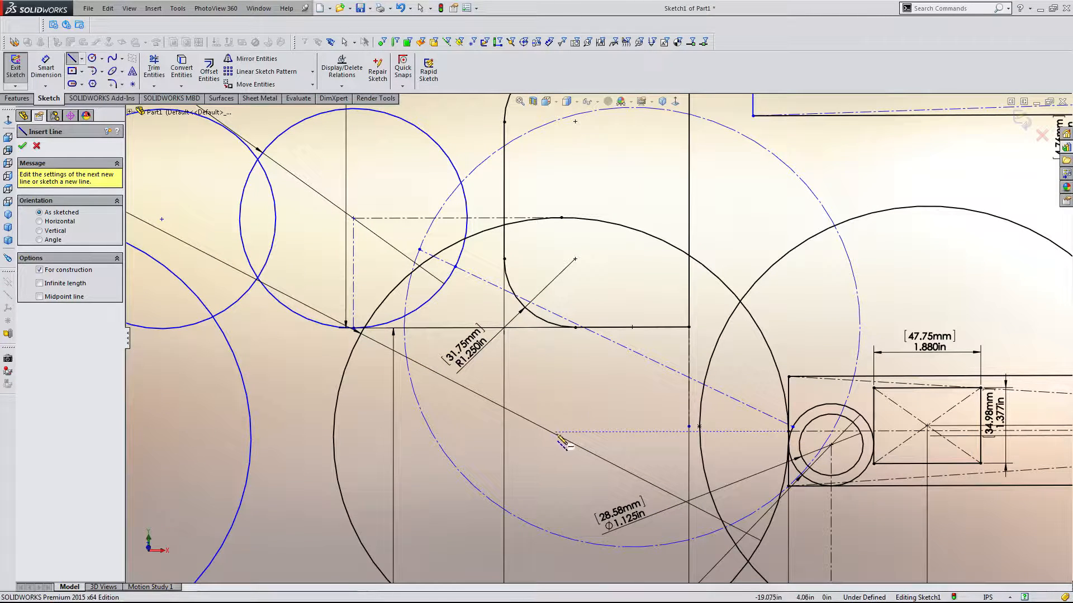
pyautogui.click(560, 437)
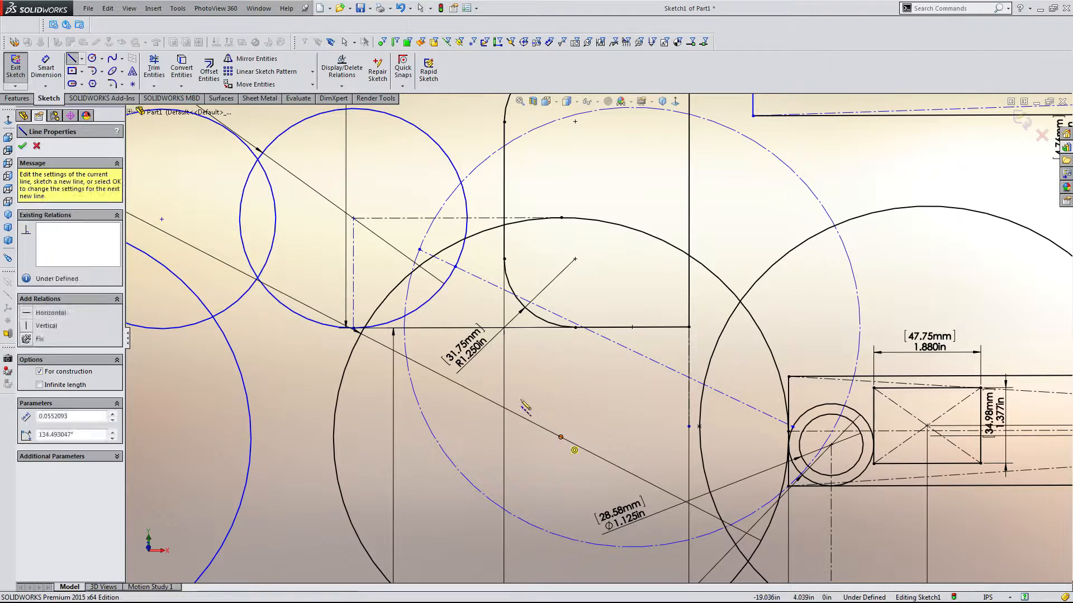
pyautogui.click(425, 302)
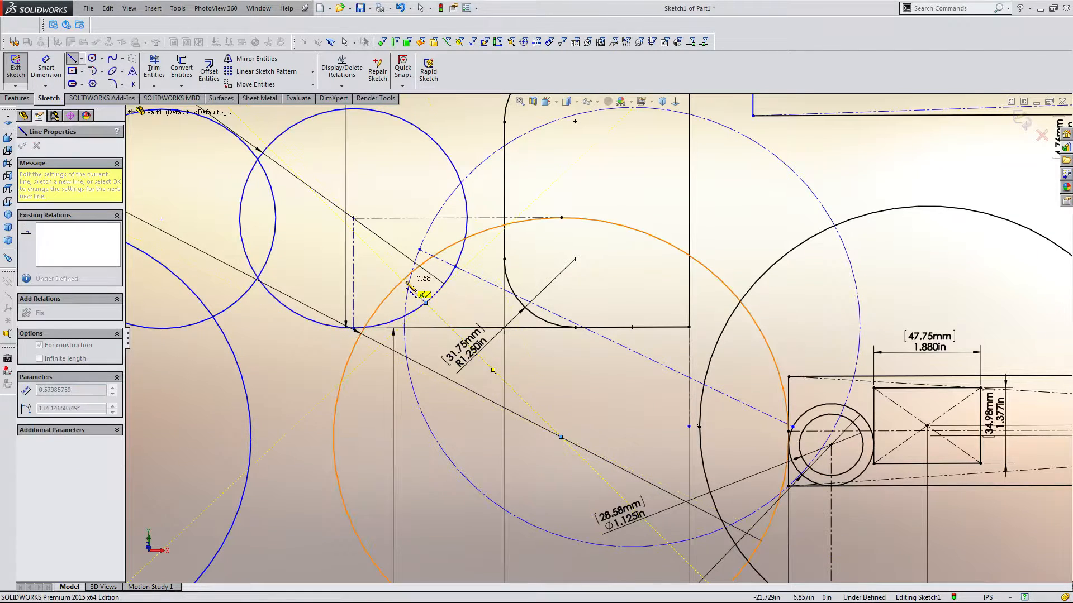
pyautogui.press('Escape')
pyautogui.press('Escape')
pyautogui.scroll(4, 589, 326)
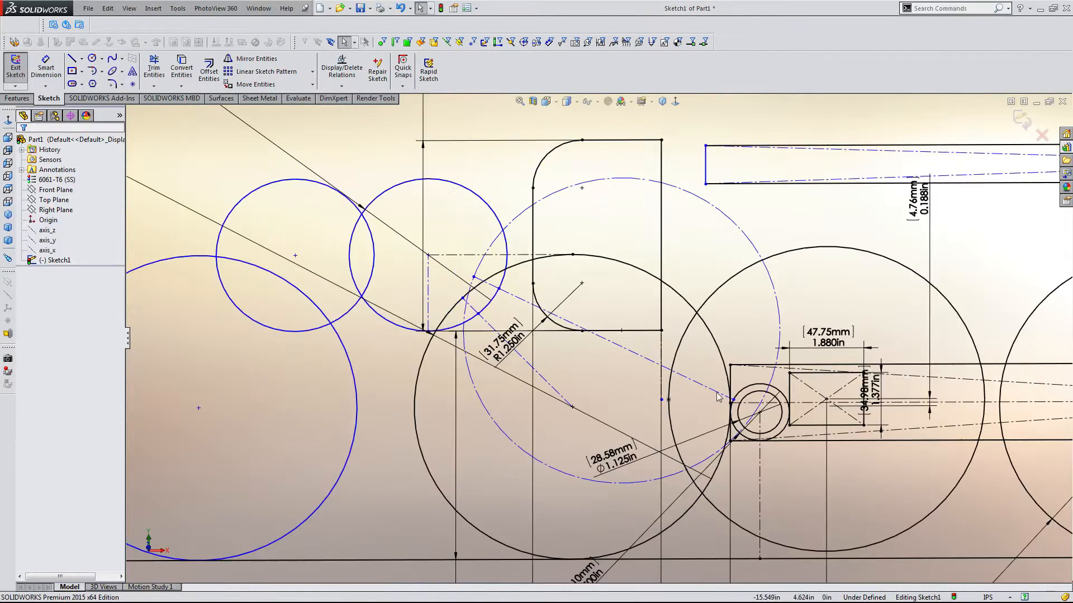
# Make the short centerline segment collinear with the new long centerline from the wheel's centre
pyautogui.scroll(-3, 505, 335)
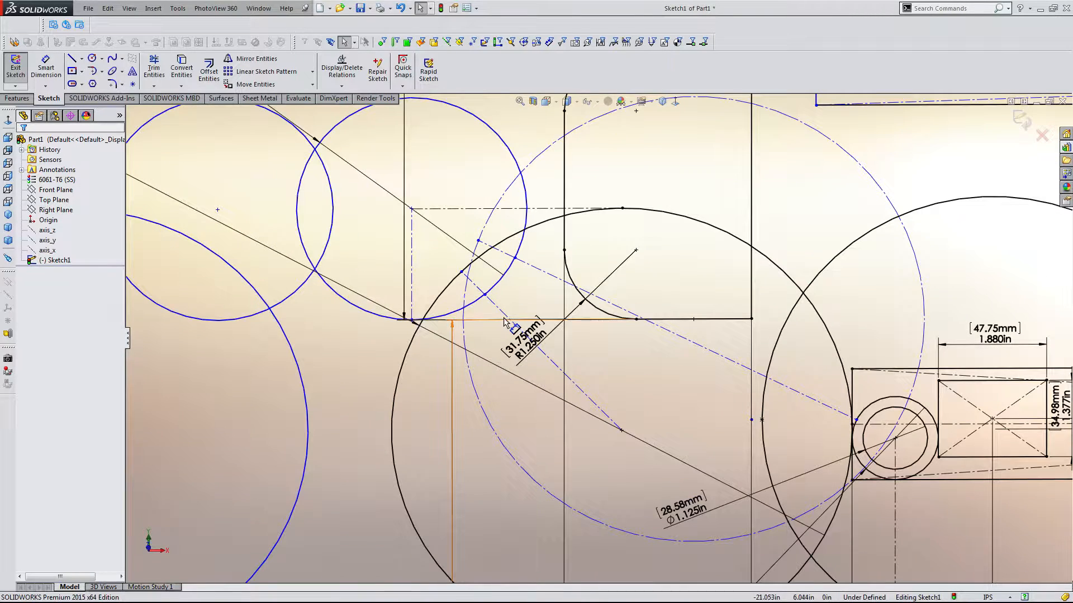
pyautogui.click(502, 313)
pyautogui.keyDown('ctrl'); pyautogui.click(475, 283); pyautogui.keyUp('ctrl')
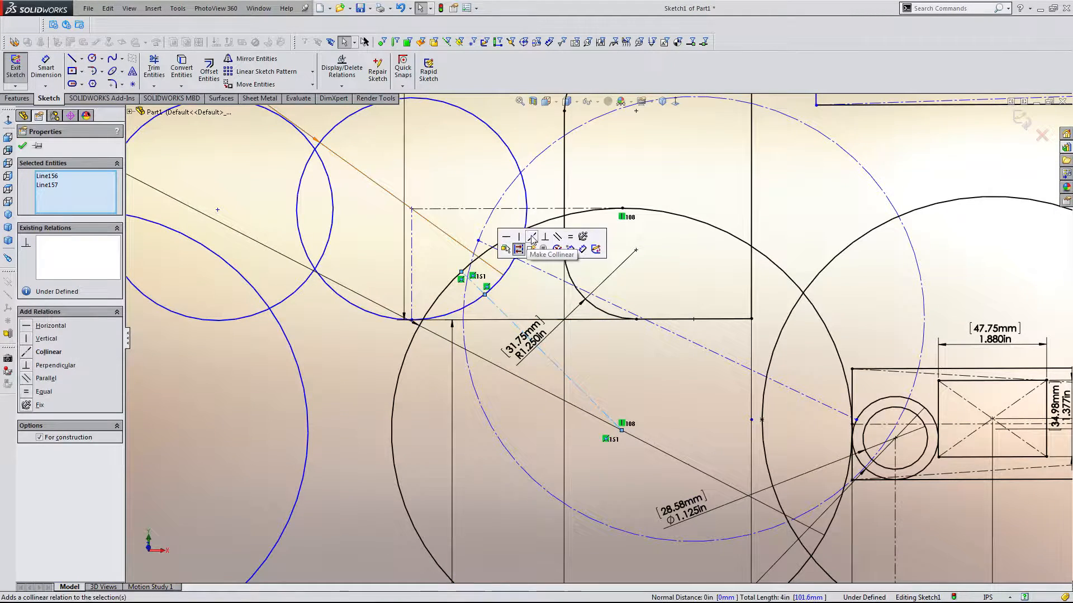
pyautogui.press('Escape')
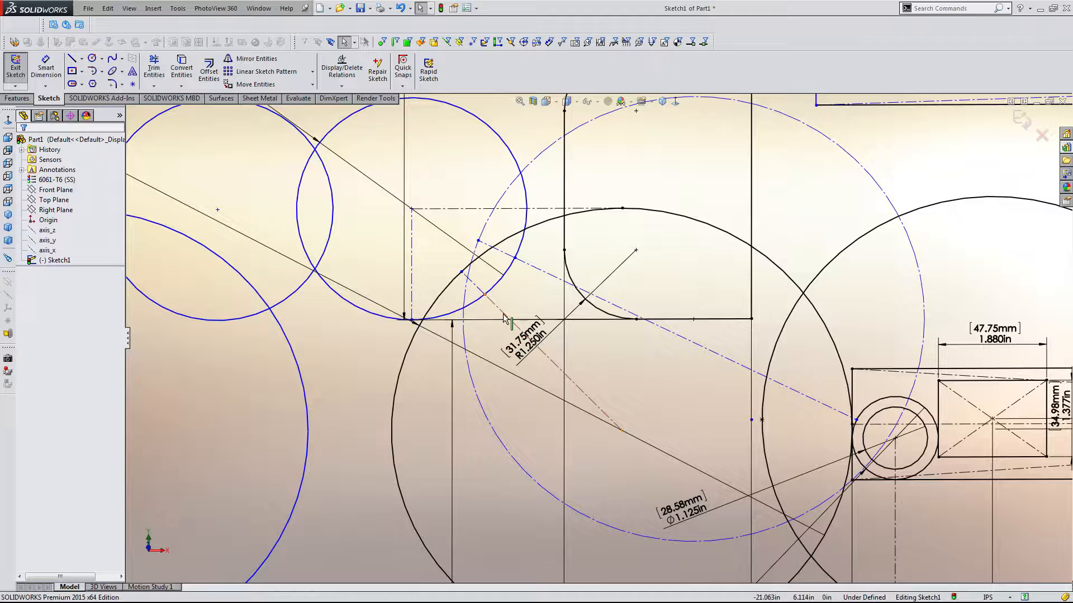
# Make the new long centerline coincident with the centre of the 4 in circle attached to the horizontal centerline
pyautogui.click(501, 312)
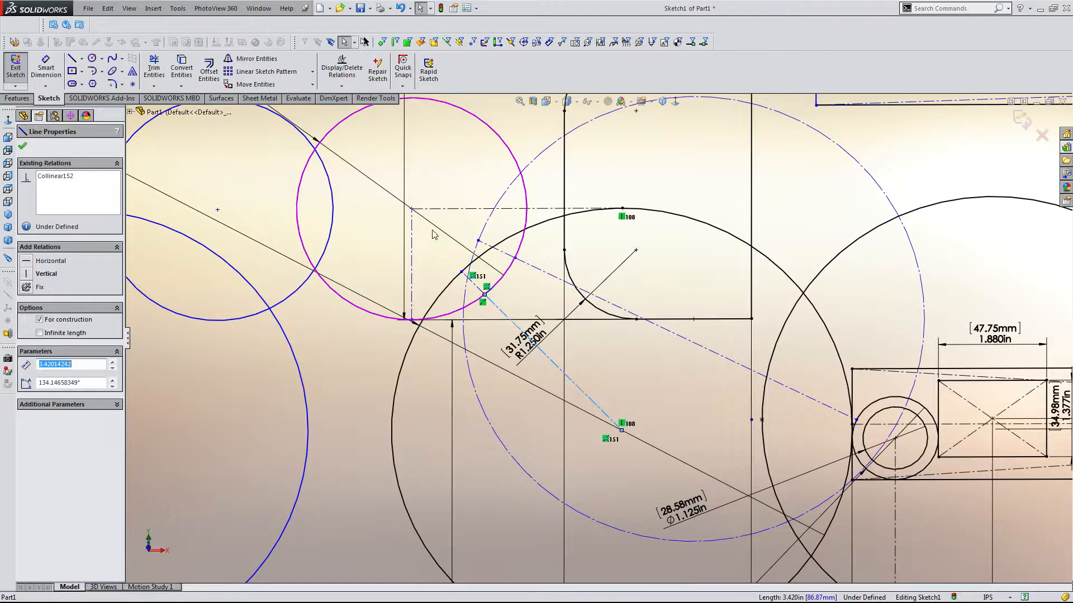
pyautogui.keyDown('ctrl'); pyautogui.click(412, 209); pyautogui.keyUp('ctrl')
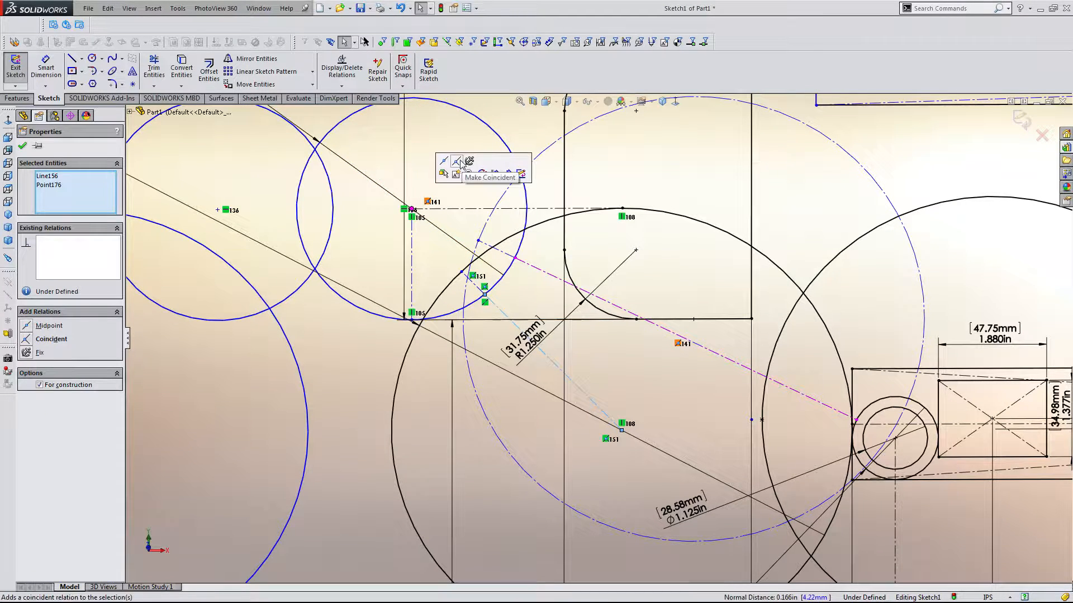
pyautogui.click(457, 161)
pyautogui.press('Escape')
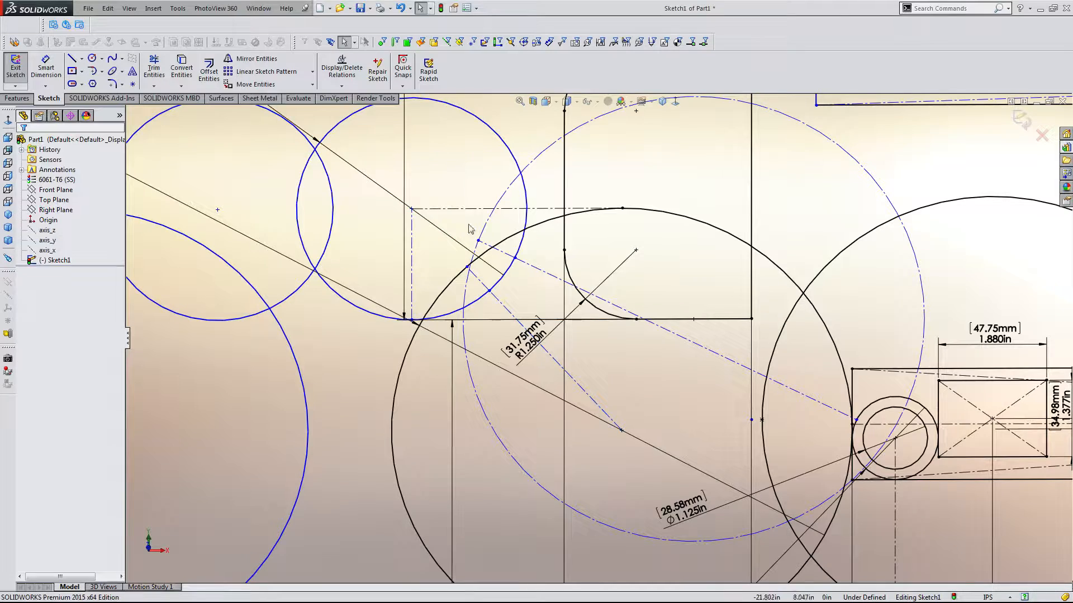
# Check the lengths of the two short centerline segments where the 4 in circle overlaps the wheel and the construction circle
pyautogui.click(477, 279)
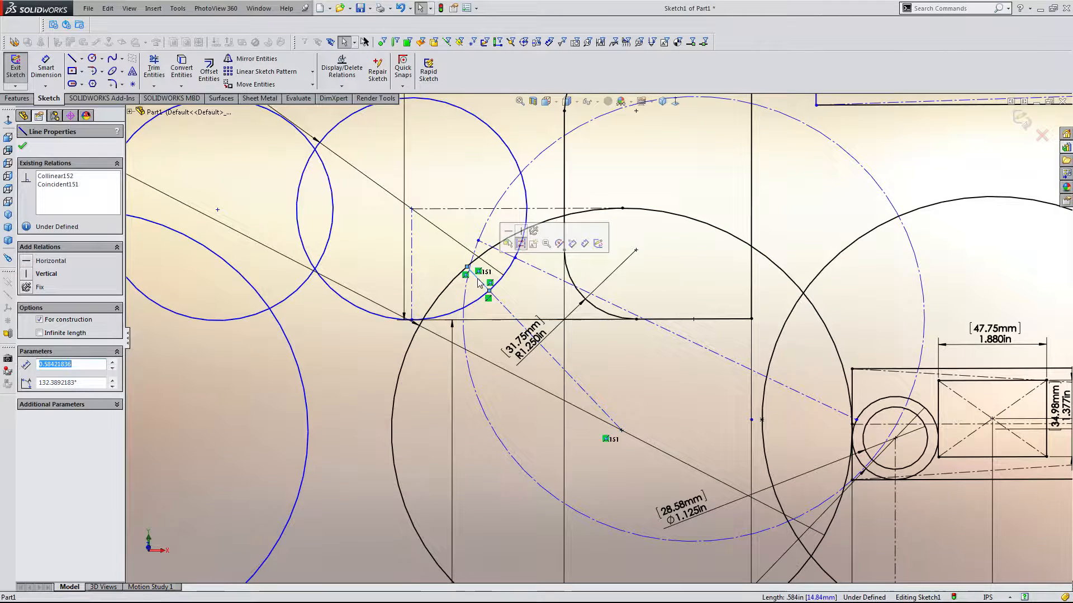
pyautogui.click(732, 383)
pyautogui.scroll(4, 670, 377)
pyautogui.scroll(-1, 634, 331)
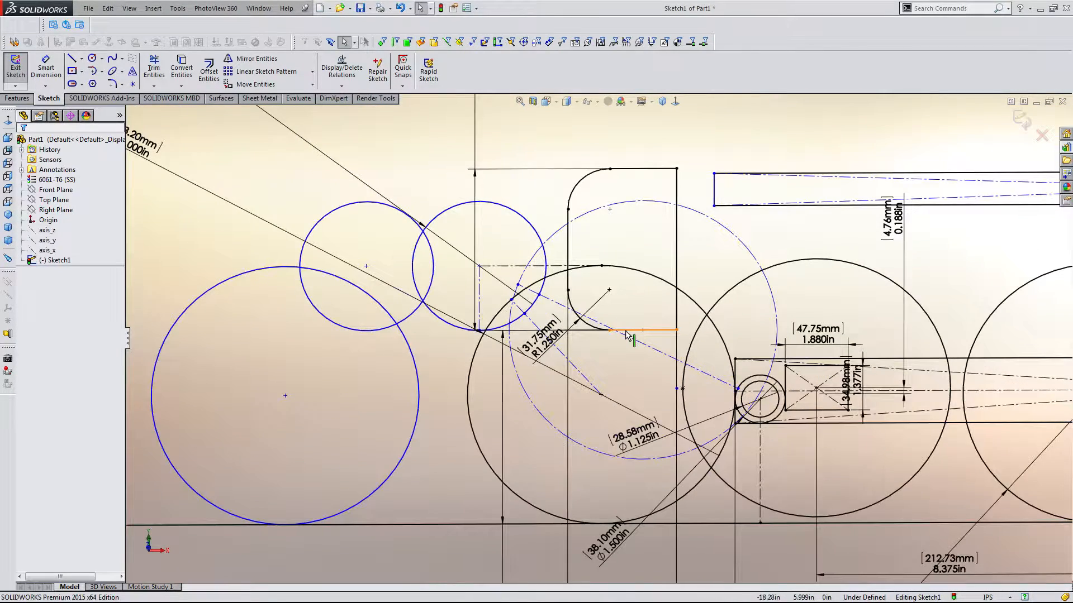
pyautogui.scroll(-1, 626, 334)
pyautogui.scroll(-2, 538, 288)
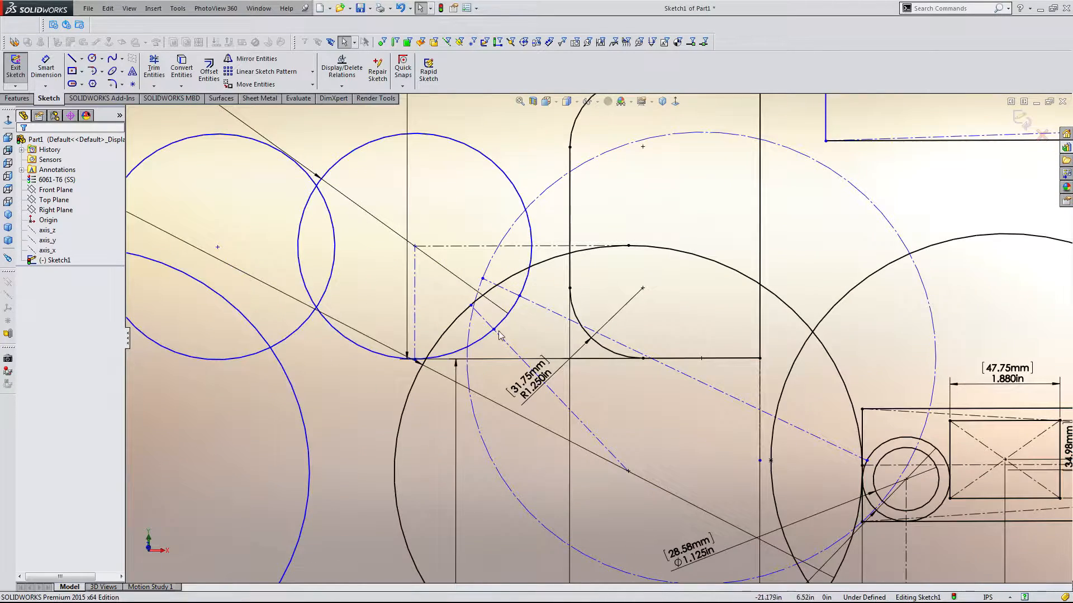
pyautogui.scroll(2, 499, 335)
pyautogui.scroll(-2, 616, 345)
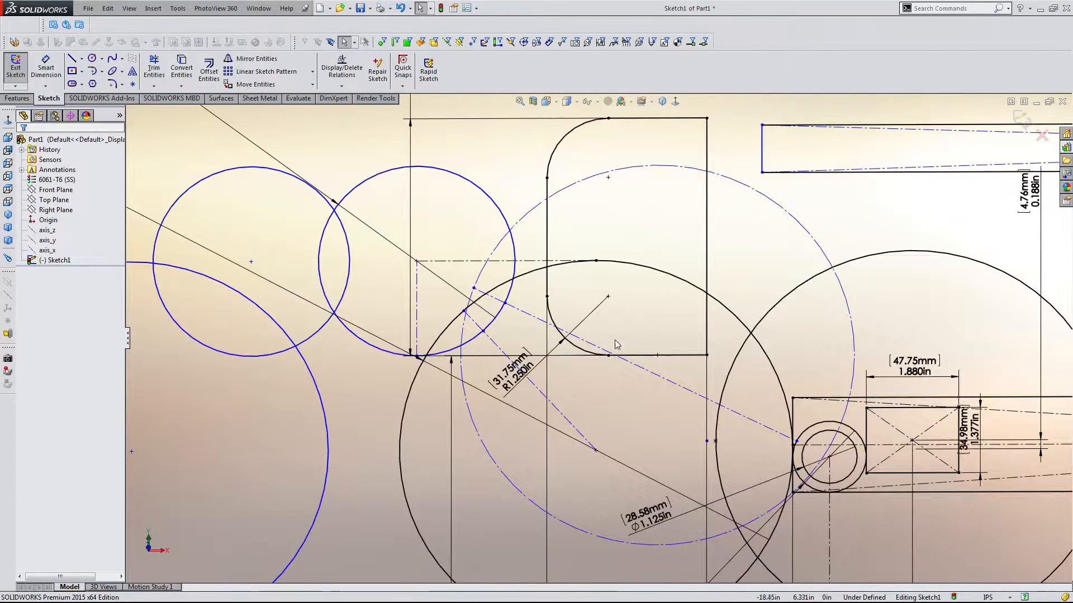
pyautogui.click(492, 301)
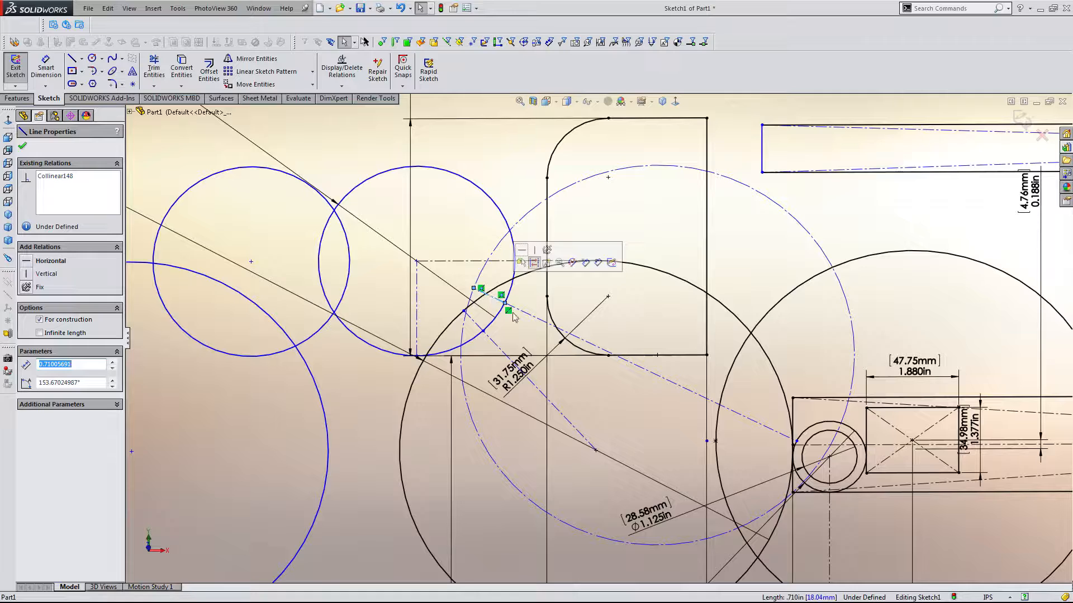
pyautogui.click(530, 308)
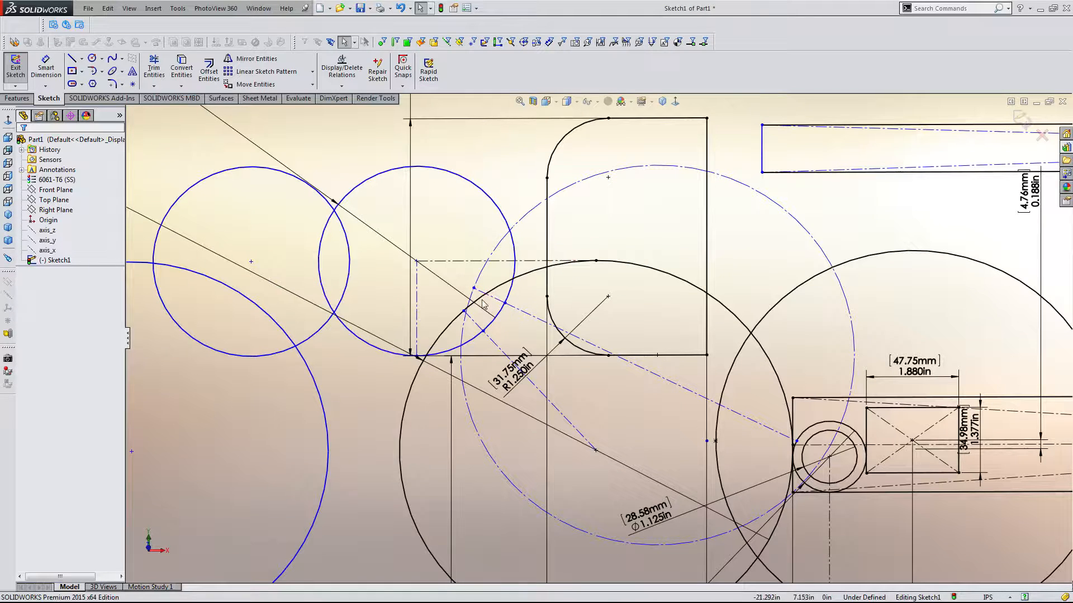
# Slide the attached 4 in circle's centre slightly left and check the length of the upper short centerline in the overlap
pyautogui.click(416, 261)
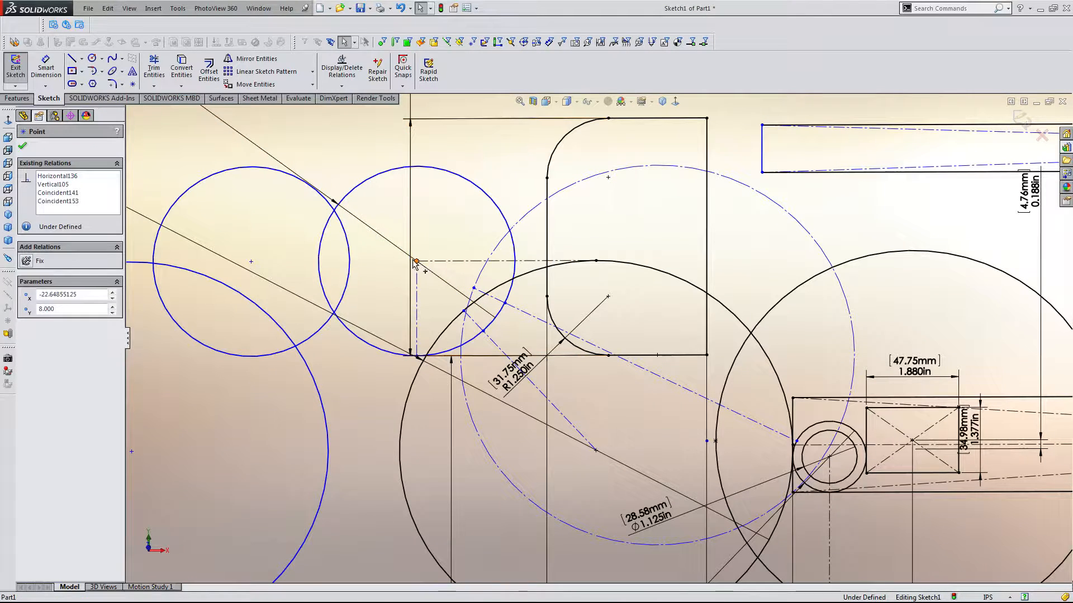
pyautogui.moveTo(416, 261); pyautogui.dragTo(397, 261)
pyautogui.scroll(3, 595, 272)
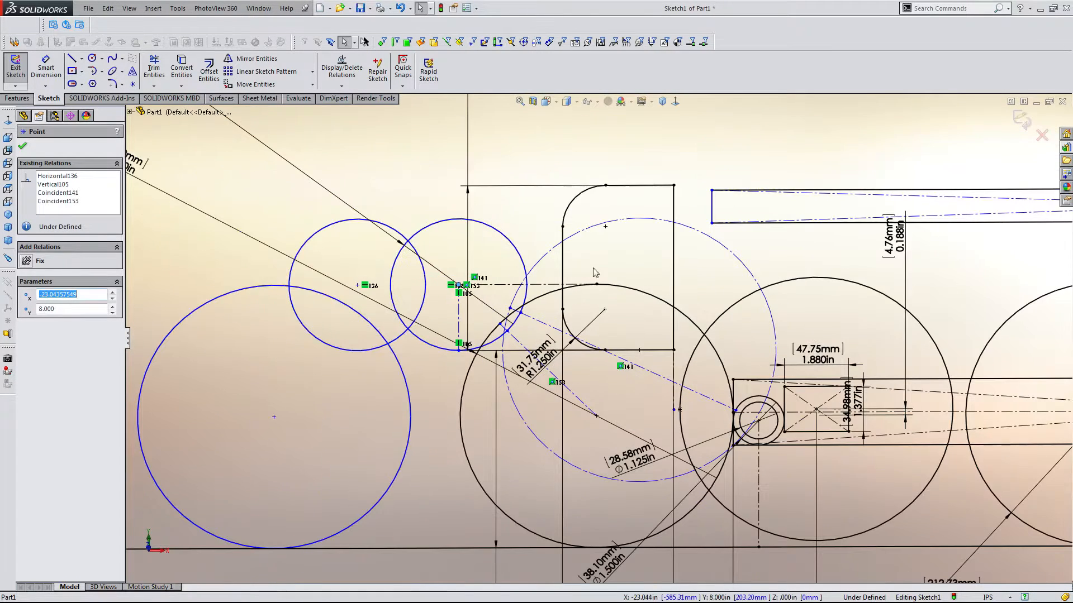
pyautogui.click(556, 166)
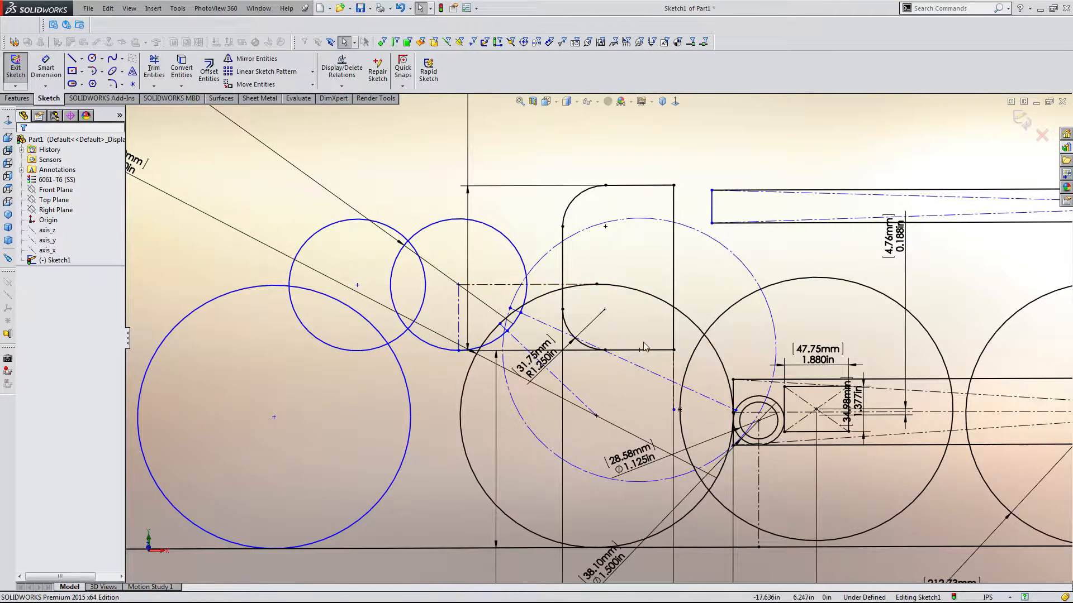
pyautogui.scroll(-1, 561, 302)
pyautogui.scroll(-1, 517, 315)
pyautogui.click(496, 311)
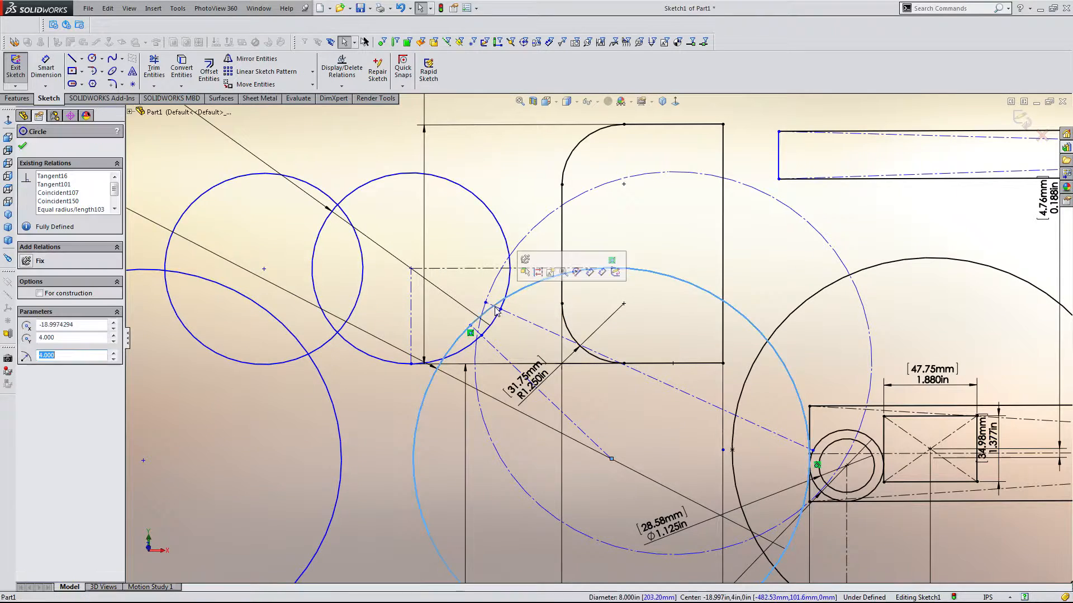
pyautogui.scroll(-1, 497, 311)
pyautogui.click(505, 312)
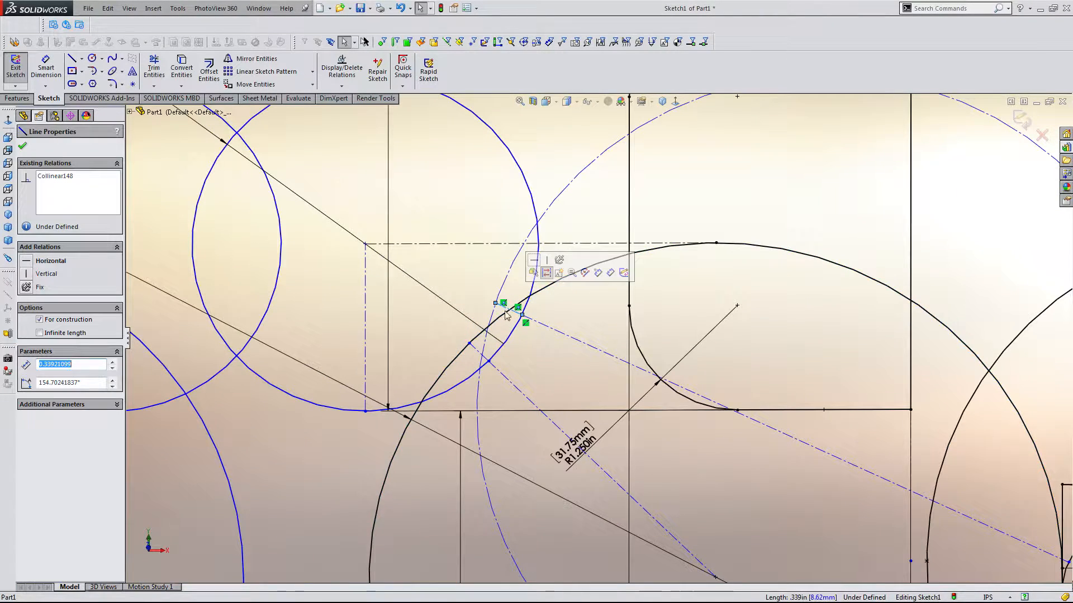
pyautogui.click(548, 360)
# Slide the attached 4 in circle's centre slightly back to the right and inspect its overlap with the wheel and construction circle
pyautogui.click(366, 244)
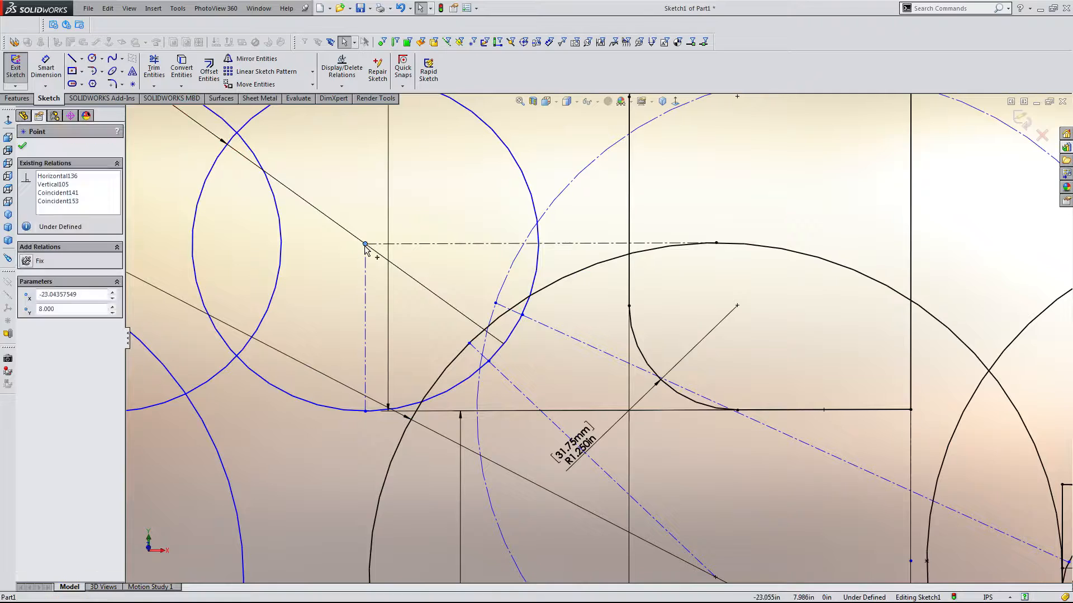
pyautogui.moveTo(373, 247); pyautogui.dragTo(388, 249)
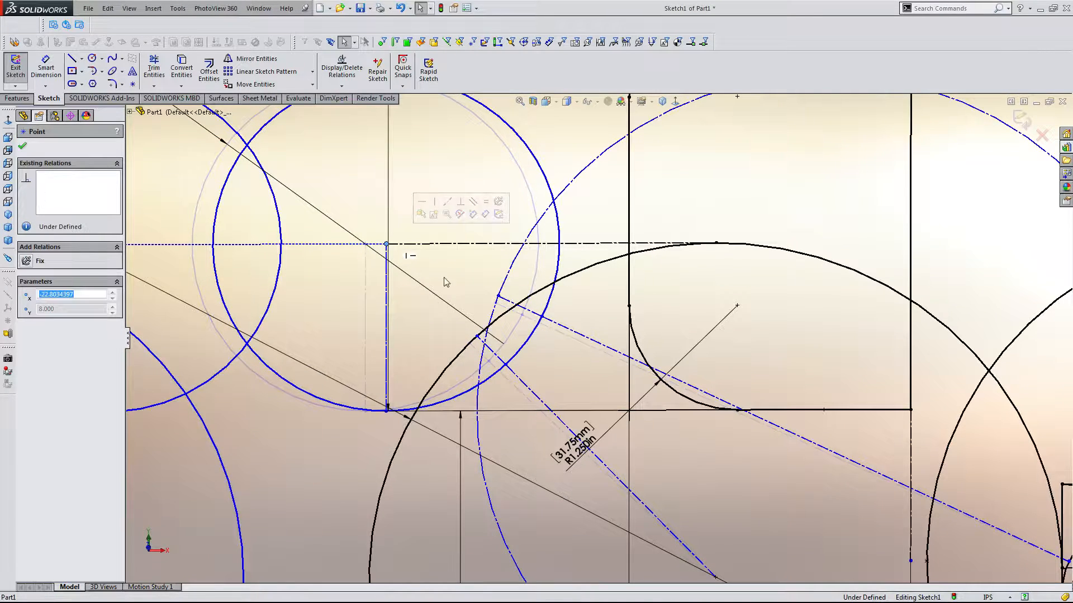
pyautogui.scroll(3, 447, 343)
pyautogui.scroll(-3, 447, 343)
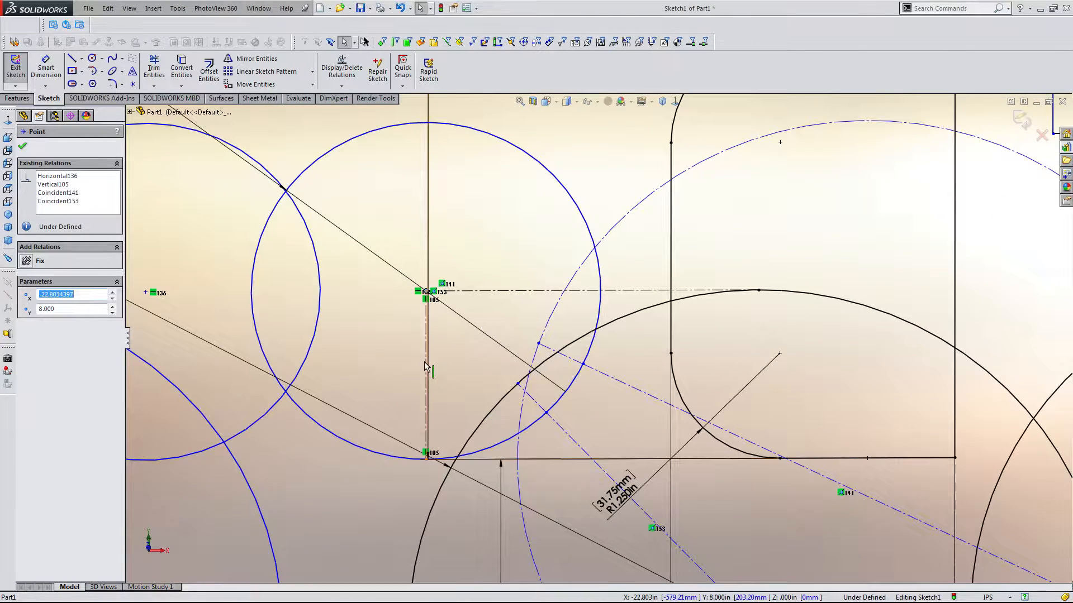
pyautogui.scroll(5, 566, 409)
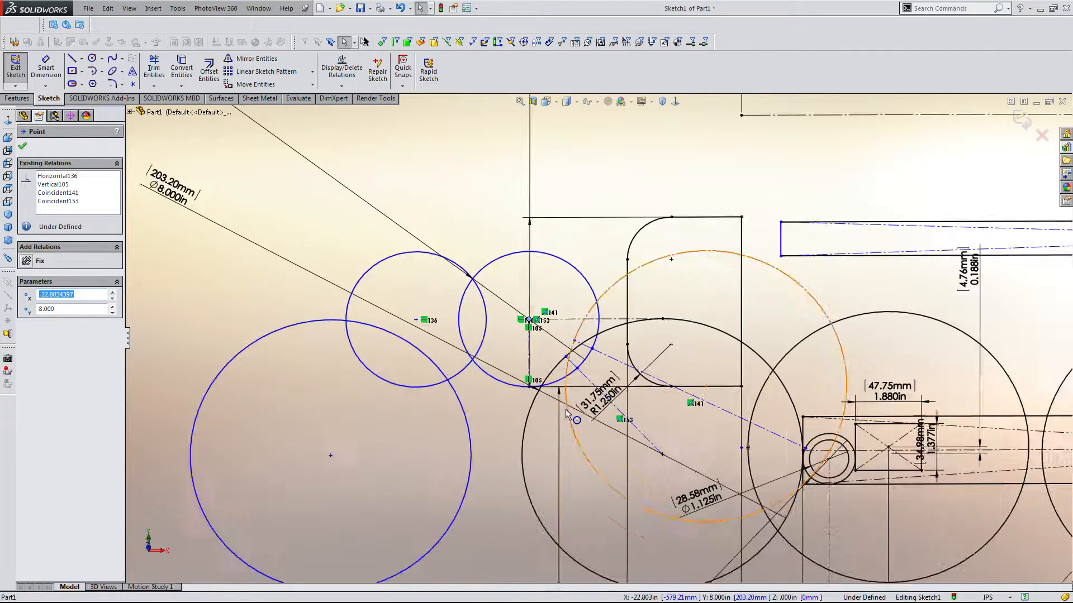
pyautogui.scroll(2, 565, 409)
pyautogui.scroll(-1, 627, 393)
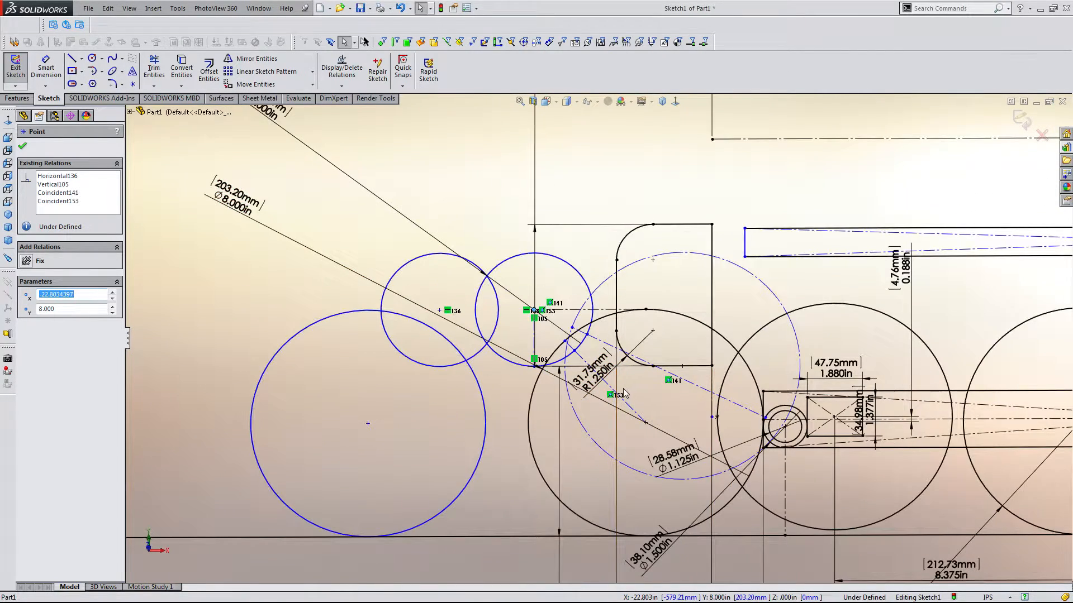
pyautogui.scroll(-1, 625, 392)
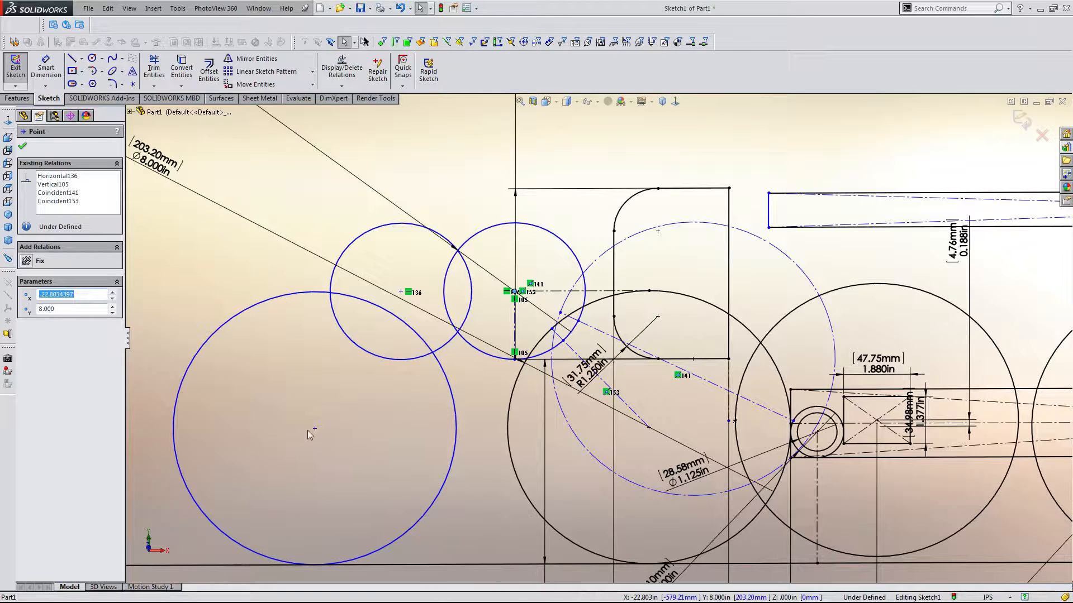
# Move the leftmost wheel circle to the right along the ground line and the leftmost 4 in circle slightly left
pyautogui.moveTo(310, 429); pyautogui.dragTo(345, 428)
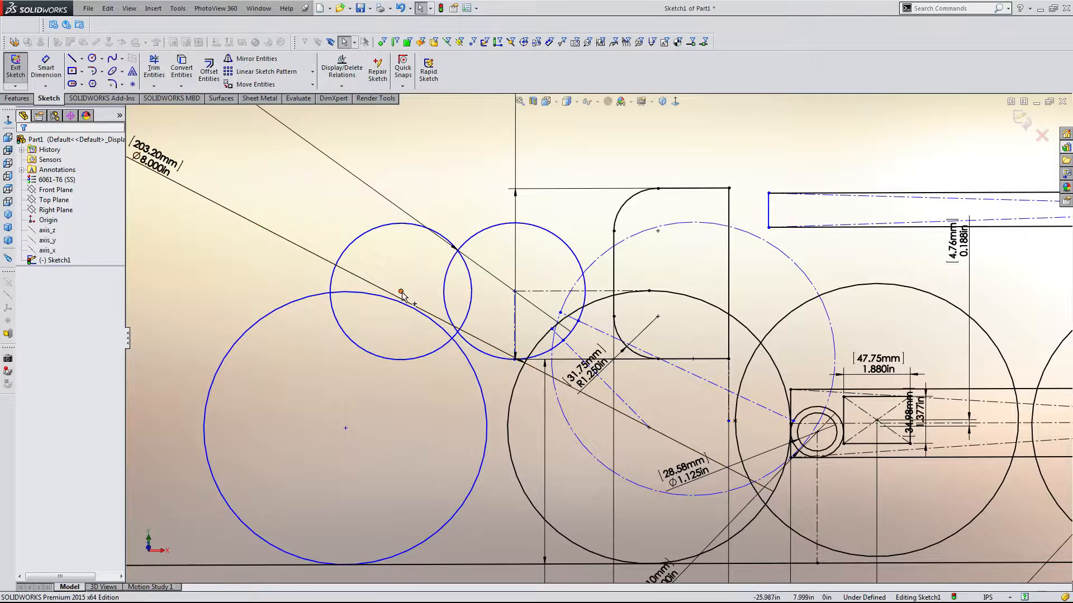
pyautogui.moveTo(401, 291)
pyautogui.mouseDown()
pyautogui.moveTo(342, 293)
pyautogui.moveTo(388, 292)
pyautogui.mouseUp()
pyautogui.press('Escape')
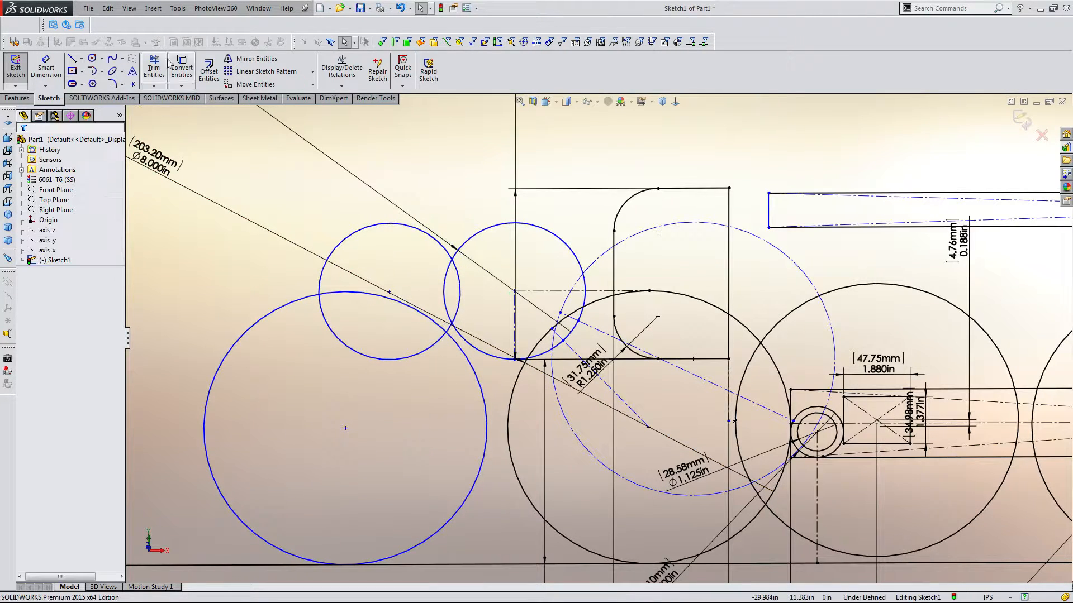
# Draw a centerline from the leftmost wheel's centre up to its edge, just beside the leftmost 4 in circle's centre
pyautogui.click(82, 59)
pyautogui.click(101, 82)
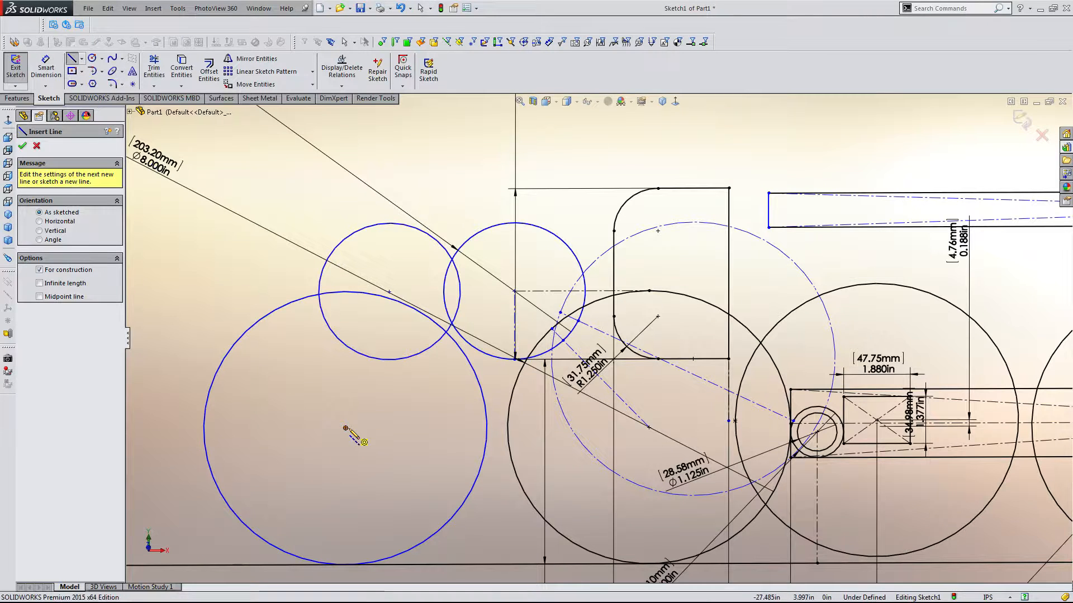
pyautogui.click(346, 428)
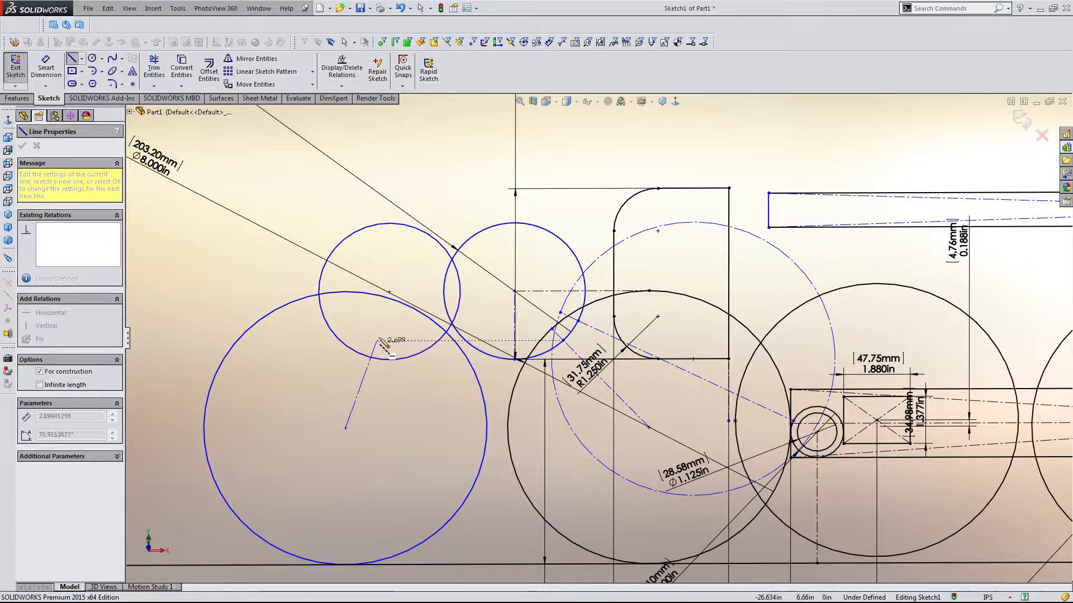
pyautogui.click(385, 296)
pyautogui.press('Escape')
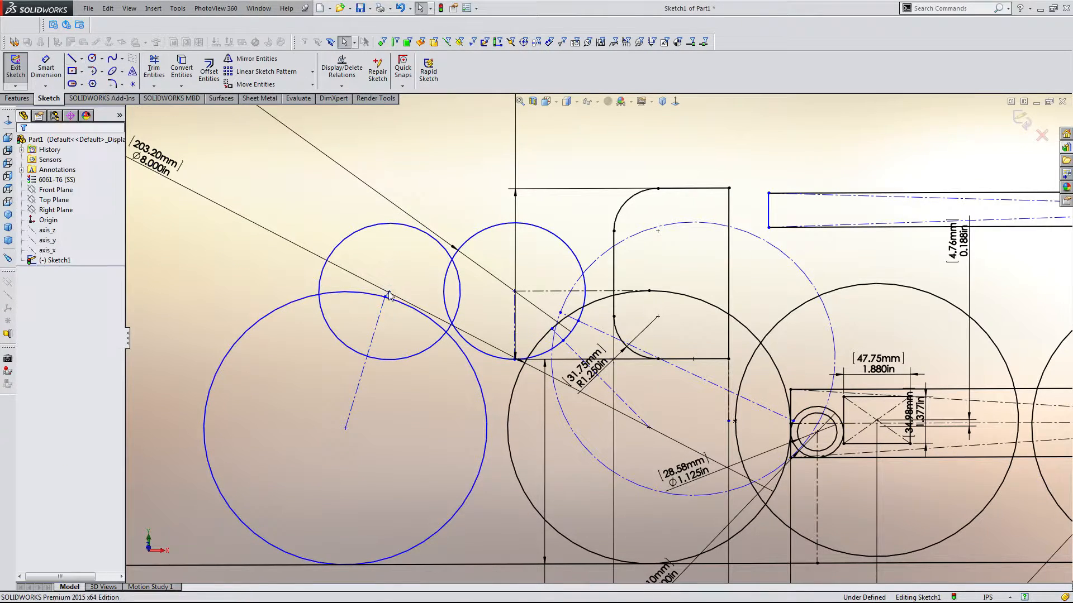
# Slide the attached 4 in circle's centre to the right along the horizontal centerline, deeper over the front wheel
pyautogui.click(514, 291)
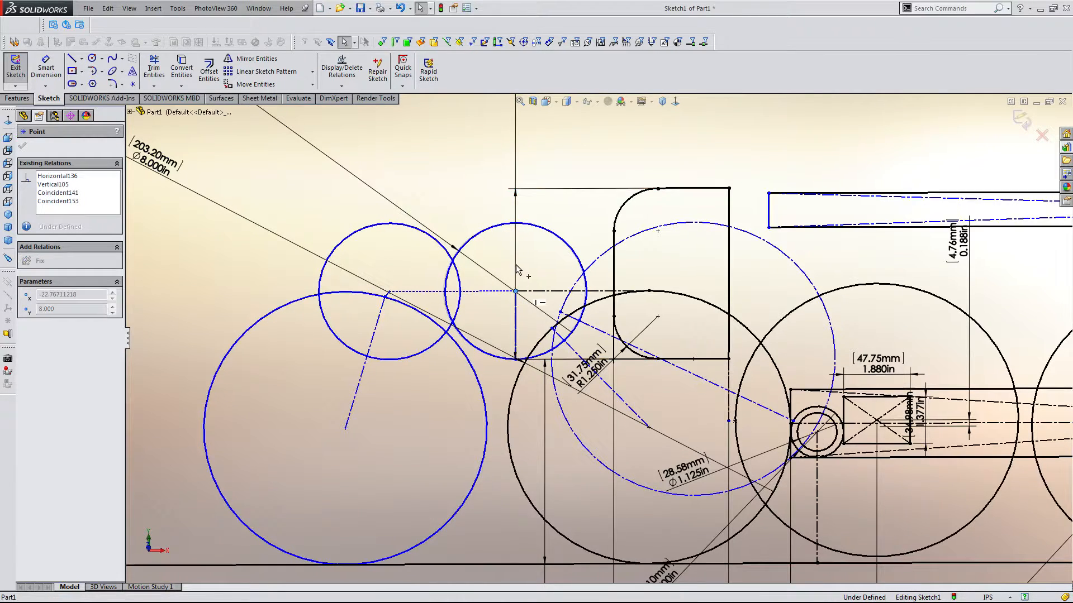
pyautogui.moveTo(517, 265); pyautogui.dragTo(537, 263)
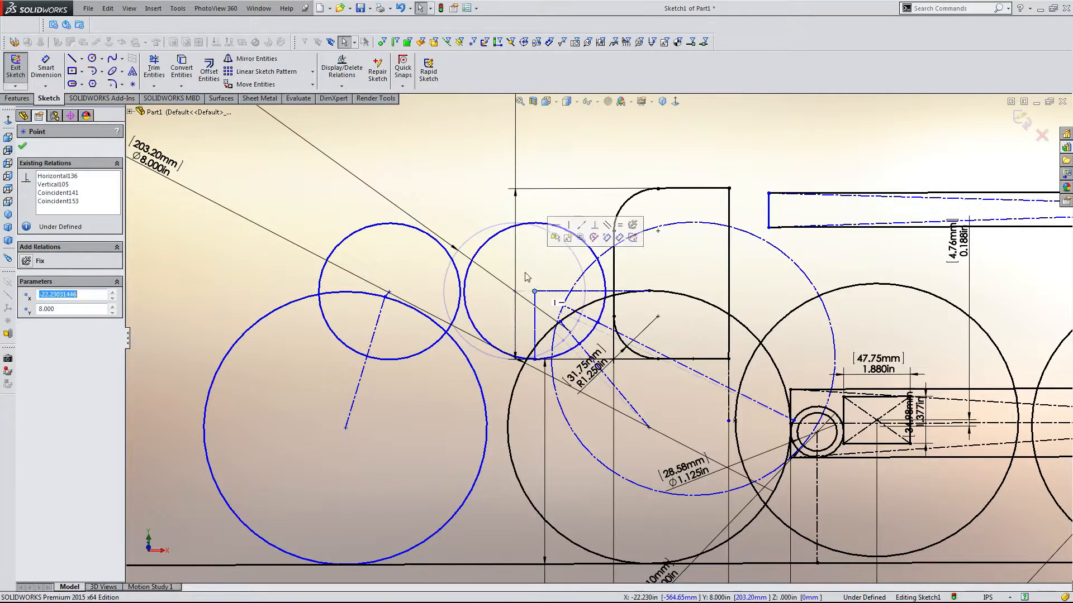
# Delete the horizontal relation that ties the attached 4 in circle's centre to the leftmost 4 in circle's centre
pyautogui.click(550, 263)
pyautogui.scroll(-2, 559, 273)
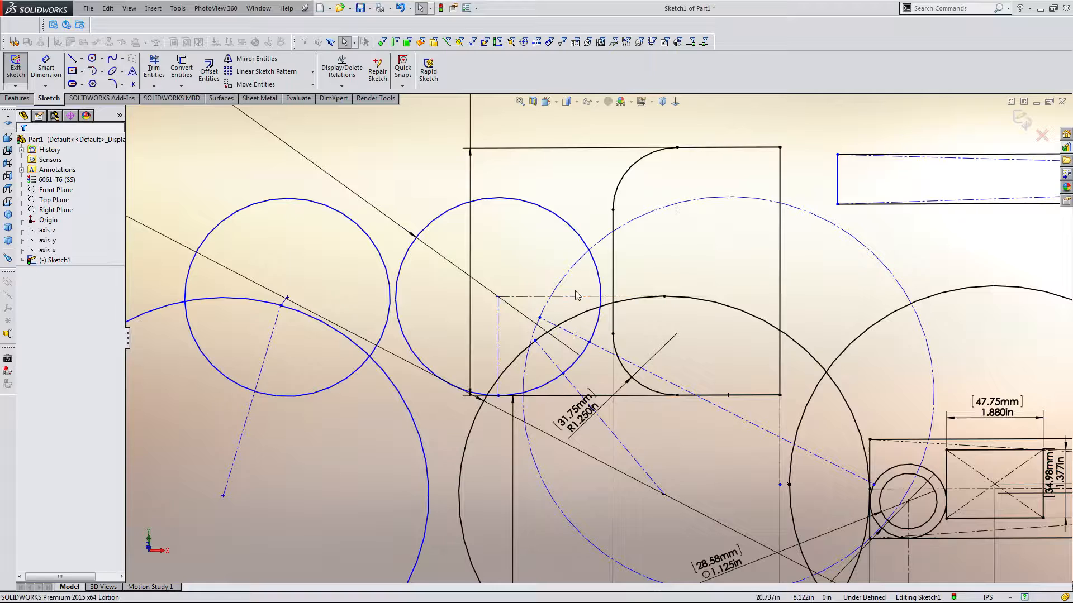
pyautogui.click(578, 297)
pyautogui.click(451, 287)
pyautogui.click(496, 297)
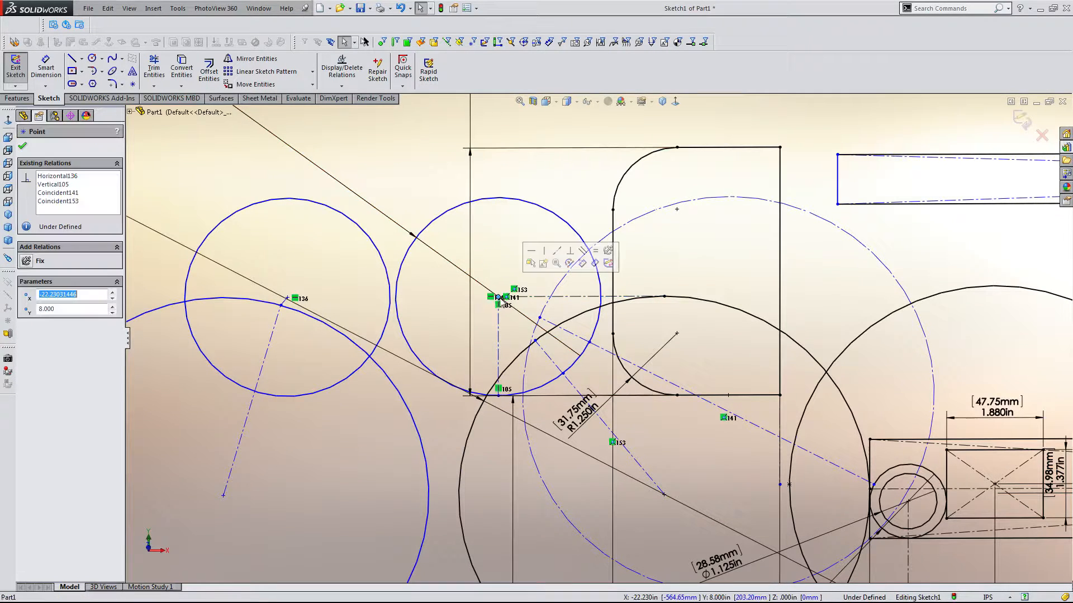
pyautogui.click(73, 178)
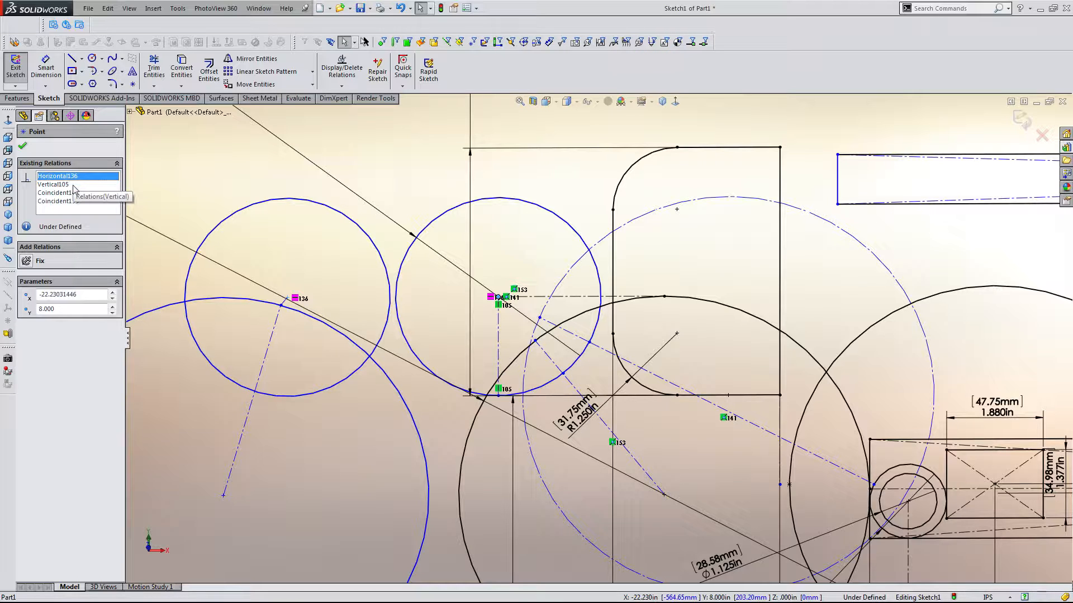
pyautogui.click(501, 257)
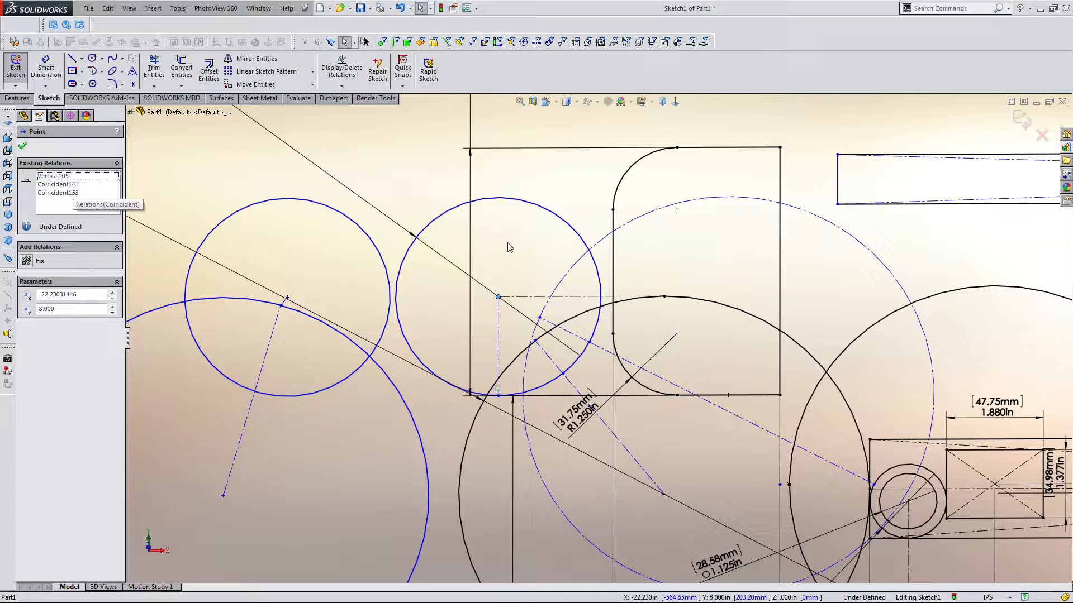
# Delete the horizontal centerline between the attached 4 in circle's centre and the front wheel's top, and raise the circle slightly
pyautogui.moveTo(498, 298)
pyautogui.mouseDown()
pyautogui.moveTo(498, 251)
pyautogui.moveTo(486, 256)
pyautogui.mouseUp()
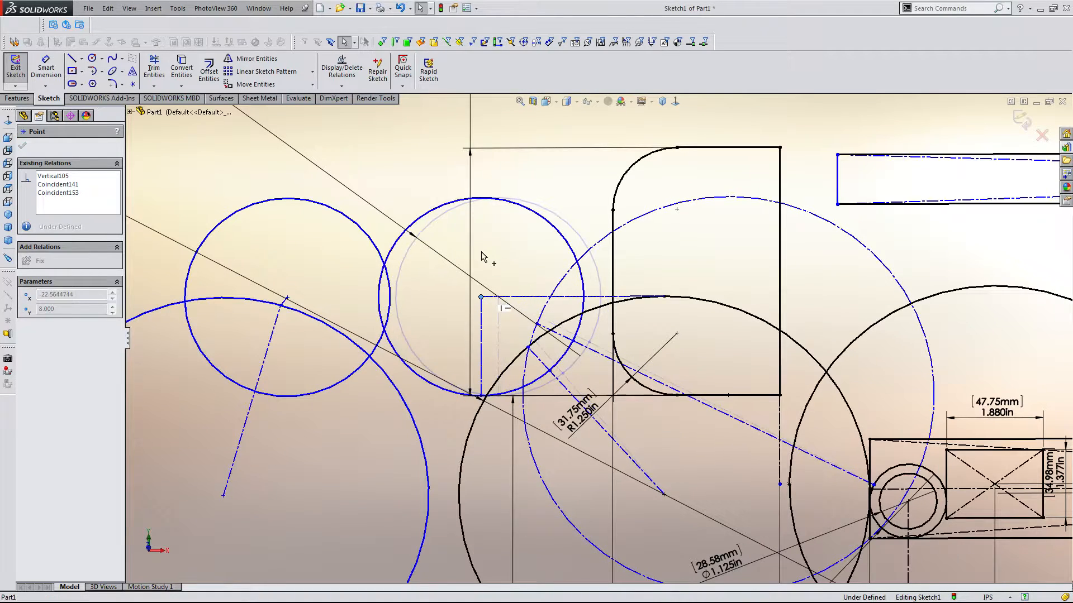
pyautogui.click(497, 267)
pyautogui.click(519, 296)
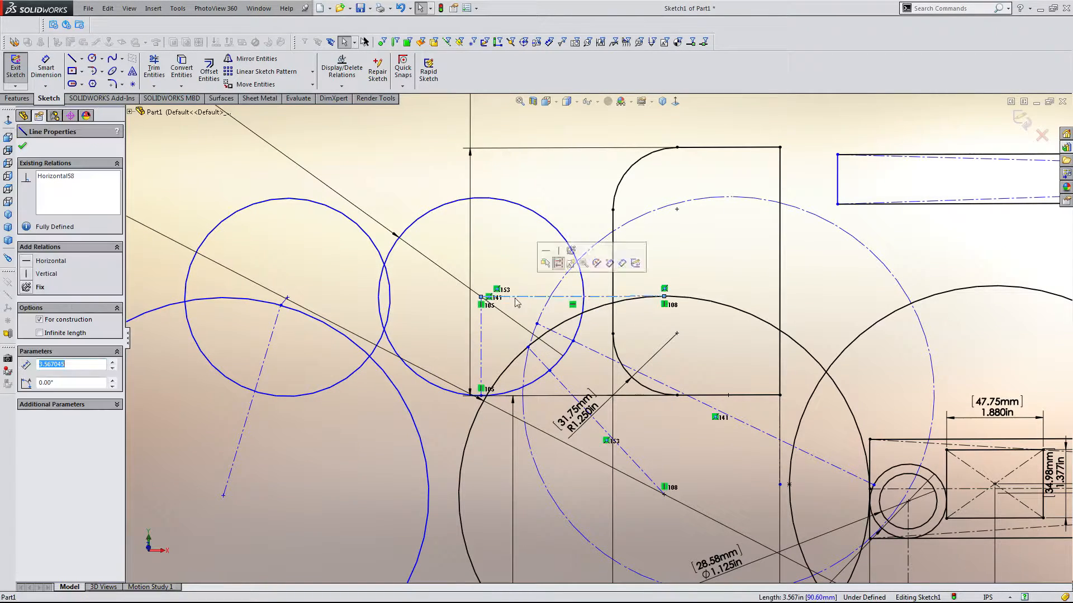
pyautogui.press('Delete')
pyautogui.moveTo(483, 301)
pyautogui.mouseDown()
pyautogui.moveTo(495, 265)
pyautogui.moveTo(509, 269)
pyautogui.moveTo(496, 269)
pyautogui.mouseUp()
pyautogui.scroll(3, 587, 313)
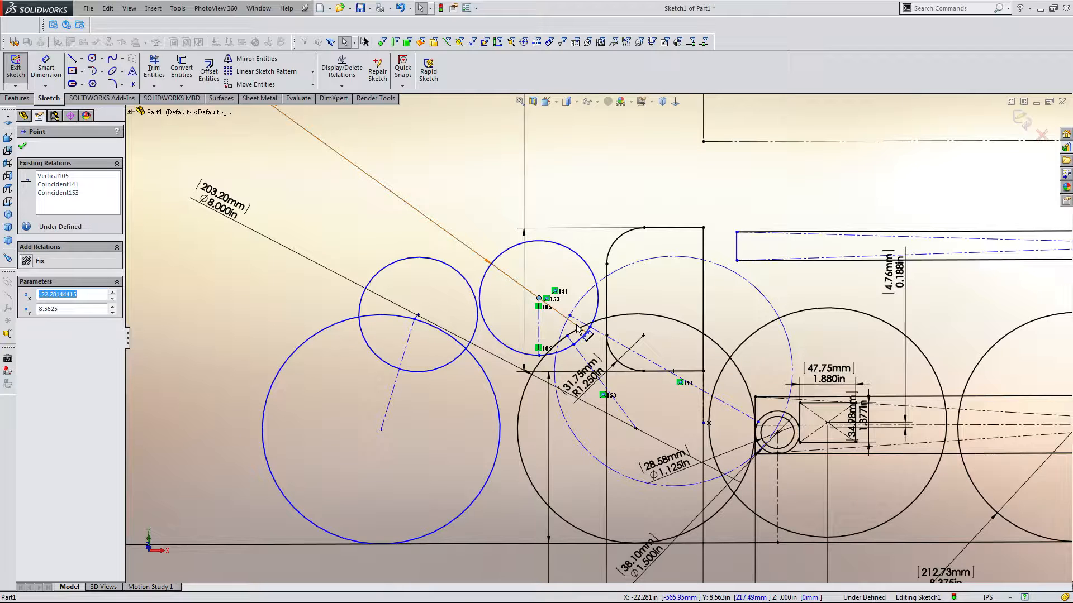
pyautogui.scroll(-2, 575, 334)
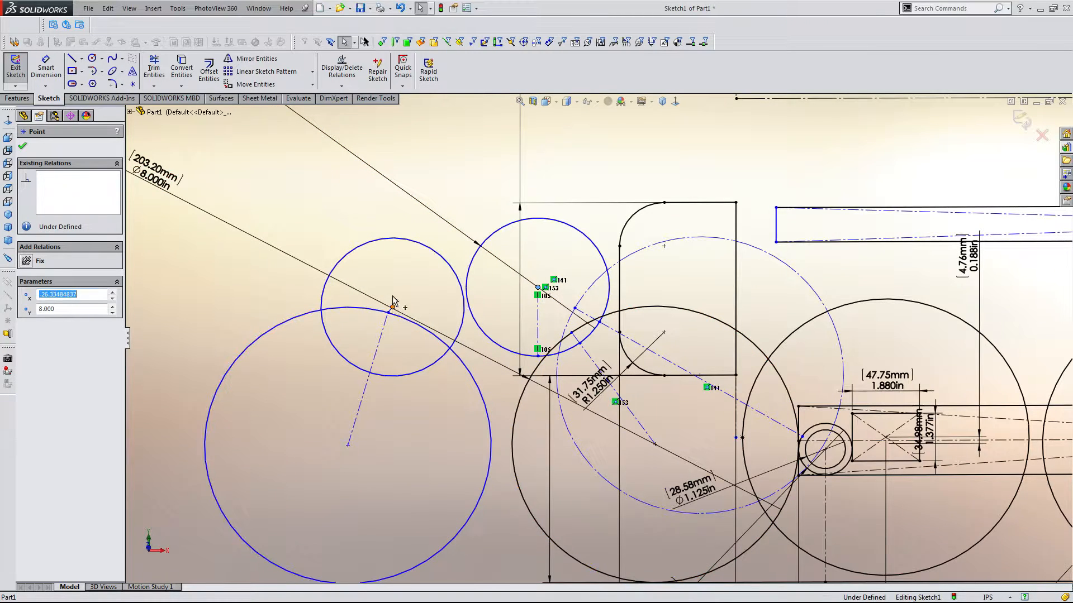
# Move the leftmost 4 in circle up and to the right, and make the leftmost wheel's radial centerline vertical
pyautogui.moveTo(392, 308)
pyautogui.mouseDown()
pyautogui.moveTo(381, 279)
pyautogui.moveTo(400, 279)
pyautogui.moveTo(401, 324)
pyautogui.moveTo(408, 296)
pyautogui.mouseUp()
pyautogui.scroll(-6, 403, 320)
pyautogui.scroll(5, 515, 359)
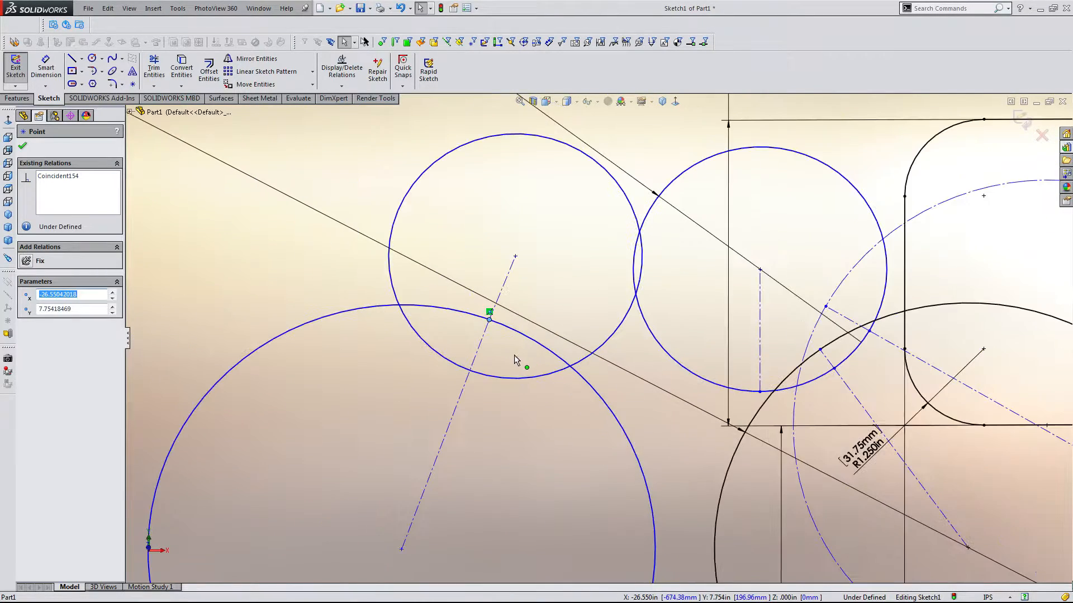
pyautogui.click(524, 313)
pyautogui.click(453, 415)
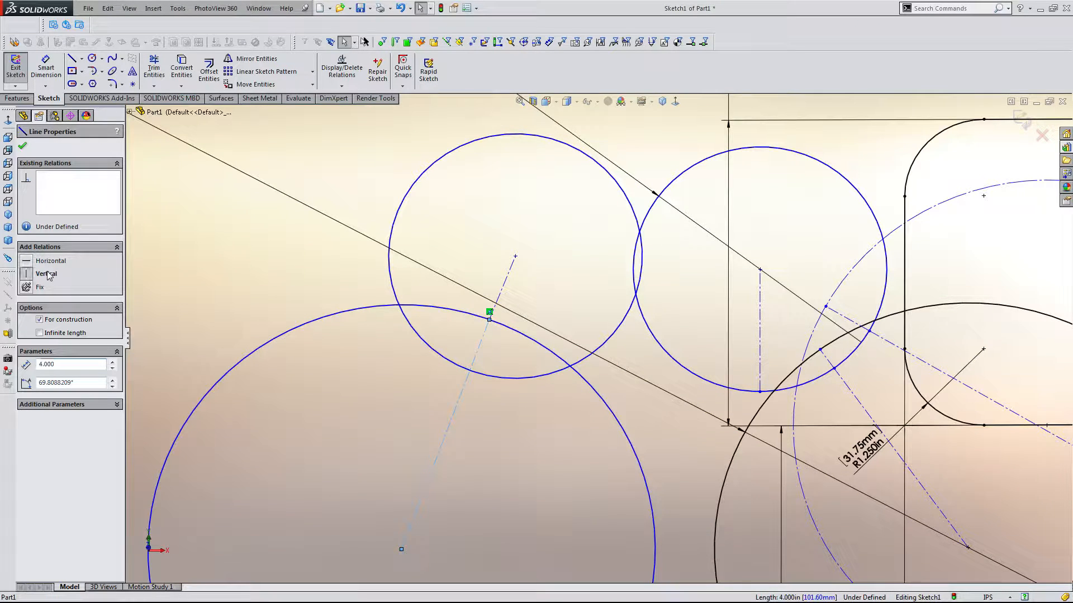
pyautogui.press('Escape')
pyautogui.scroll(4, 577, 287)
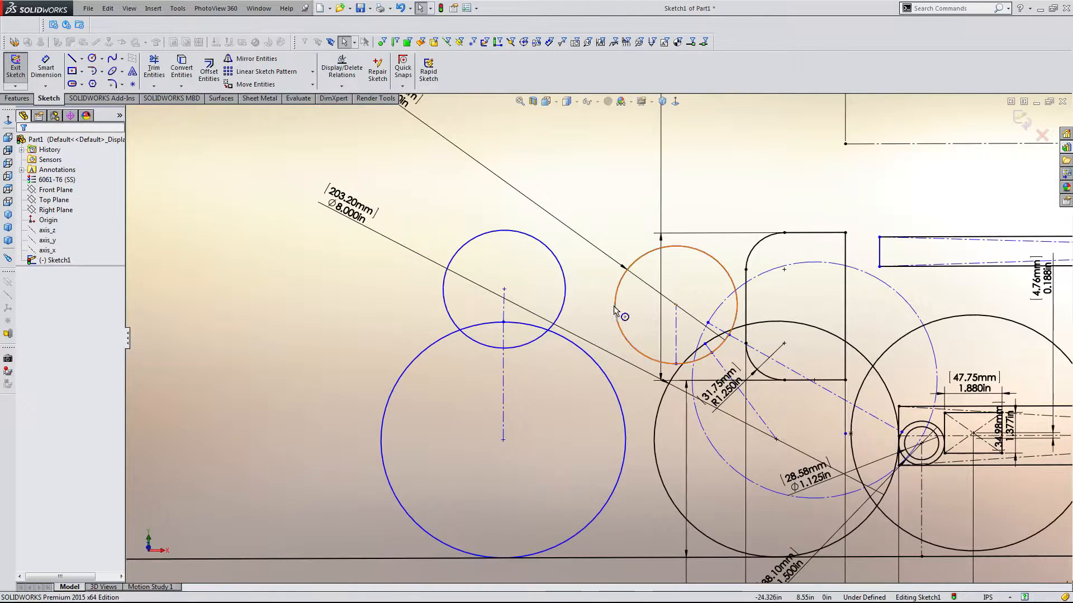
# Add a horizontal relation between the centres of the two 4 in circles
pyautogui.click(481, 288)
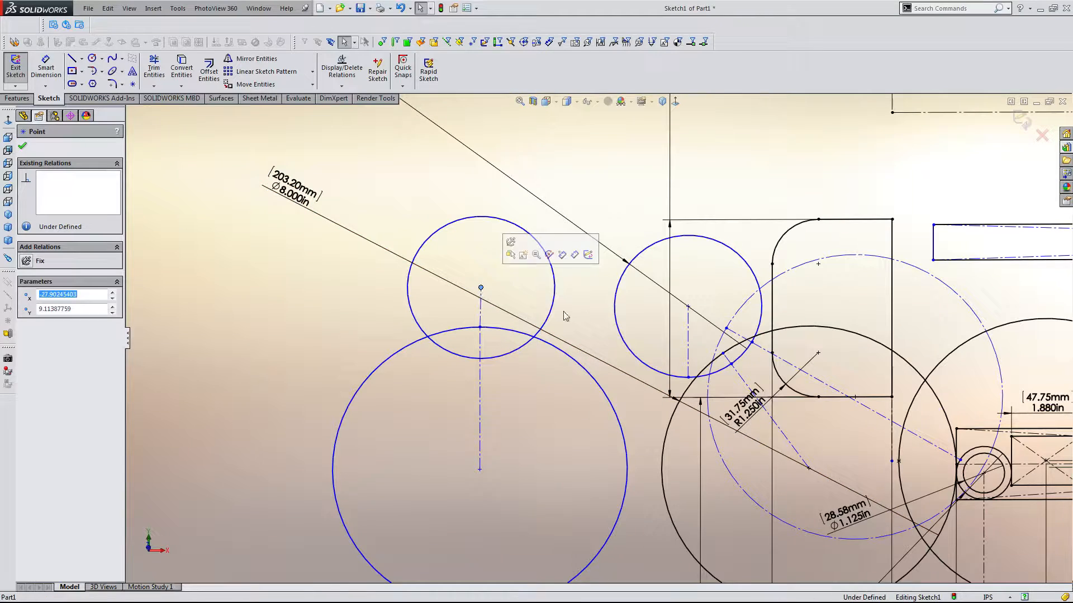
pyautogui.keyDown('ctrl'); pyautogui.click(687, 307); pyautogui.keyUp('ctrl')
pyautogui.click(719, 263)
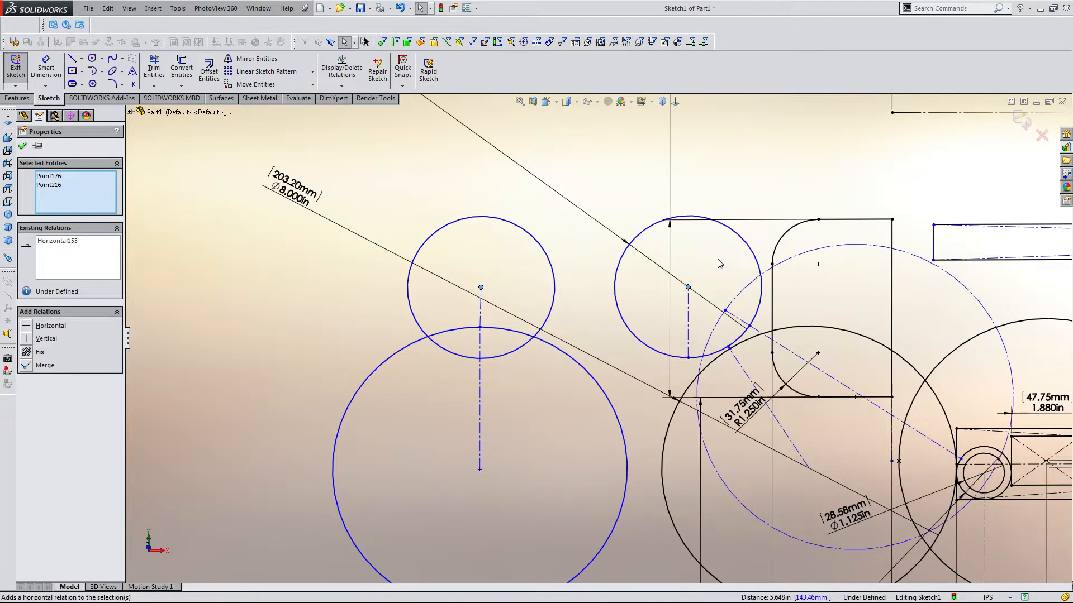
pyautogui.press('Escape')
pyautogui.scroll(4, 602, 359)
pyautogui.scroll(-2, 829, 373)
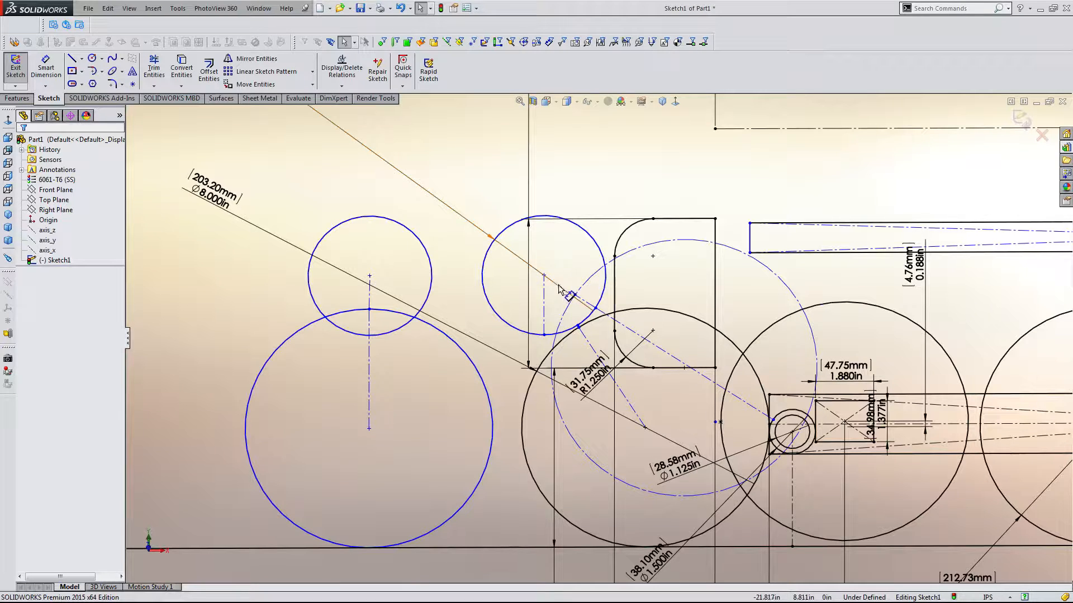
# Delete the short centerline between the leftmost 4 in circle's centre and the top of the leftmost wheel
pyautogui.click(370, 329)
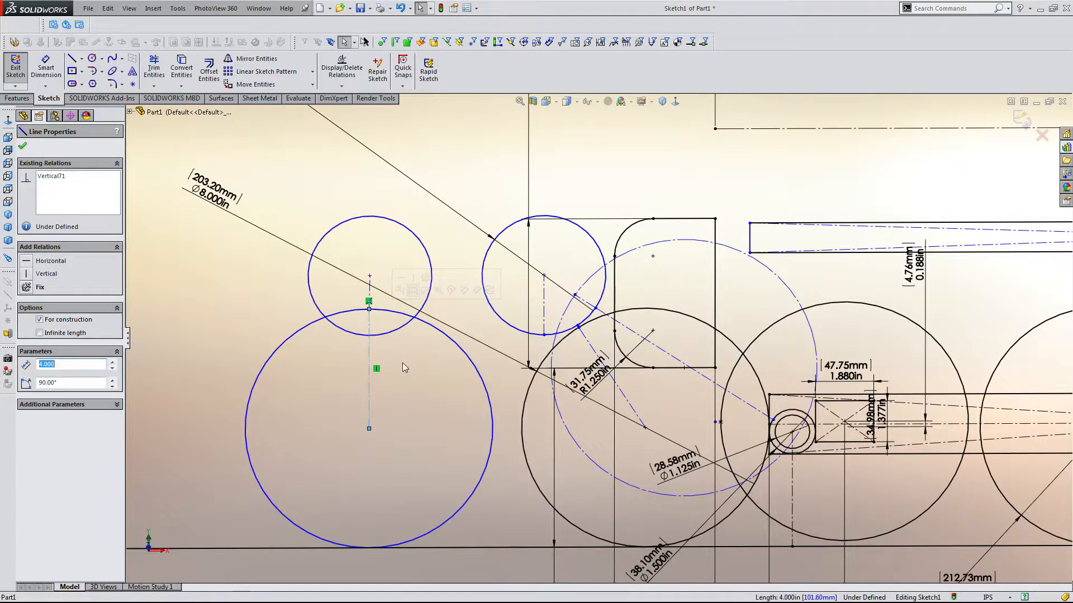
pyautogui.press('Escape')
pyautogui.scroll(-3, 329, 316)
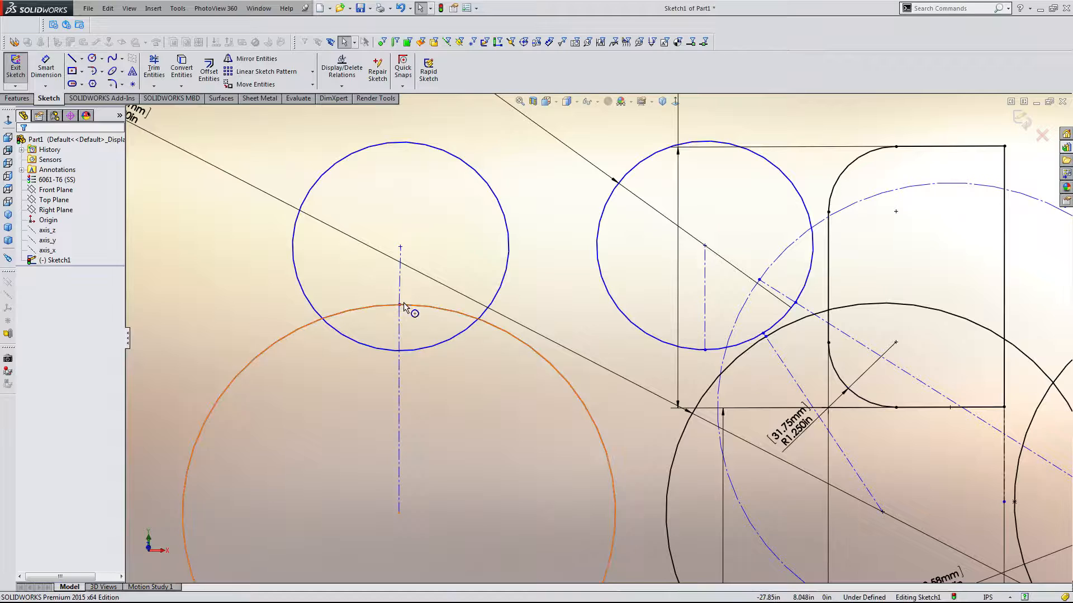
pyautogui.click(400, 295)
pyautogui.click(398, 318)
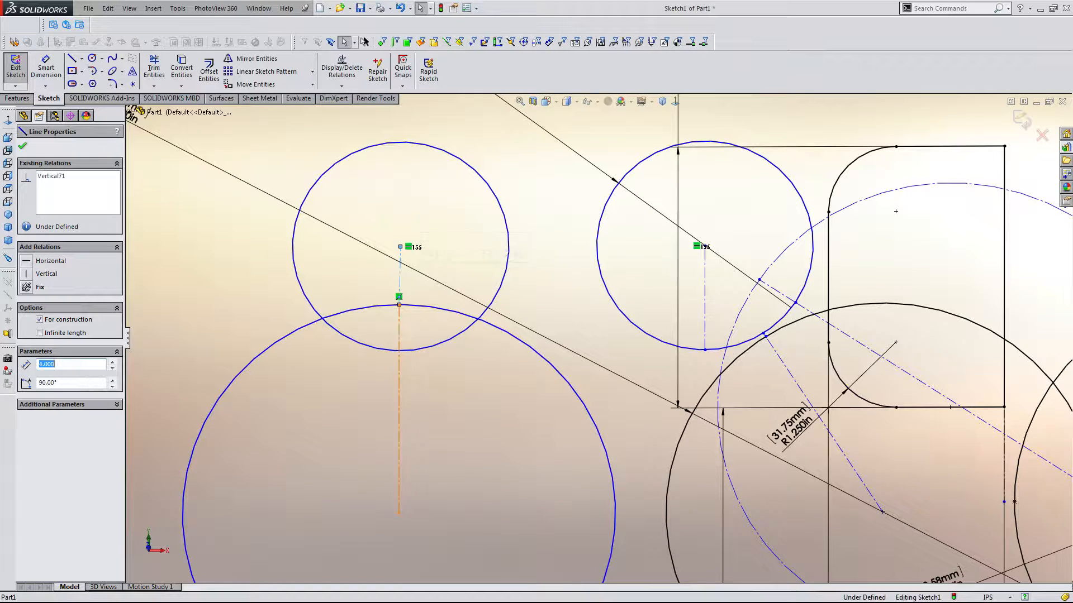
pyautogui.click(406, 281)
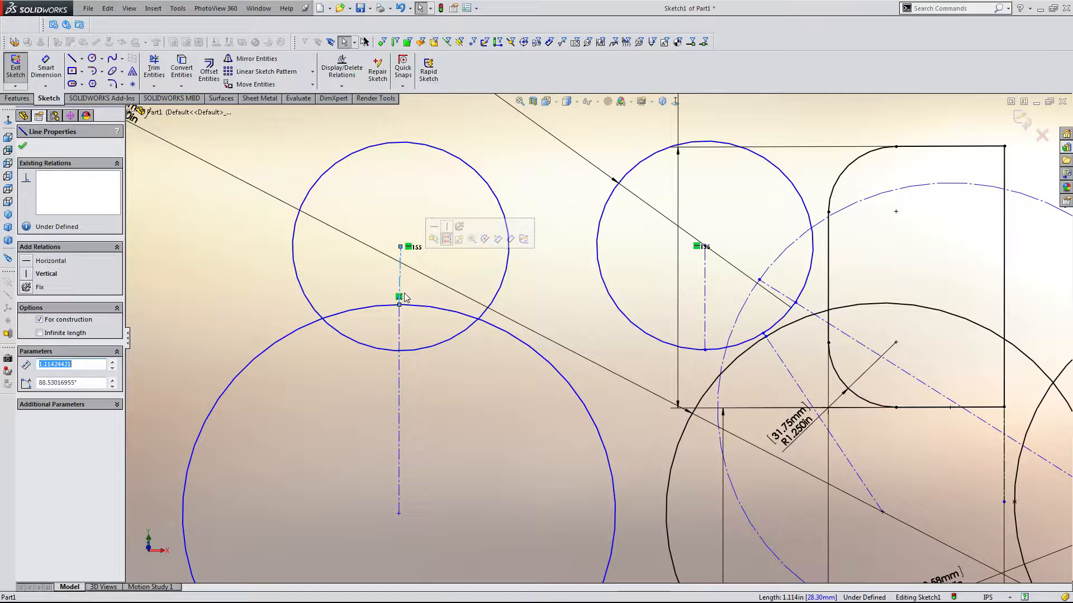
pyautogui.press('Delete')
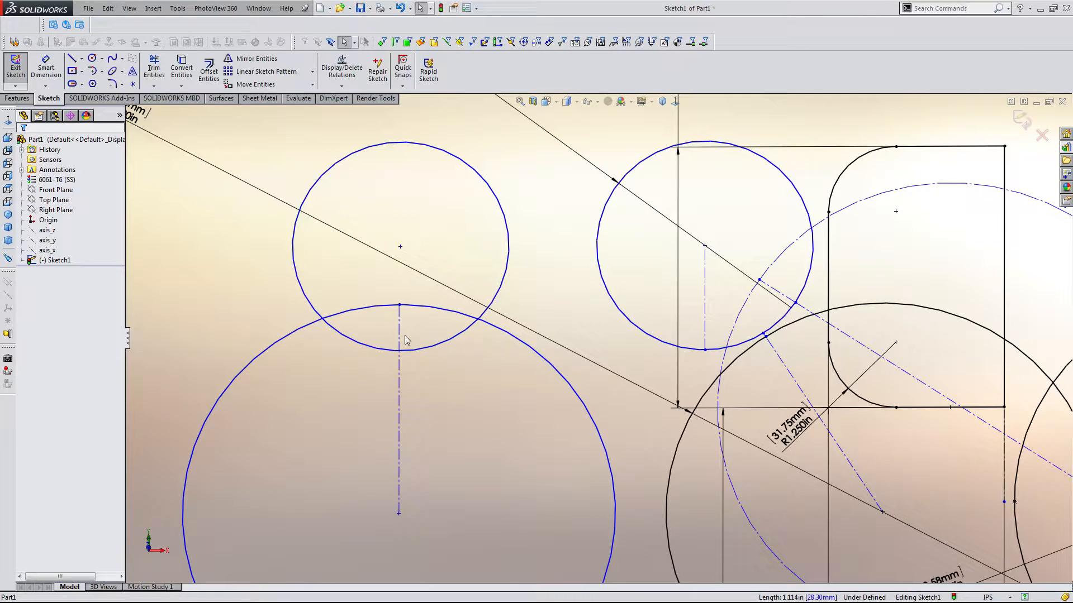
# Trim the leftmost wheel's vertical centerline back to the 4 in circle's lower edge and add a centerline from there to the wheel's top
pyautogui.press('t')
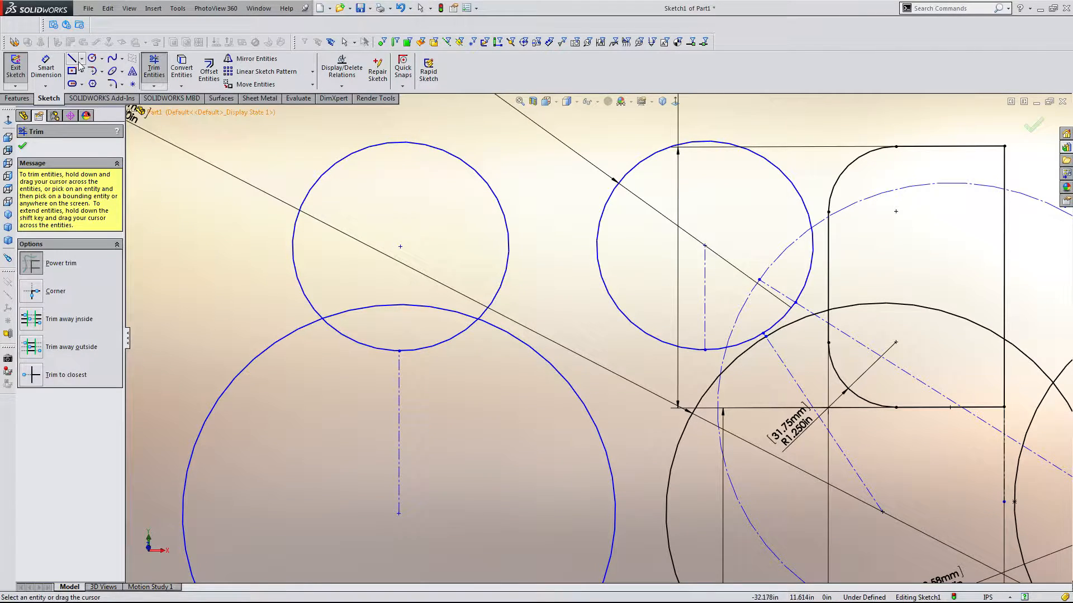
pyautogui.click(82, 58)
pyautogui.click(109, 82)
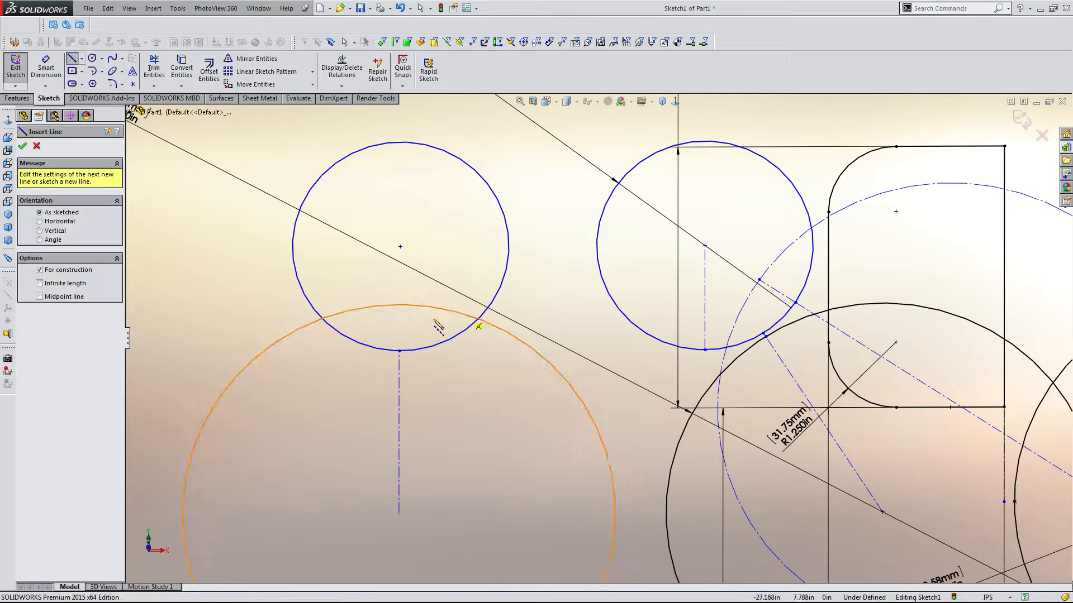
pyautogui.click(399, 351)
pyautogui.click(399, 304)
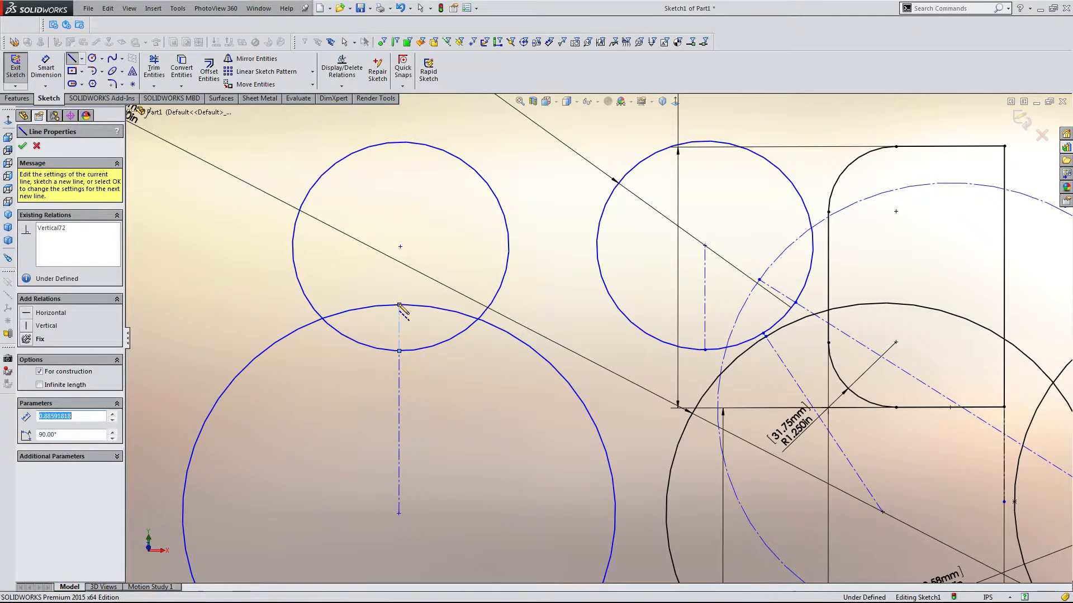
pyautogui.press('Escape')
# Add a vertical relation between the leftmost 4 in circle's centre and the centerline endpoint at the wheel's top
pyautogui.click(400, 327)
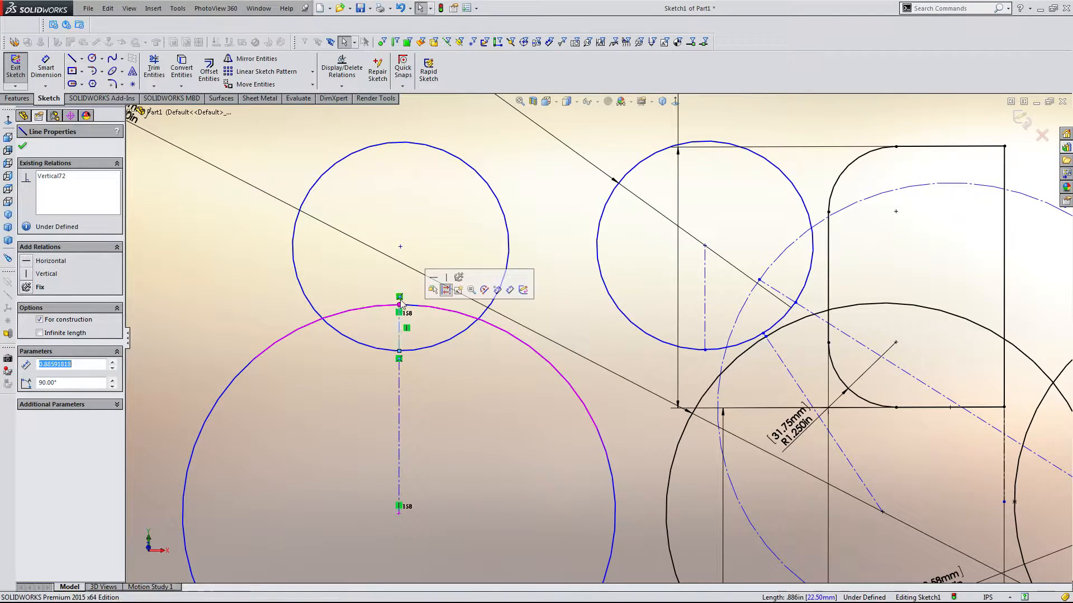
pyautogui.click(400, 247)
pyautogui.keyDown('ctrl'); pyautogui.click(704, 246); pyautogui.keyUp('ctrl')
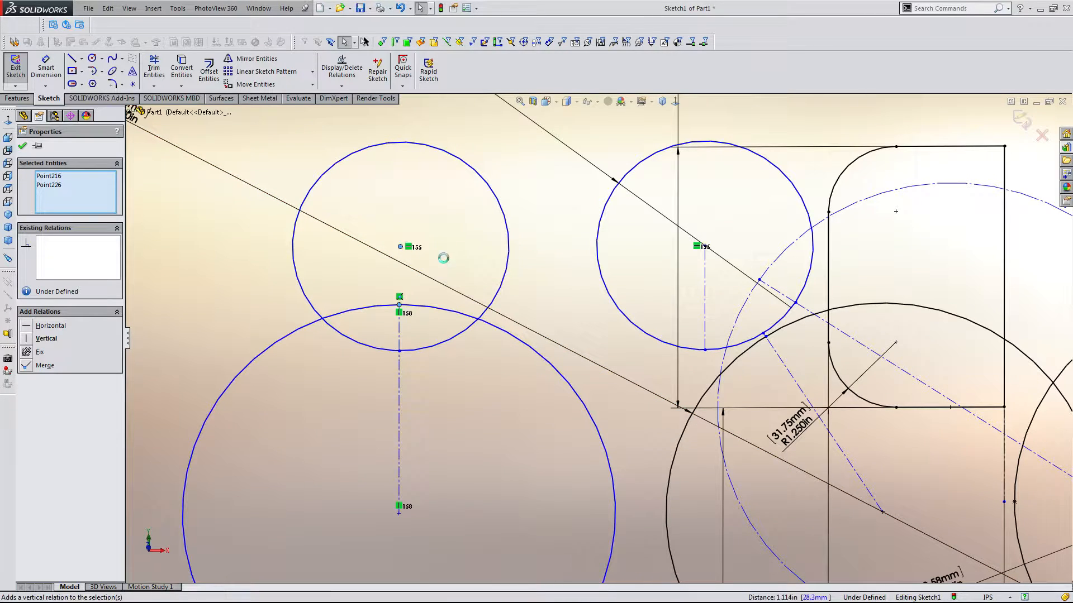
pyautogui.click(452, 221)
# Slide the leftmost wheel and its 4 in circle to the right until the wheel slightly overlaps the front wheel
pyautogui.moveTo(398, 247); pyautogui.dragTo(456, 242)
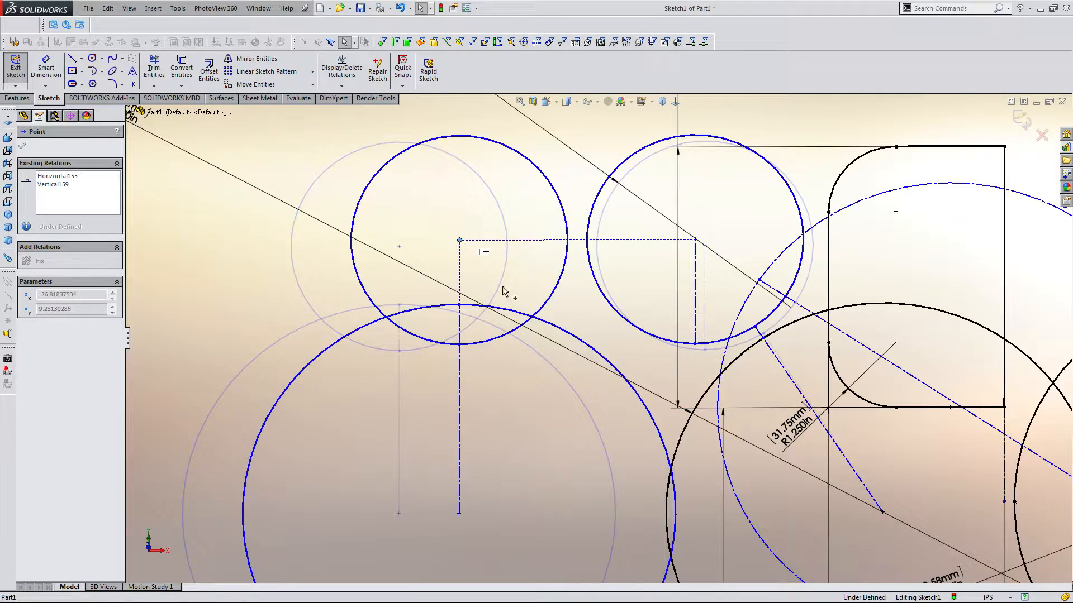
pyautogui.scroll(5, 620, 385)
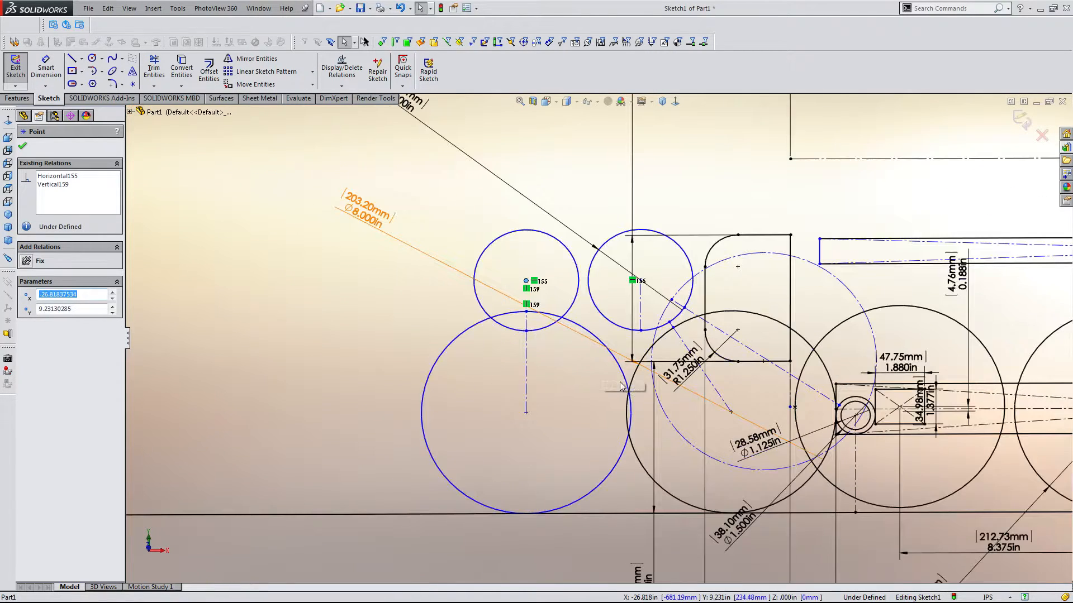
pyautogui.click(525, 328)
pyautogui.click(358, 329)
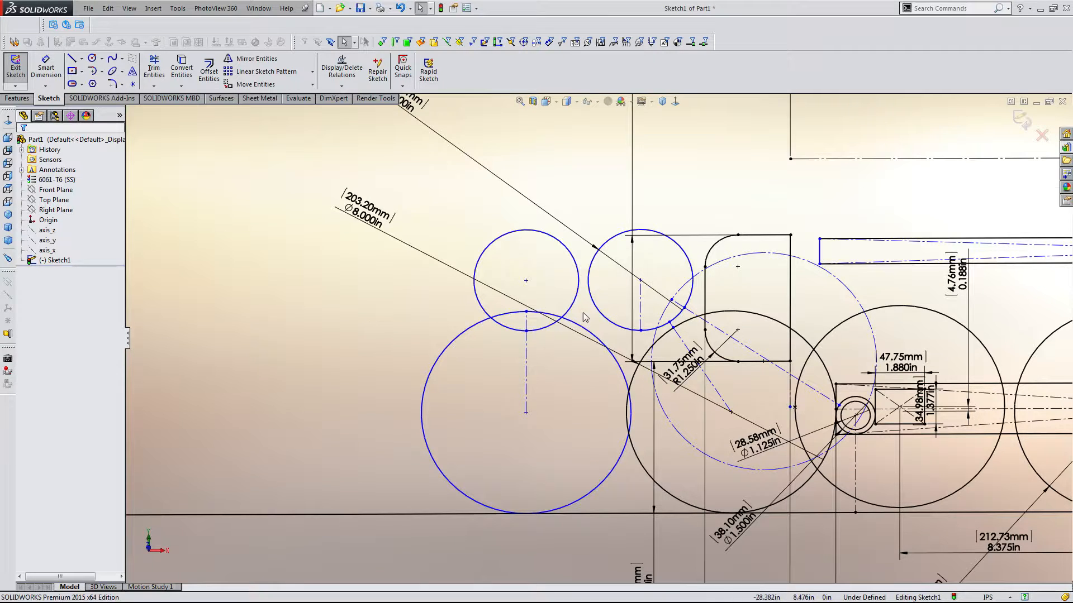
pyautogui.scroll(1, 586, 319)
pyautogui.scroll(-1, 690, 352)
pyautogui.scroll(-1, 706, 303)
pyautogui.scroll(-2, 706, 303)
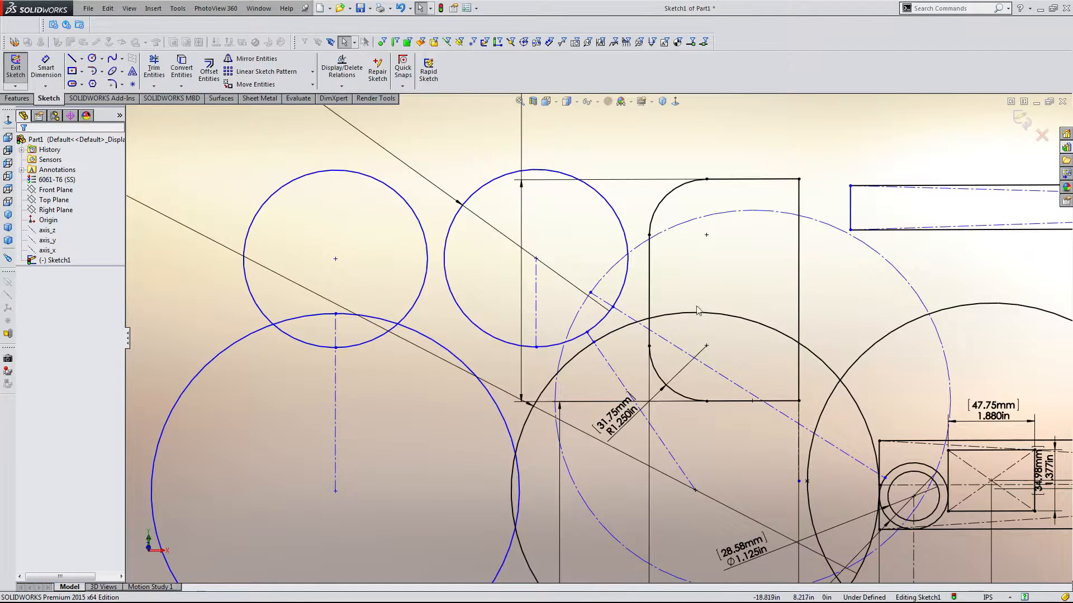
pyautogui.click(628, 317)
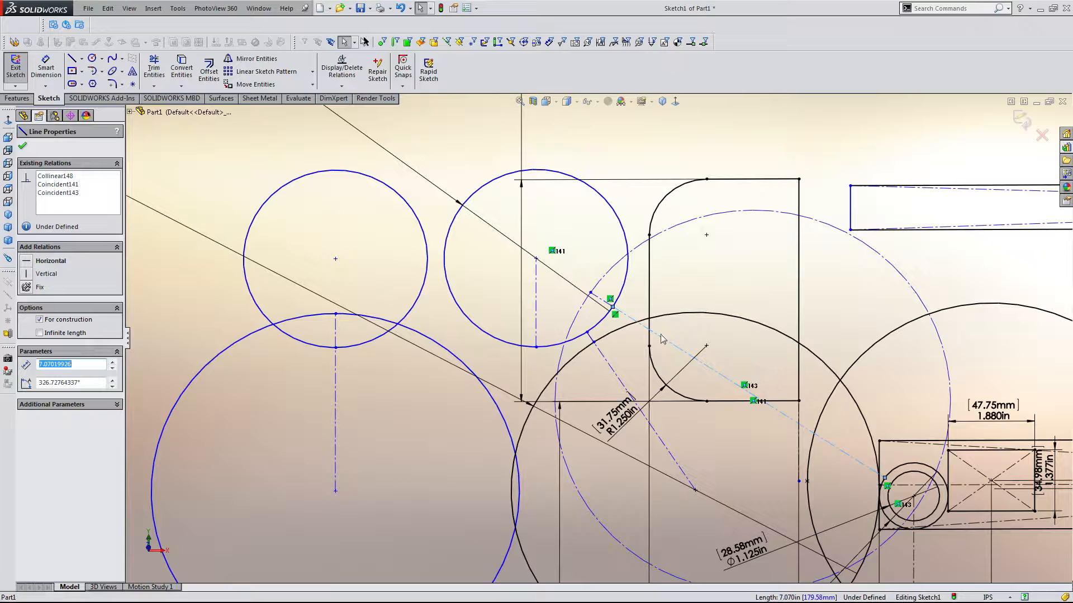
pyautogui.scroll(-2, 675, 332)
pyautogui.click(568, 285)
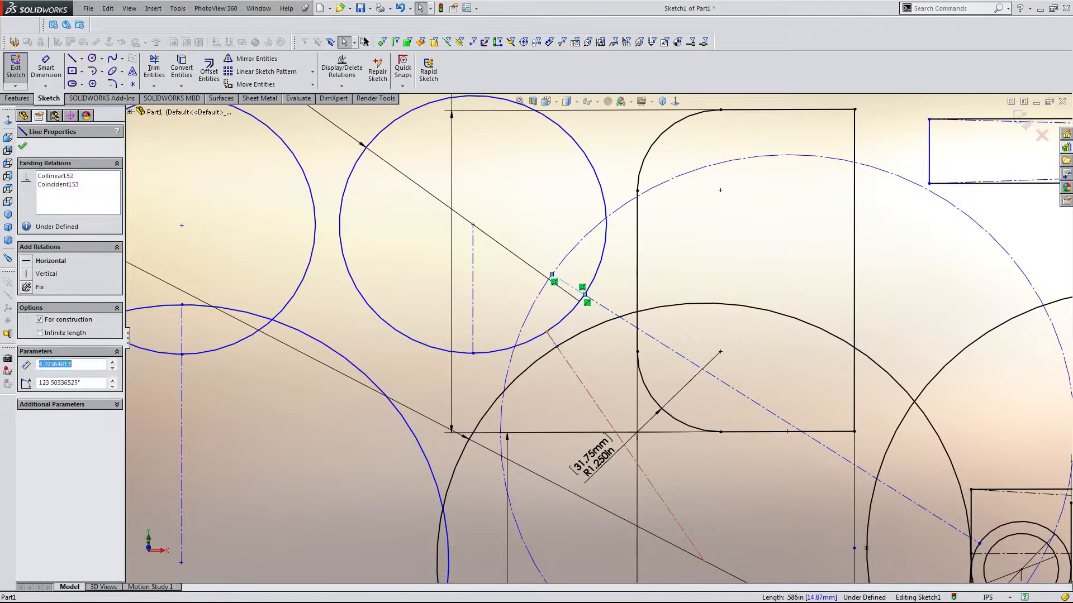
pyautogui.keyDown('ctrl'); pyautogui.click(551, 340); pyautogui.keyUp('ctrl')
pyautogui.click(553, 375)
# Move the short centerline's endpoint on the attached 4 in circle inward so the circle overlaps the front wheel
pyautogui.scroll(-3, 553, 340)
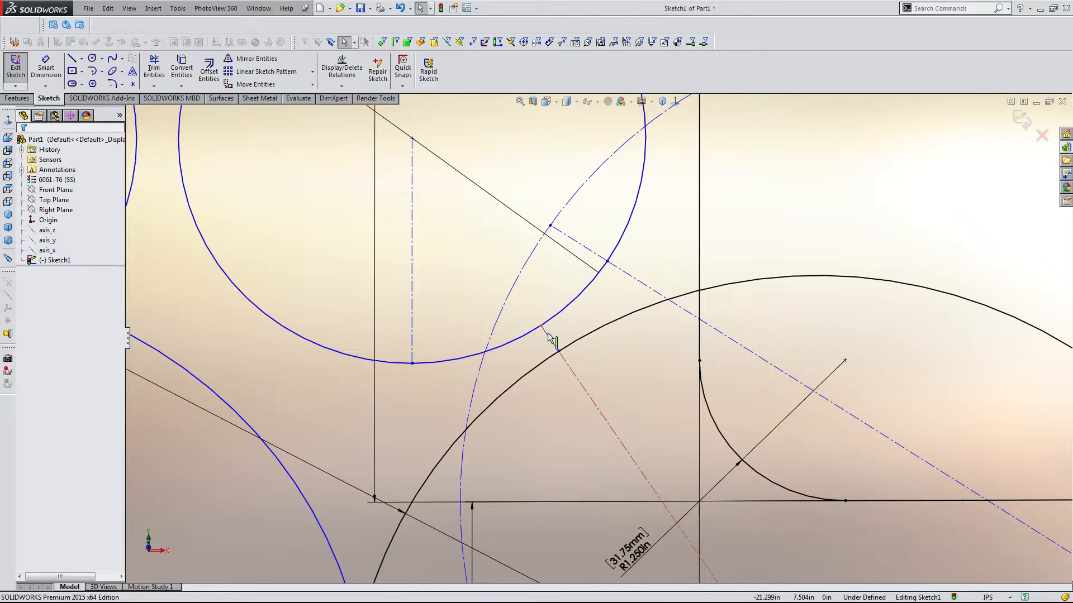
pyautogui.moveTo(540, 326)
pyautogui.mouseDown()
pyautogui.moveTo(519, 302)
pyautogui.moveTo(579, 373)
pyautogui.mouseUp()
pyautogui.scroll(2, 578, 386)
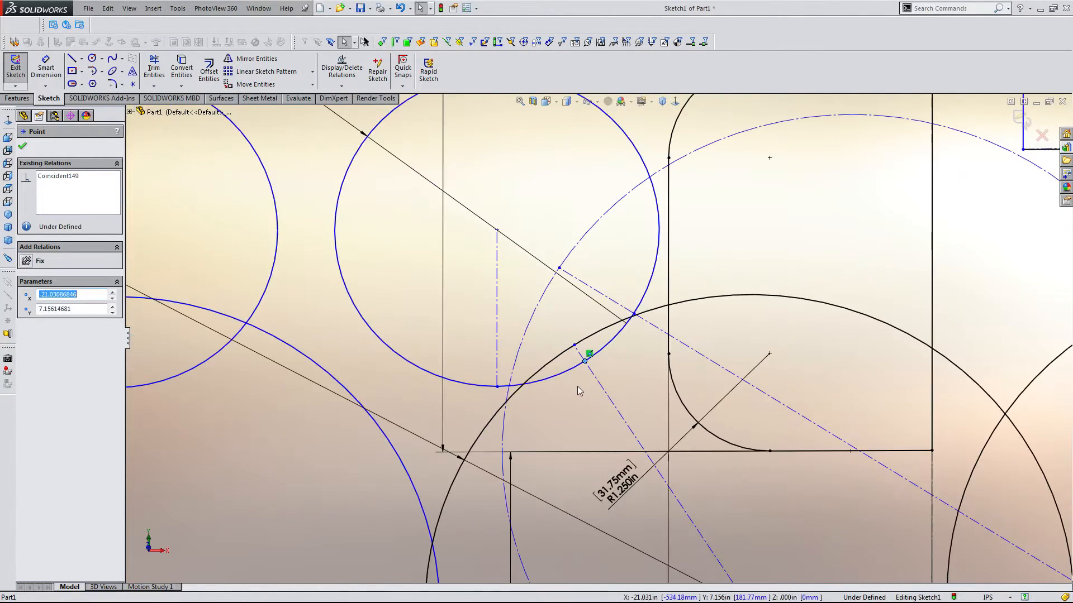
pyautogui.click(638, 332)
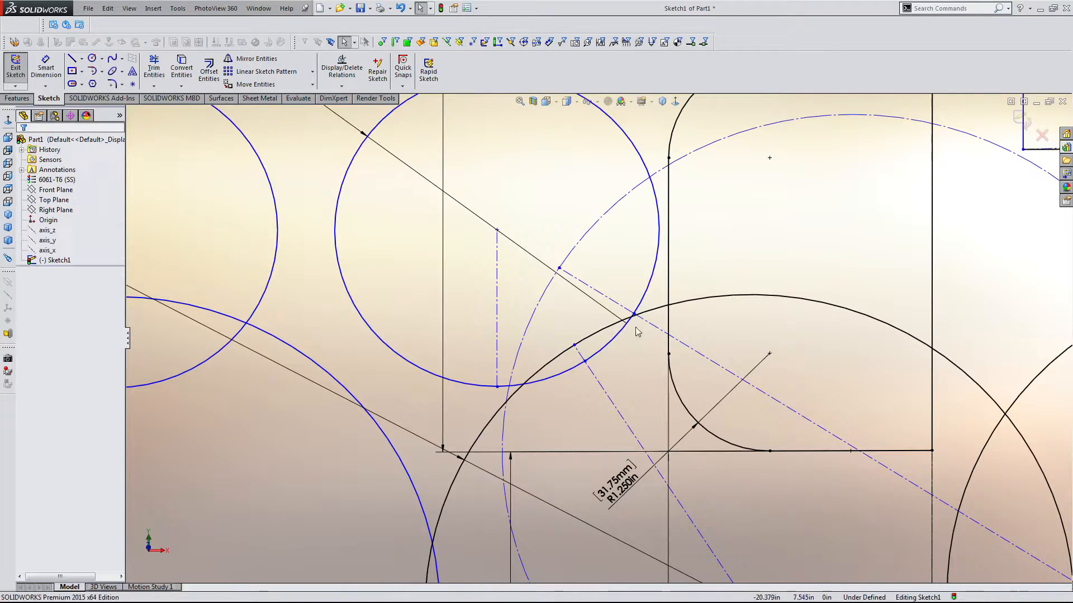
# Try an equal relation between the two short centerlines at the attached 4 in circle and the leftmost wheel's overlap centerline
pyautogui.click(614, 302)
pyautogui.scroll(2, 591, 338)
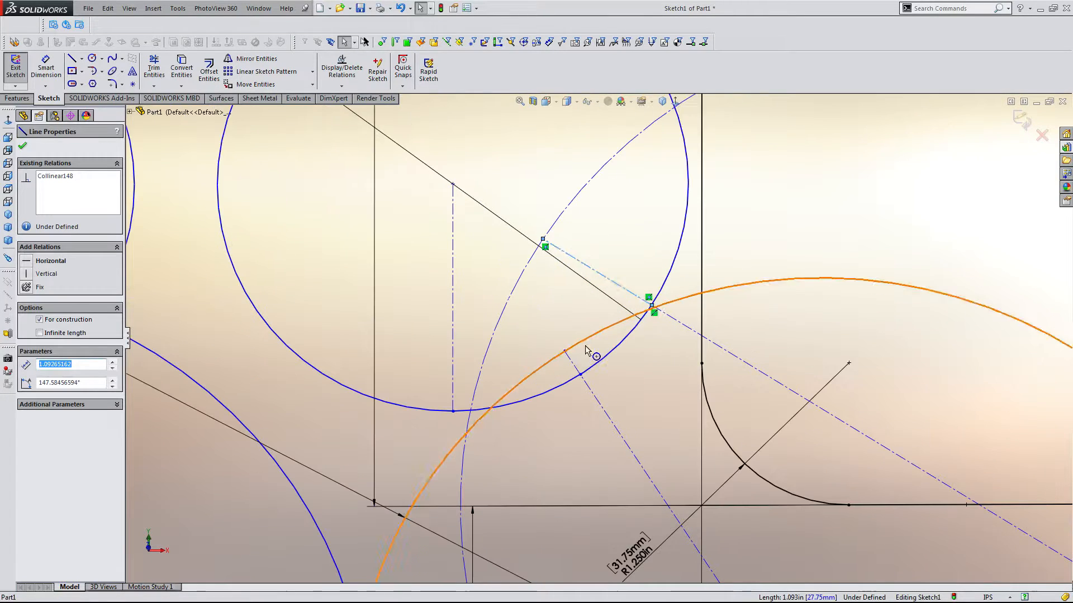
pyautogui.keyDown('ctrl'); pyautogui.click(575, 373); pyautogui.keyUp('ctrl')
pyautogui.scroll(-3, 574, 370)
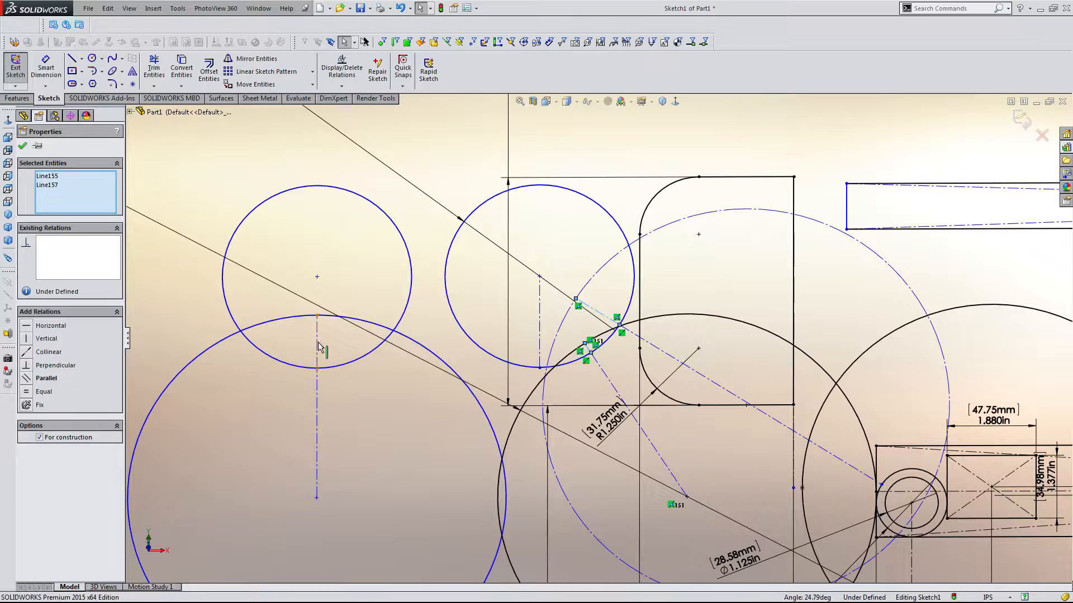
pyautogui.keyDown('ctrl'); pyautogui.click(317, 347); pyautogui.keyUp('ctrl')
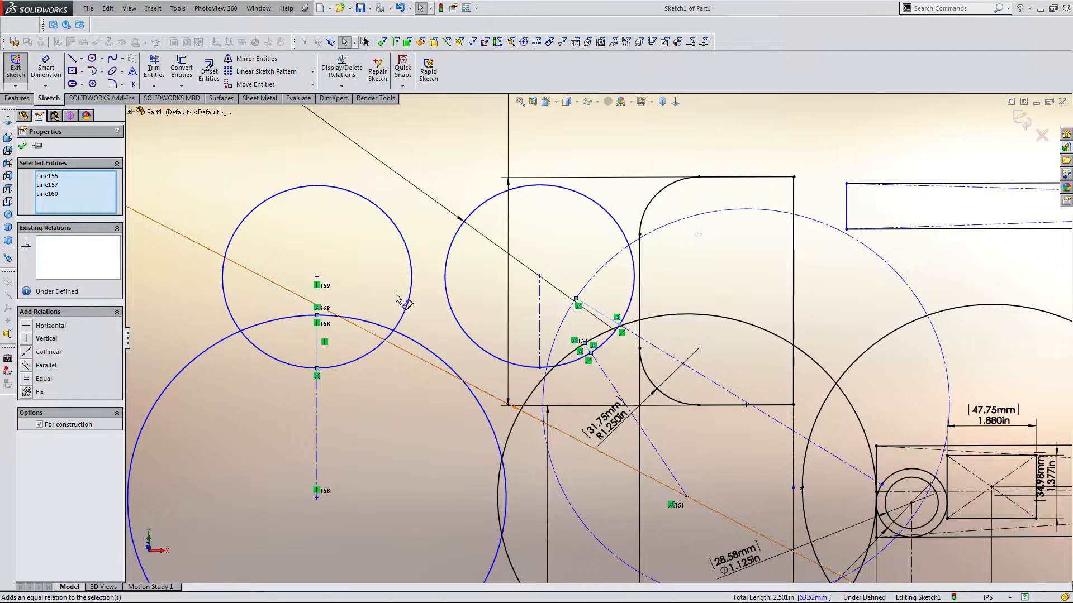
pyautogui.click(397, 297)
pyautogui.click(550, 295)
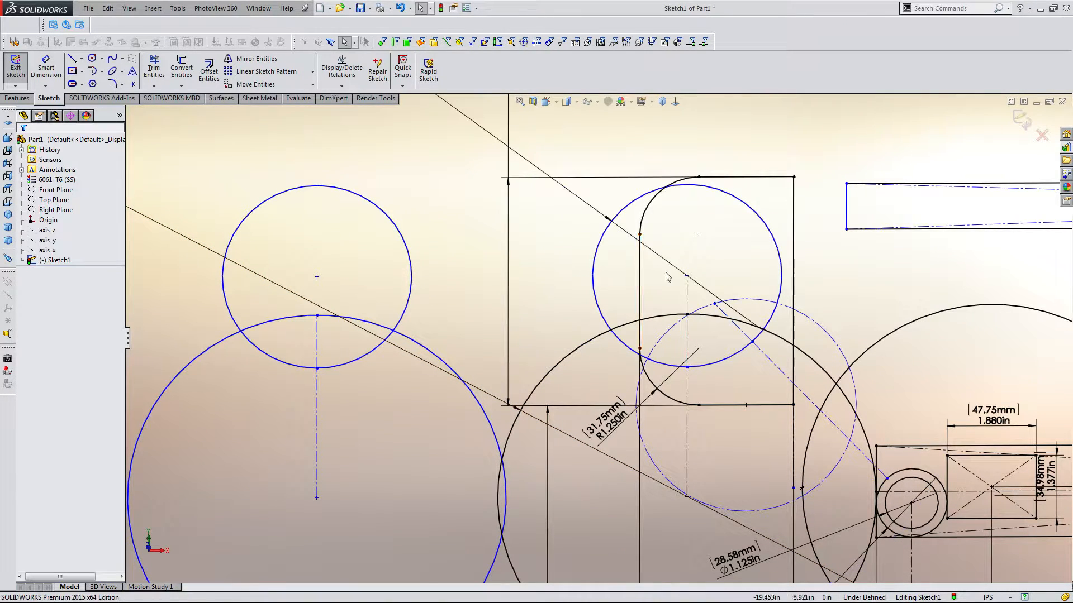
# Try moving both 4 in circles up and down by their centres to see how the related overlaps respond
pyautogui.click(687, 276)
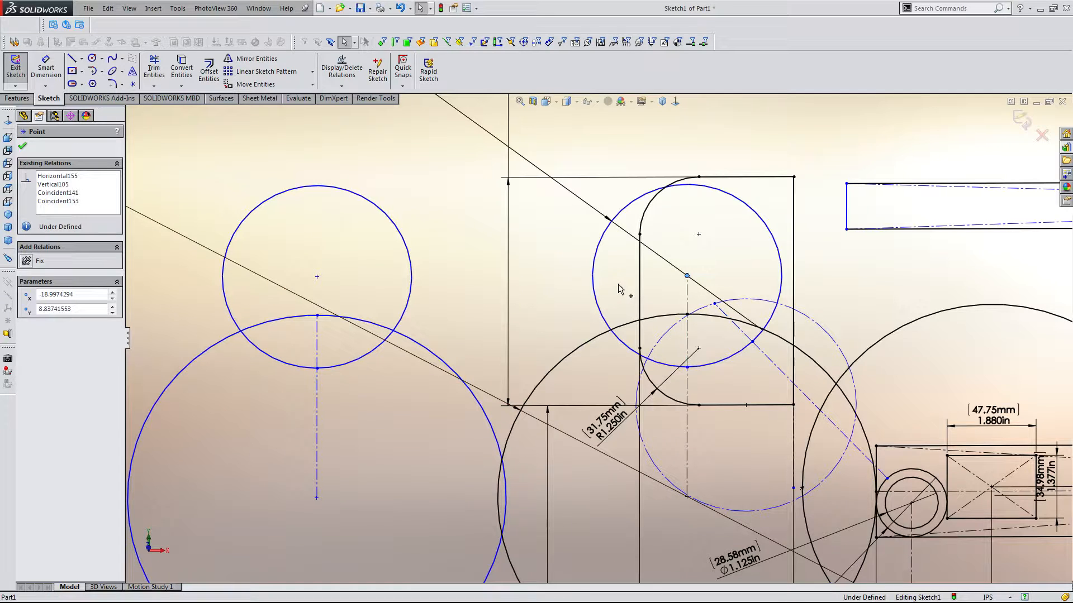
pyautogui.moveTo(617, 284); pyautogui.dragTo(627, 304)
pyautogui.scroll(2, 620, 307)
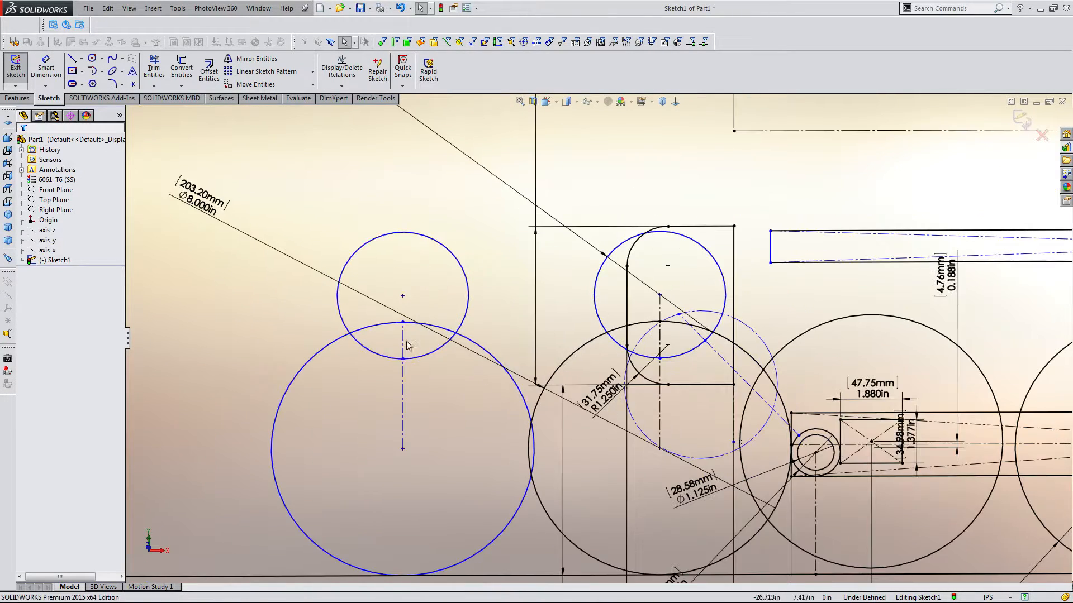
pyautogui.click(402, 296)
pyautogui.moveTo(402, 297); pyautogui.dragTo(391, 274)
pyautogui.scroll(2, 701, 313)
pyautogui.click(699, 306)
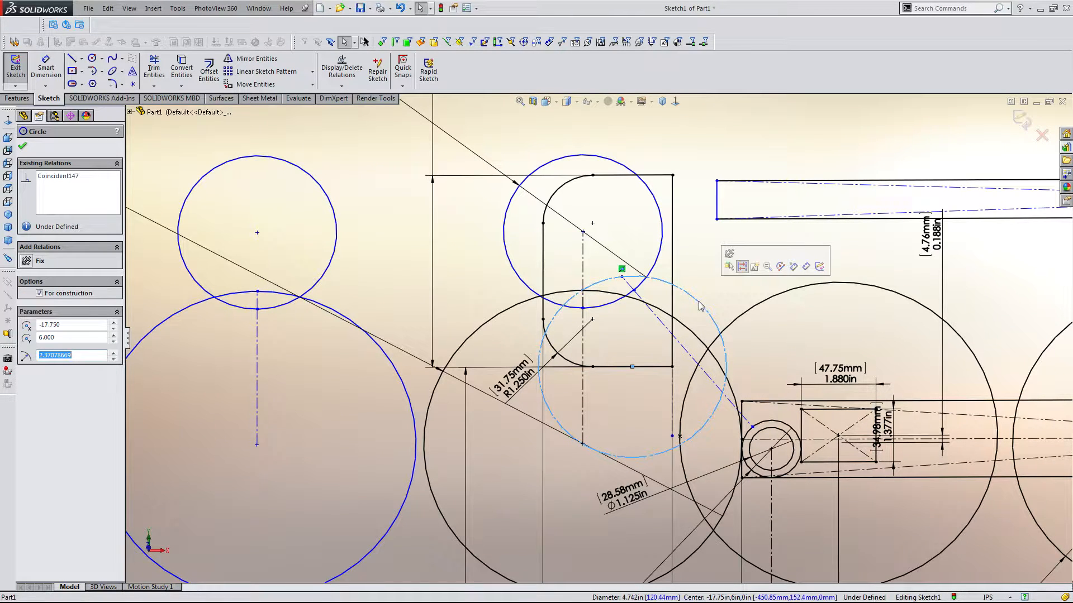
pyautogui.click(629, 349)
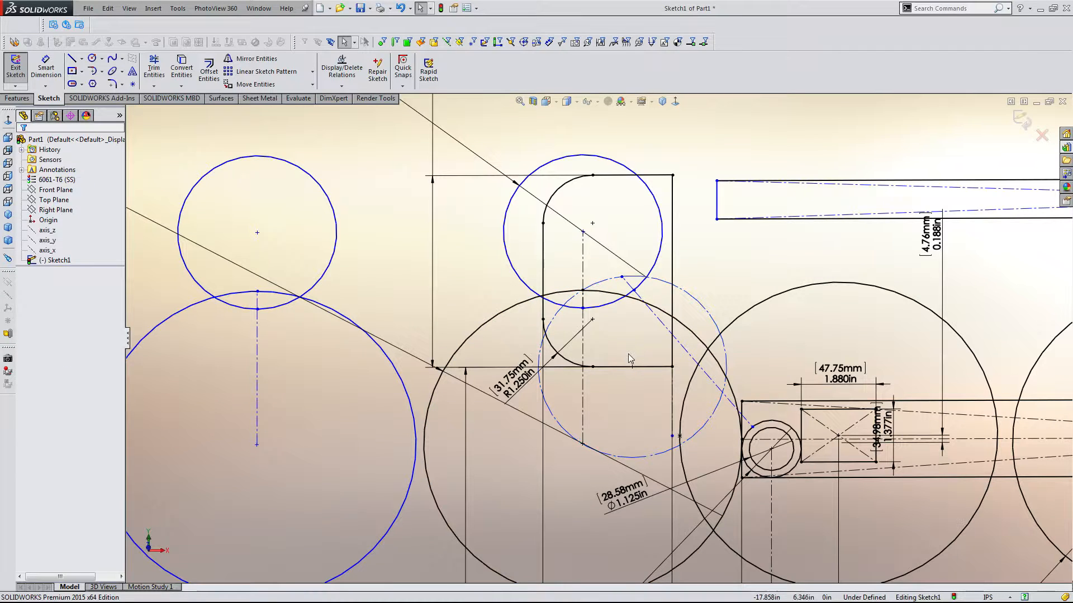
pyautogui.click(583, 231)
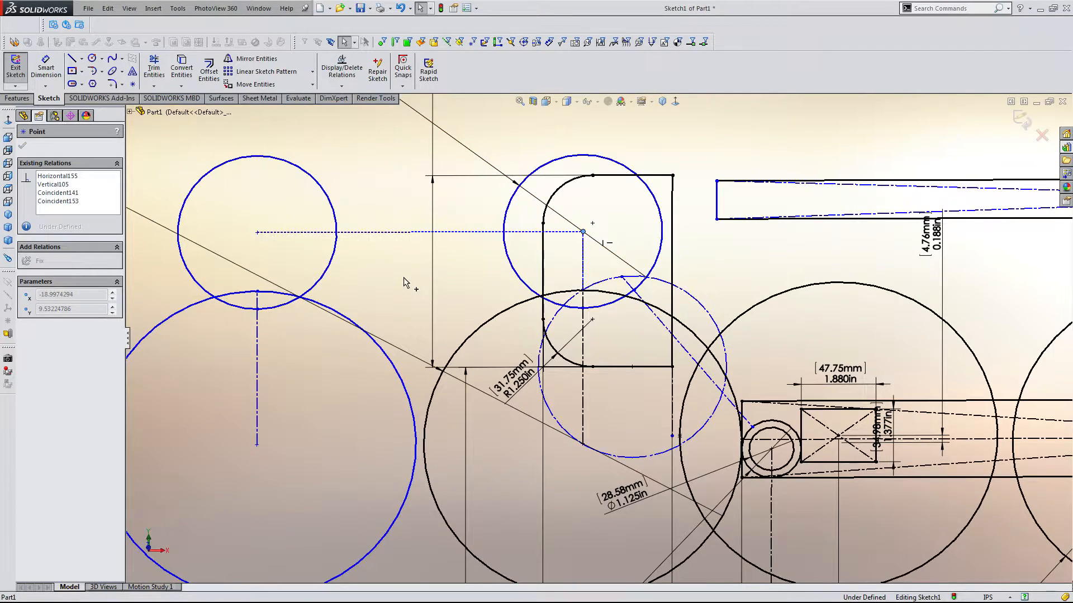
pyautogui.moveTo(413, 277); pyautogui.dragTo(410, 278)
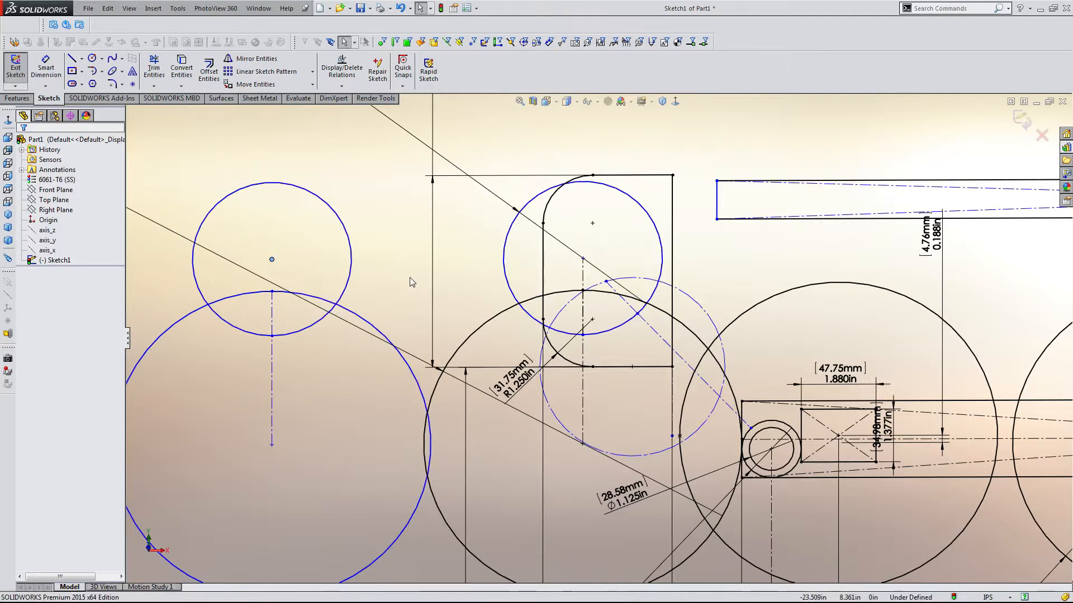
# Undo the 4 in circle moves and the equal relation on the overlap centerlines
pyautogui.hotkey('ctrl', 'z')
pyautogui.scroll(2, 410, 277)
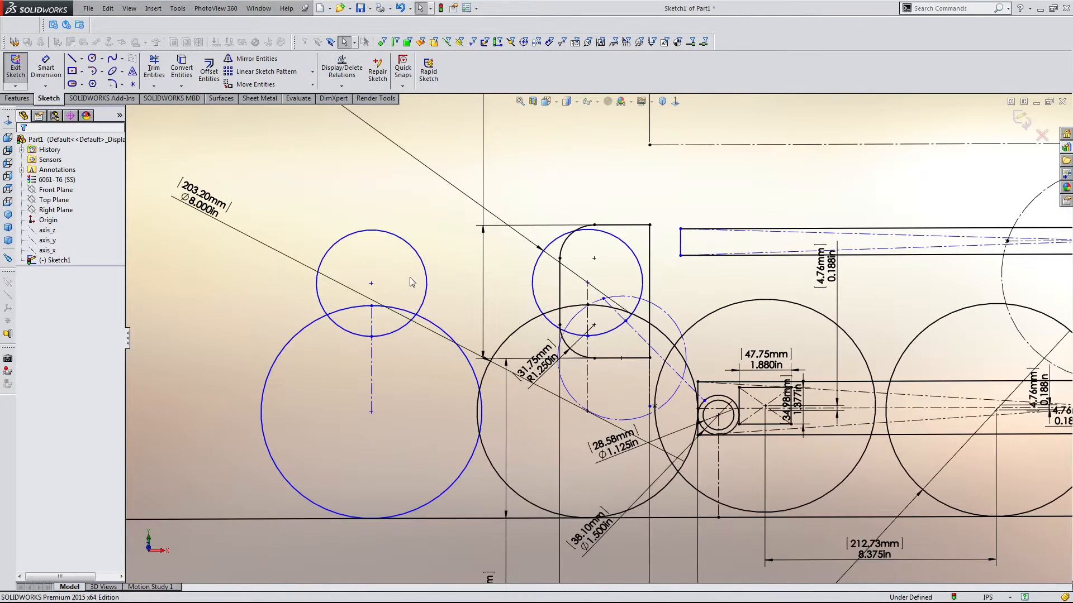
pyautogui.hotkey('ctrl', 'z')
pyautogui.click(555, 172)
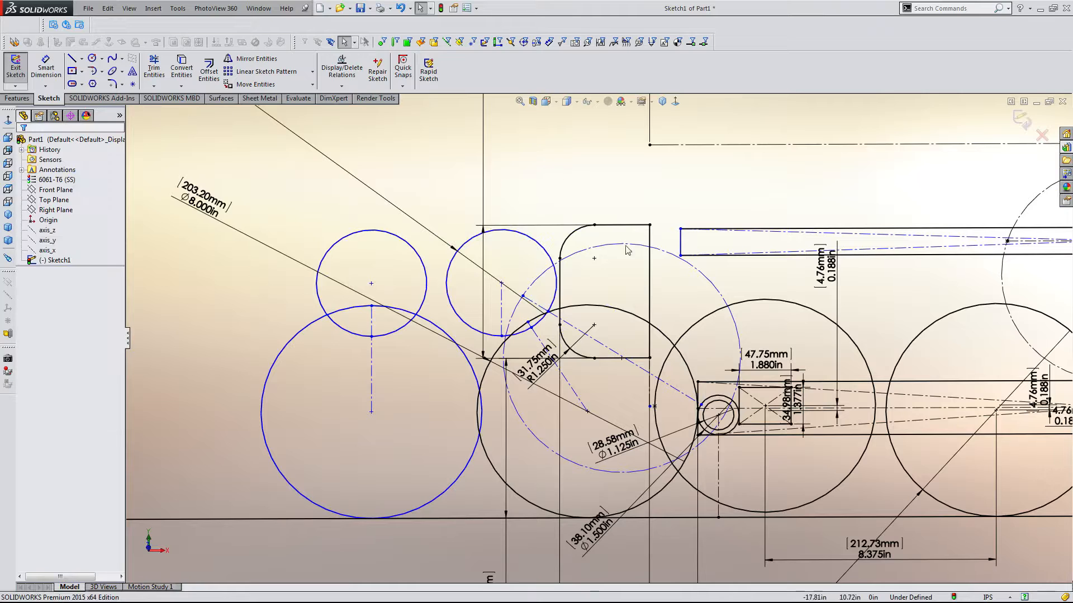
# Make the large dashed construction circle equal in size to the leftmost wheel
pyautogui.click(625, 246)
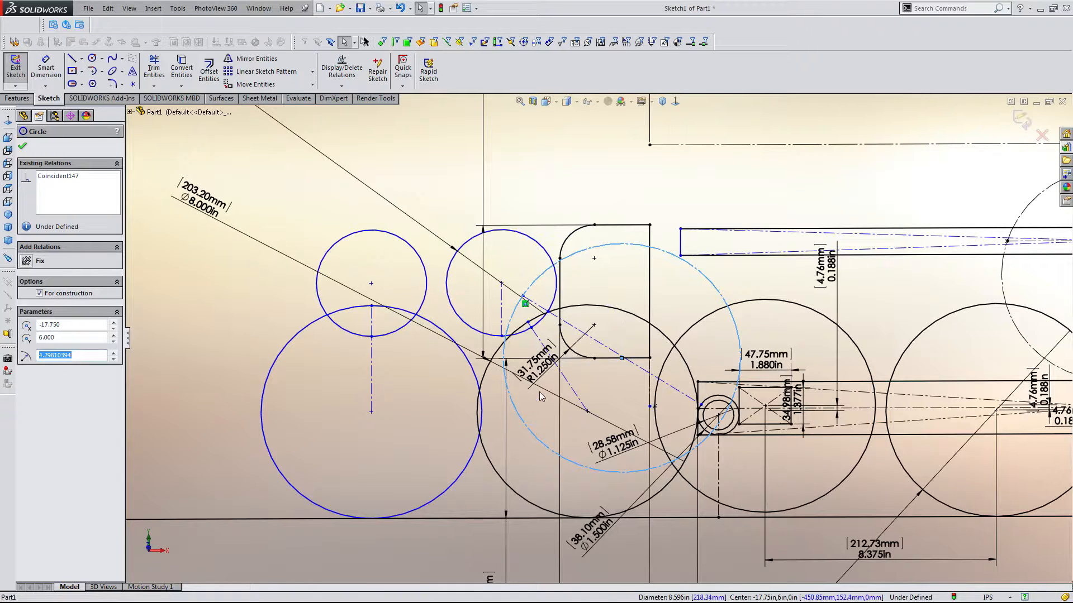
pyautogui.keyDown('ctrl'); pyautogui.click(441, 498); pyautogui.keyUp('ctrl')
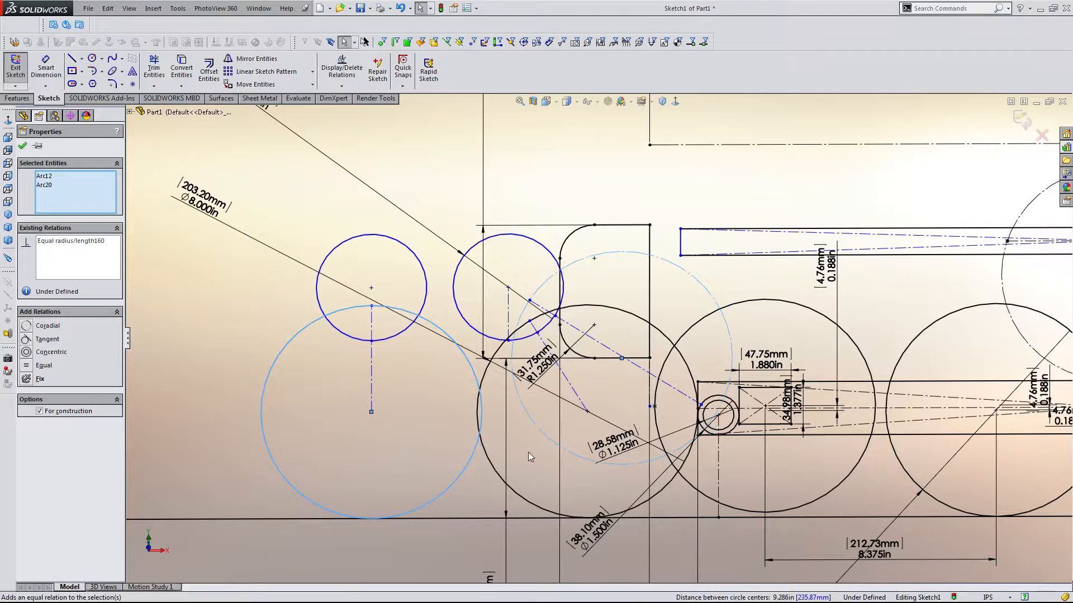
pyautogui.click(539, 459)
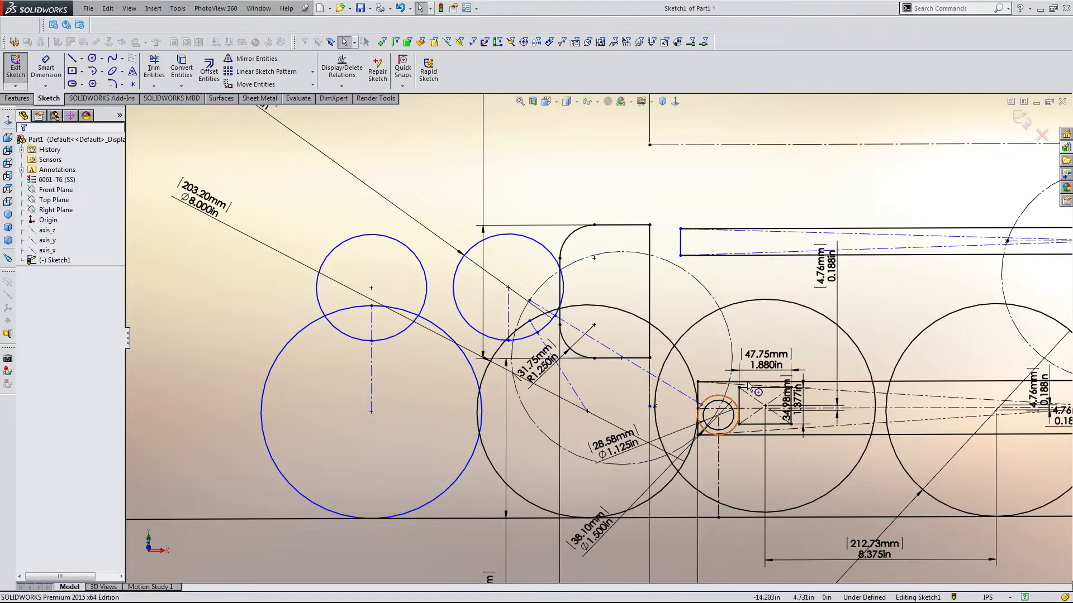
# Try moving the long arm centerline's endpoint around the small hub circle, and undo back to before the circles' equal relation
pyautogui.scroll(-1, 754, 385)
pyautogui.scroll(-1, 735, 396)
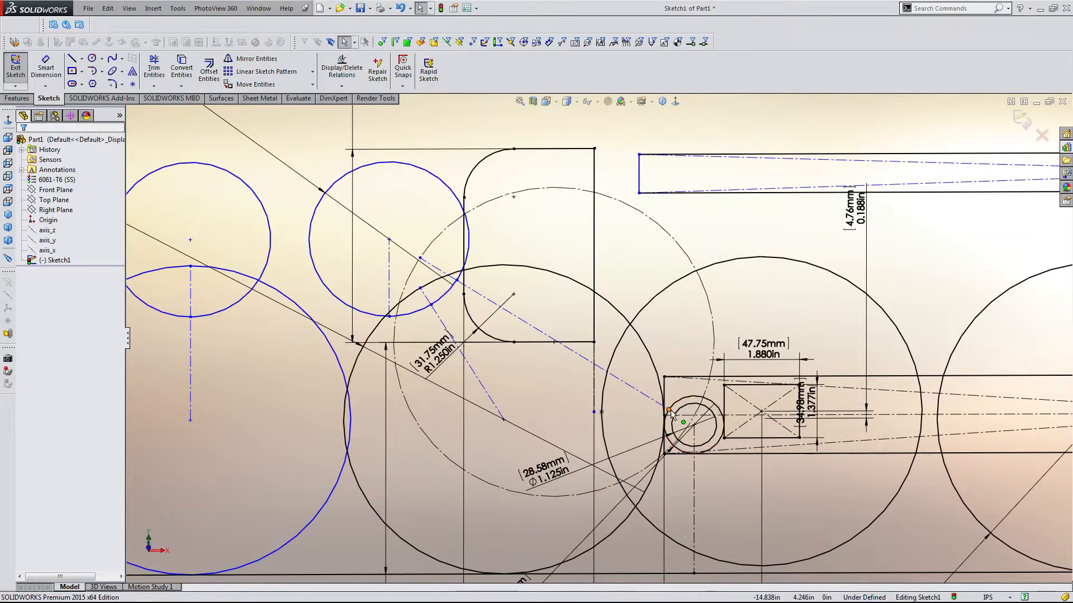
pyautogui.moveTo(669, 413)
pyautogui.mouseDown()
pyautogui.moveTo(651, 430)
pyautogui.moveTo(654, 403)
pyautogui.moveTo(674, 404)
pyautogui.mouseUp()
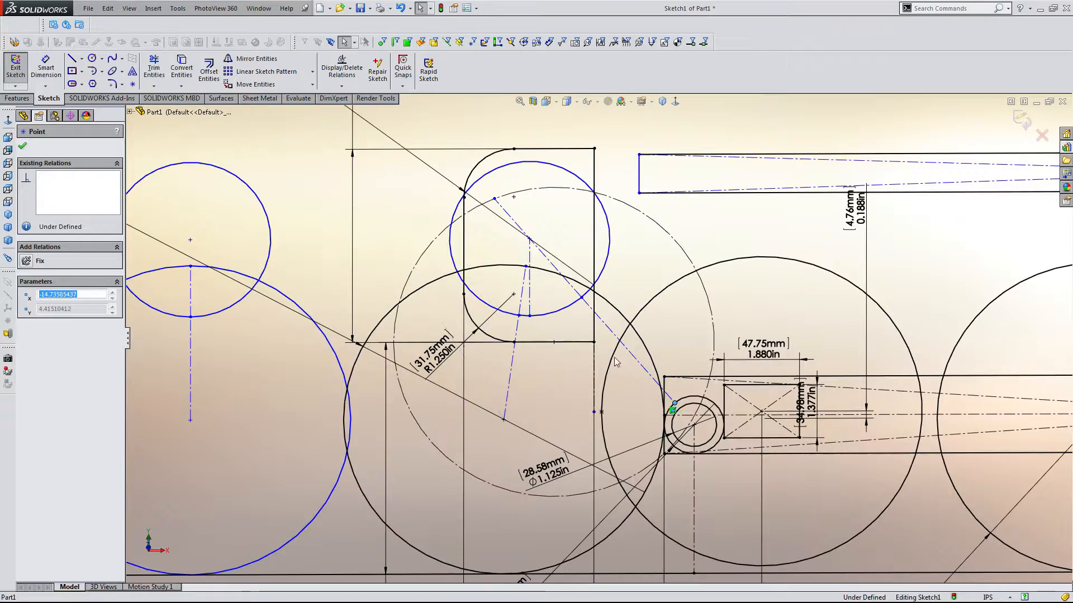
pyautogui.click(702, 251)
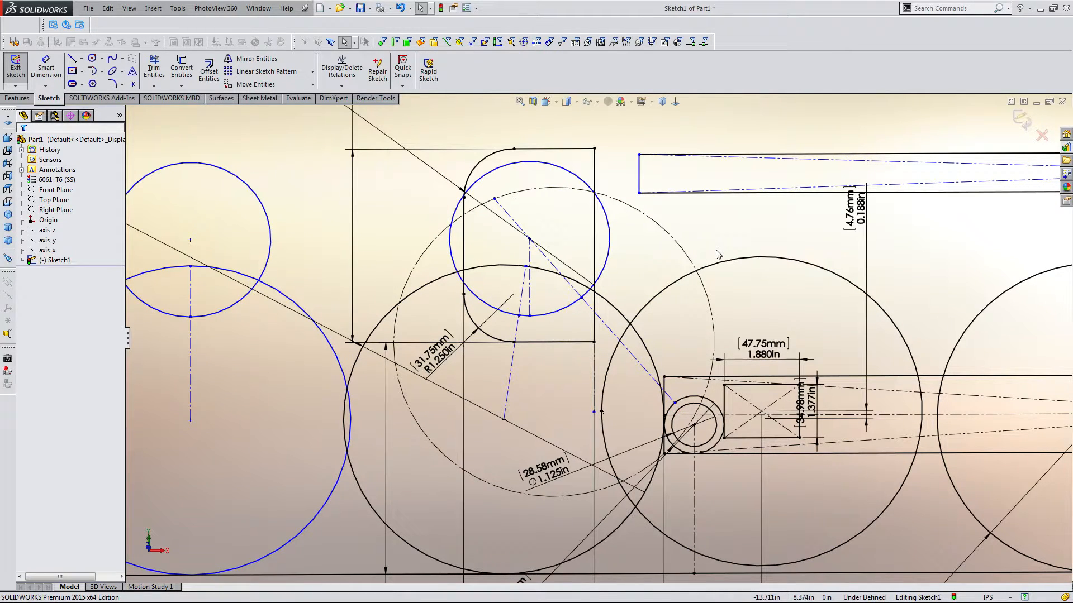
pyautogui.hotkey('ctrl', 'z')
pyautogui.hotkey('ctrl', 'z')
pyautogui.hotkey('ctrl', 'z')
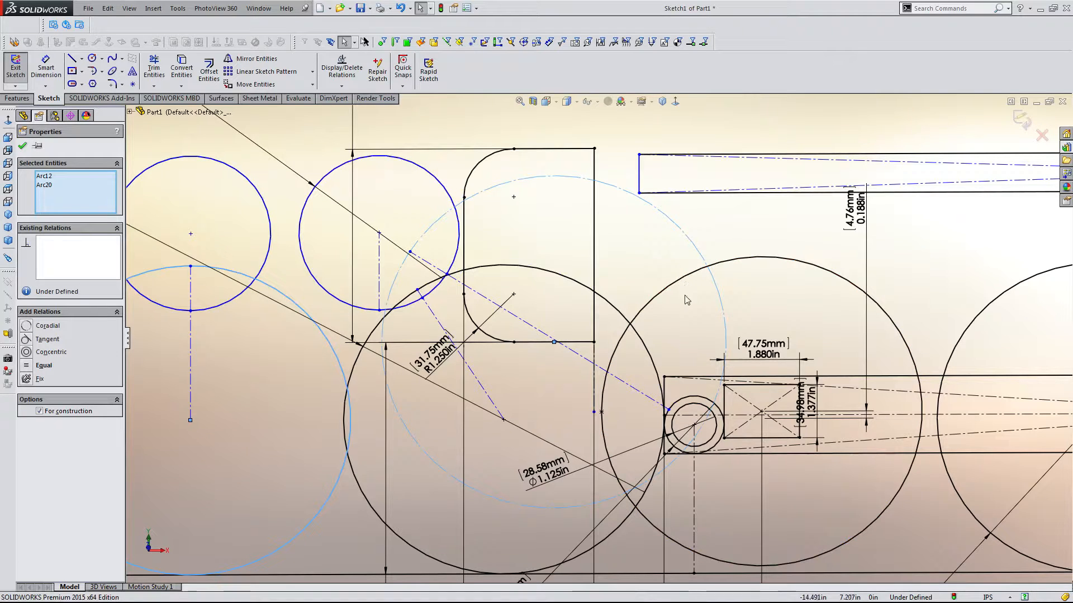
# Add an equal relation between the large dashed construction circle and the leftmost wheel
pyautogui.click(686, 300)
pyautogui.click(384, 335)
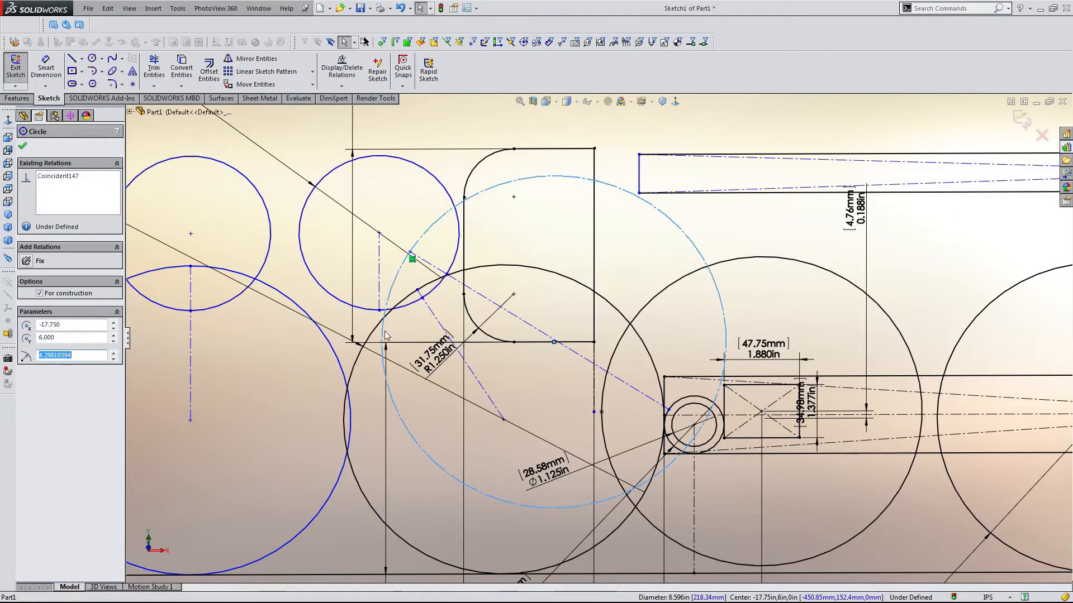
pyautogui.keyDown('ctrl'); pyautogui.click(298, 305); pyautogui.keyUp('ctrl')
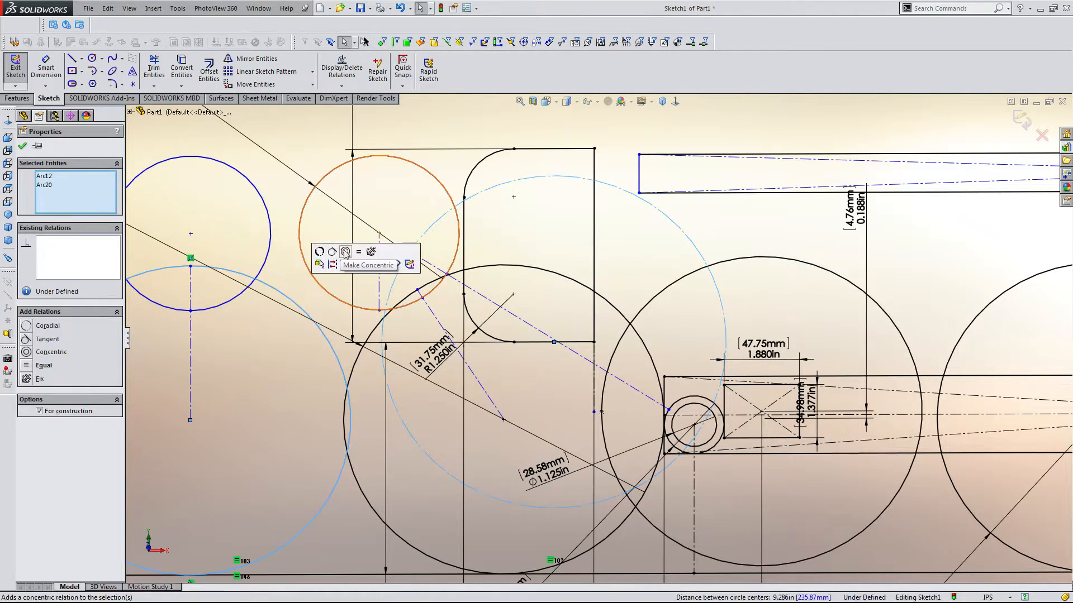
pyautogui.click(346, 252)
pyautogui.press('Escape')
# Add a midpoint relation between the construction circle's centre and the long arm centerline
pyautogui.scroll(-2, 553, 343)
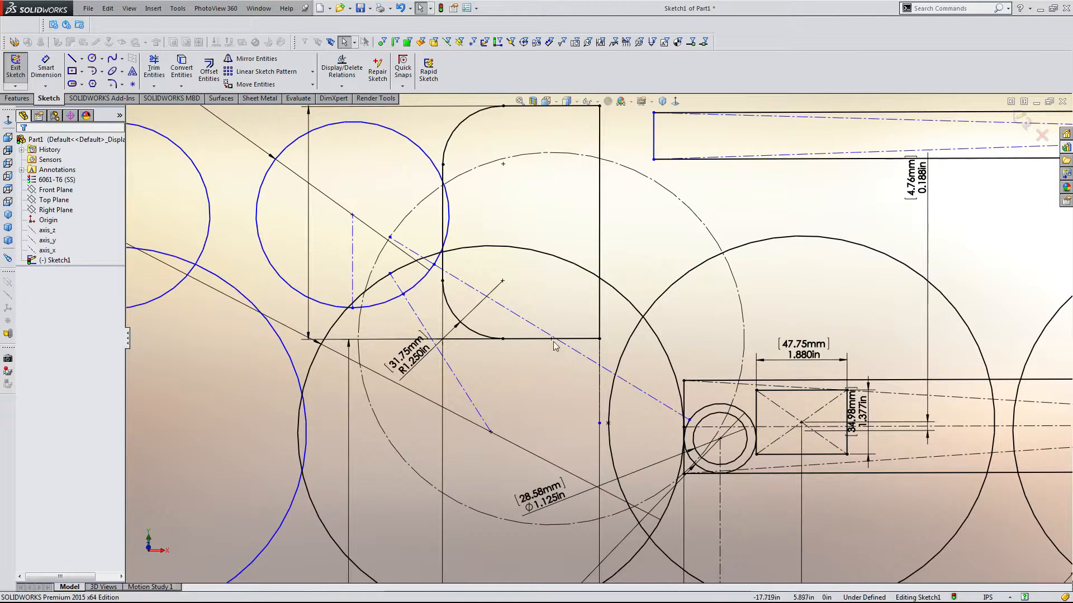
pyautogui.click(552, 339)
pyautogui.keyDown('ctrl'); pyautogui.click(569, 347); pyautogui.keyUp('ctrl')
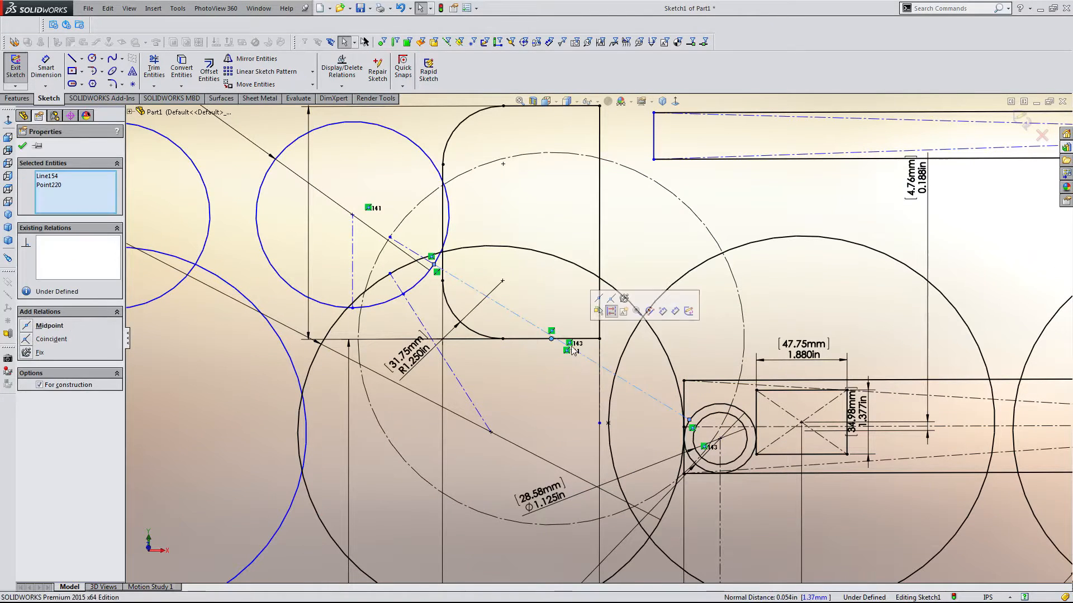
pyautogui.click(599, 300)
pyautogui.click(547, 220)
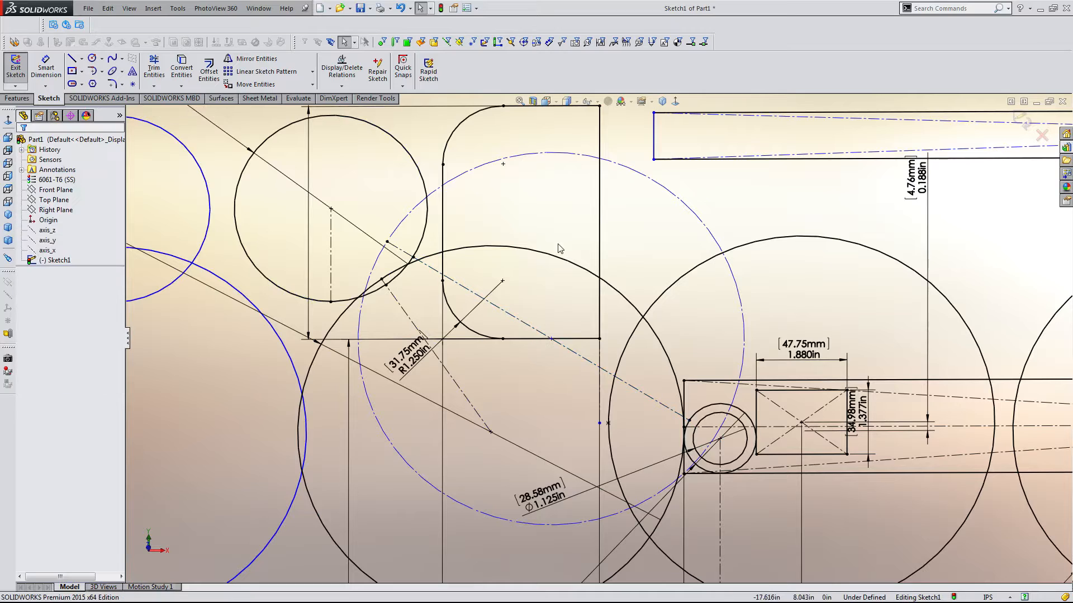
# Inspect the large construction circle's relations, centre and size parameters
pyautogui.scroll(2, 599, 338)
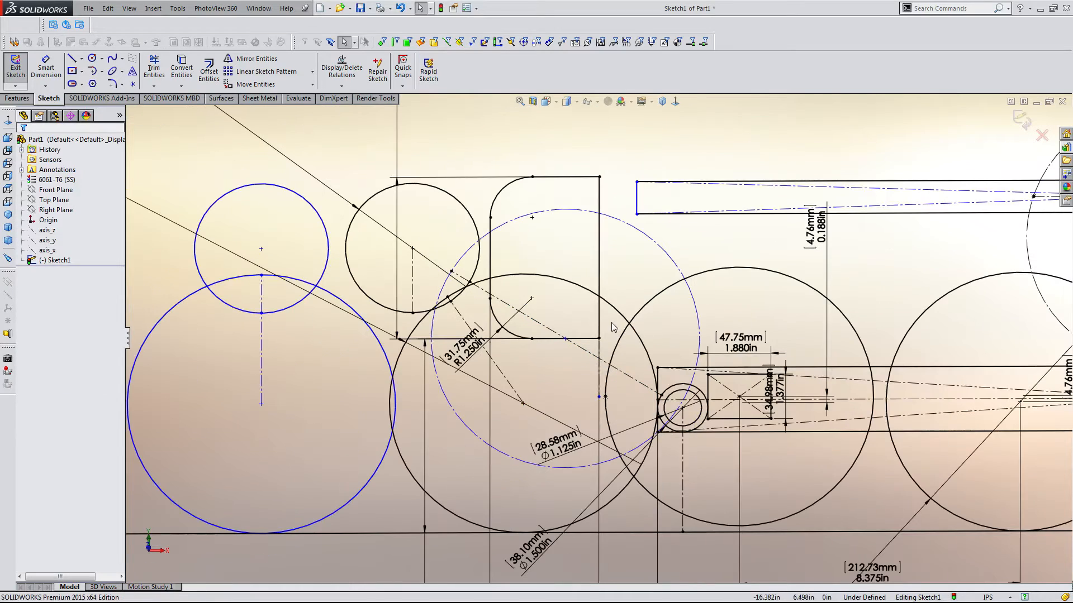
pyautogui.click(663, 251)
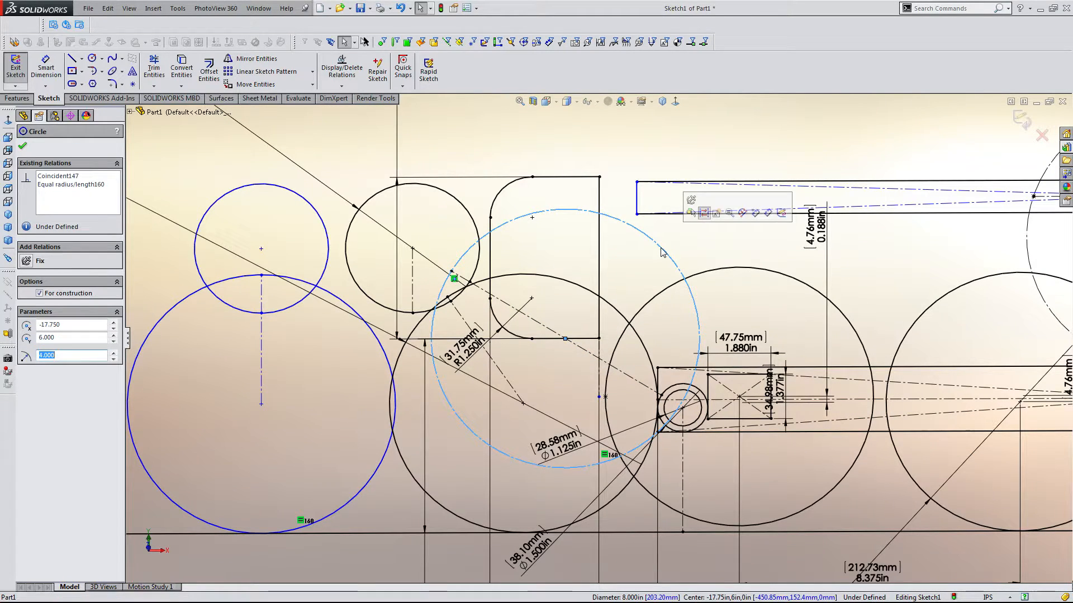
pyautogui.click(648, 281)
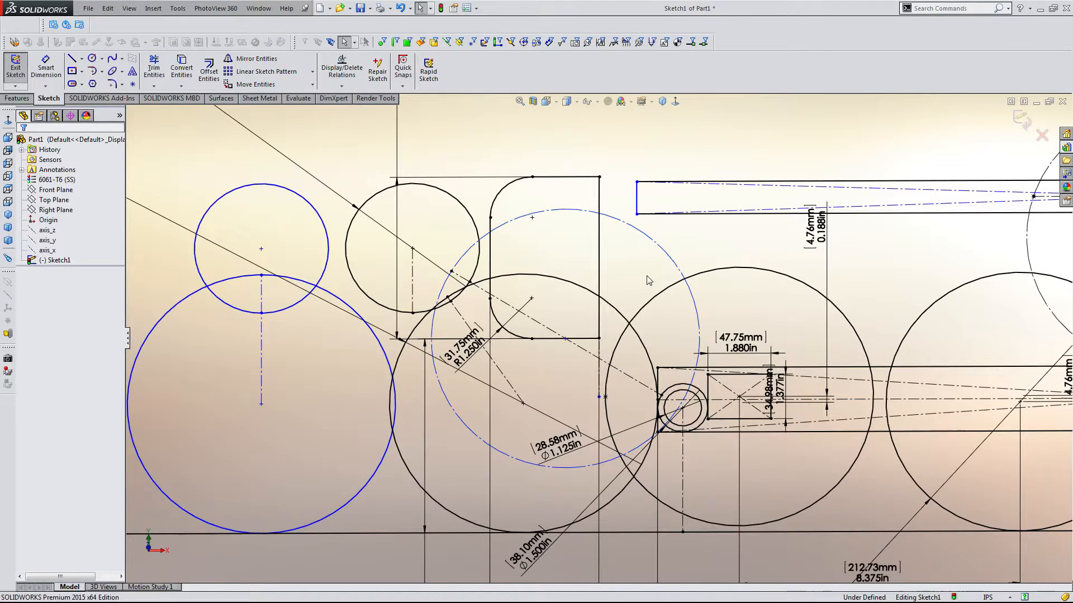
pyautogui.click(565, 338)
pyautogui.click(546, 310)
pyautogui.click(550, 221)
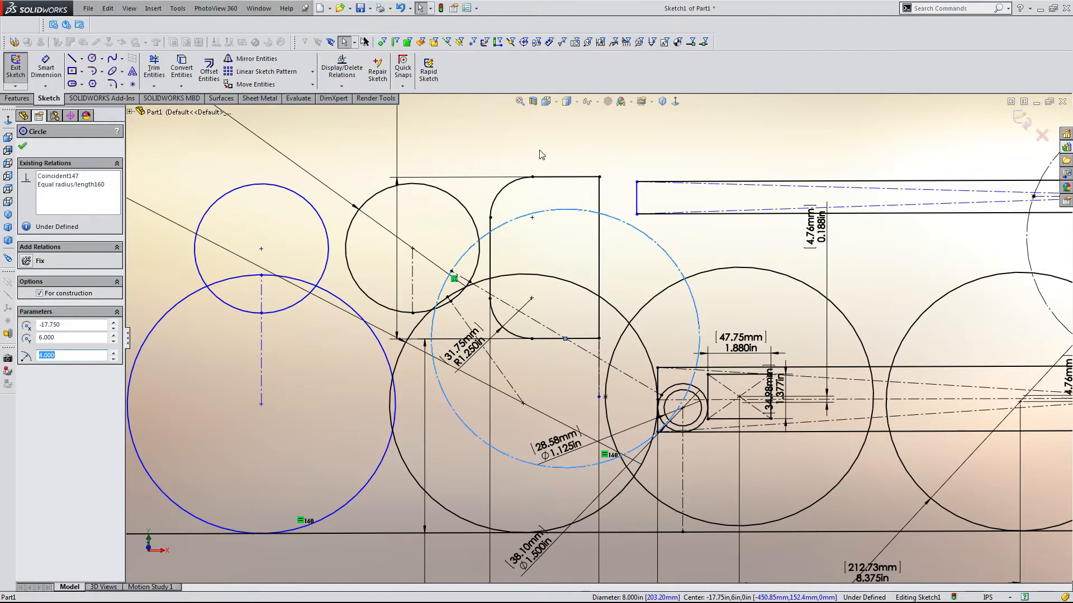
pyautogui.click(551, 223)
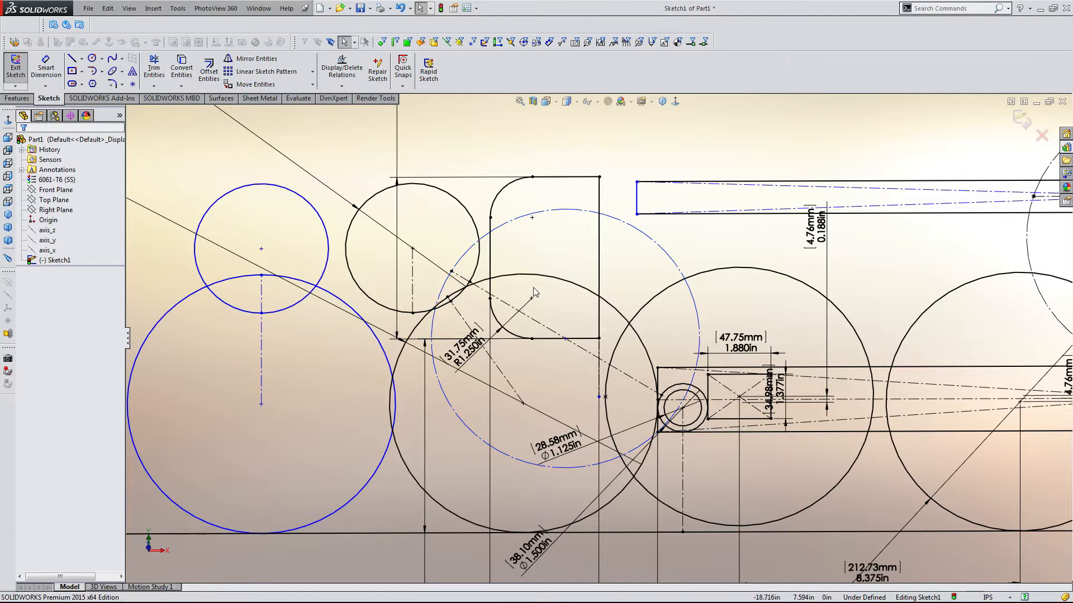
# Inspect the relations and definition status of the centerlines between the attached 4 in circle and the front wheel
pyautogui.scroll(-2, 380, 294)
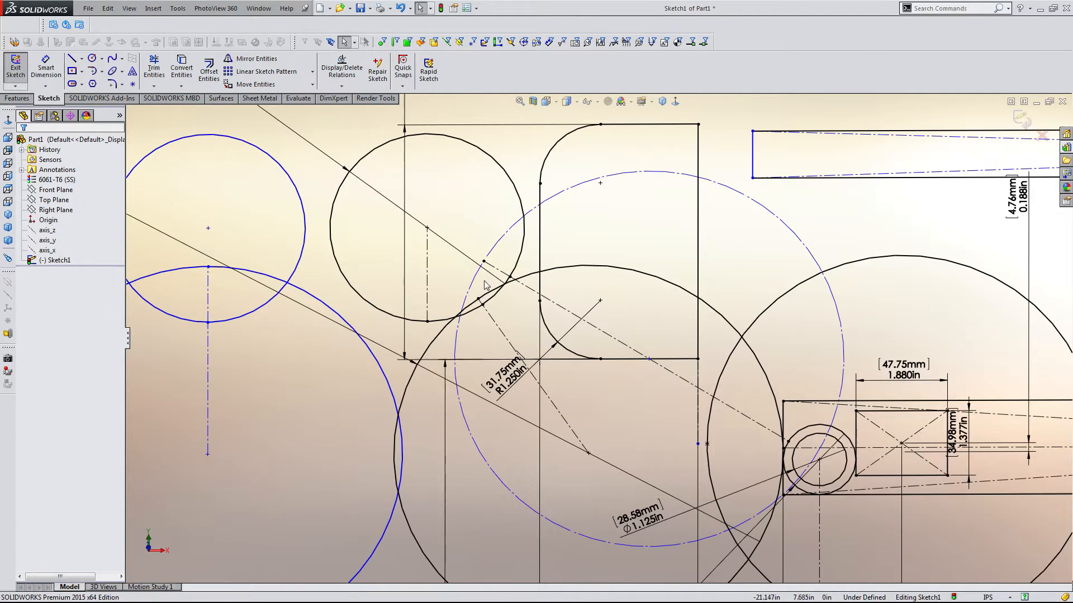
pyautogui.click(501, 273)
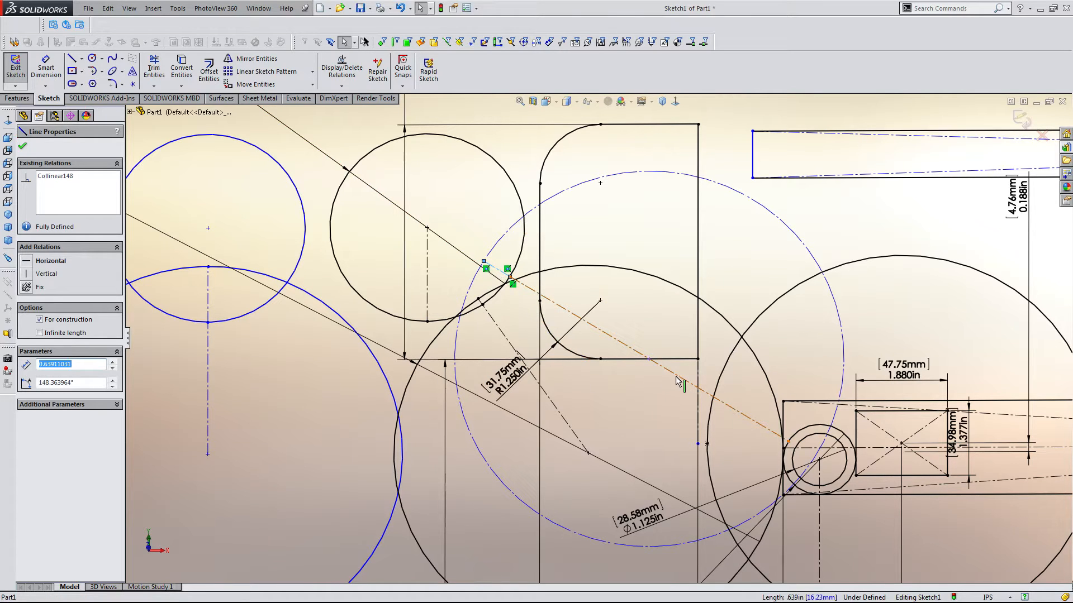
pyautogui.click(503, 337)
pyautogui.scroll(2, 505, 340)
pyautogui.scroll(-2, 647, 366)
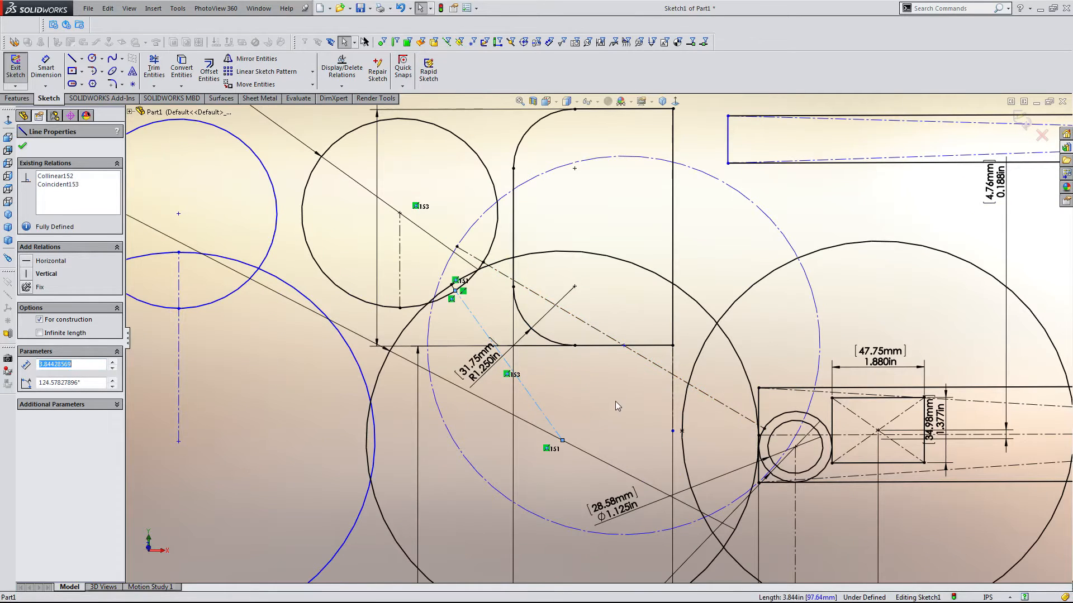
pyautogui.click(616, 402)
pyautogui.click(562, 440)
pyautogui.click(519, 443)
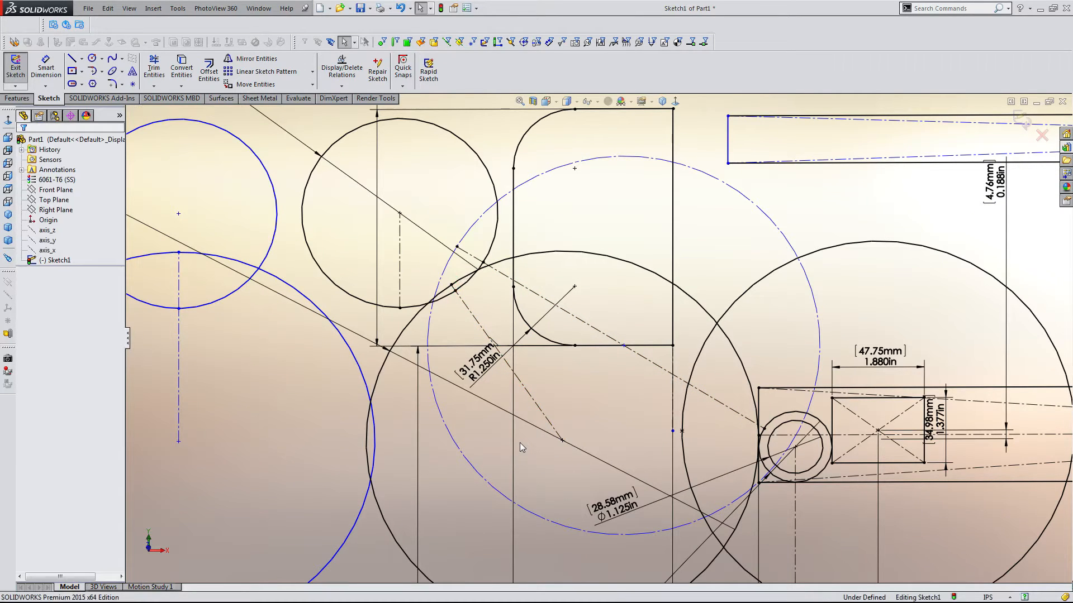
pyautogui.scroll(3, 520, 442)
pyautogui.scroll(-2, 519, 442)
pyautogui.click(520, 444)
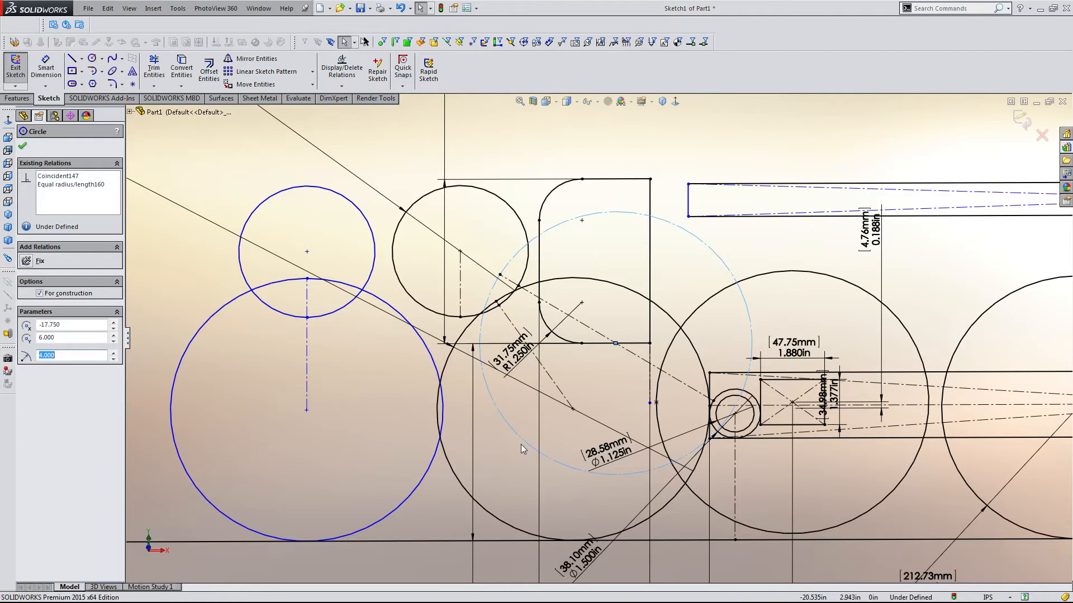
pyautogui.scroll(3, 522, 444)
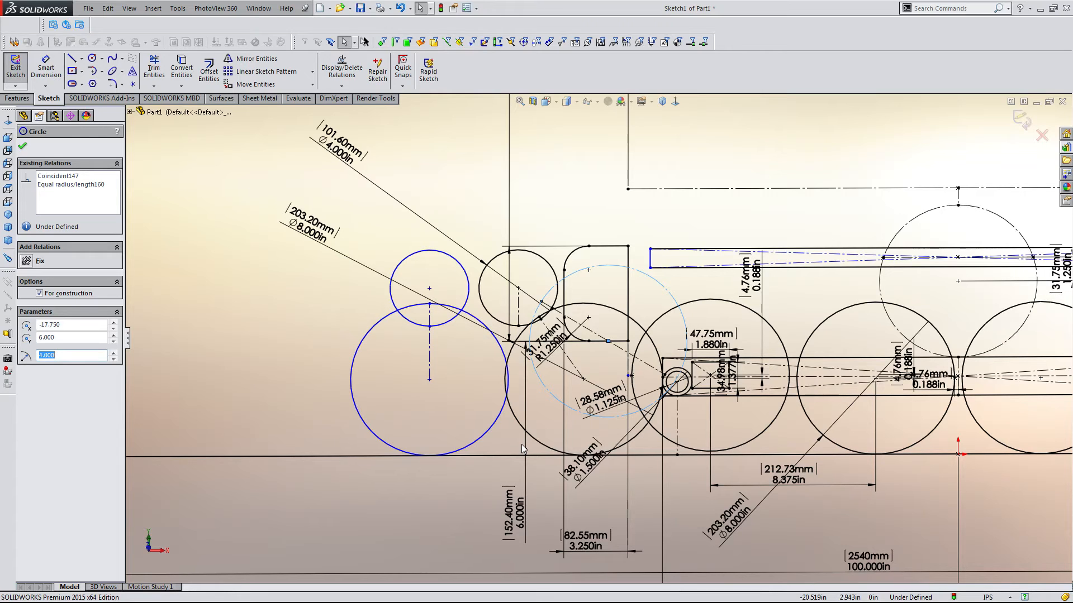
pyautogui.scroll(4, 523, 449)
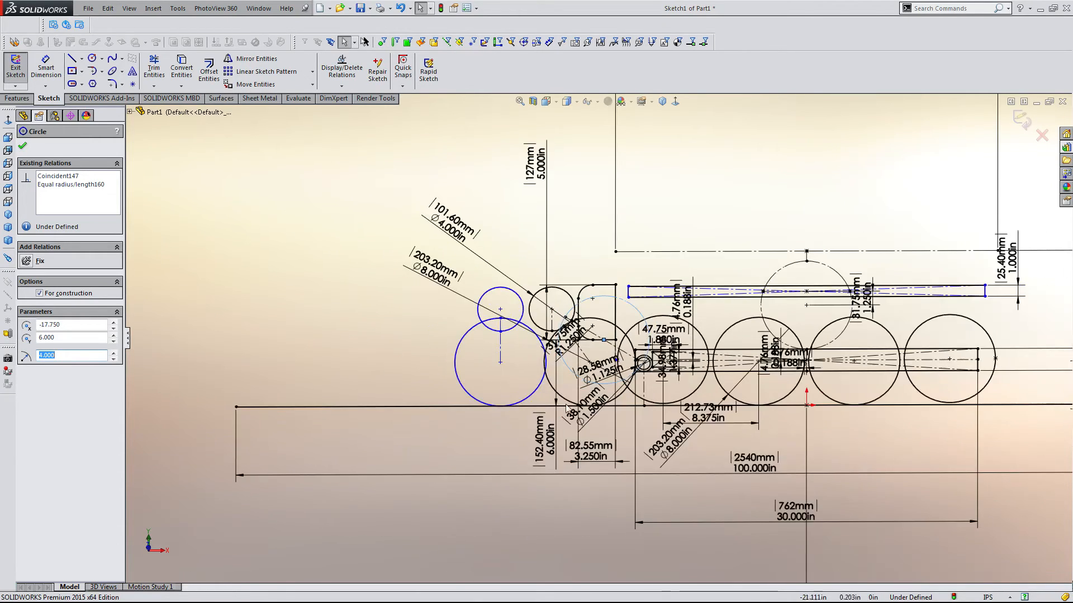
pyautogui.scroll(-3, 641, 317)
pyautogui.scroll(2, 506, 377)
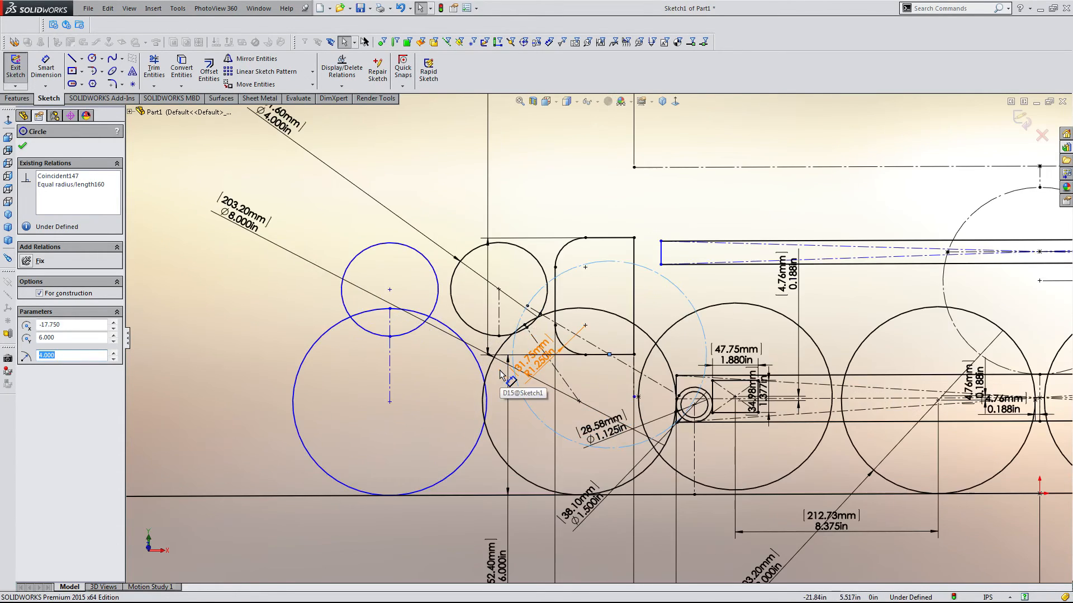
pyautogui.moveTo(327, 597)
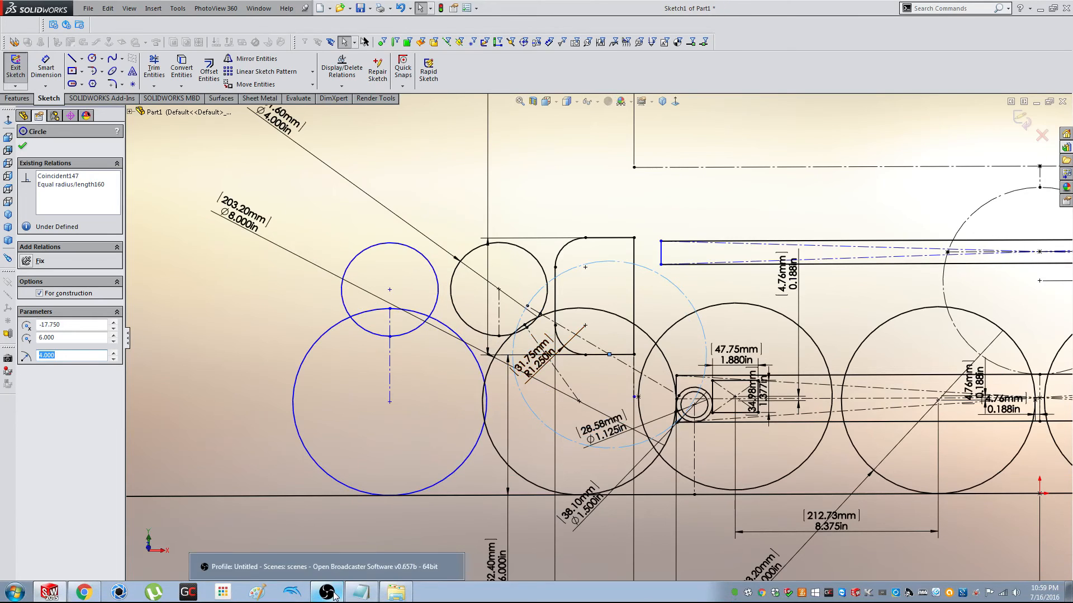
pyautogui.click(334, 595)
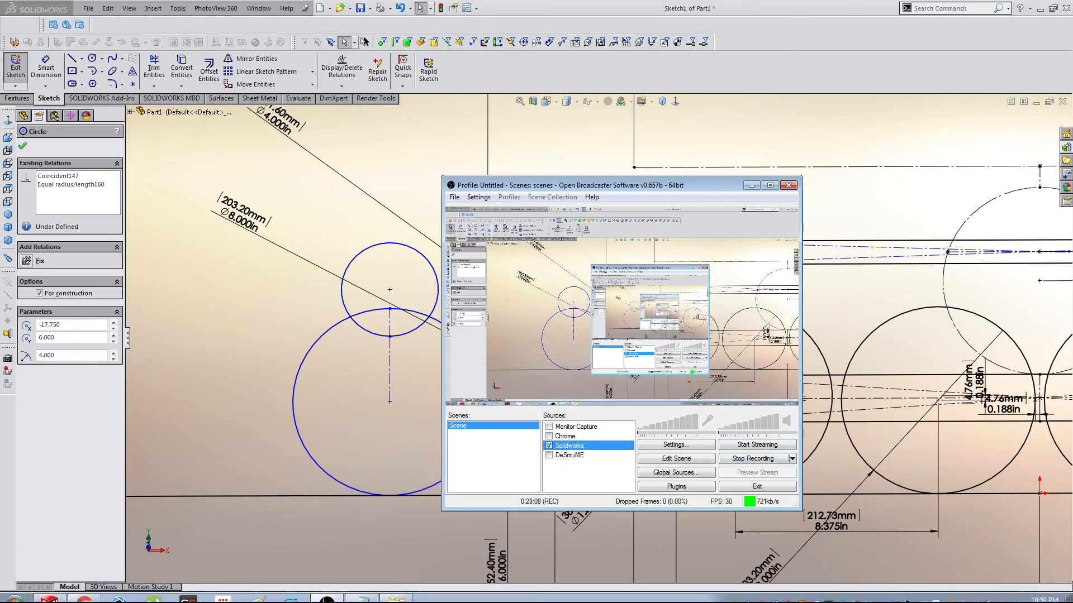